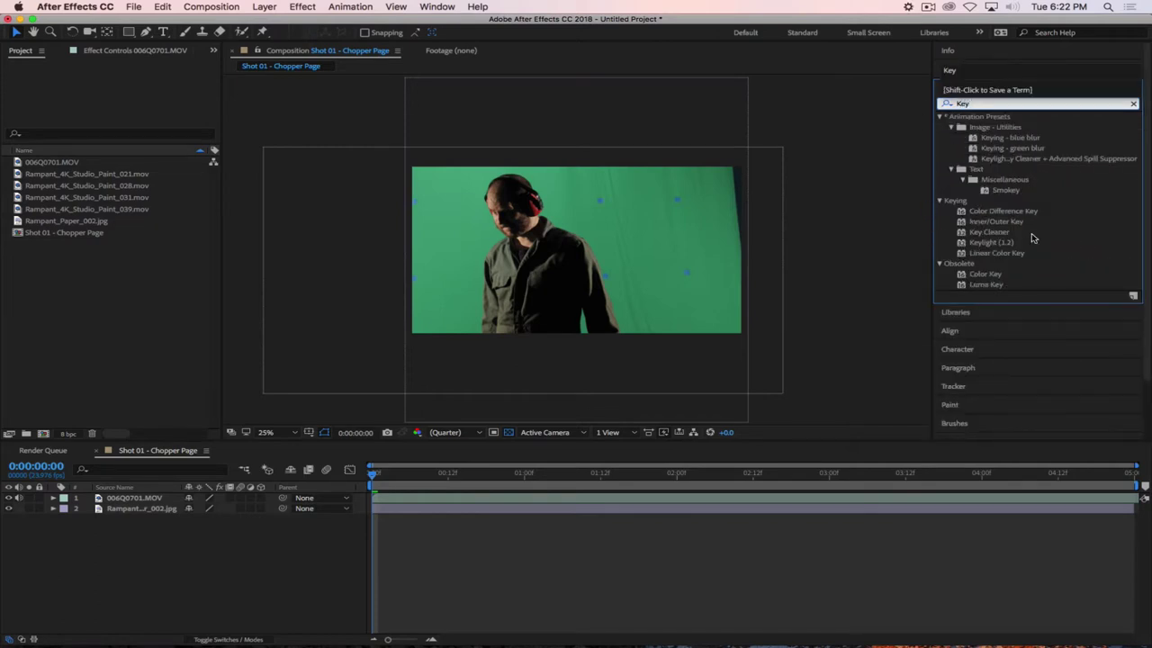
Apply Keylight (1.2) to the 006Q0701.MOV layer and sample the green backdrop as the Screen Colour
drag(960, 247, 679, 360)
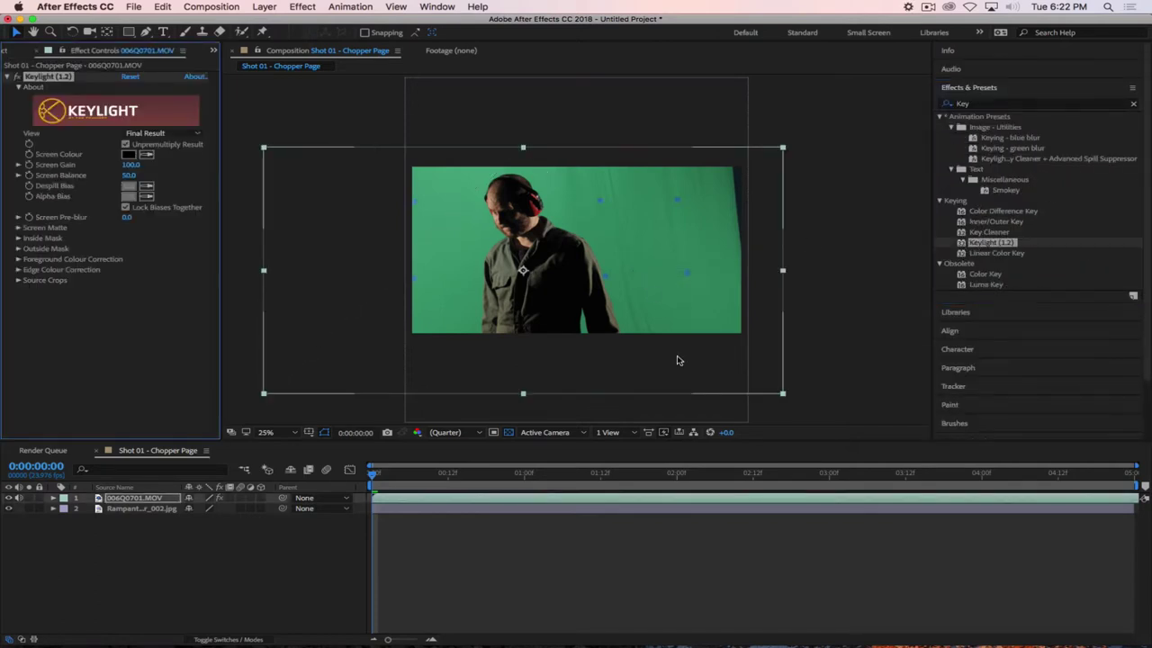
click(146, 154)
click(623, 249)
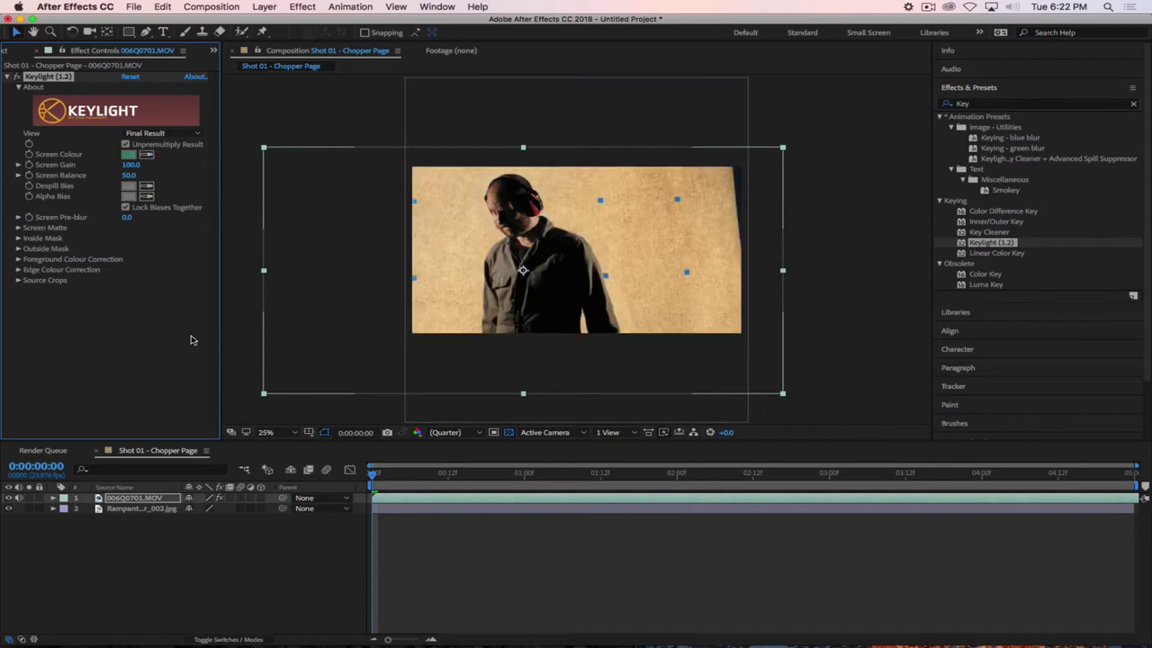
Show Keylight's Screen Matte view and clean the matte with Clip Black 11 and Clip White 81
click(158, 132)
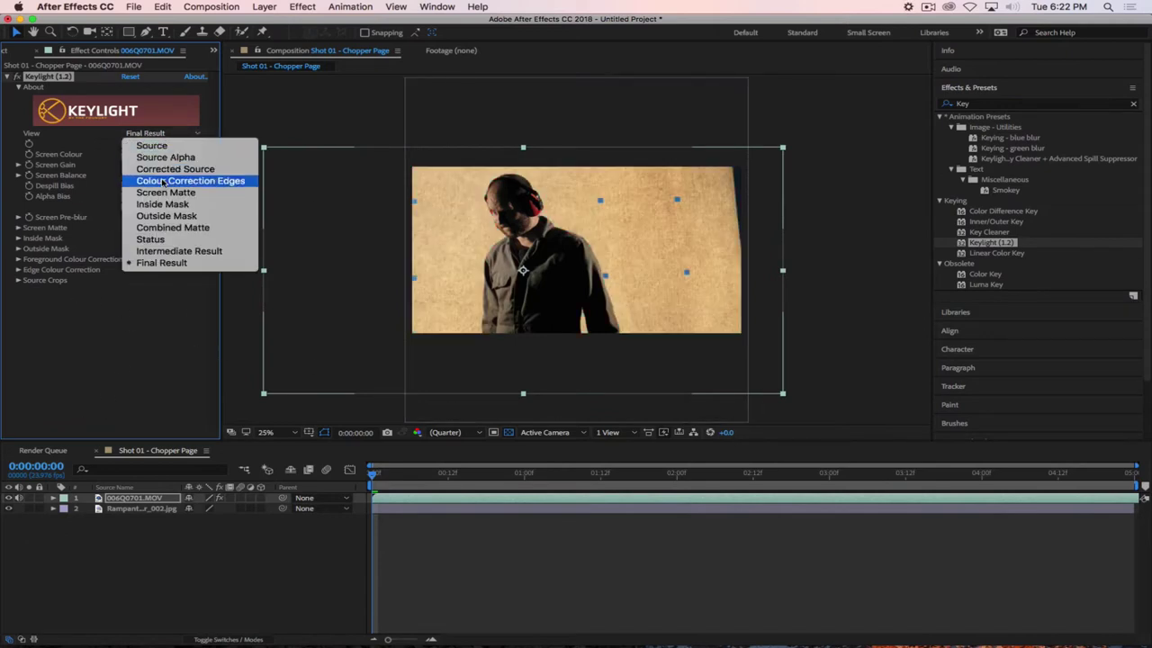
click(155, 193)
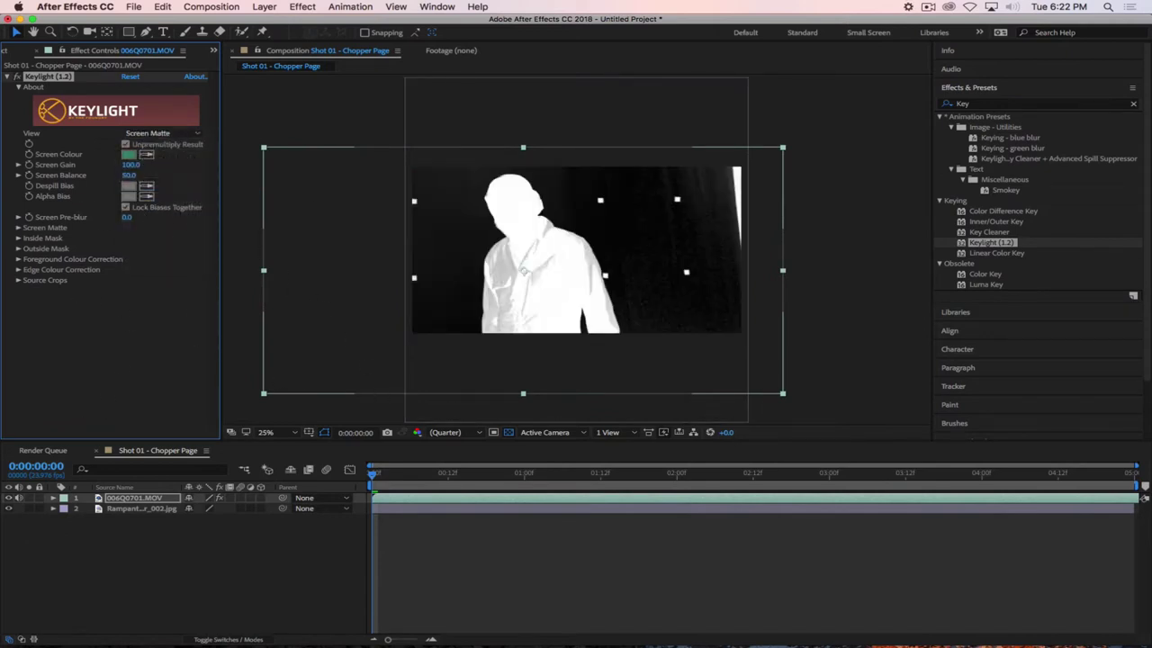
click(18, 228)
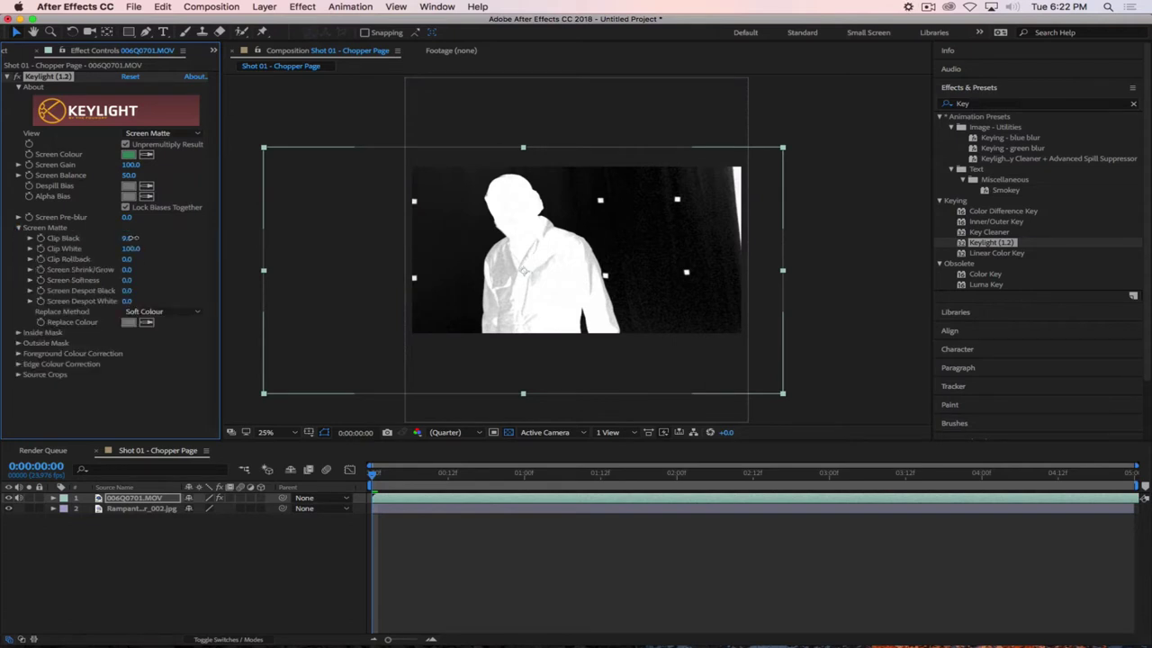
drag(126, 237, 112, 248)
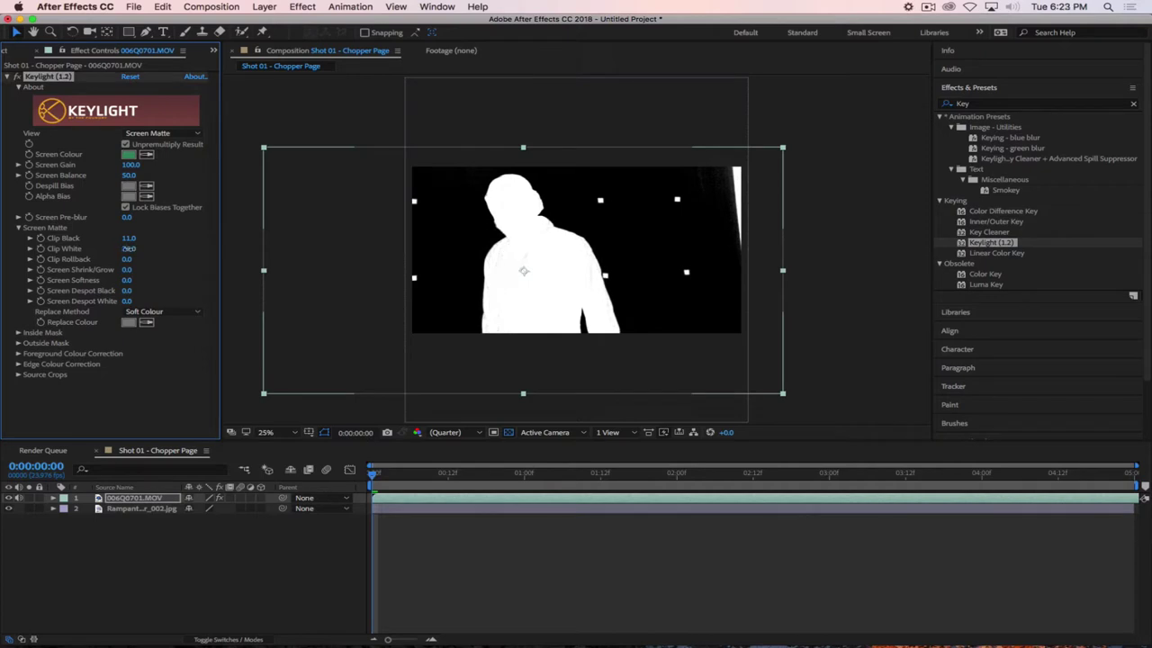
click(119, 436)
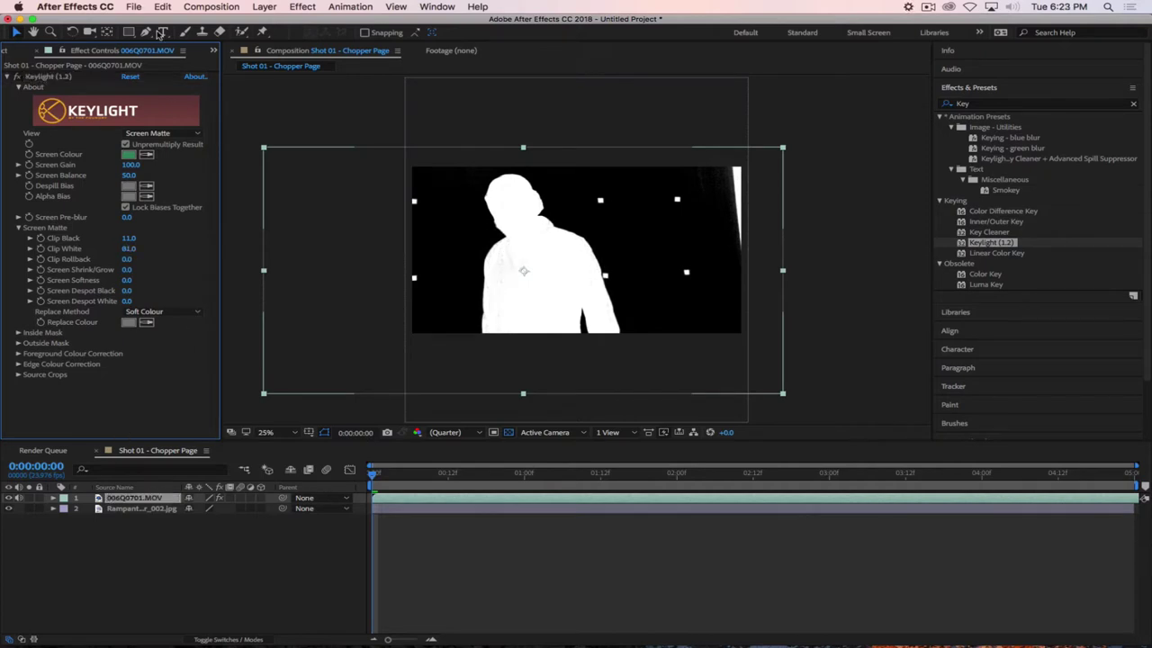
click(168, 616)
click(163, 31)
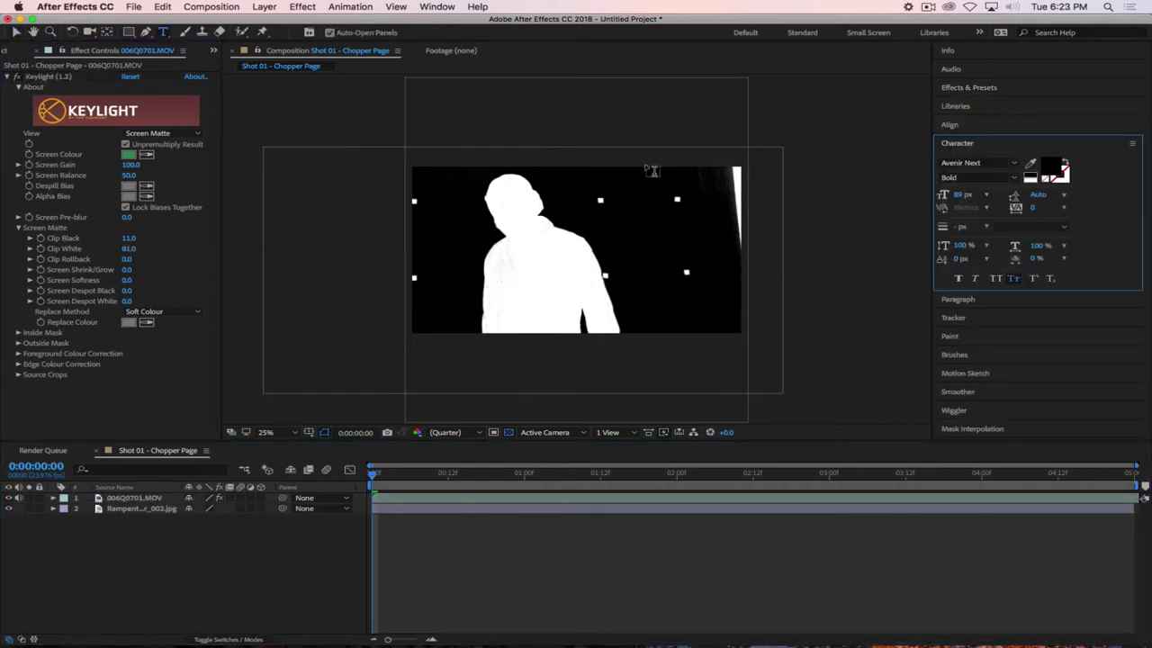
click(128, 31)
drag(437, 146, 654, 387)
key(super+z)
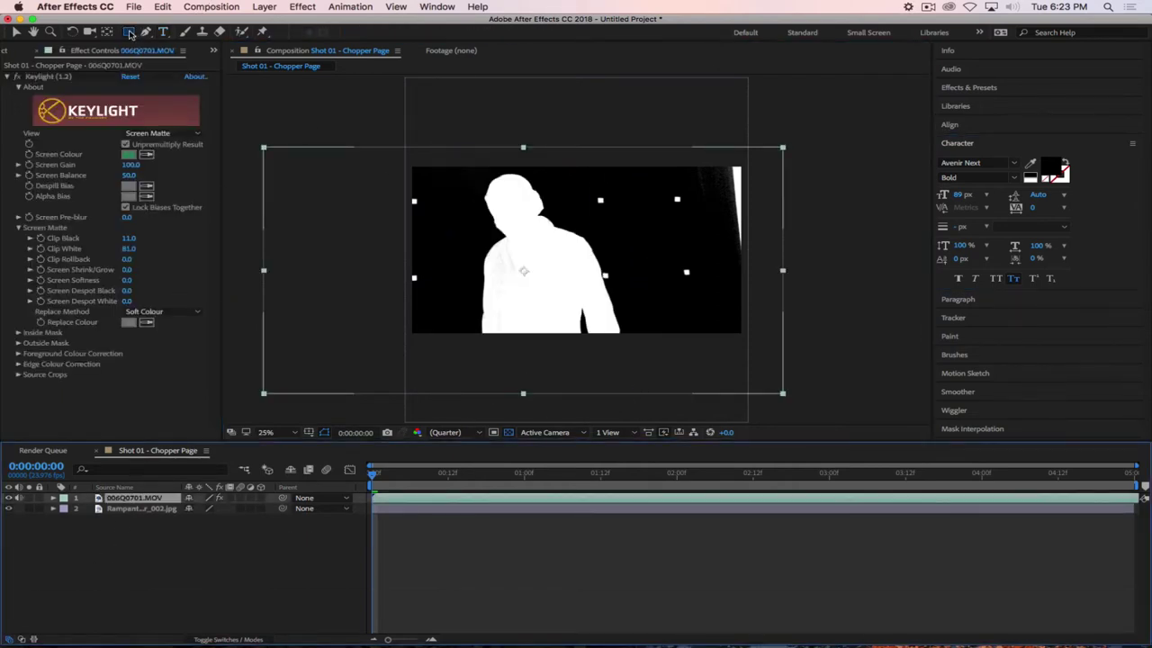
Draw a full-height rectangular mask around the man on the 006Q0701.MOV layer and shift it left to exclude more backdrop
drag(450, 134, 689, 406)
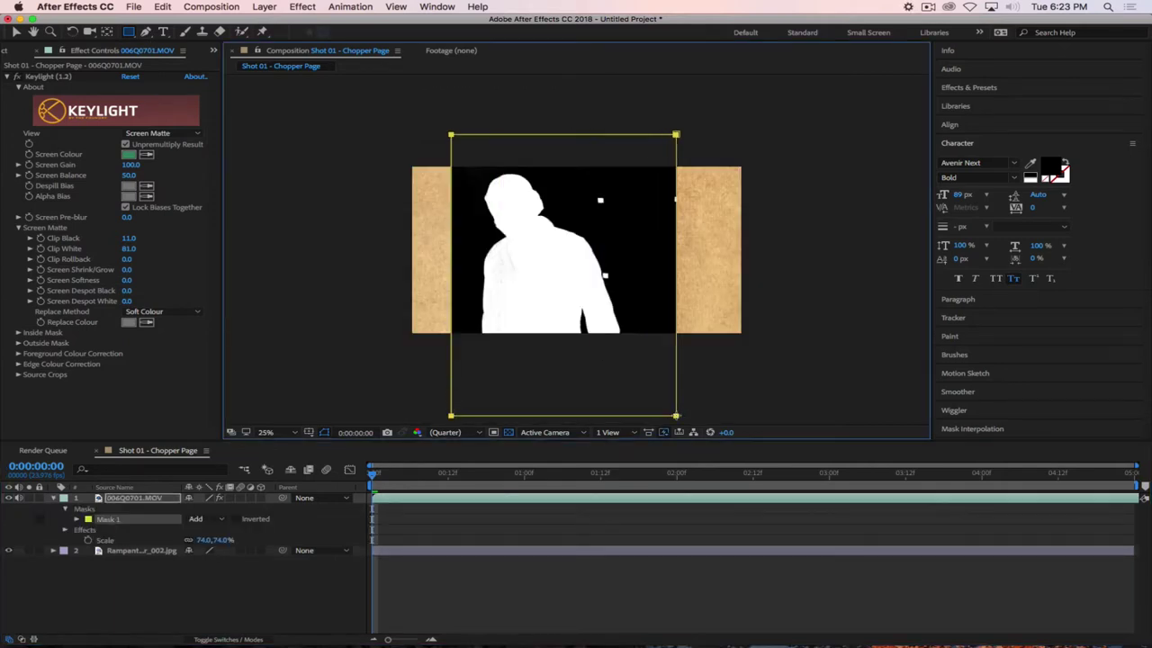
key(v)
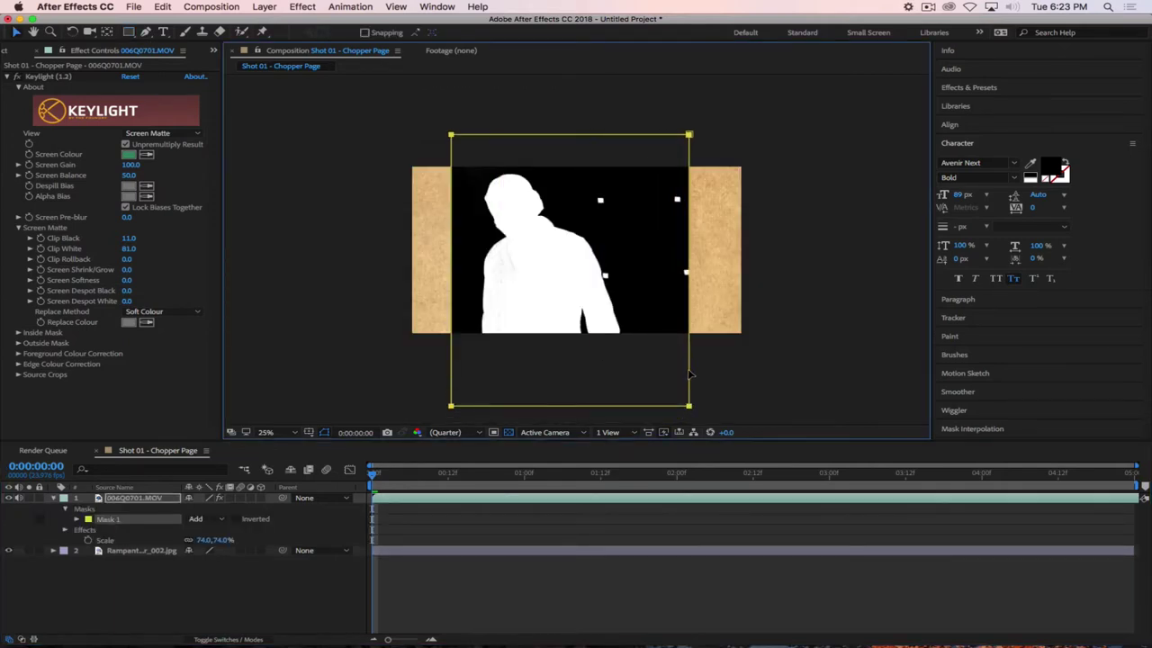
drag(690, 370, 654, 371)
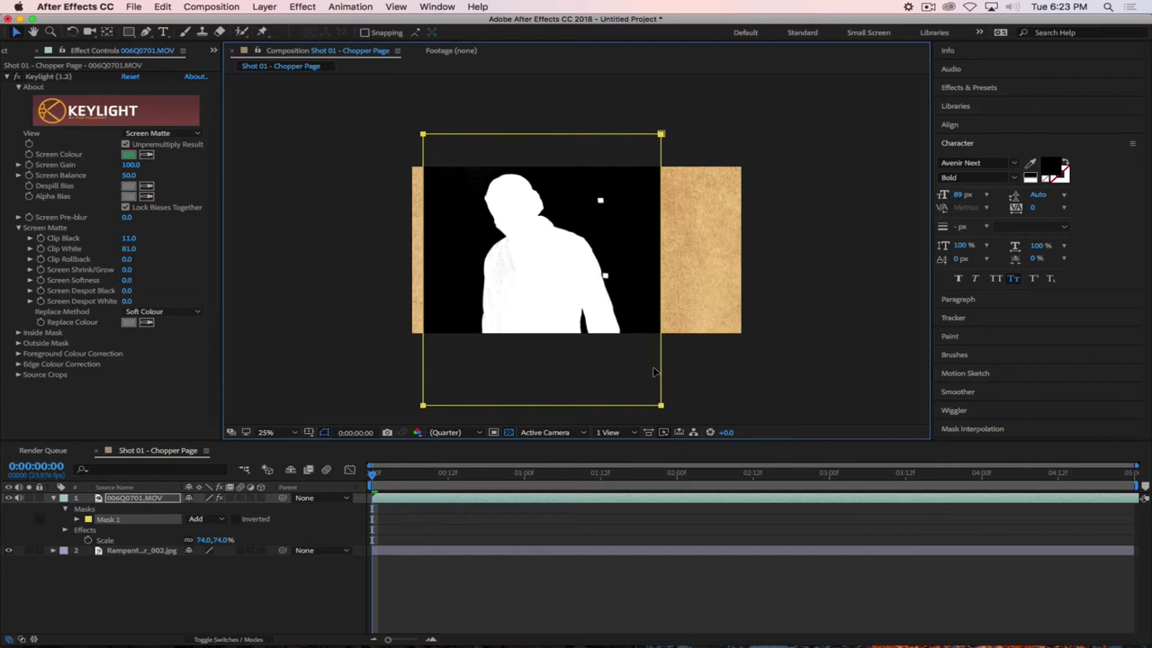
Play and scrub through the whole shot to check the masked matte against the man's movement
click(70, 597)
key(space)
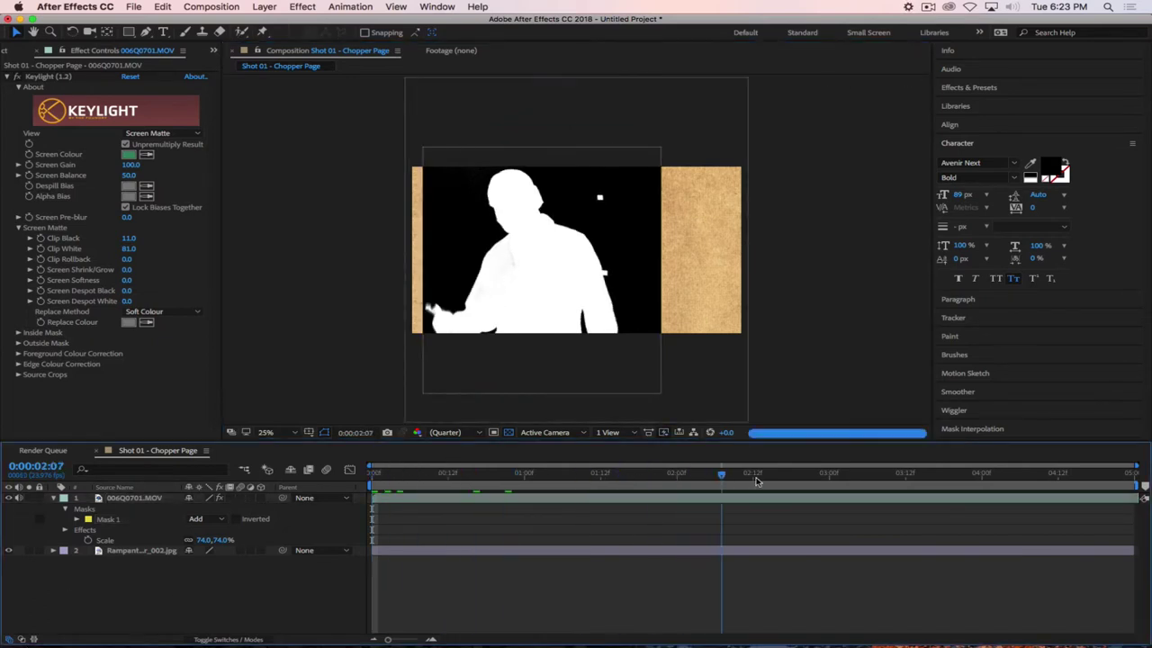
drag(756, 482, 480, 475)
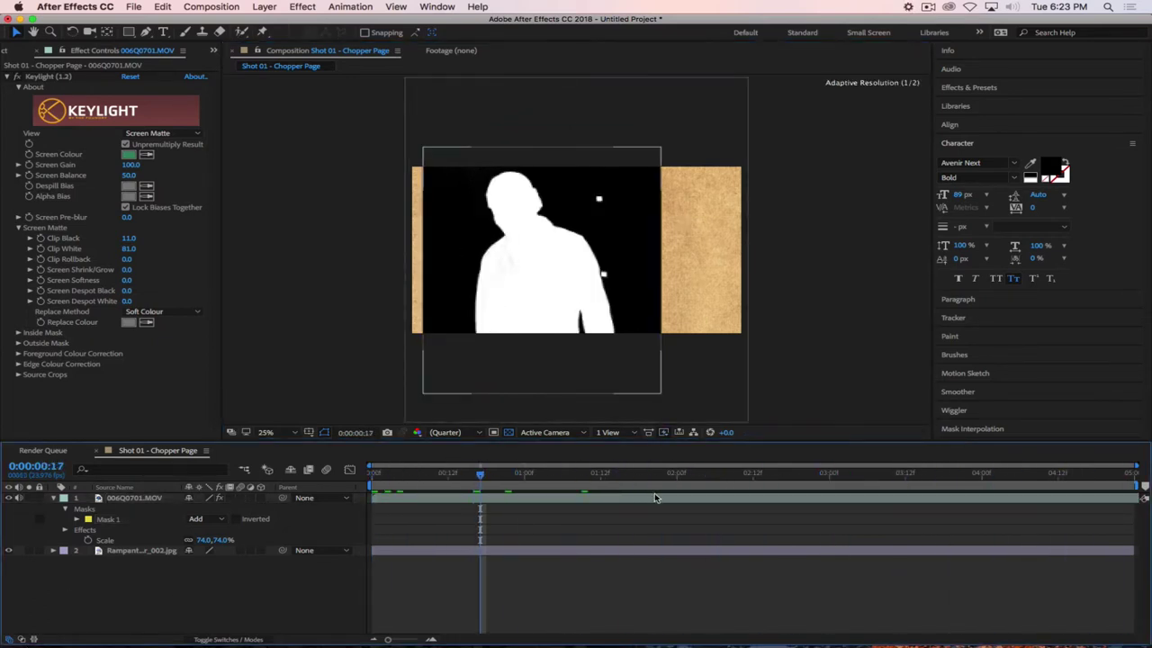
click(655, 498)
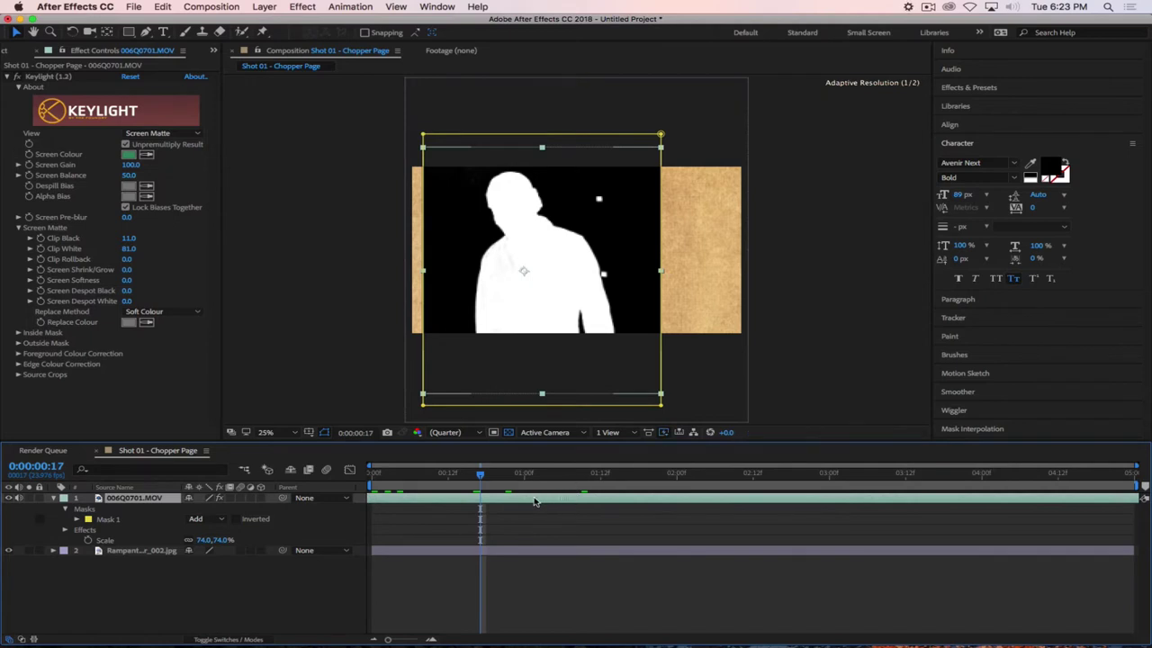
drag(504, 476, 367, 483)
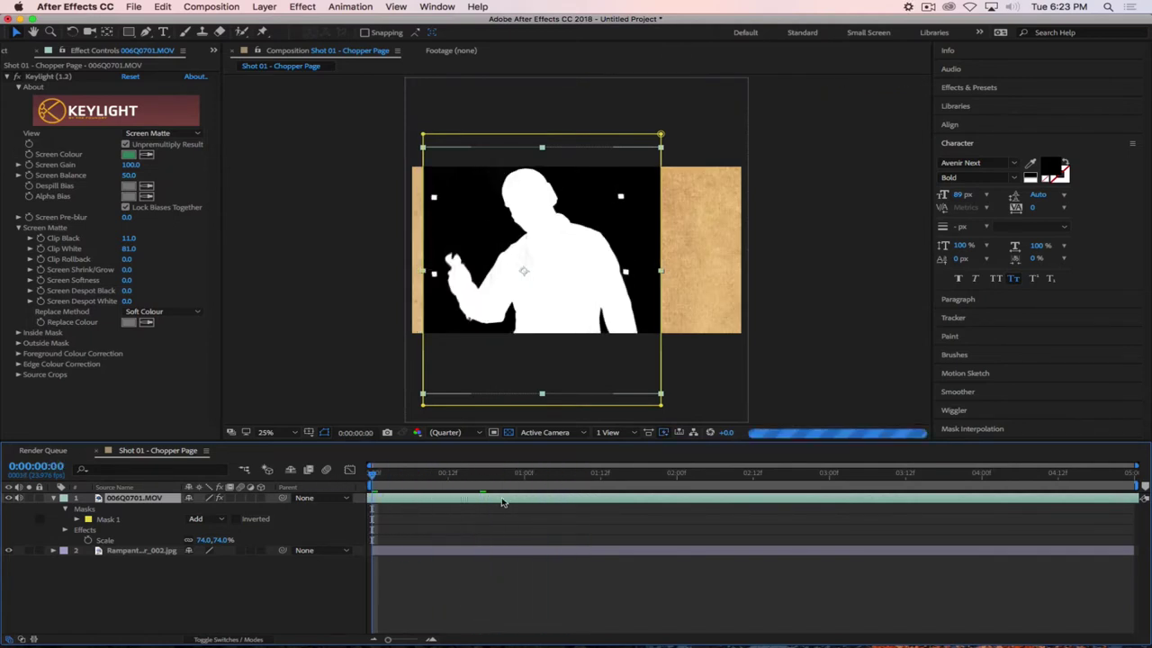
drag(393, 490, 1142, 484)
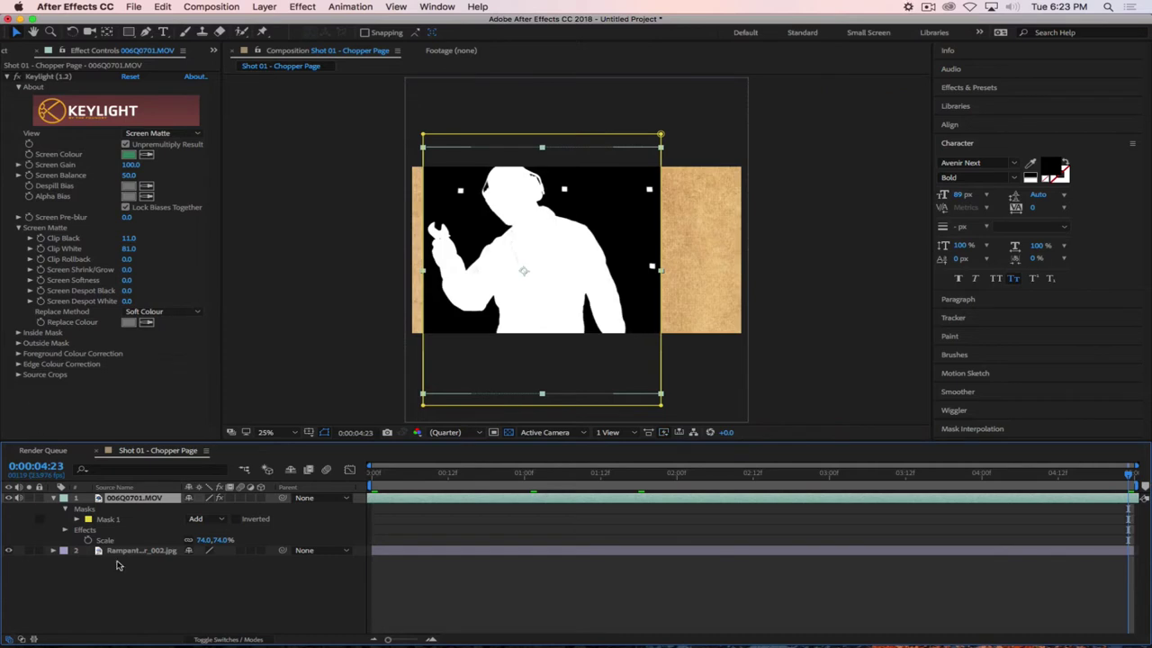
Delete the 006Q0701.MOV layer from the Shot 01 - Chopper Page composition
click(152, 526)
click(161, 528)
key(Delete)
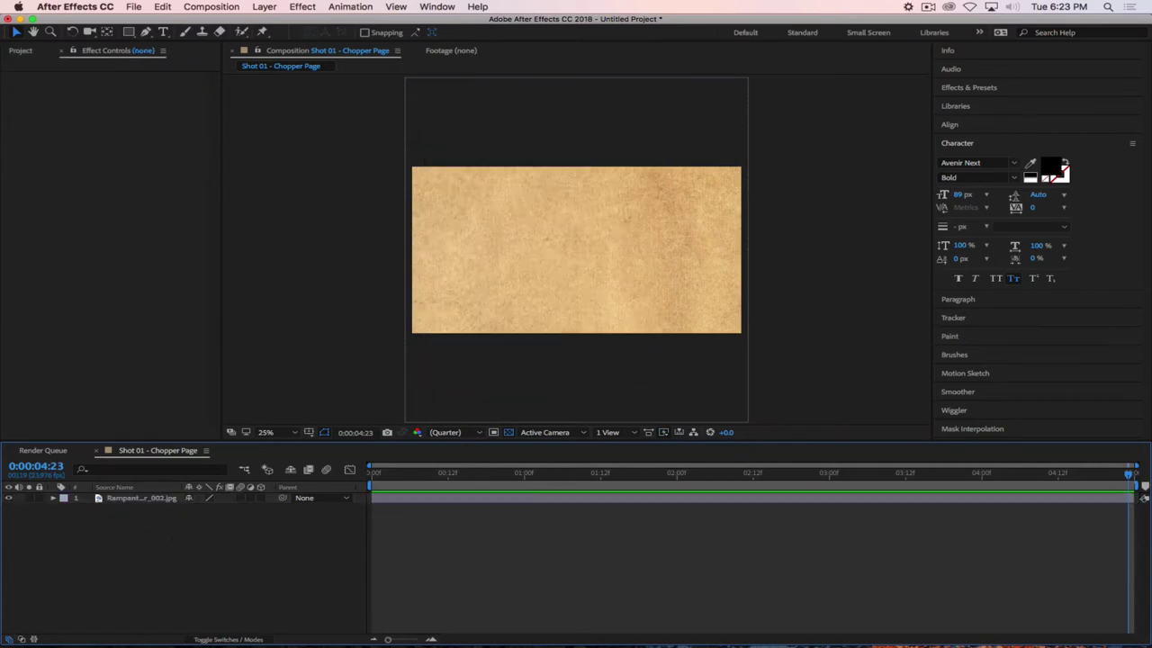
Import the 006Q0702.MOV clip from the Footage folder into the project
click(22, 51)
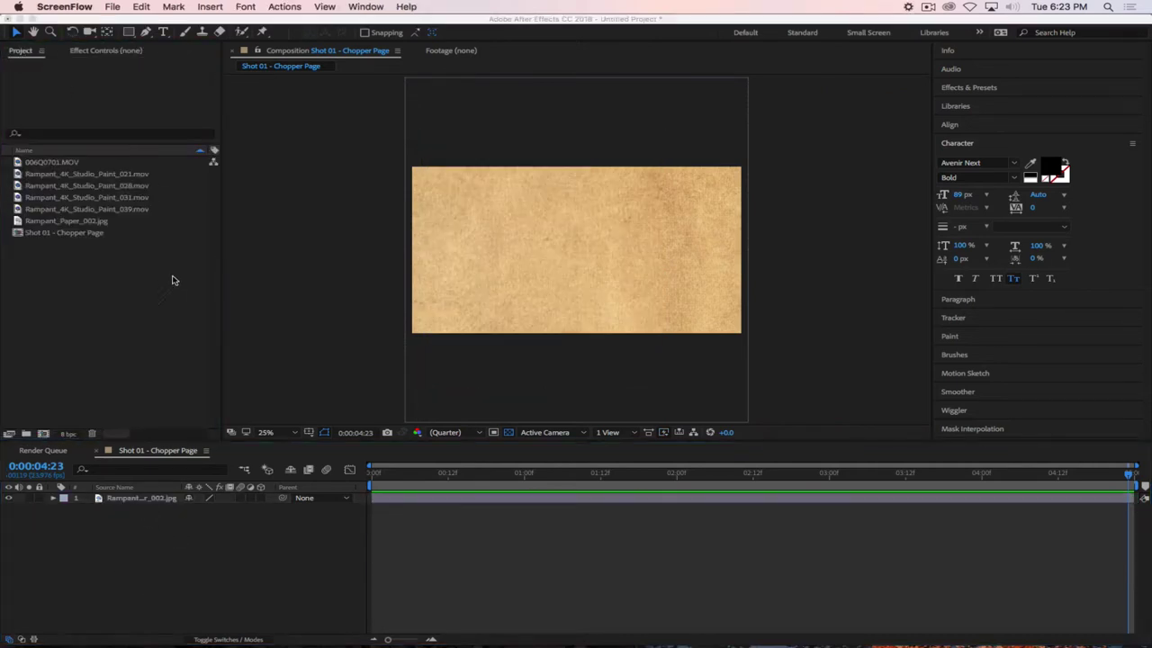
right_click(91, 267)
mouse_move(149, 326)
click(274, 326)
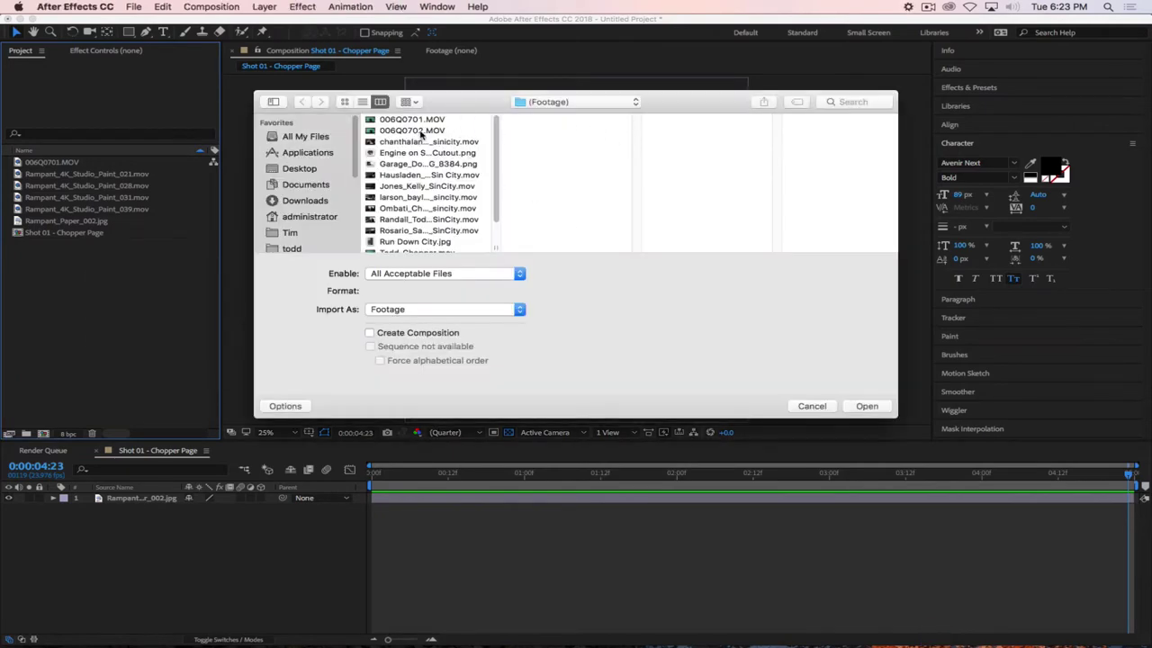
click(420, 131)
click(866, 405)
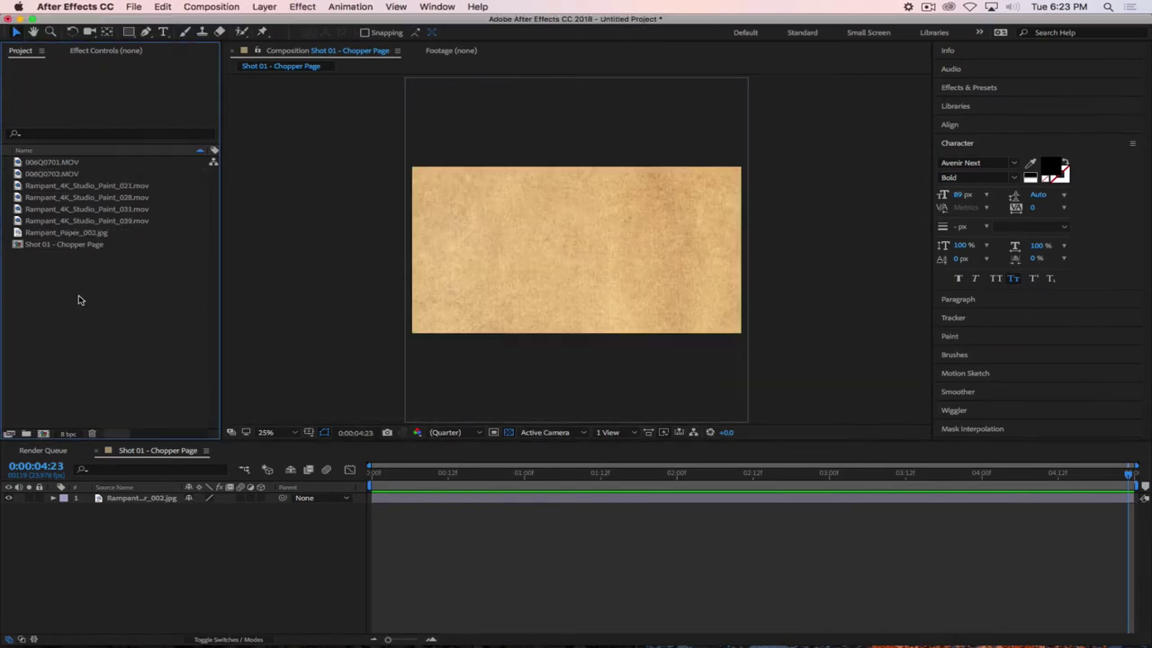
drag(20, 174, 129, 500)
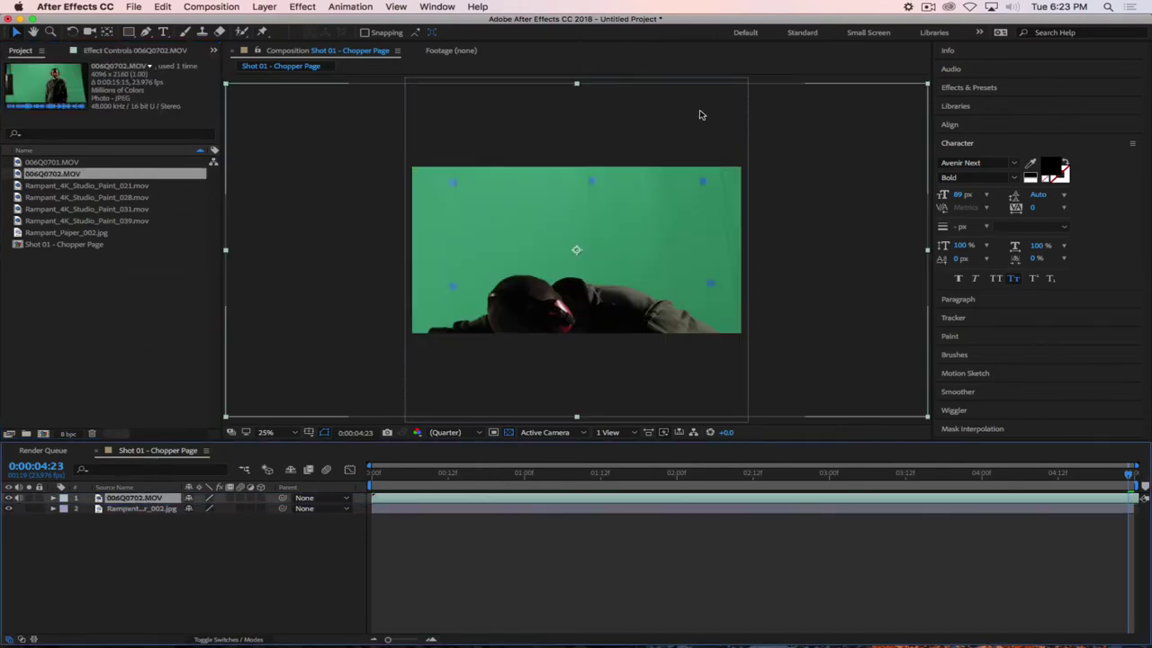
key(s)
drag(220, 509, 315, 508)
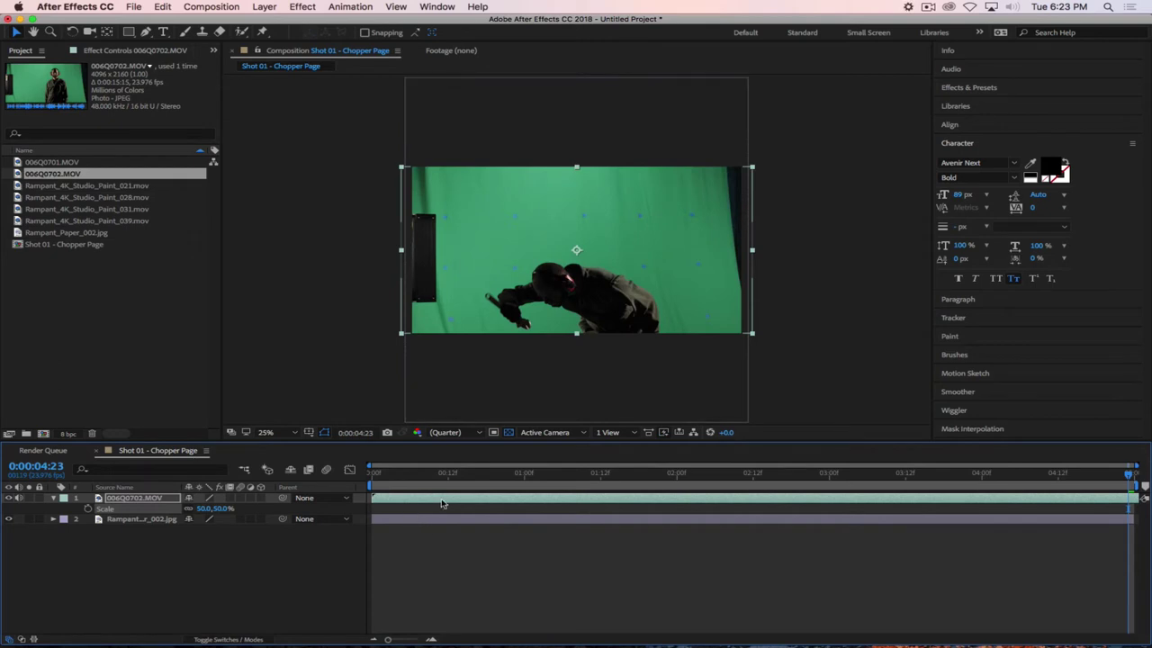
key(Delete)
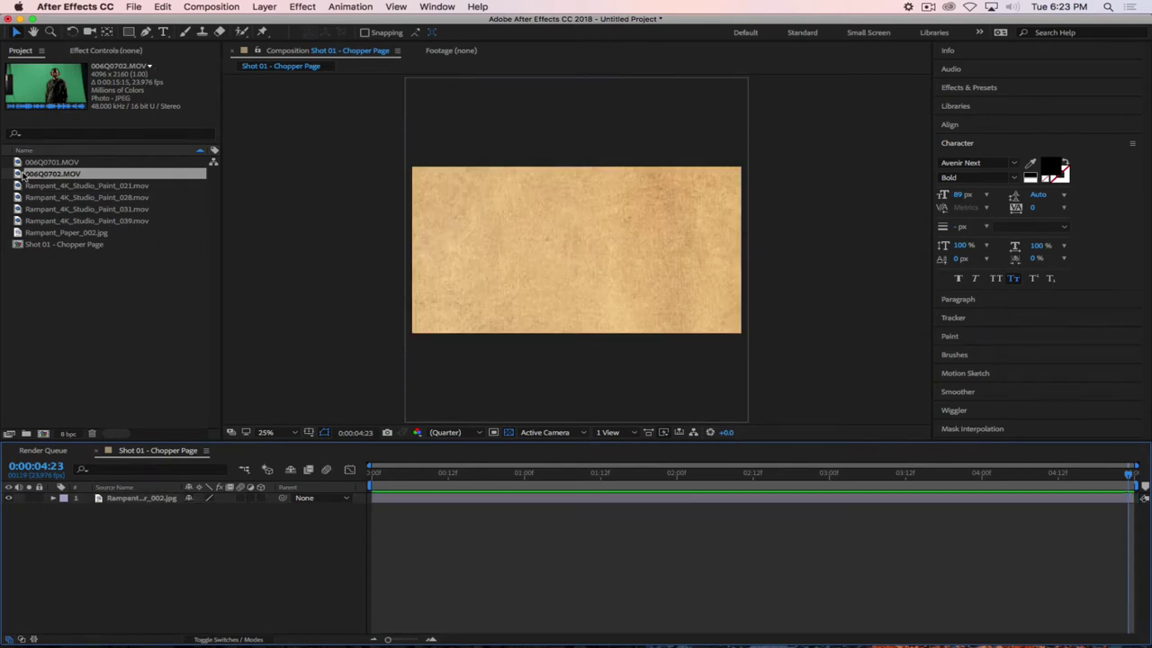
Open the 006Q0702.MOV footage and trim it with an in point at 3:52:16:20 and an out point at 3:52:21:21
double_click(52, 174)
mouse_move(356, 407)
mouse_down()
mouse_move(333, 406)
mouse_move(378, 407)
mouse_move(358, 407)
mouse_up()
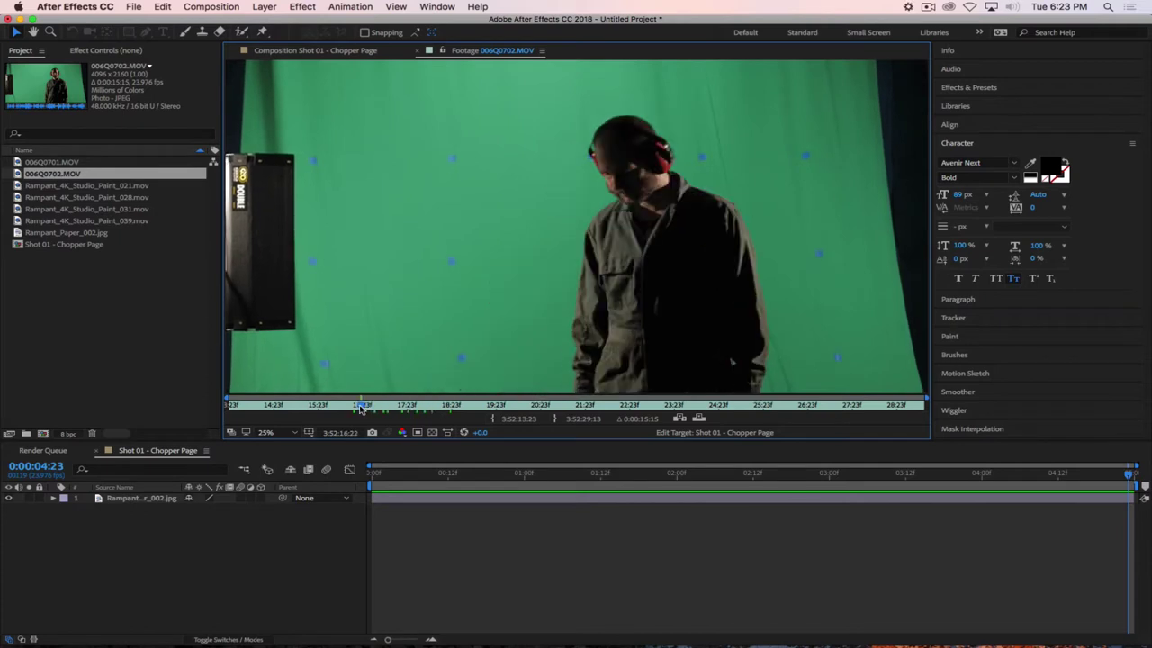
click(493, 419)
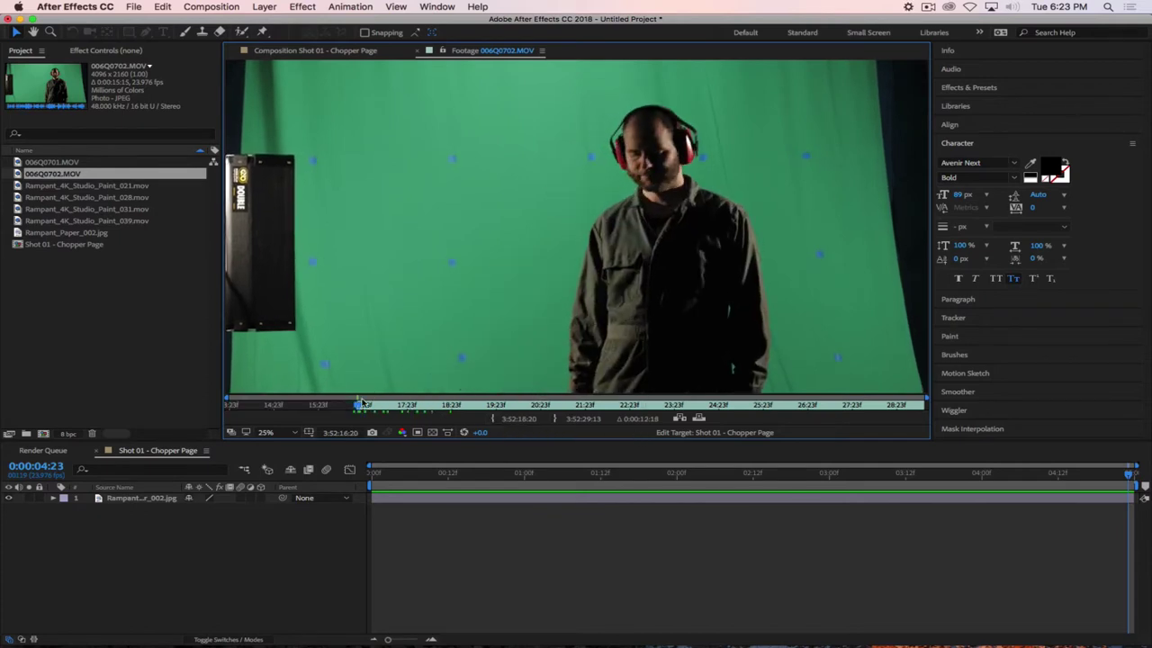
key(space)
click(555, 420)
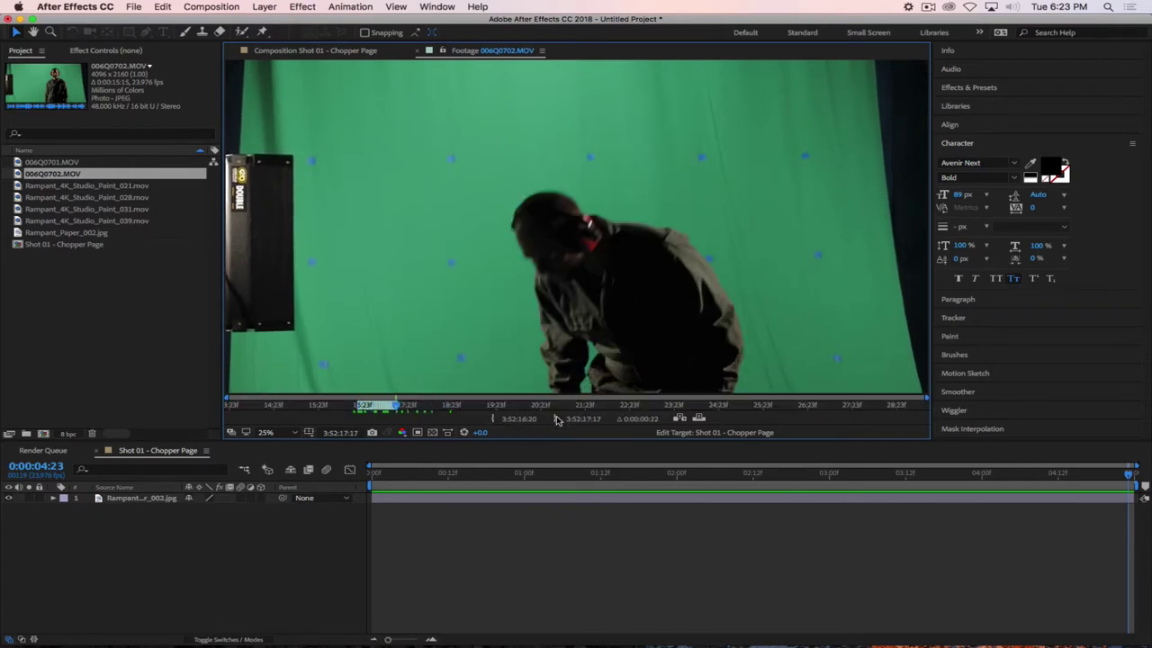
drag(396, 404, 583, 429)
click(555, 419)
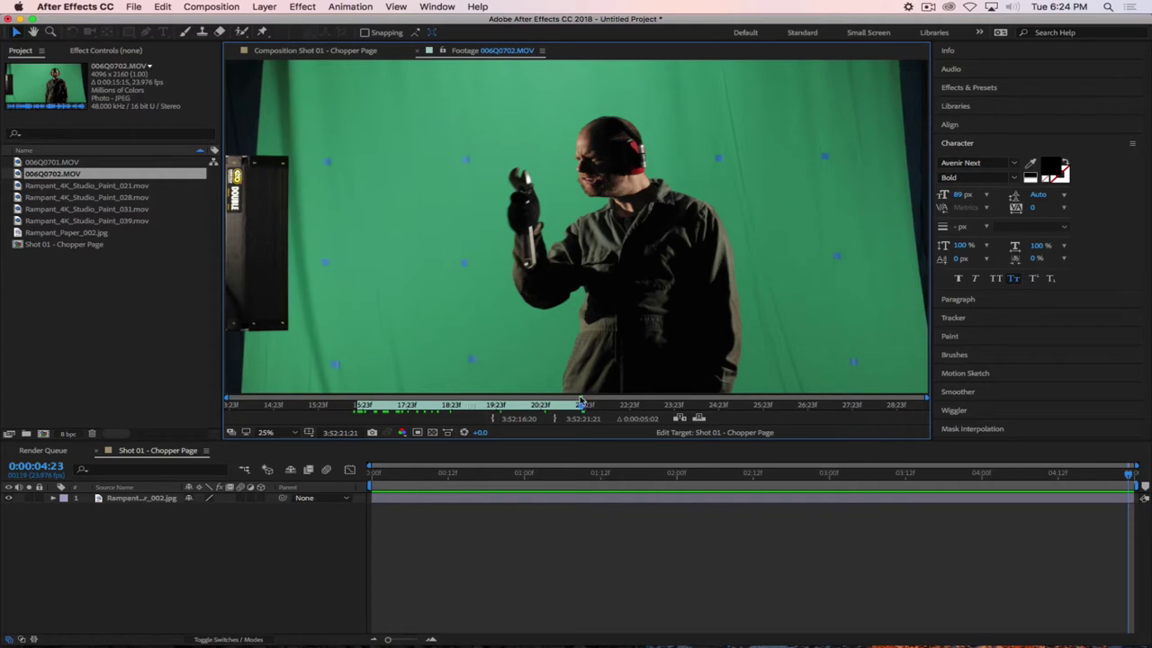
Add the trimmed 006Q0702.MOV above the paper layer, scale it to 67% and set its position to 412, 540
drag(52, 184, 131, 497)
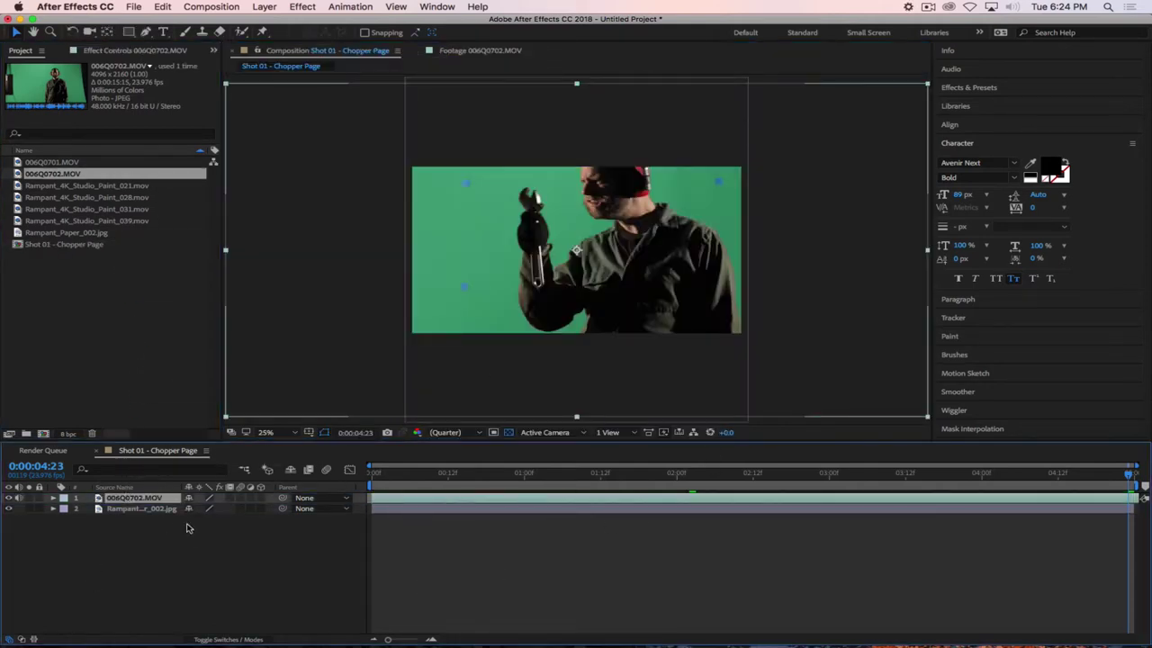
key(p)
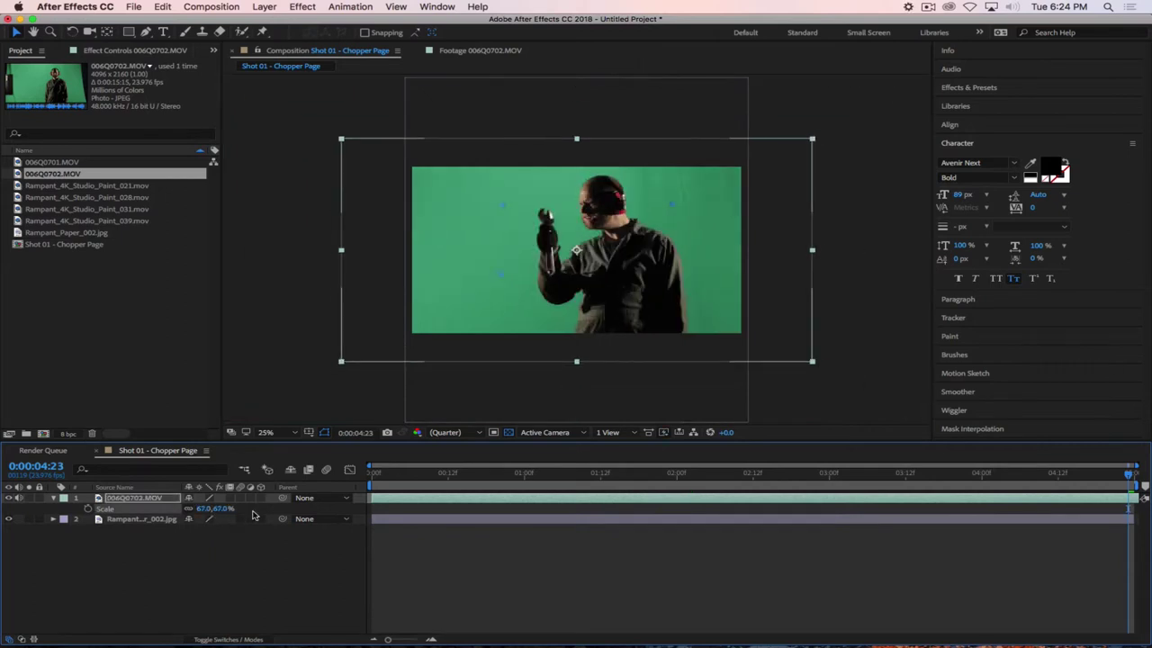
drag(195, 508, 0, 508)
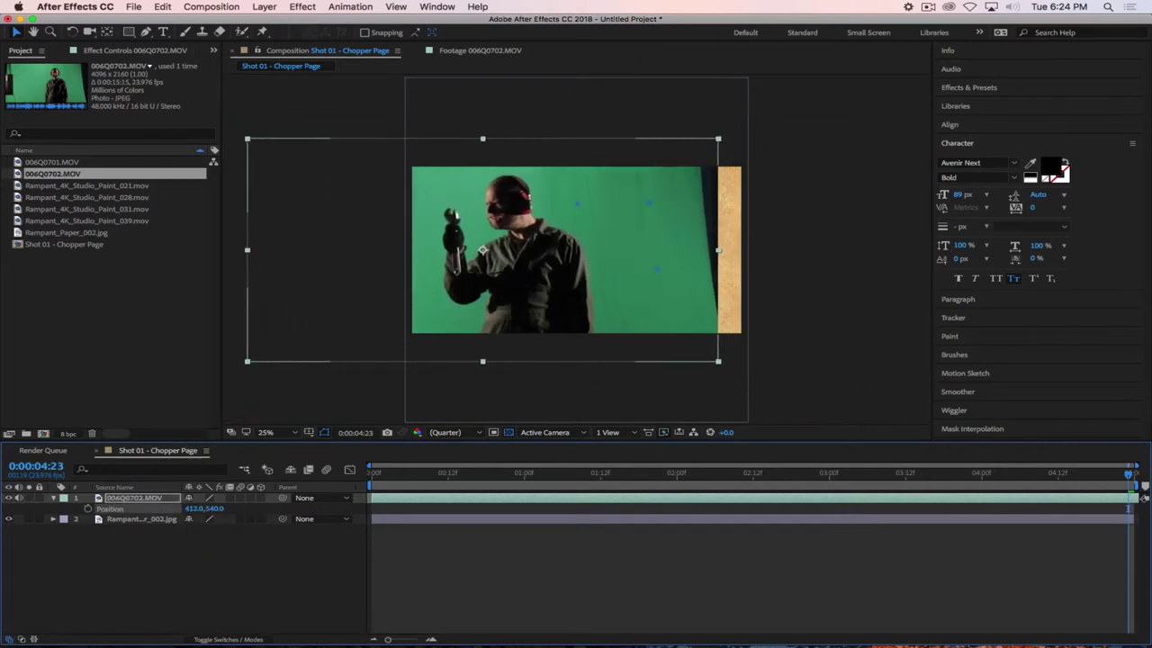
click(93, 573)
Apply Keylight (1.2) to the 006Q0702.MOV layer, sampling the green backdrop as Screen Colour and switching the view to Screen Matte
click(993, 89)
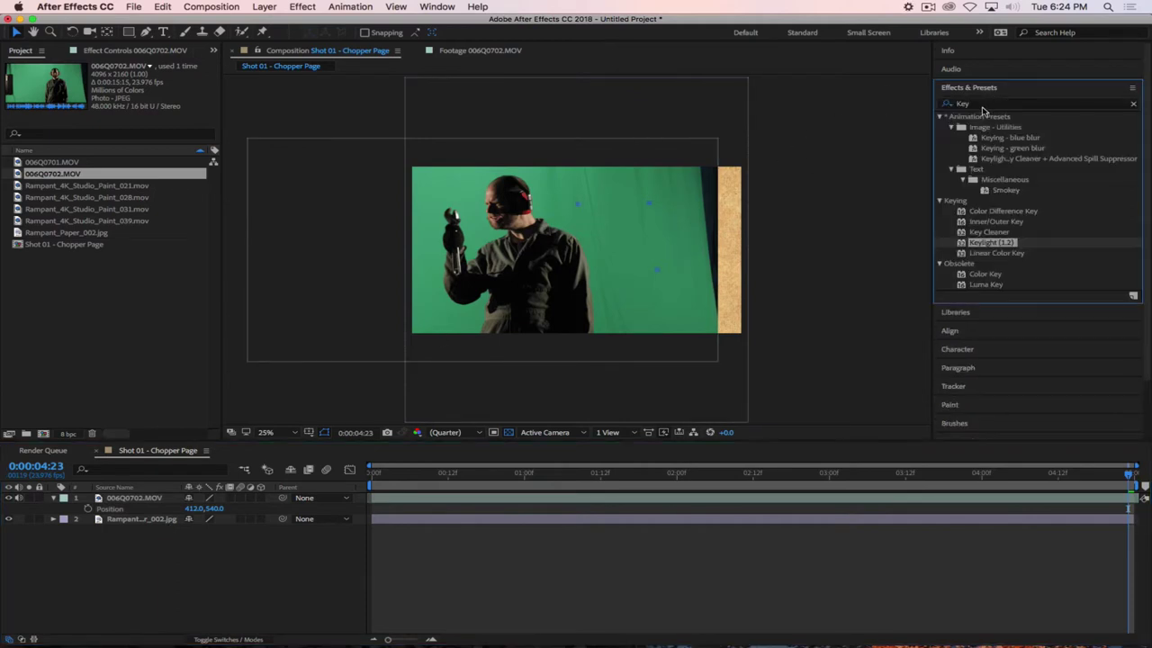
drag(990, 243, 711, 256)
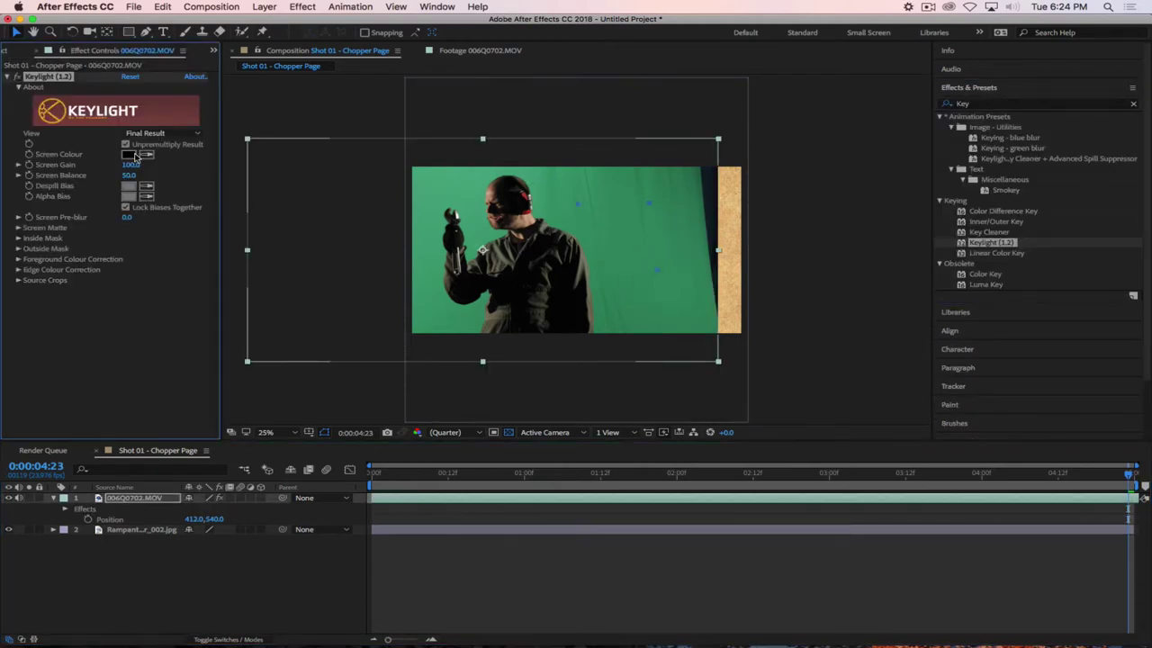
click(145, 155)
click(558, 214)
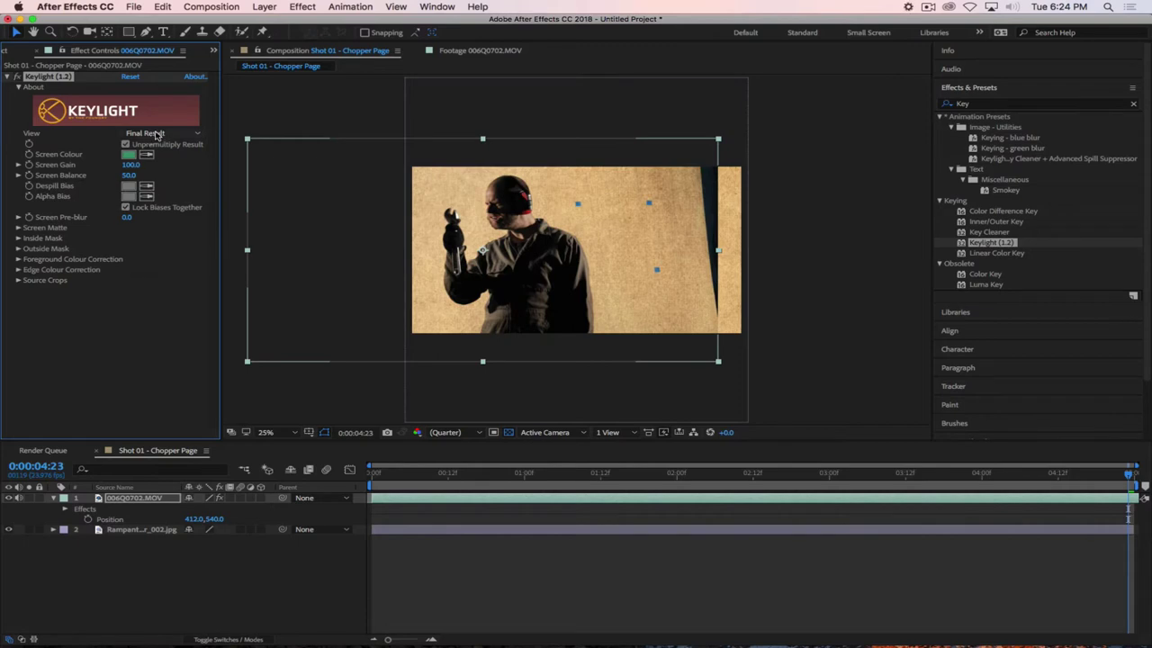
click(175, 133)
click(171, 192)
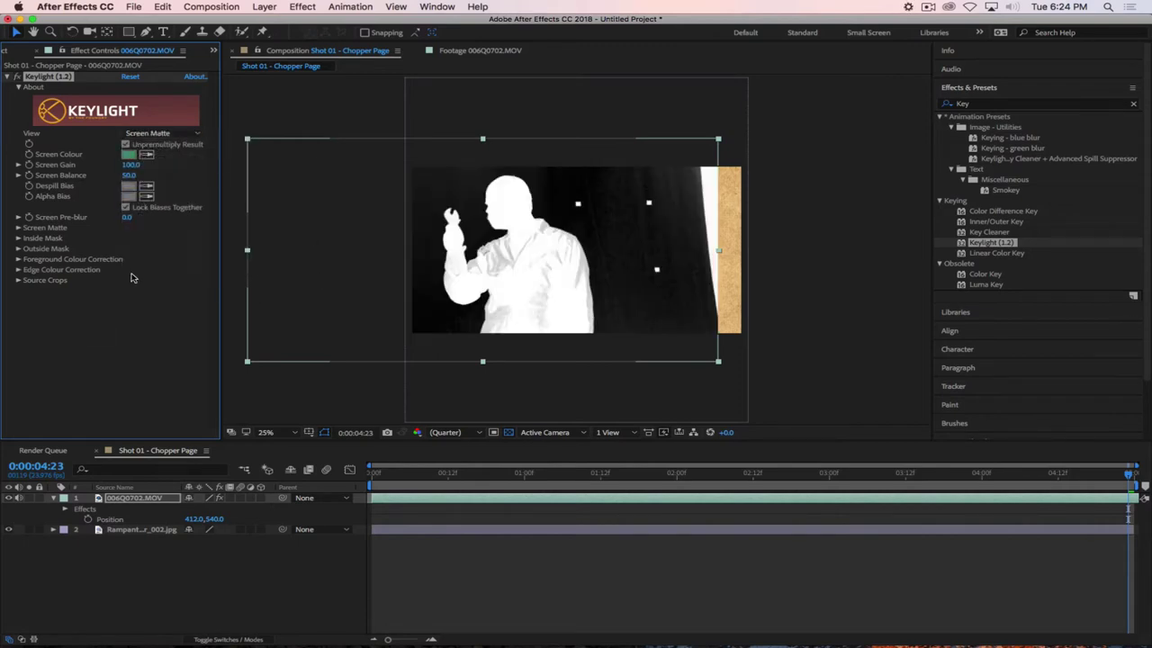
Set Keylight's Screen Matte values on 006Q0702.MOV to Clip Black 13 and Clip White 81
click(18, 227)
mouse_move(118, 242)
mouse_down()
mouse_move(132, 238)
mouse_move(119, 252)
mouse_up()
click(119, 420)
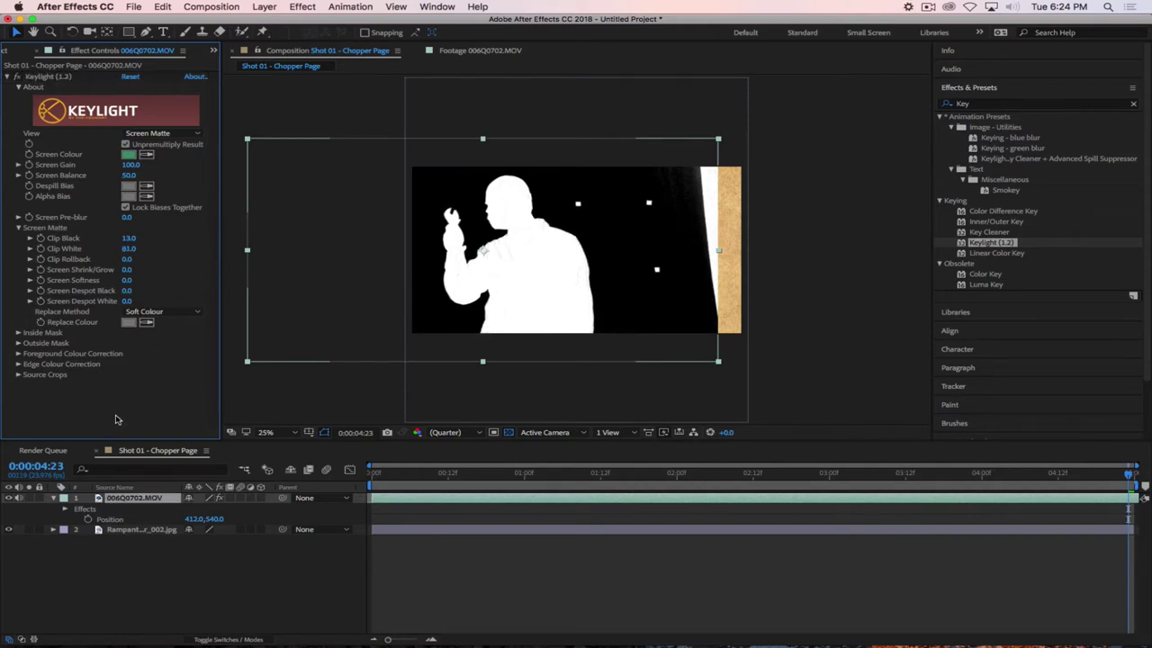
Draw a rectangular mask around the man on the 006Q0702.MOV layer, cutting off the uneven backdrop beside him
click(144, 617)
click(128, 32)
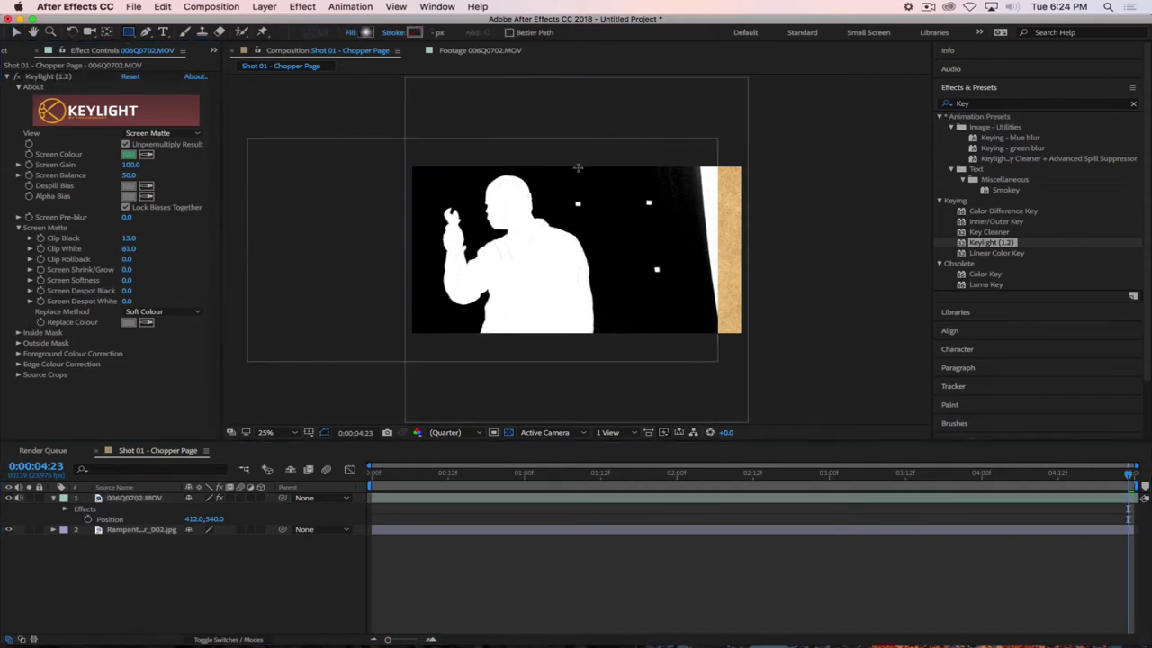
drag(604, 156, 362, 338)
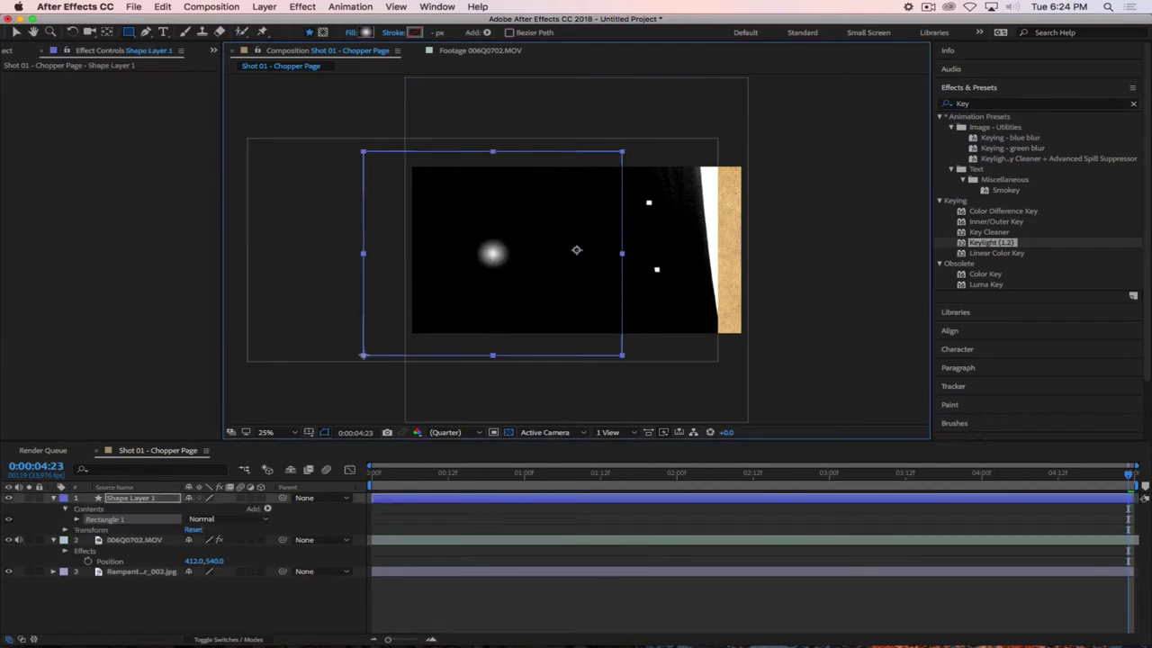
key(cmd+z)
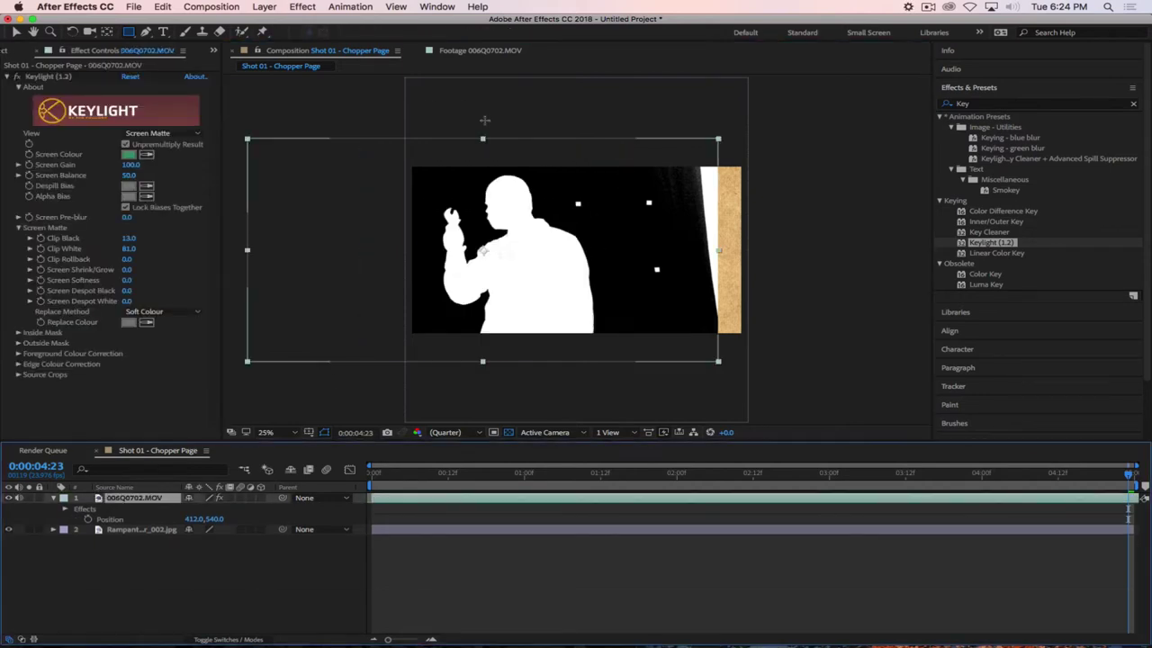
drag(606, 149, 405, 349)
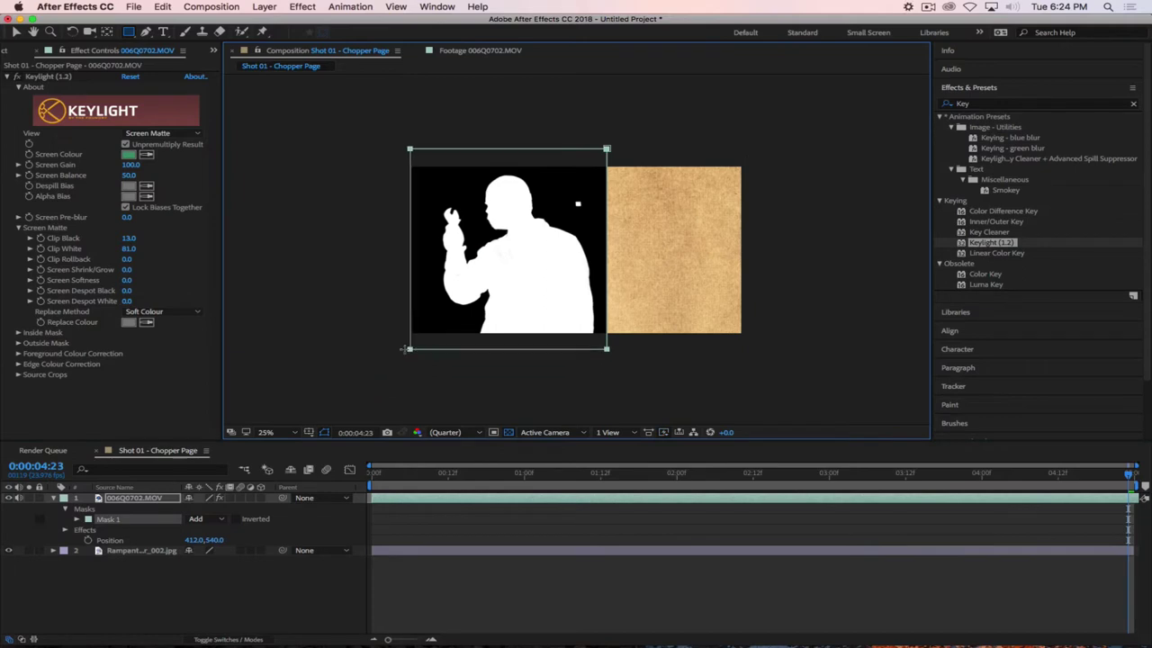
Switch Keylight's view to Final Result
click(155, 133)
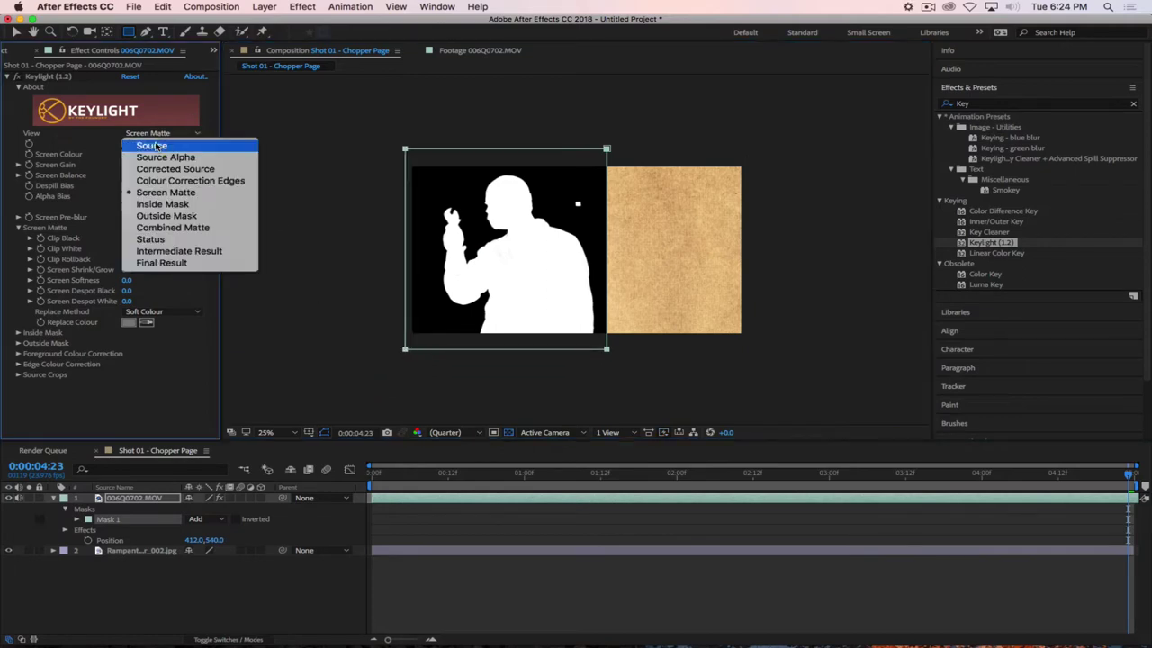
click(155, 263)
click(153, 601)
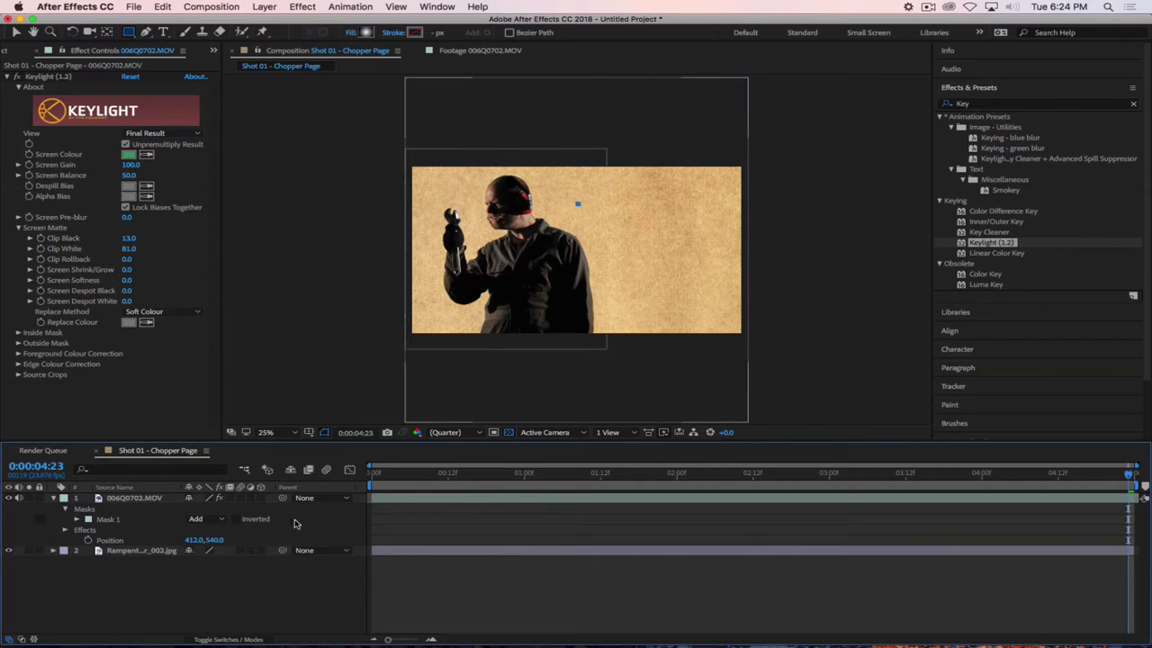
Keyframe Mask 1's path at 0:00:04:23, and widen the mask beyond the man's shoulder at 0:00:03:19
click(104, 520)
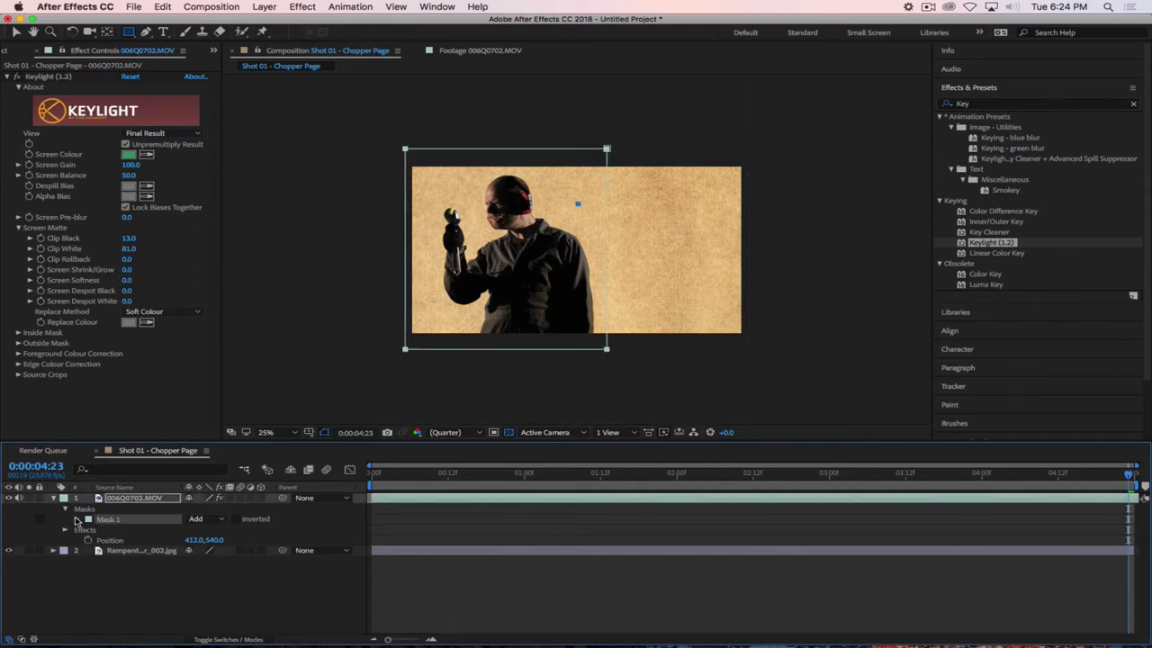
click(87, 519)
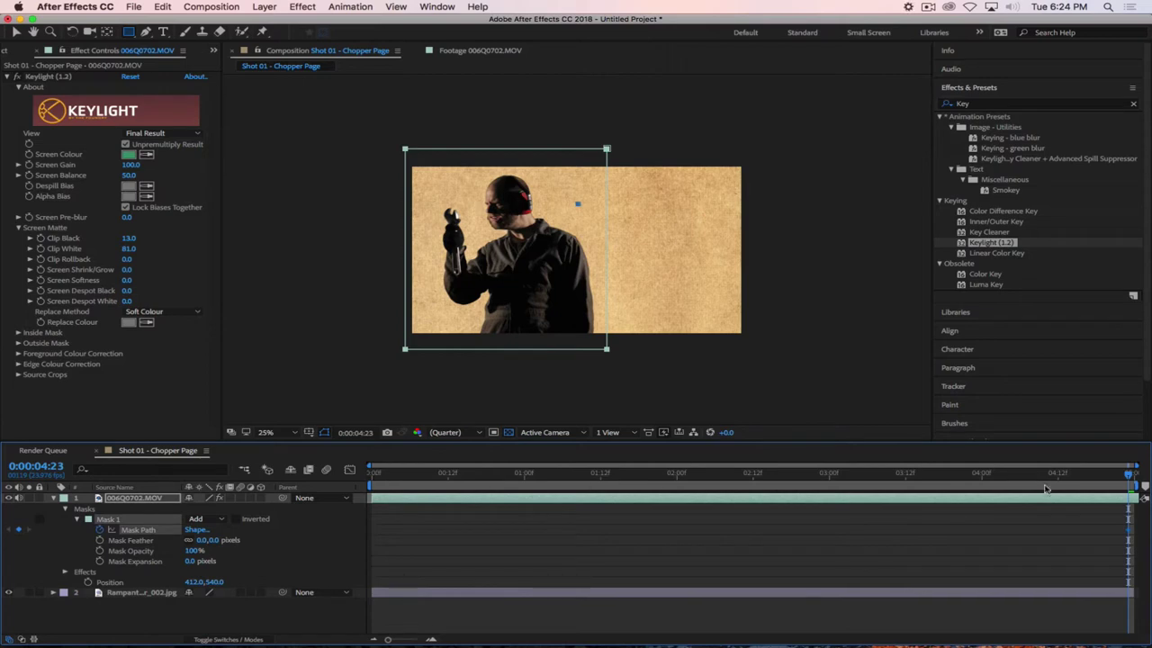
drag(1120, 475, 944, 483)
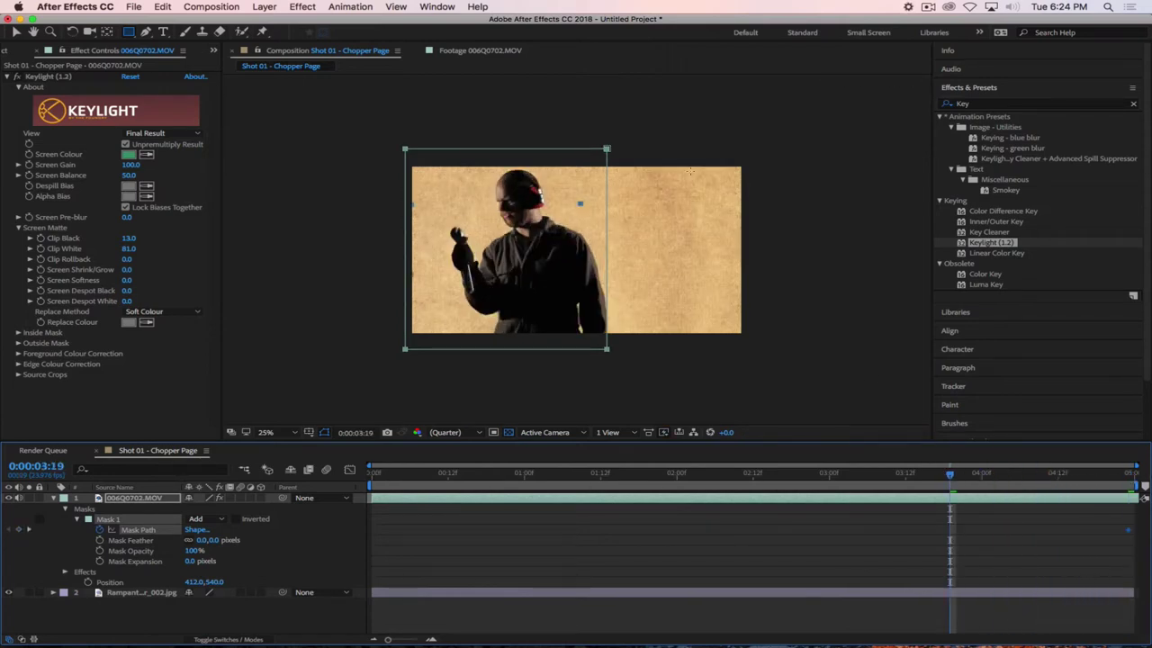
drag(619, 223, 627, 281)
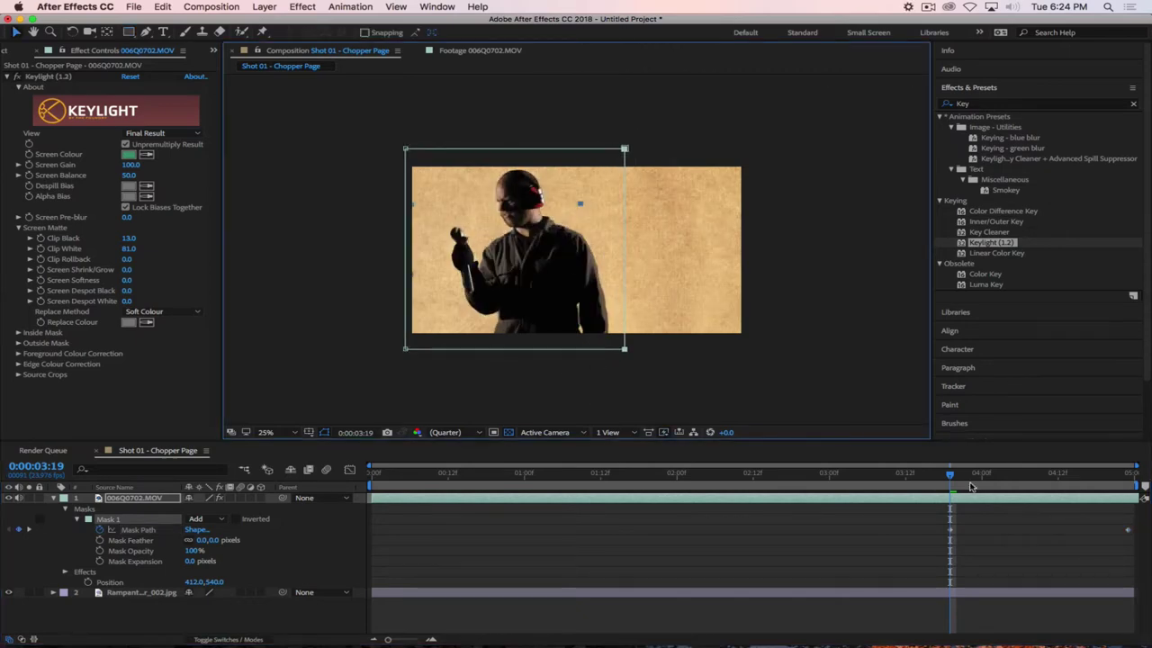
drag(951, 474, 231, 480)
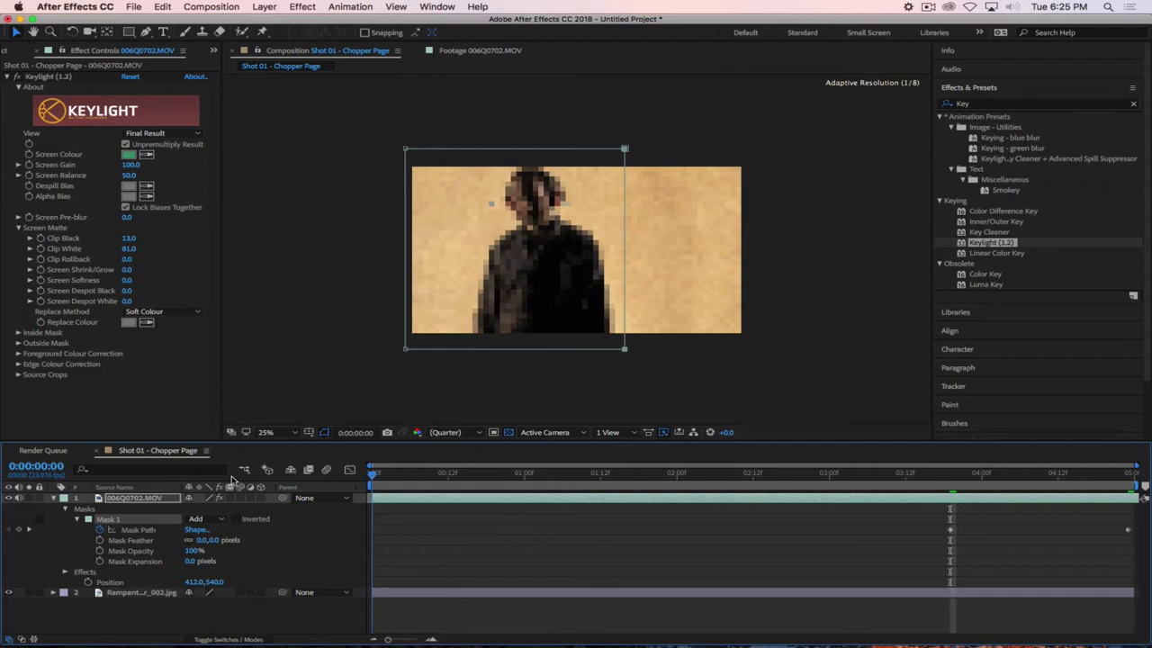
Collapse the 006Q0702.MOV layer's properties and its Keylight effect settings
click(53, 498)
click(80, 554)
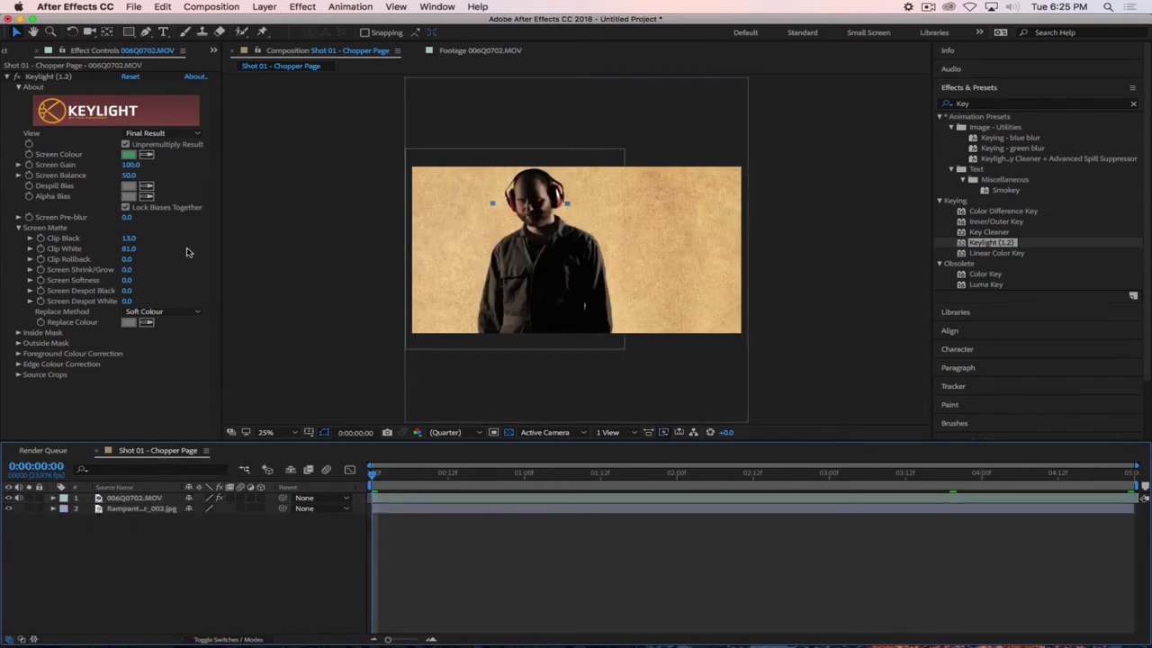
click(8, 76)
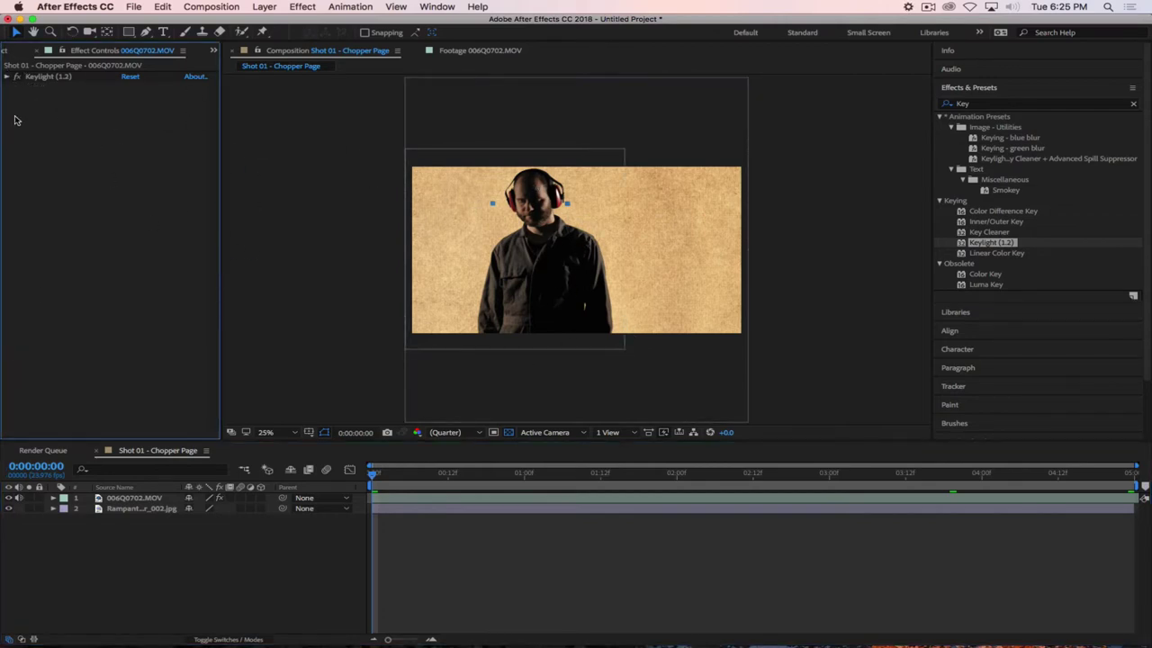
Examine the paint splatter in the Rampant_4K_Studio_Paint_021.mov and Rampant_4K_Studio_Paint_039.mov footage
key(super+0)
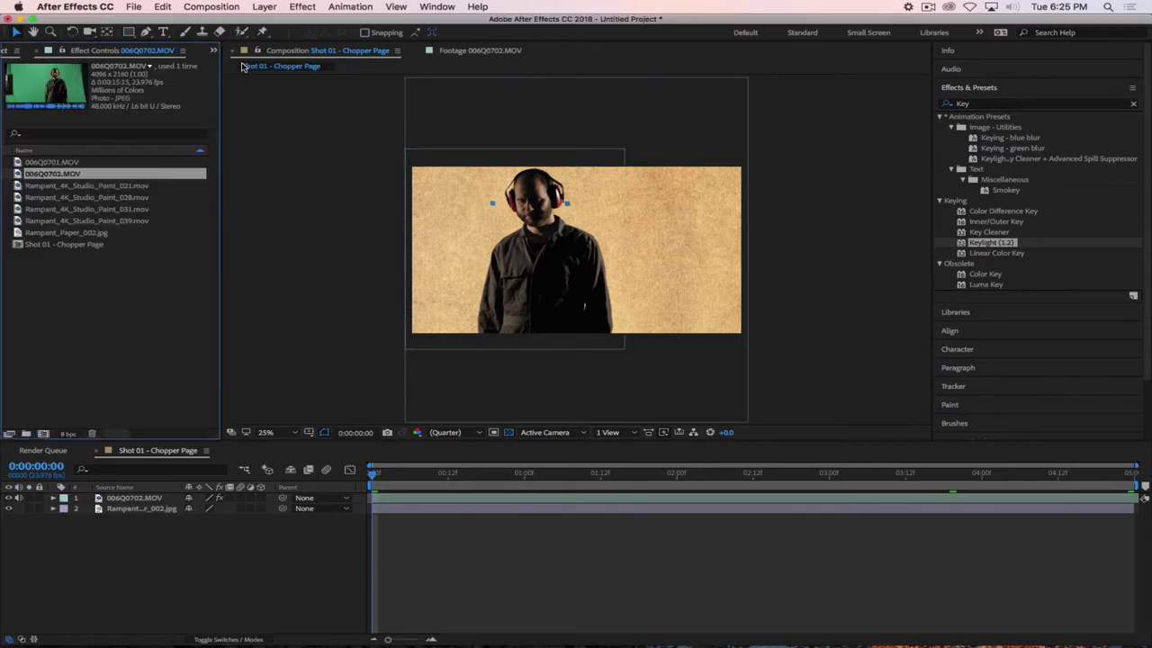
double_click(42, 185)
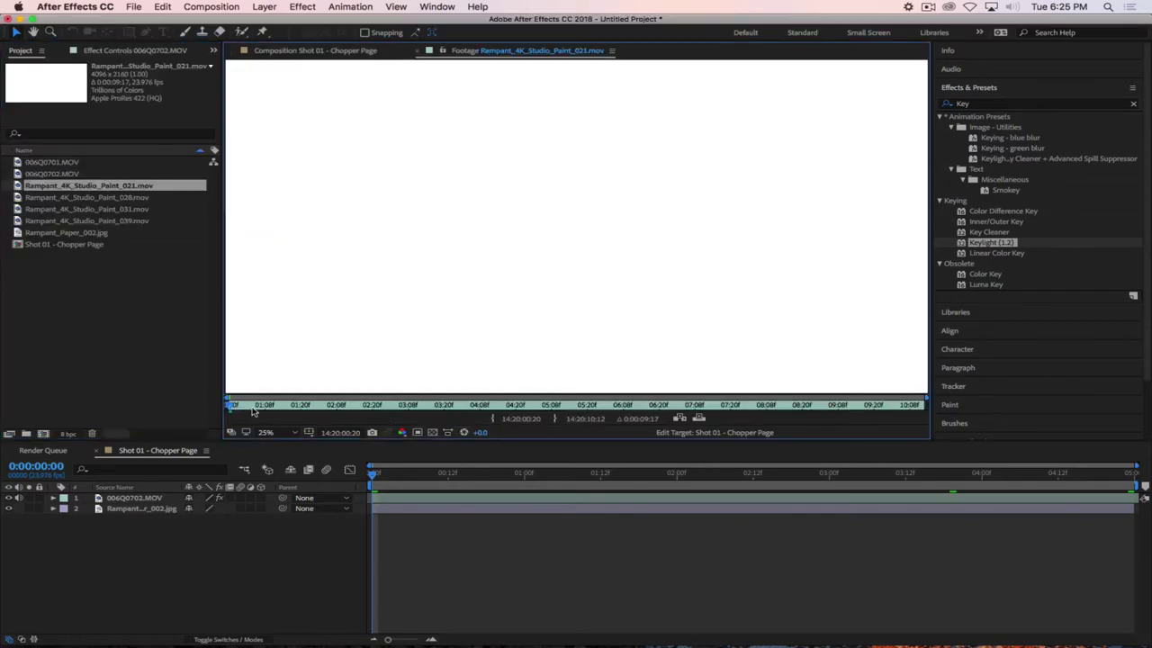
drag(254, 411, 576, 418)
drag(423, 405, 445, 412)
double_click(94, 222)
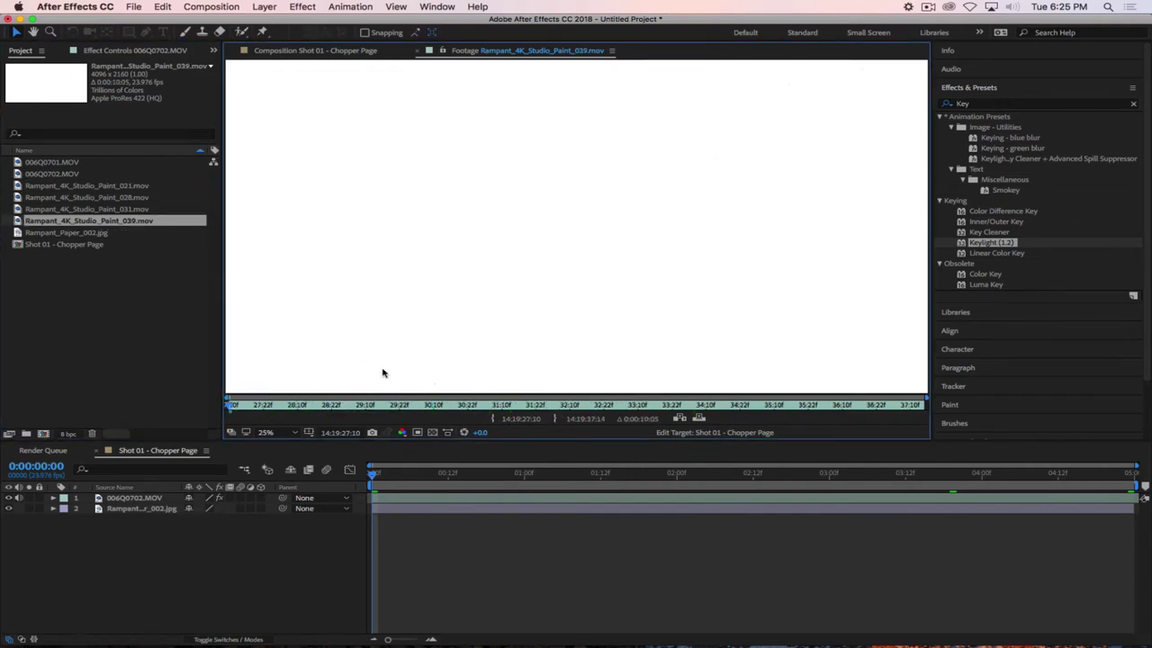
mouse_move(230, 405)
mouse_down()
mouse_move(585, 404)
mouse_move(286, 405)
mouse_up()
click(67, 185)
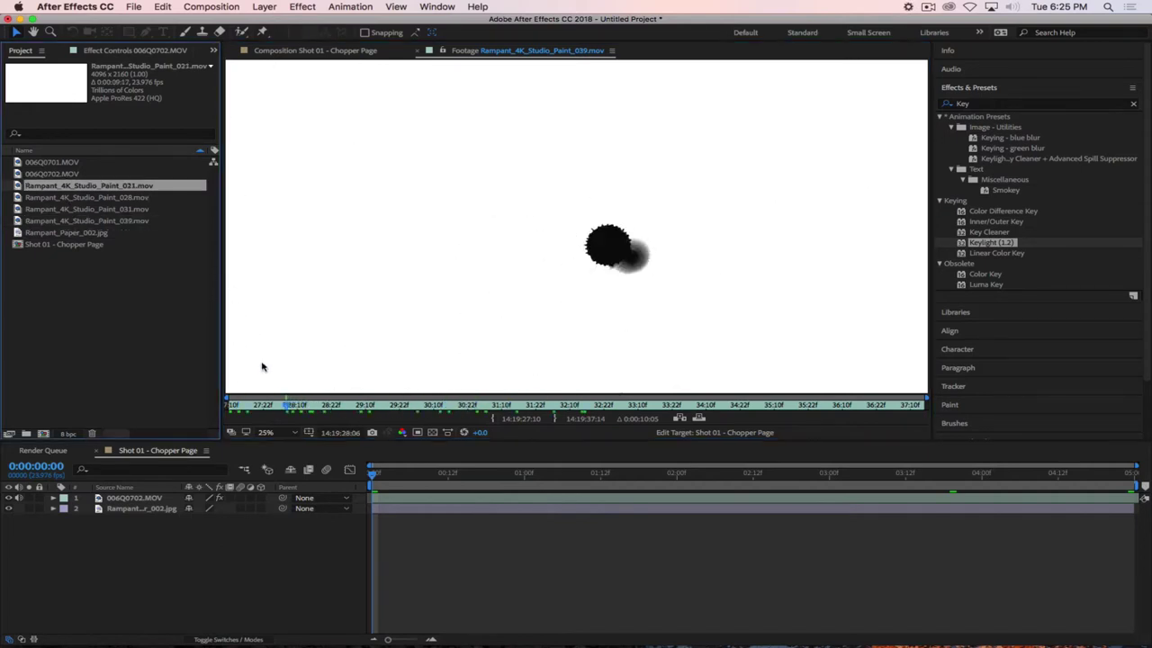
key(space)
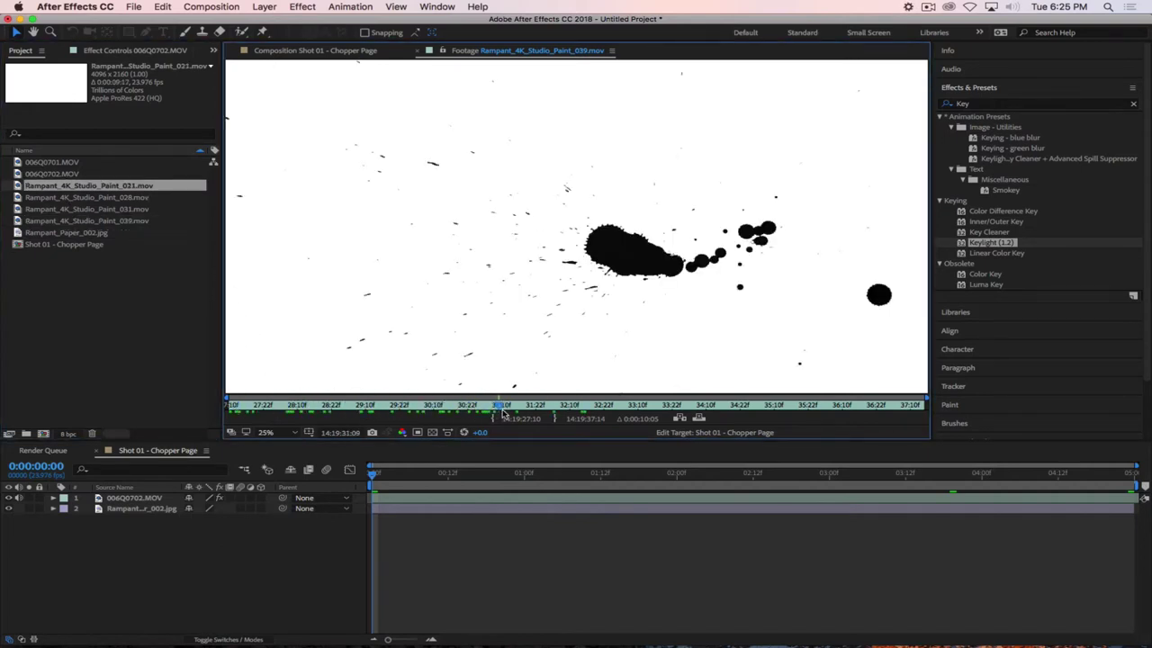
drag(360, 405, 403, 404)
click(142, 221)
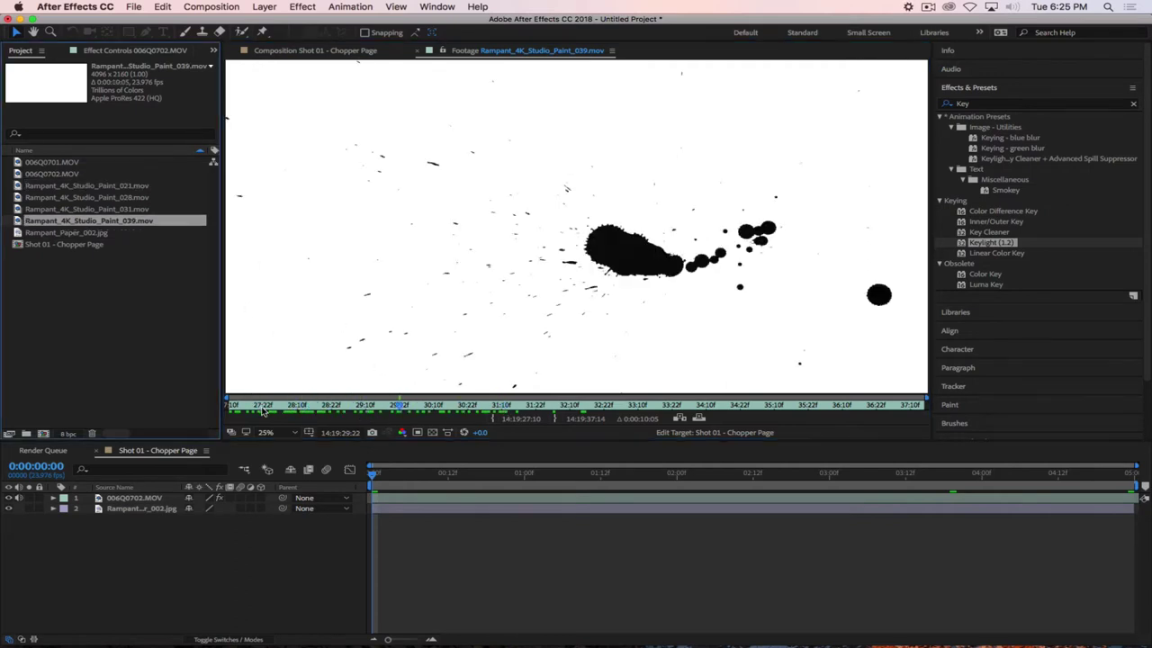
drag(263, 409, 347, 405)
click(150, 292)
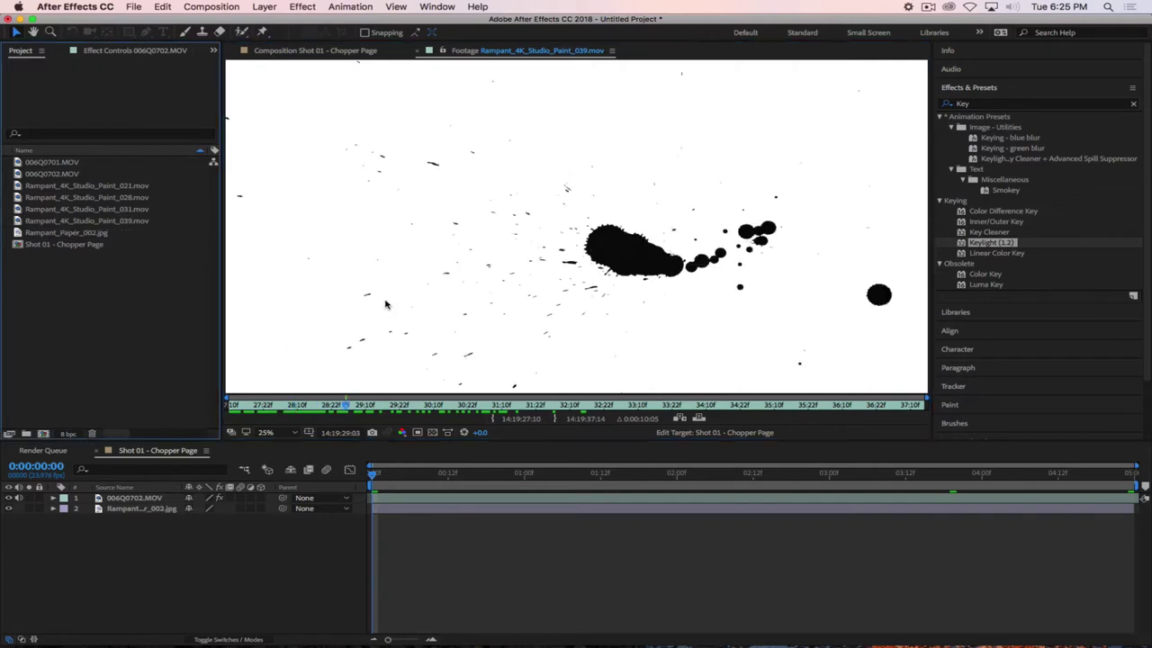
click(96, 185)
right_click(24, 188)
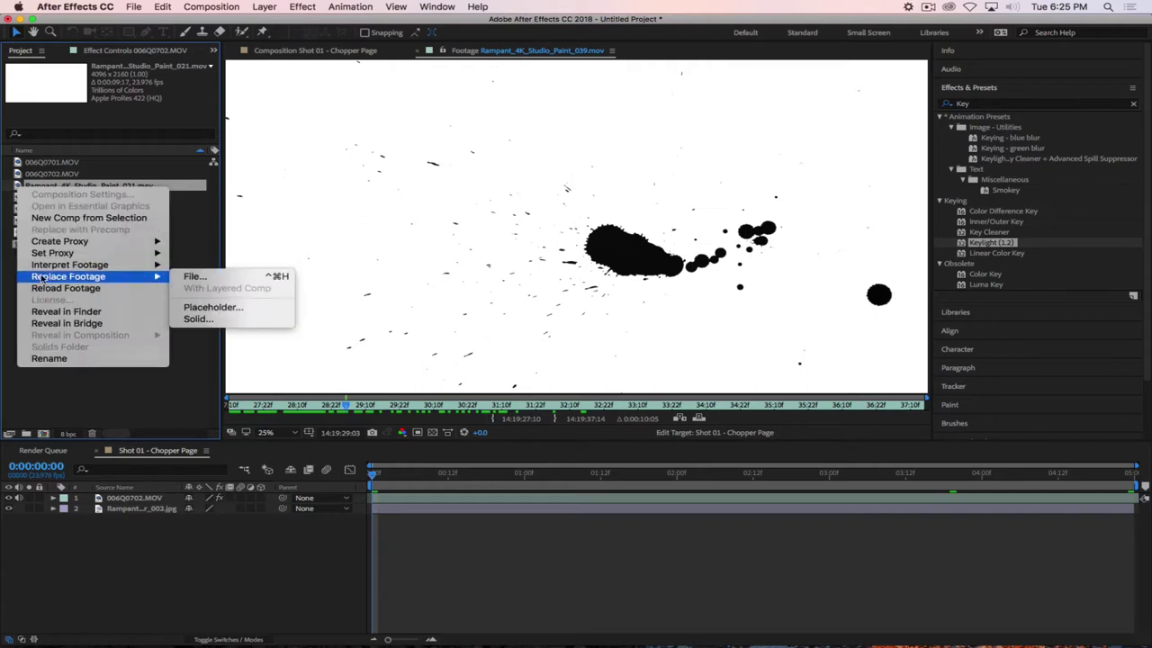
key(Escape)
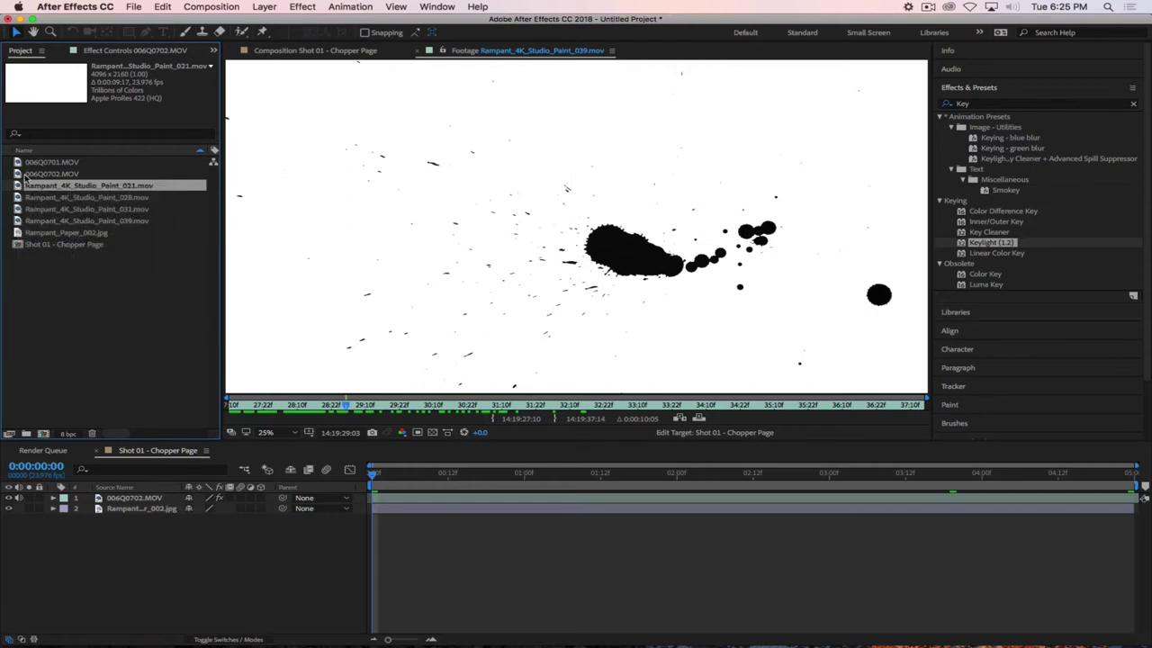
right_click(22, 188)
key(Escape)
Create a new composition from Rampant_4K_Studio_Paint_021.mov and rename it Paint Matte
drag(15, 191, 43, 434)
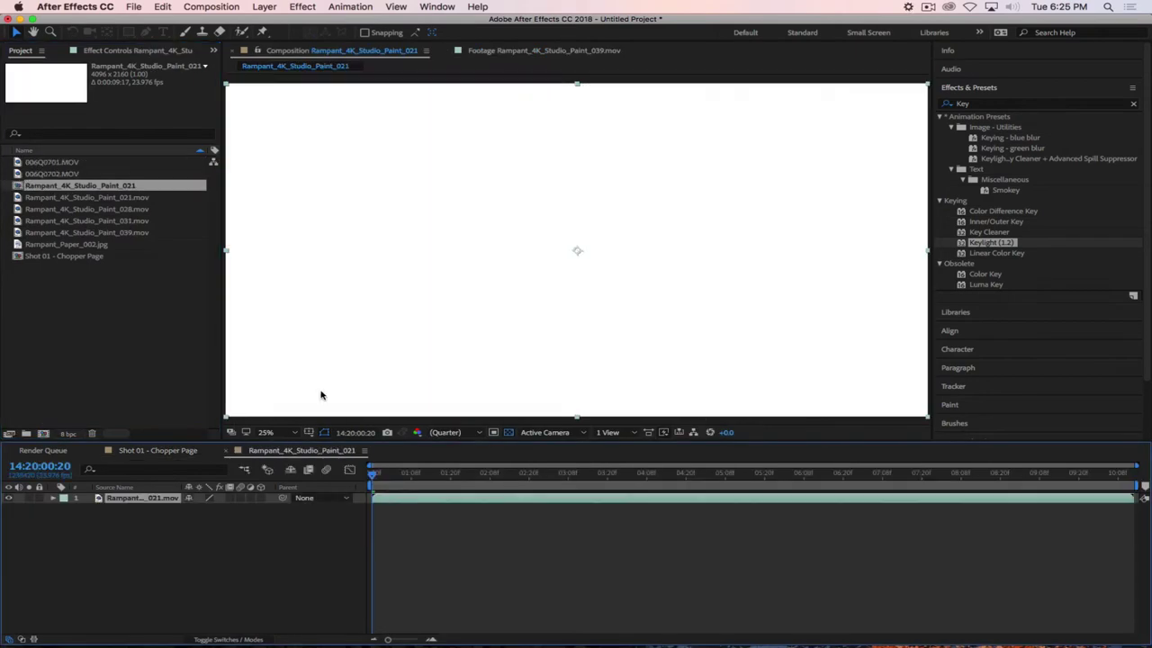
click(39, 187)
key(Return)
key(BackSpace)
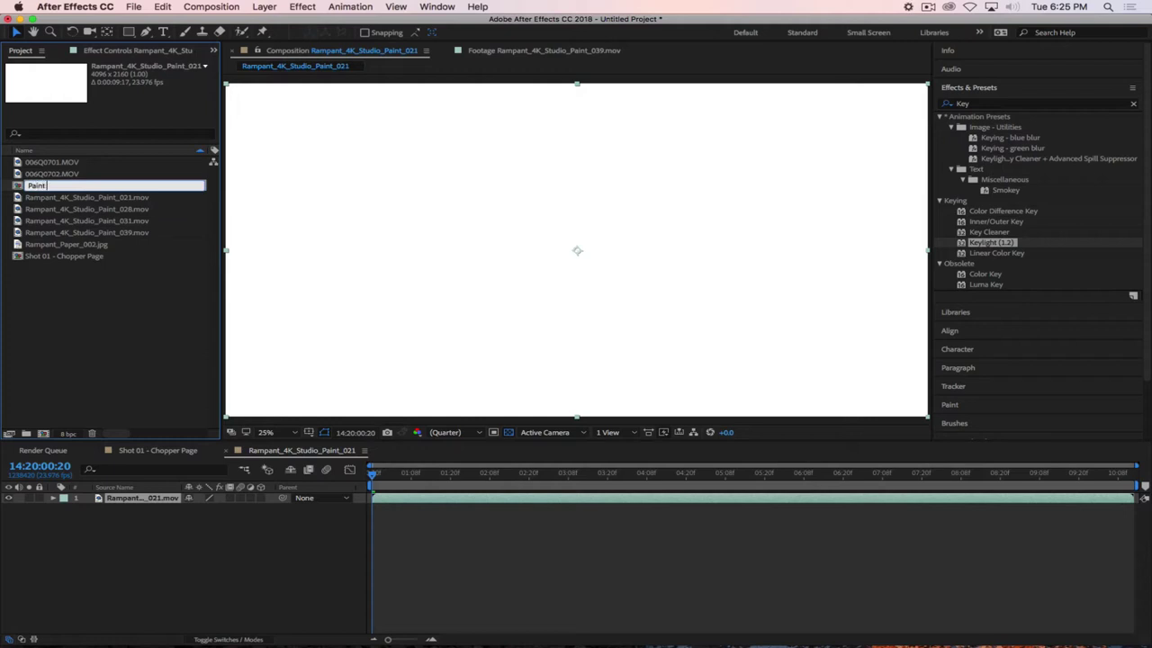
key(Return)
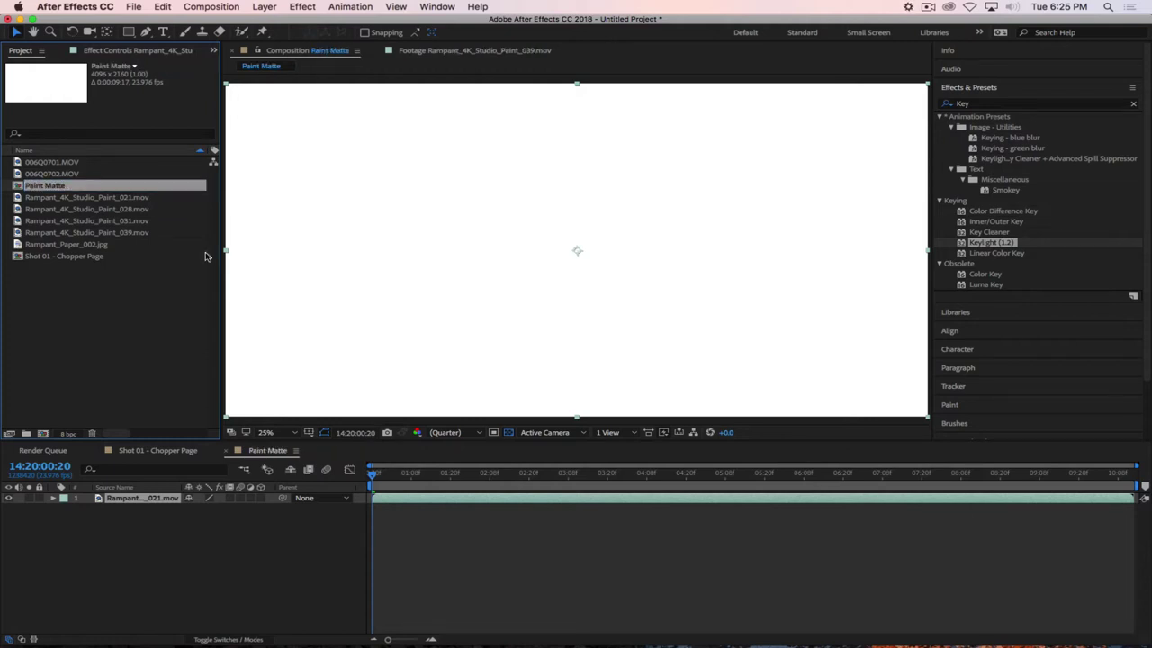
click(161, 311)
Fit the Paint Matte composition in the viewer and play back its paint animation
click(274, 432)
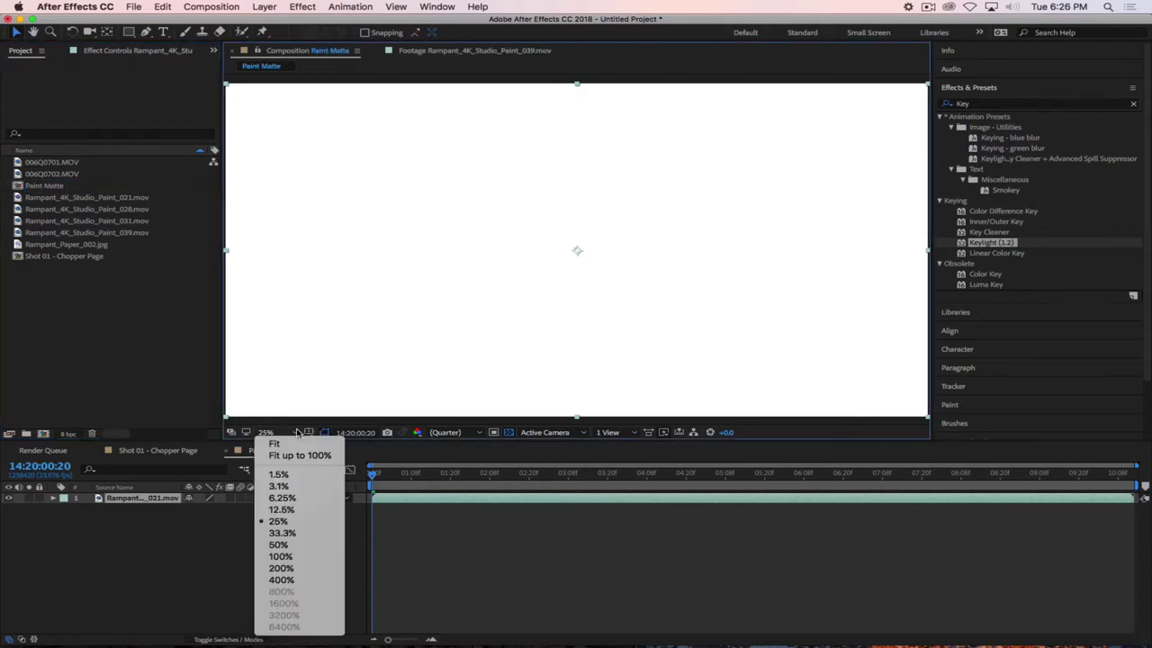
click(286, 450)
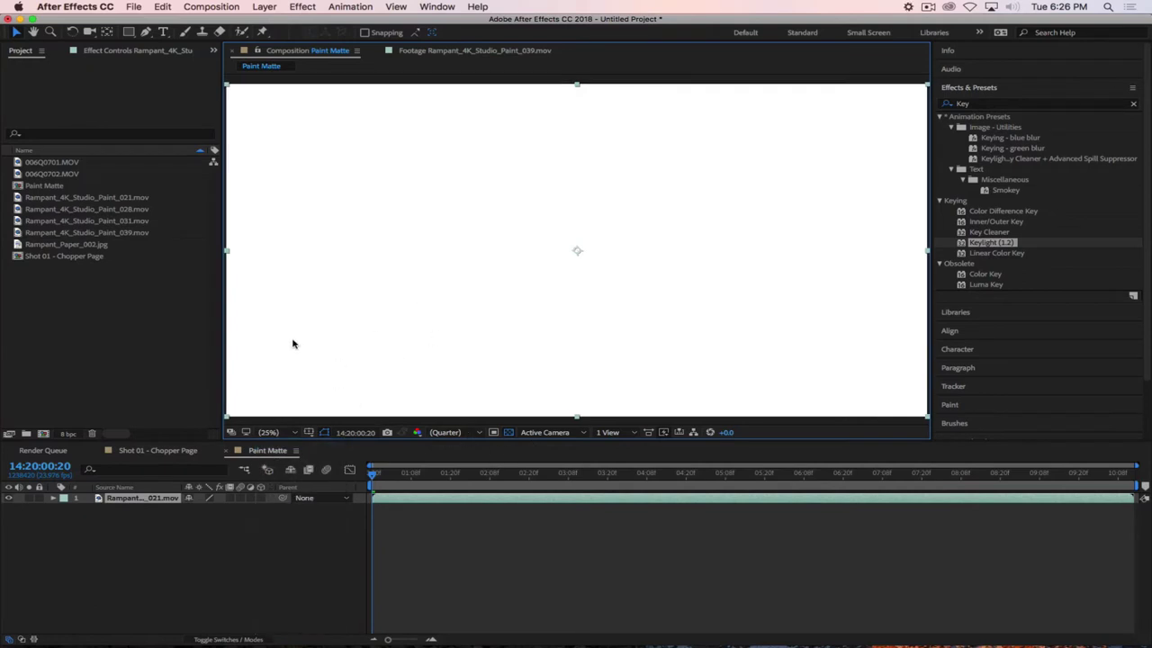
key(space)
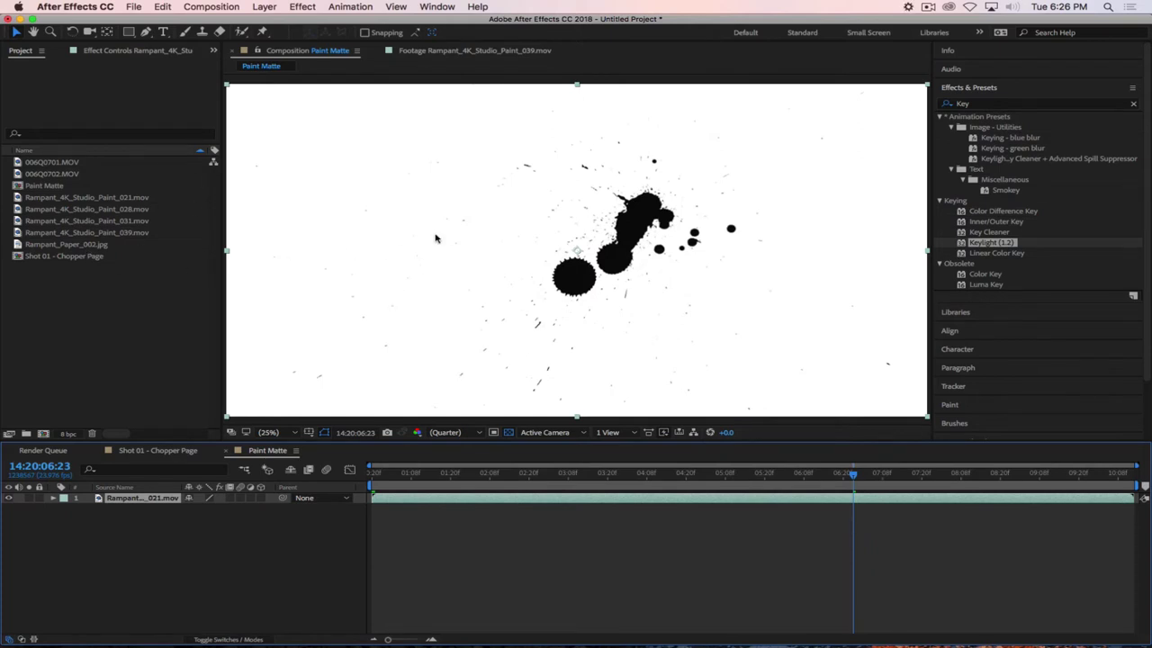
click(90, 197)
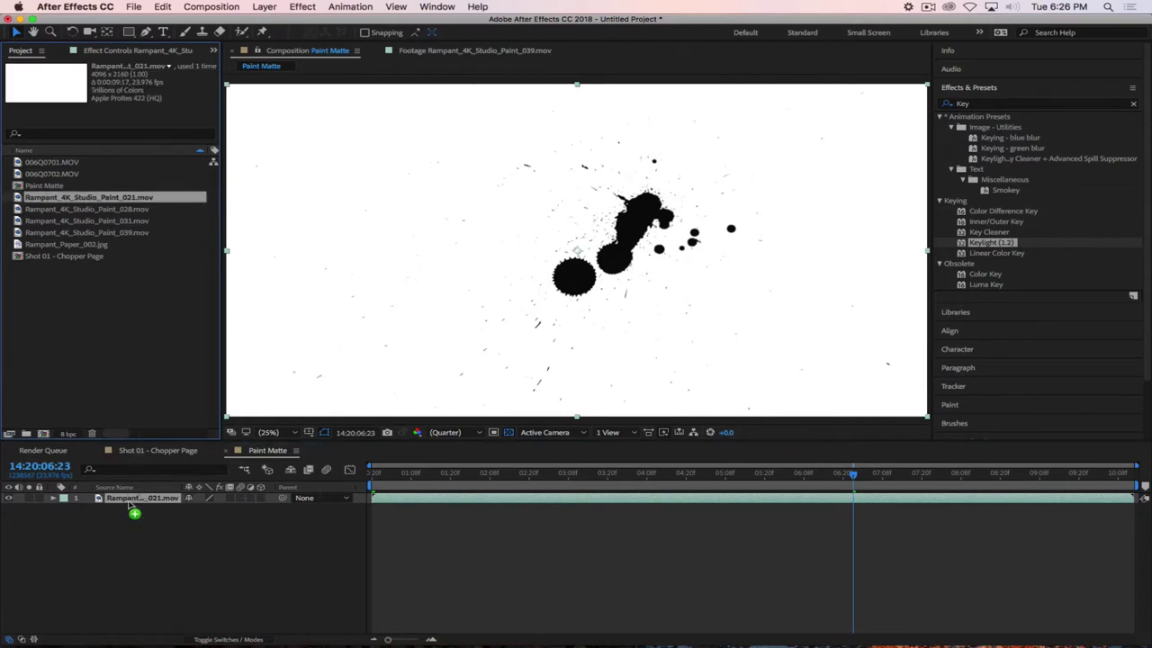
click(126, 488)
drag(23, 200, 583, 499)
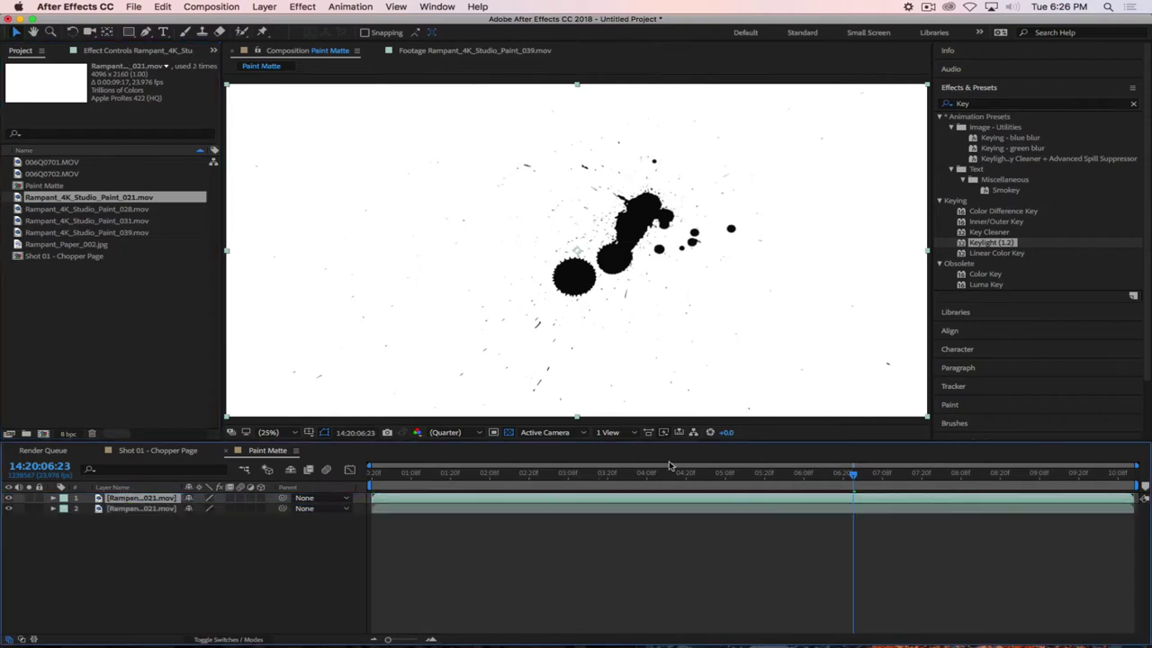
key(super+z)
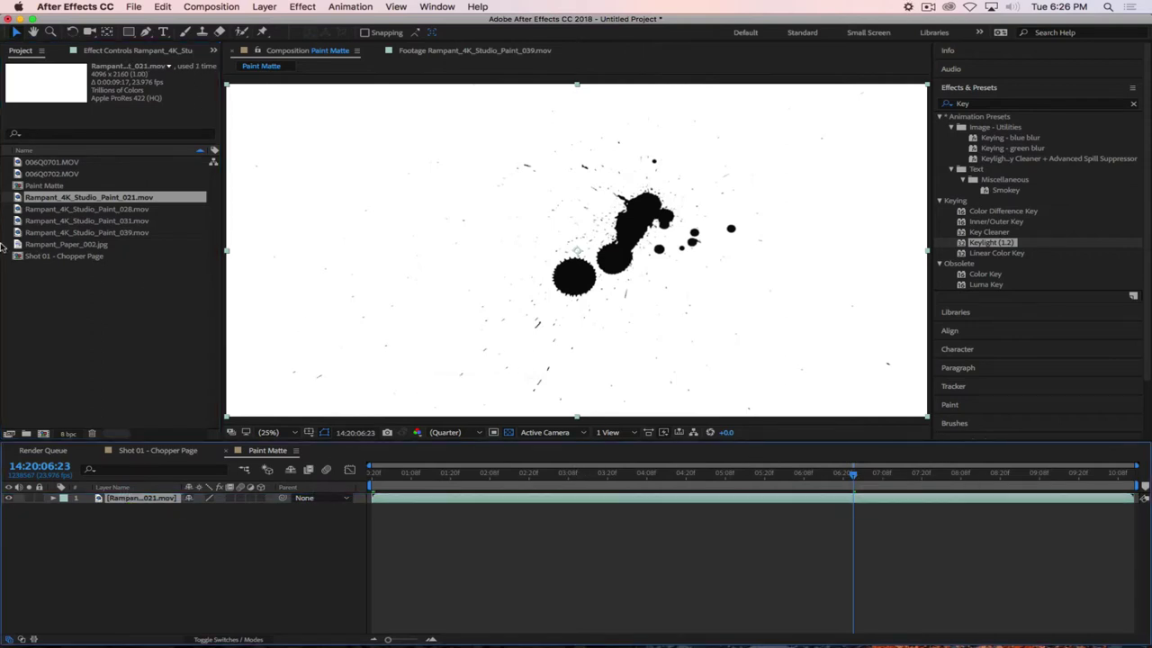
Add Rampant_4K_Studio_Paint_039.mov above the 021 layer in Paint Matte and check its opacity at 14:20:04:01
drag(22, 234, 634, 535)
drag(853, 474, 496, 474)
key(t)
mouse_move(192, 510)
mouse_down()
mouse_move(144, 509)
mouse_move(378, 505)
mouse_up()
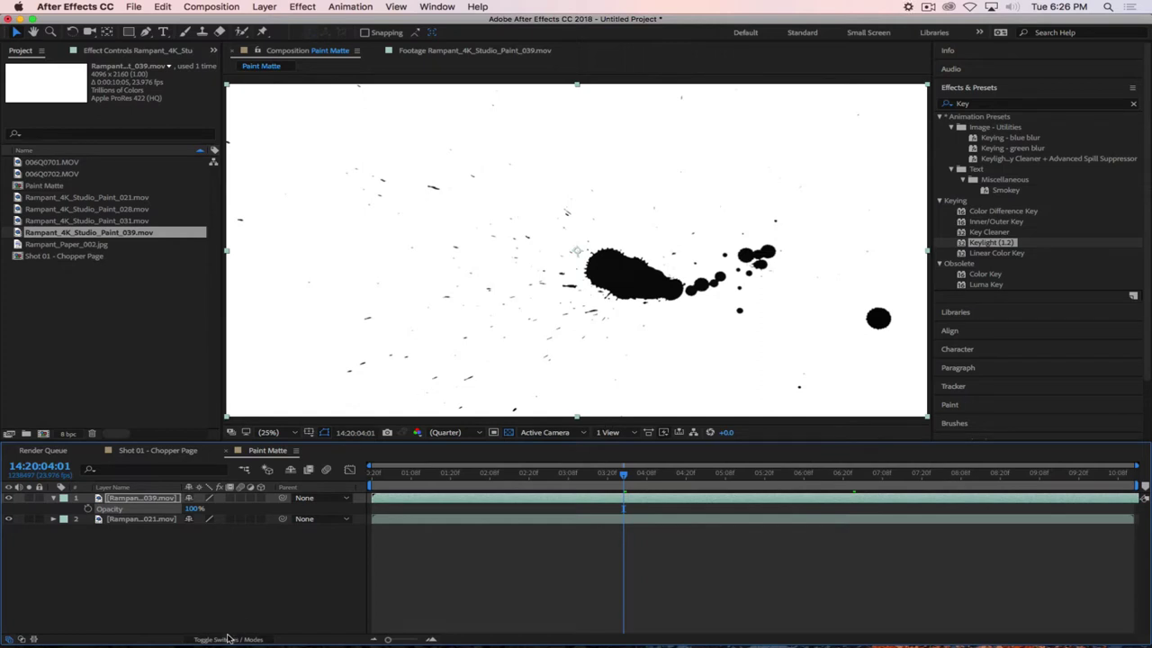
Set the blending mode of the Rampant_4K_Studio_Paint_039.mov layer to Multiply
click(228, 638)
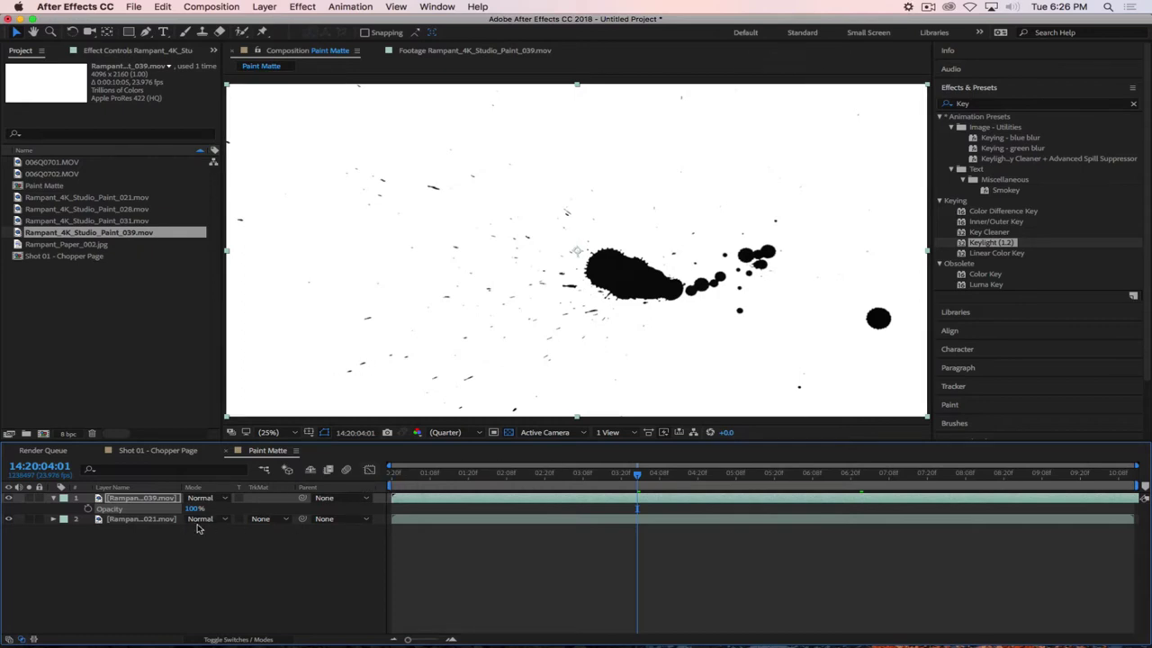
key(t)
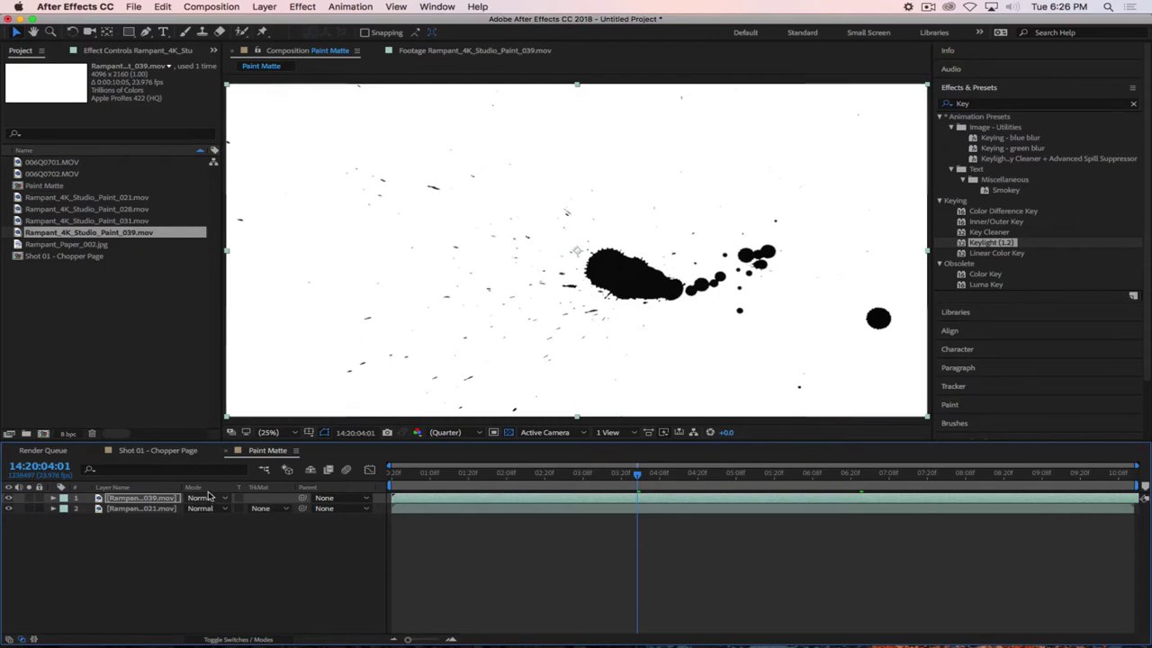
click(214, 498)
click(216, 202)
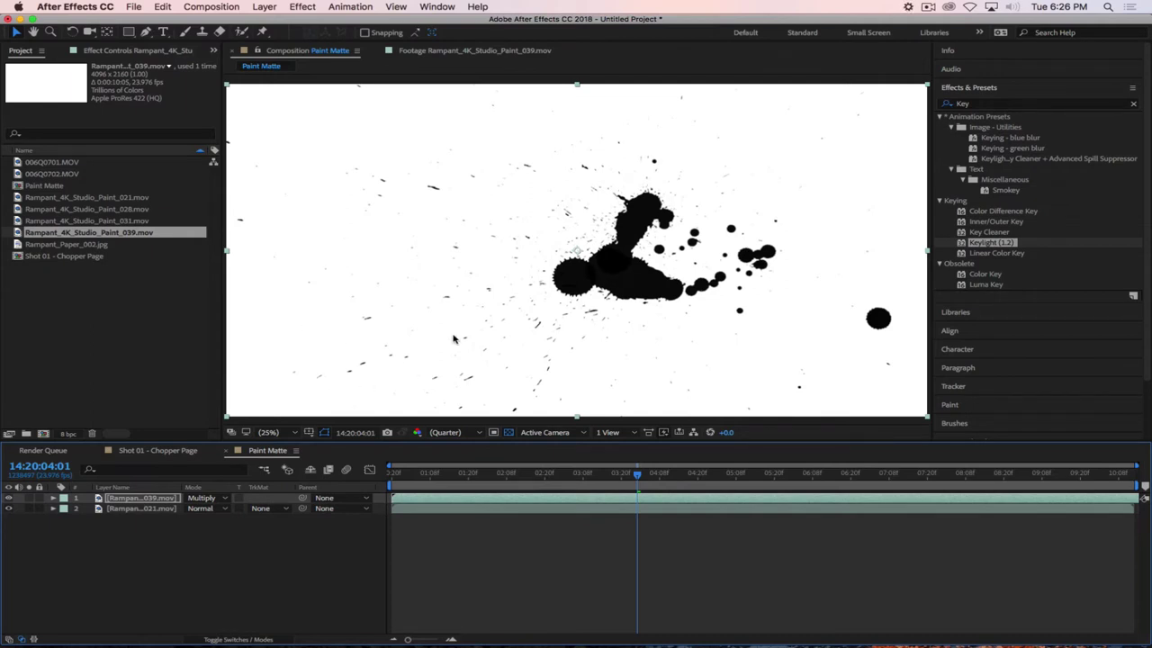
Move the 039 splatter up and left over the 021 splatter, enlarge it and rotate it to 118°
mouse_move(659, 293)
mouse_down()
mouse_move(556, 222)
mouse_move(657, 236)
mouse_move(603, 318)
mouse_move(577, 252)
mouse_move(581, 261)
mouse_up()
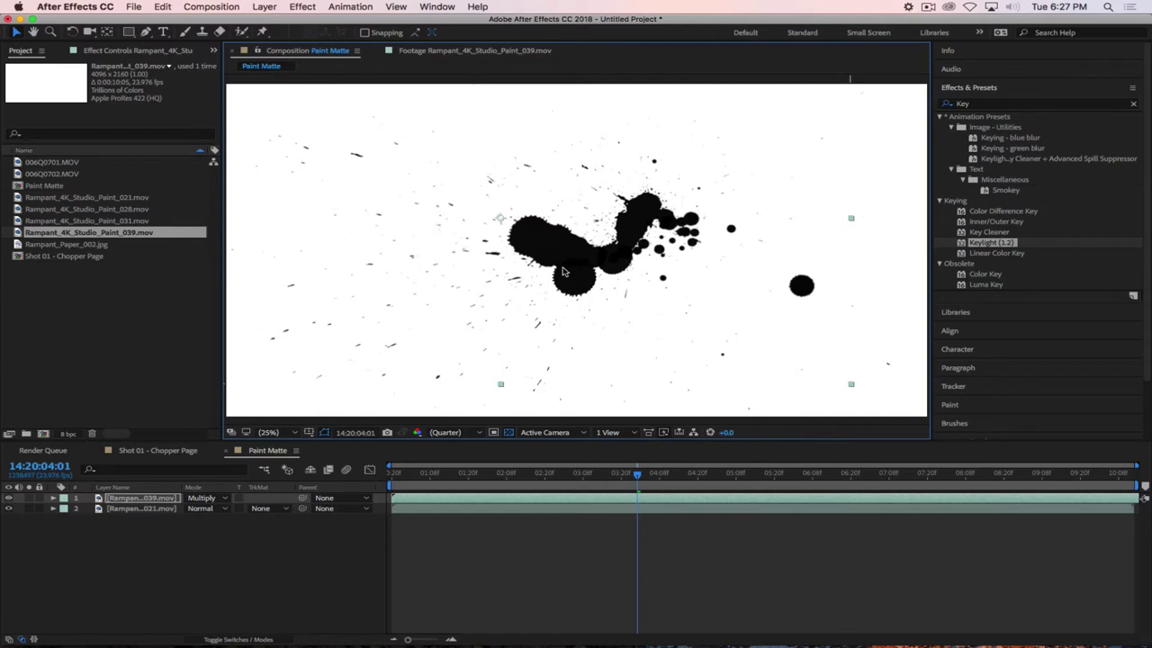
key(s)
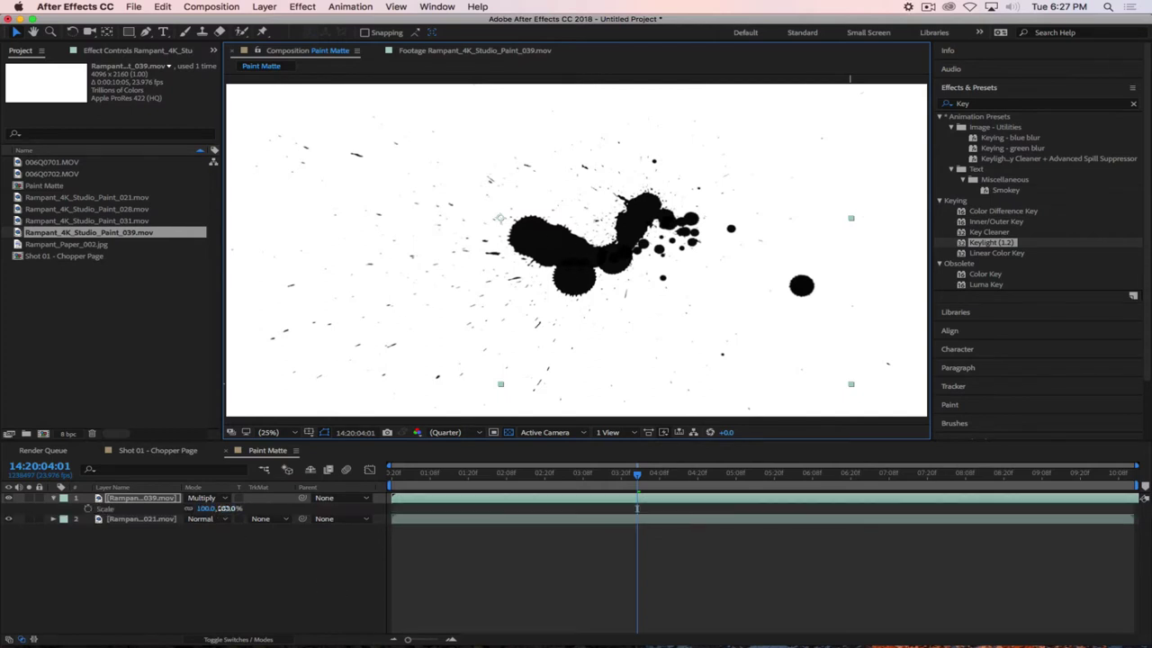
key(r)
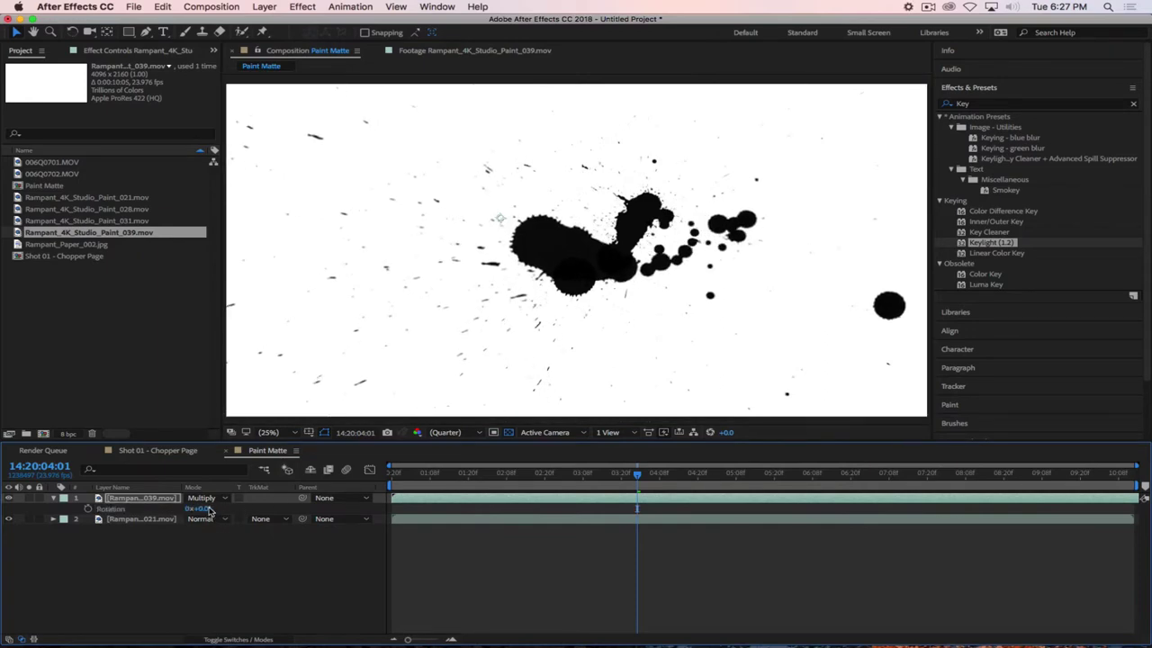
drag(209, 511, 560, 477)
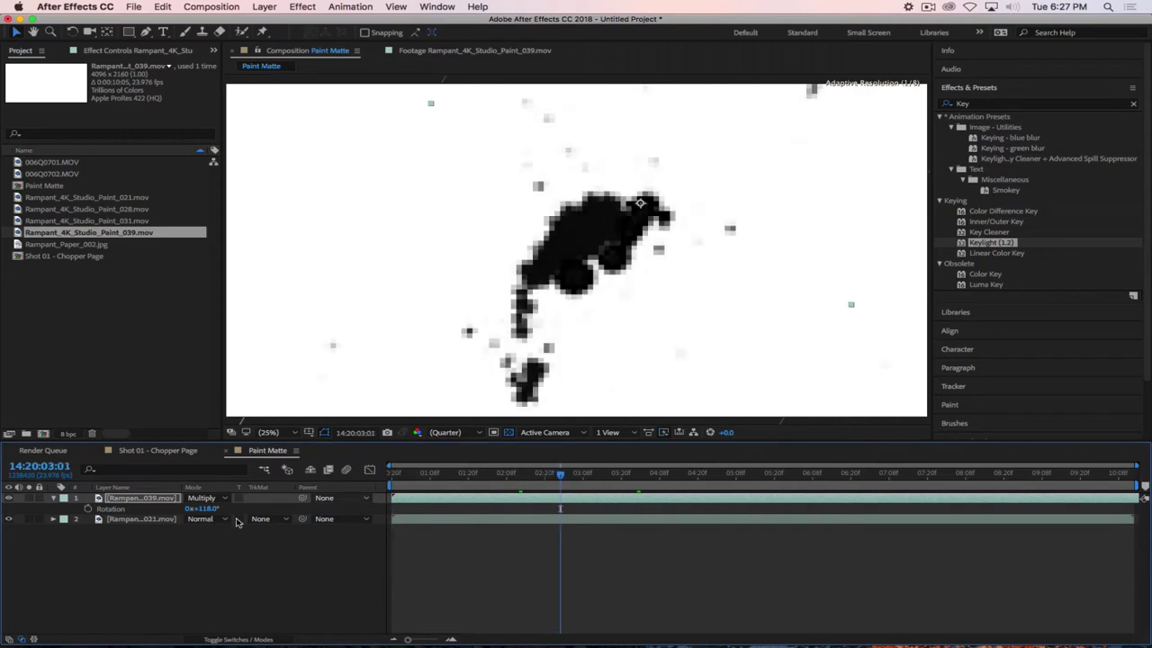
Duplicate the 021 layer, place the copy at the top of the layer stack and set its blending mode to Multiply
click(180, 520)
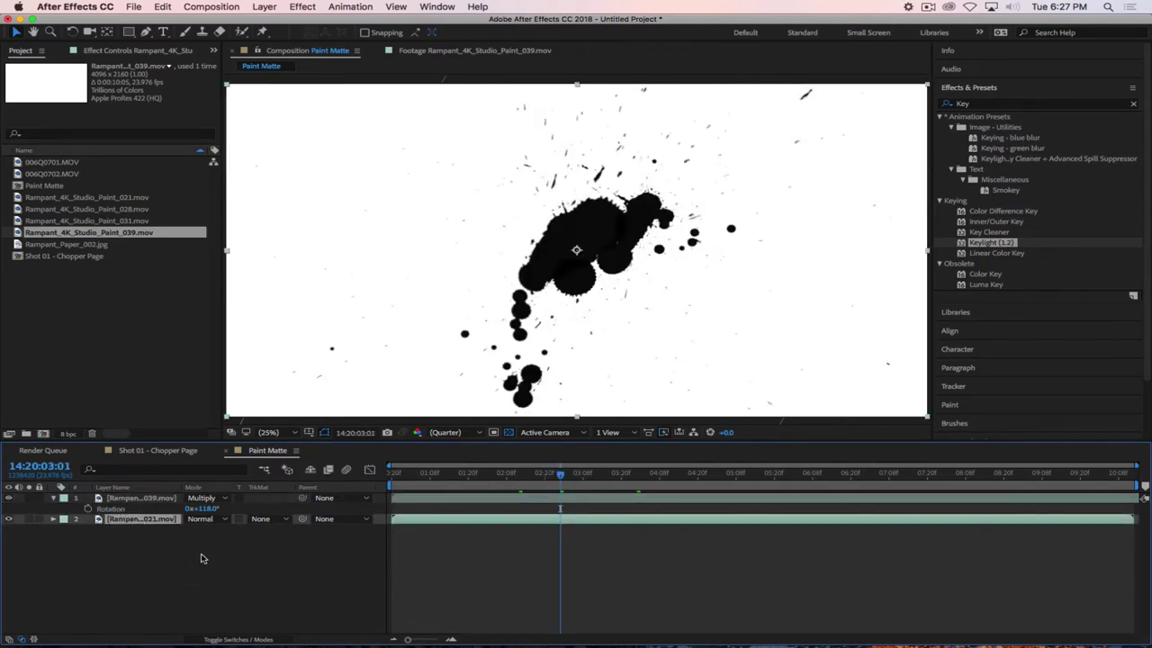
key(super+d)
drag(153, 520, 188, 495)
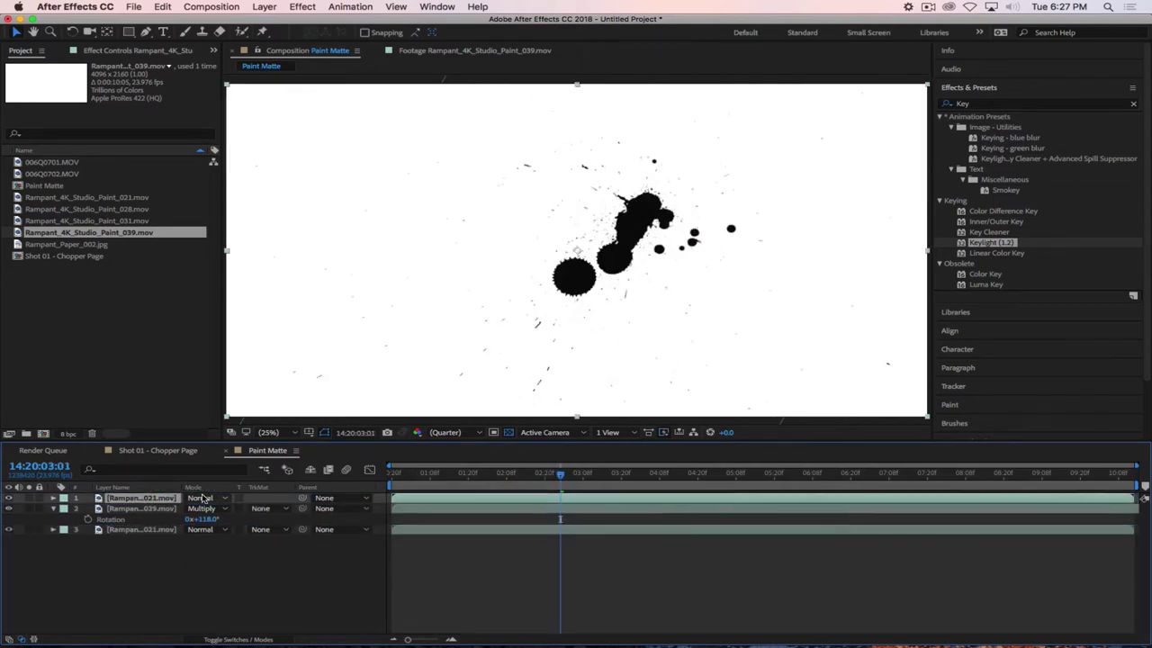
click(202, 497)
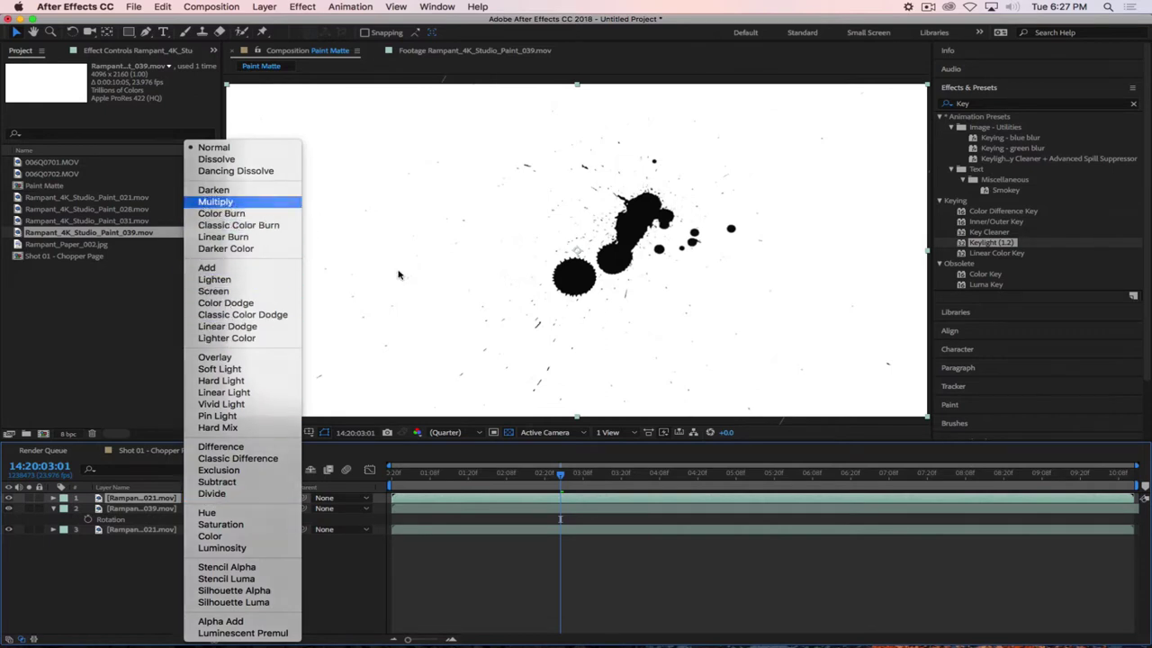
key(Return)
Enlarge the top 021 copy, rotate it to -60° and move its splatter down and left over the paint cluster
key(s)
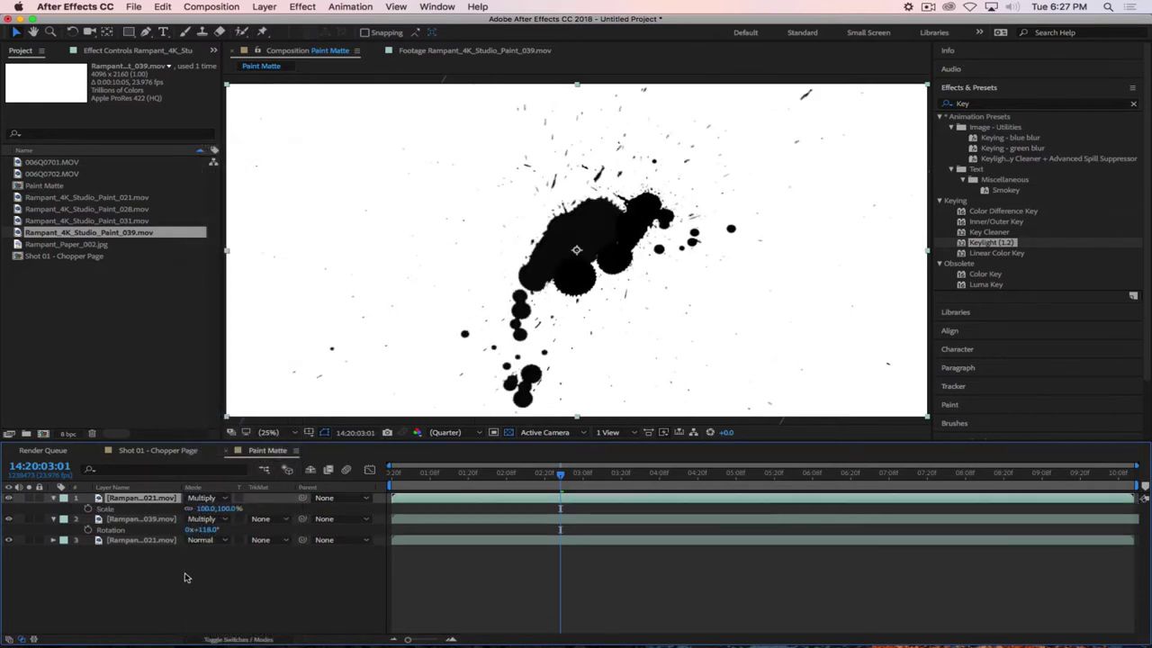
drag(205, 508, 171, 509)
key(r)
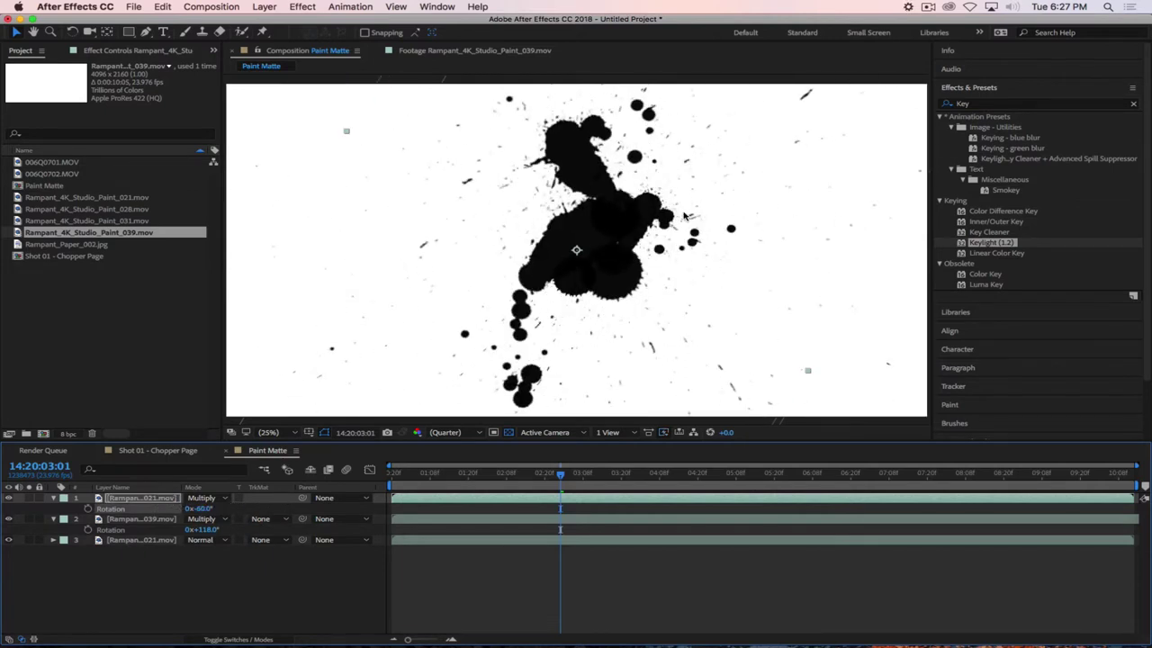
drag(684, 216, 553, 343)
click(107, 609)
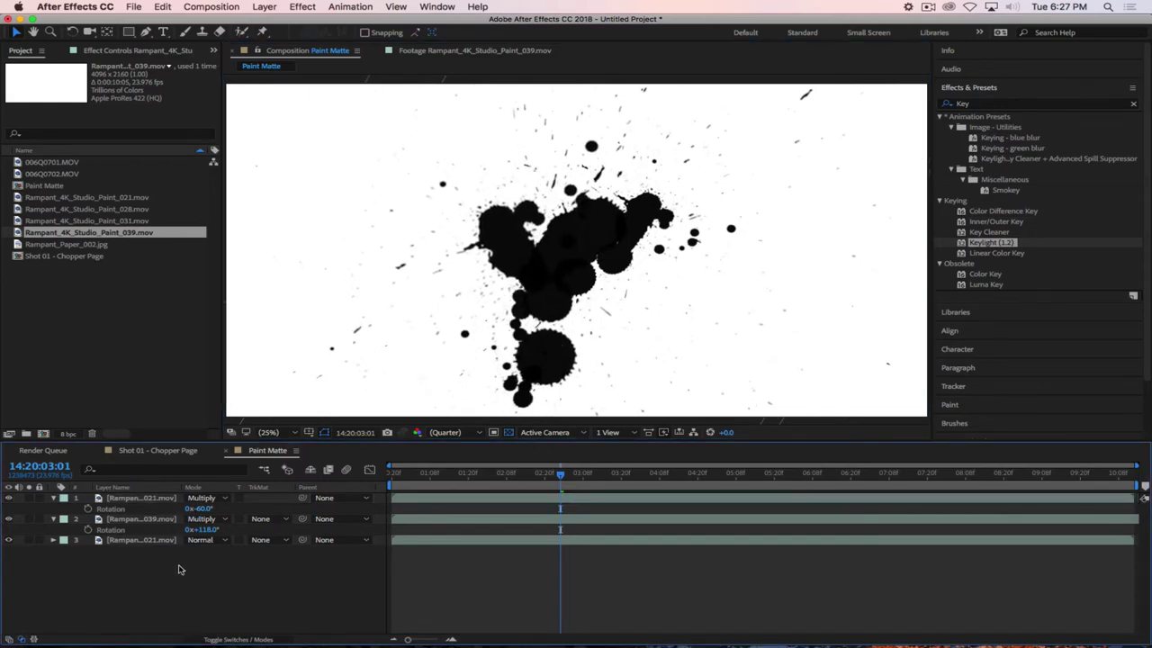
Duplicate the 039 layer to the top of the stack, rotate it to 299° and move it onto the lower part of the cluster
click(149, 519)
key(ctrl+d)
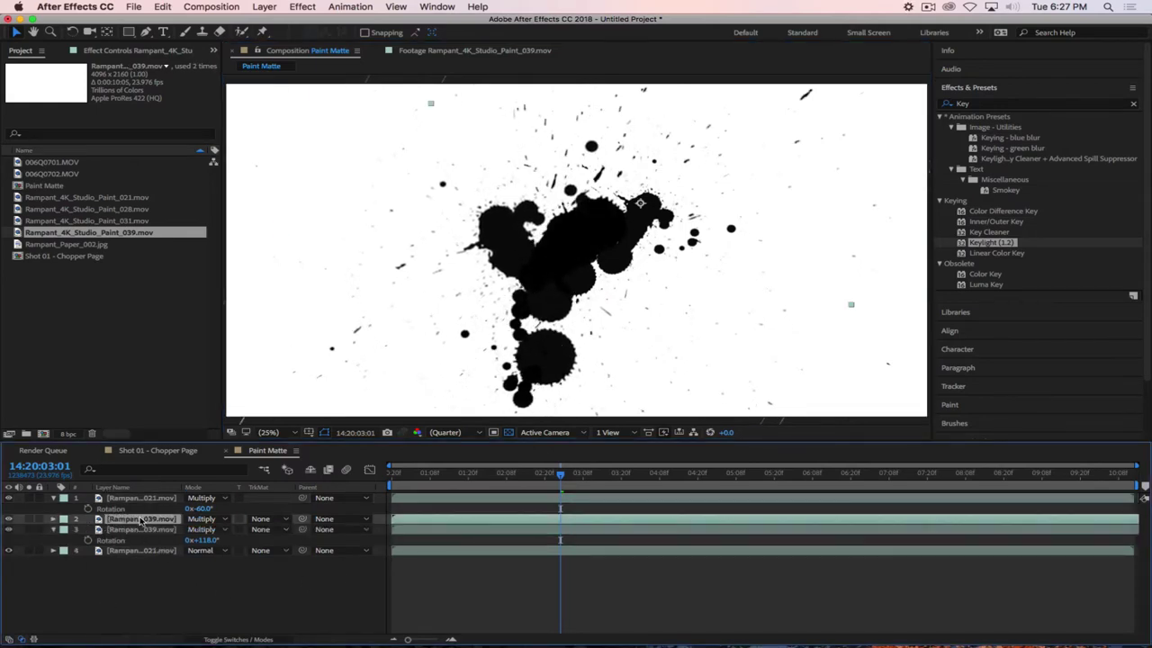
drag(139, 520, 556, 339)
key(r)
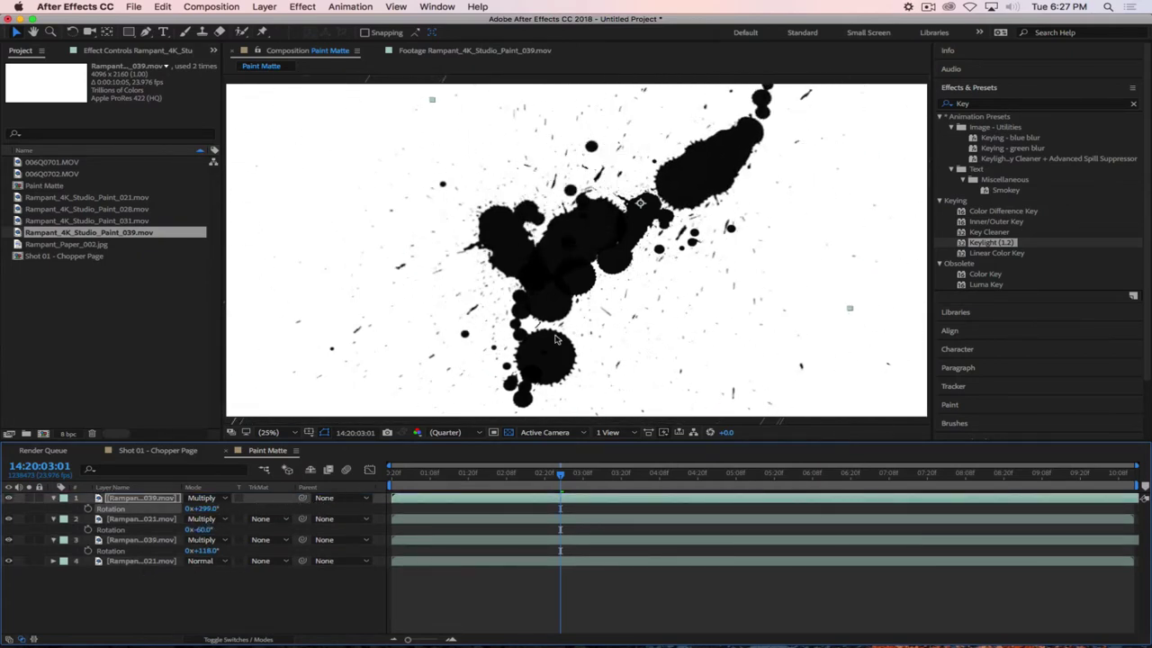
drag(700, 173, 584, 312)
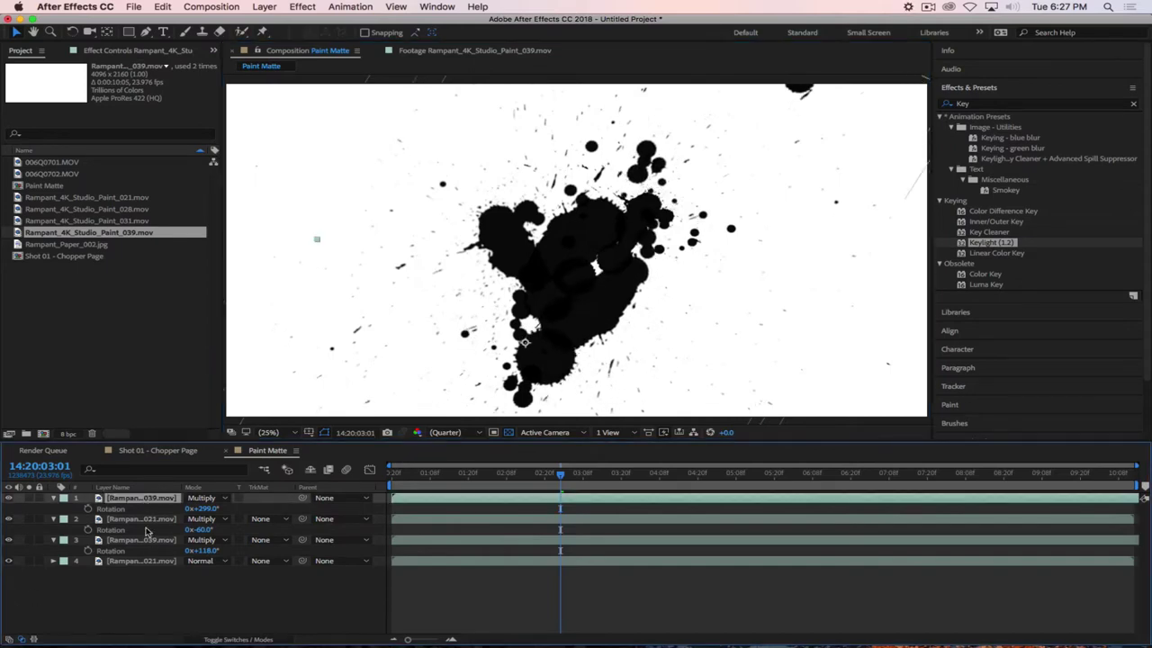
Duplicate all four paint layers and group the copies at the top of the layer stack
shift+click(141, 561)
key(super+d)
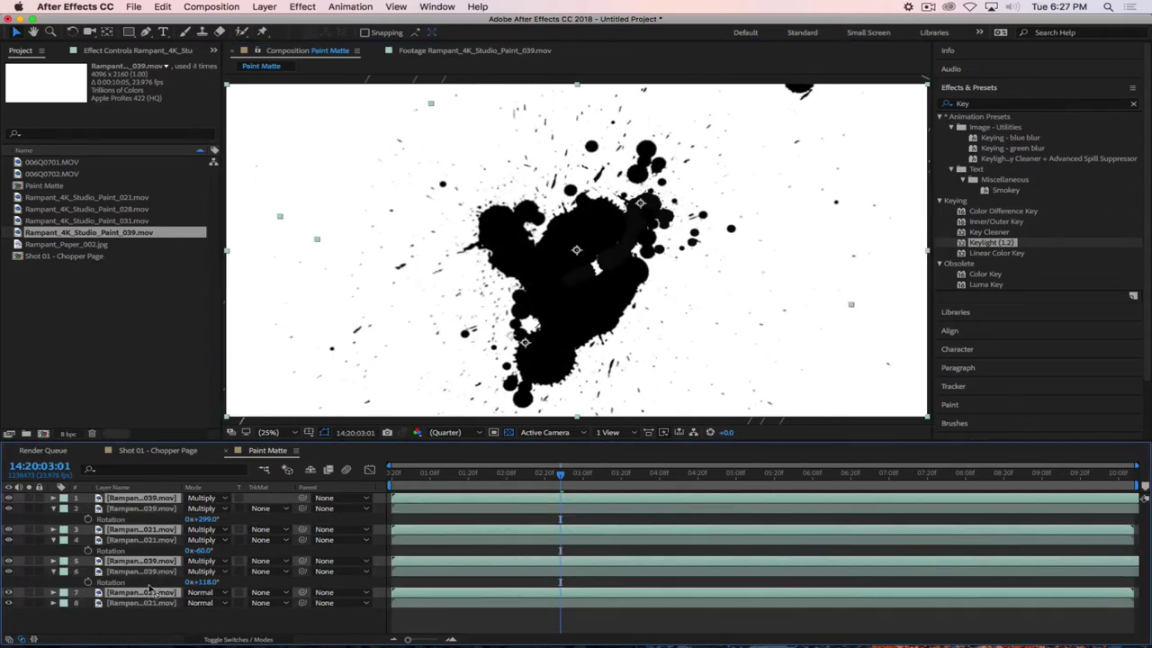
drag(148, 590, 151, 515)
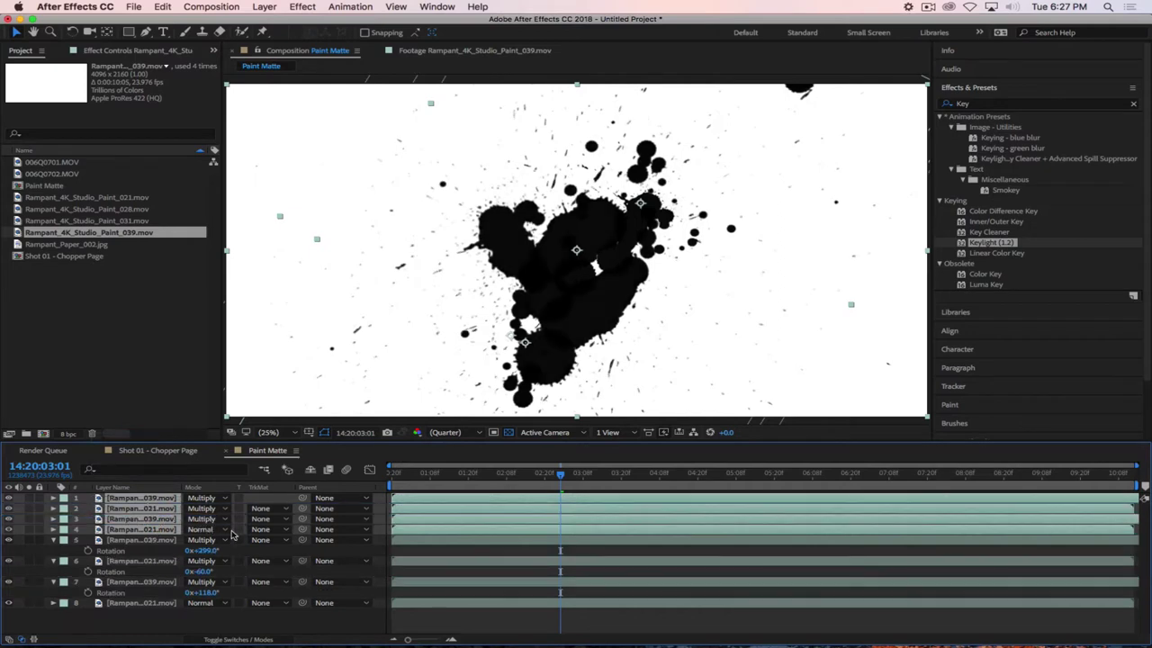
Rotate the four copied paint layers by 12° together and shift them down and left as a group
drag(537, 316, 573, 297)
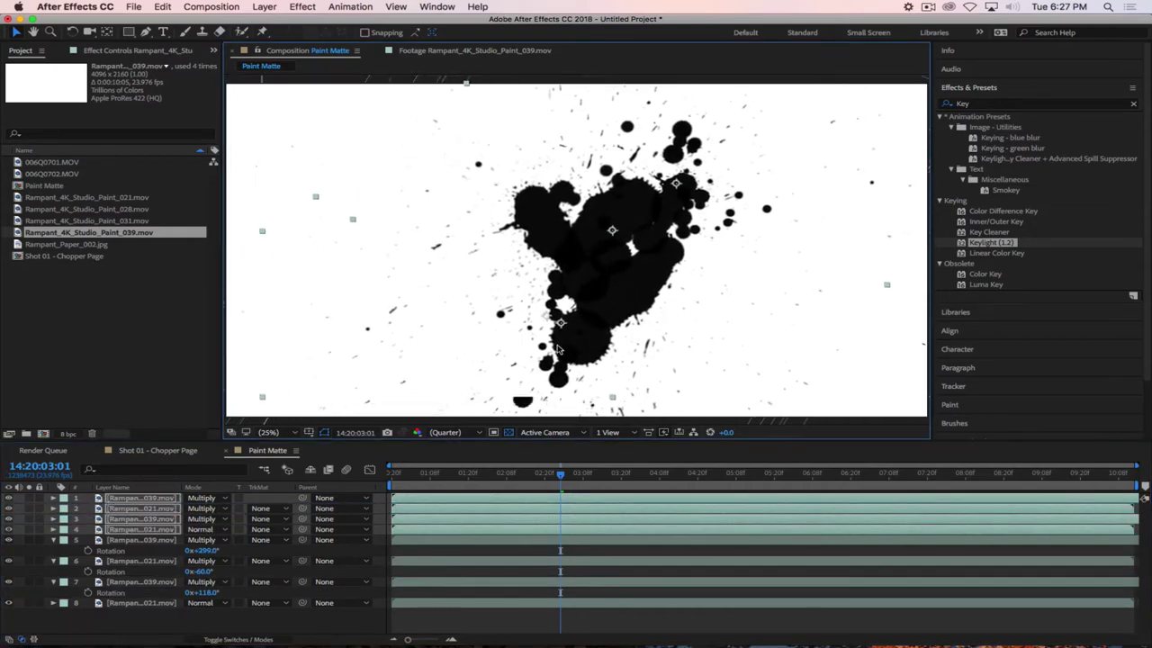
key(super+z)
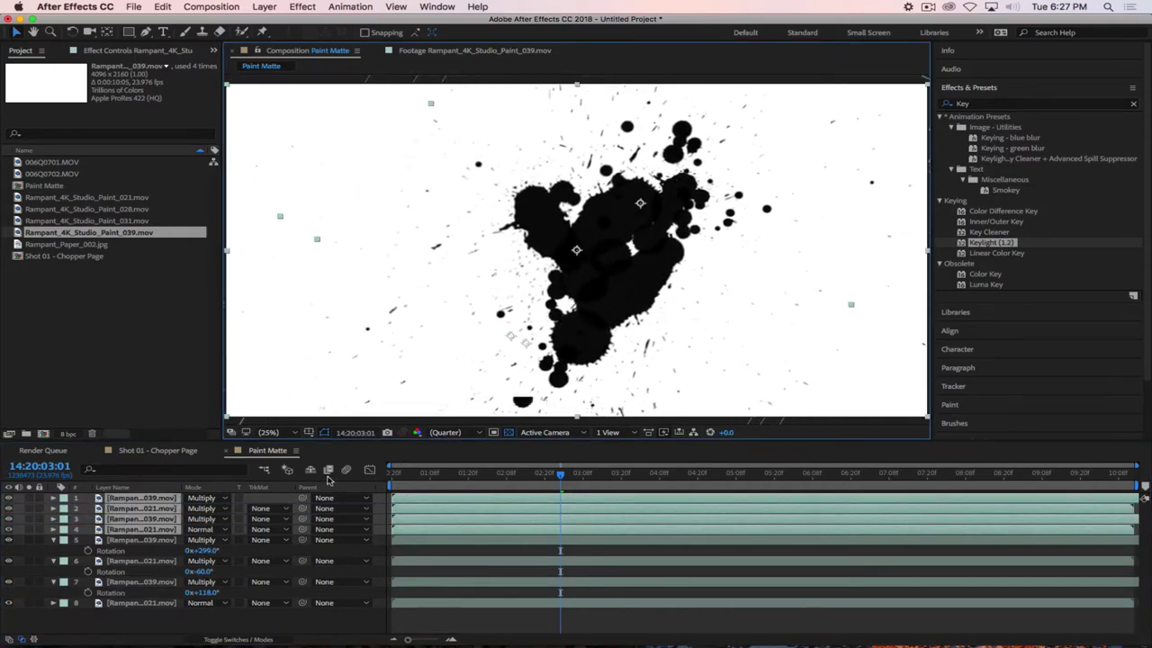
click(53, 540)
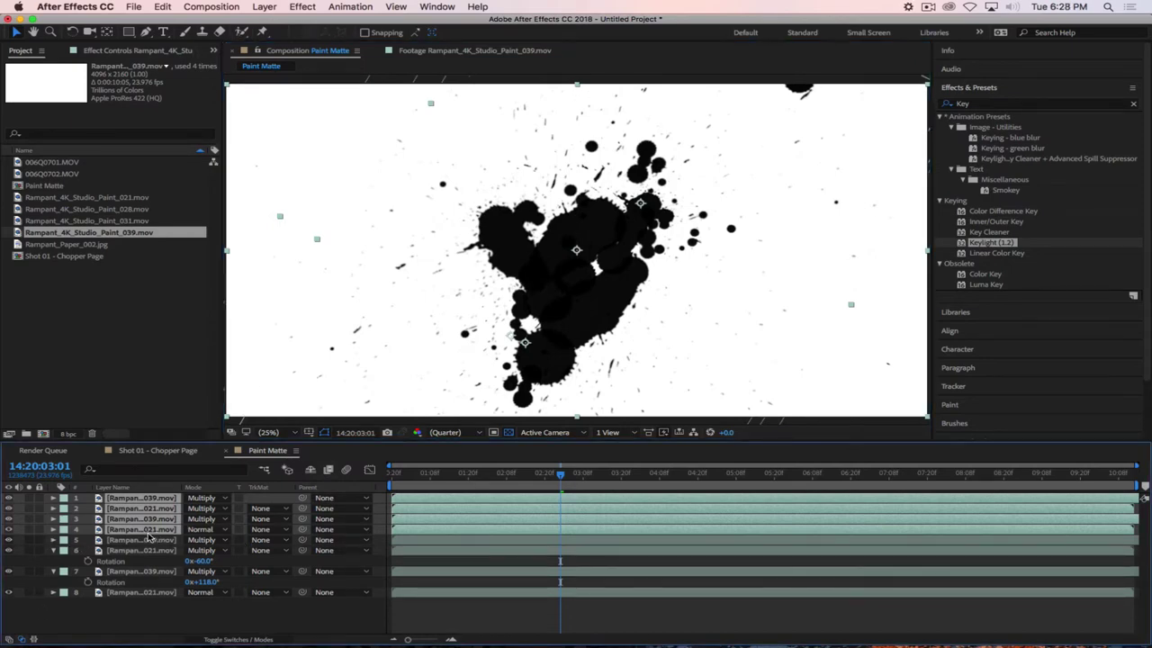
key(r)
mouse_move(201, 508)
mouse_down()
mouse_move(235, 509)
mouse_move(217, 508)
mouse_up()
drag(594, 297, 567, 330)
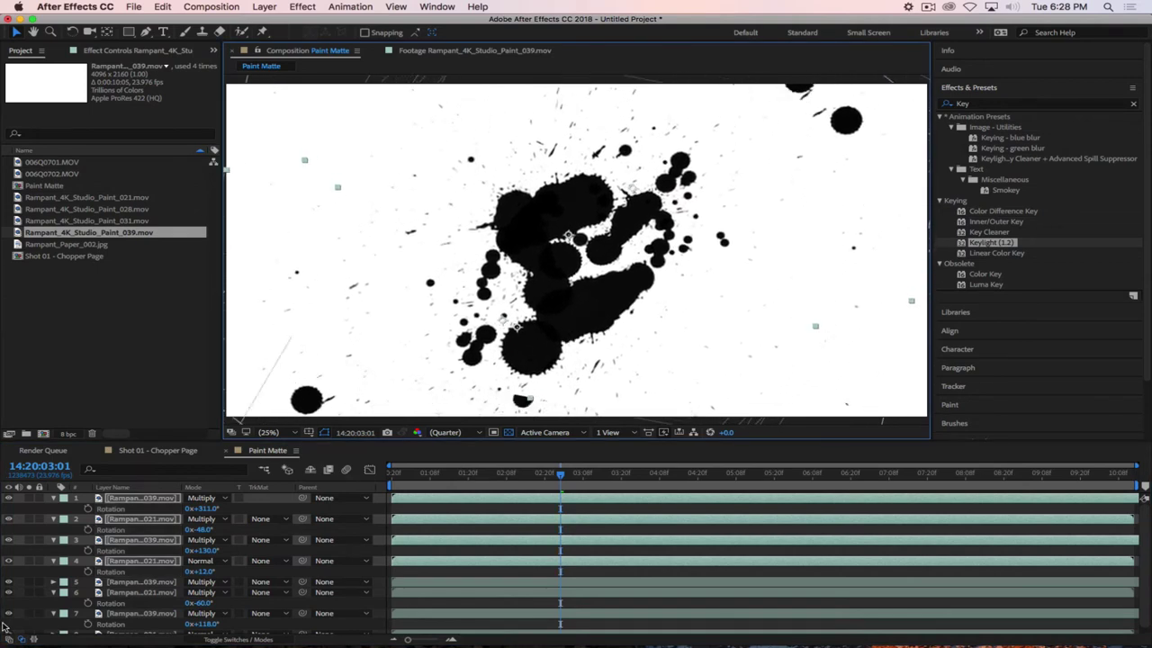
Set the fourth layer, the copied 021 clip, to Multiply and collapse the open layer properties
click(54, 500)
click(203, 518)
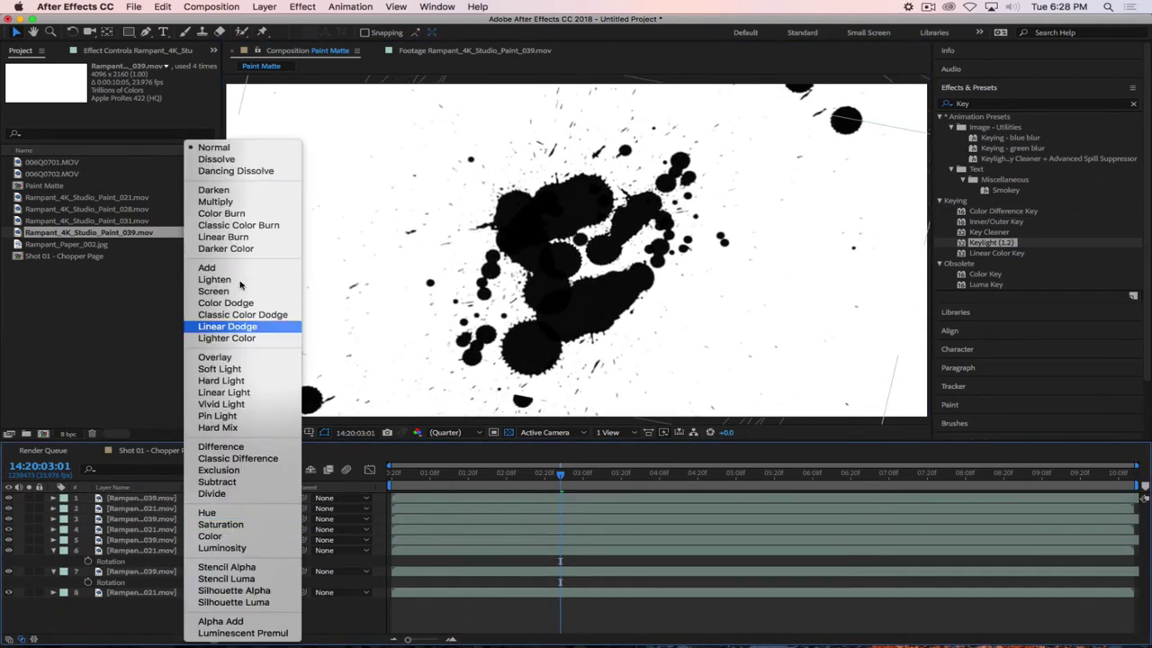
click(216, 481)
click(204, 546)
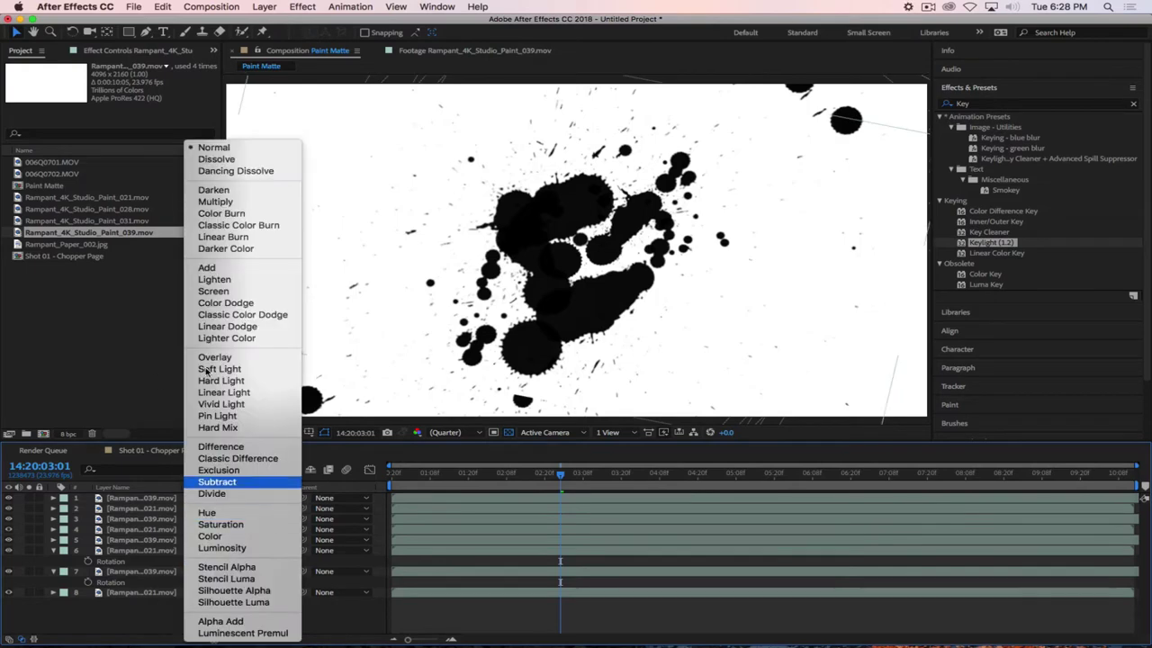
click(215, 202)
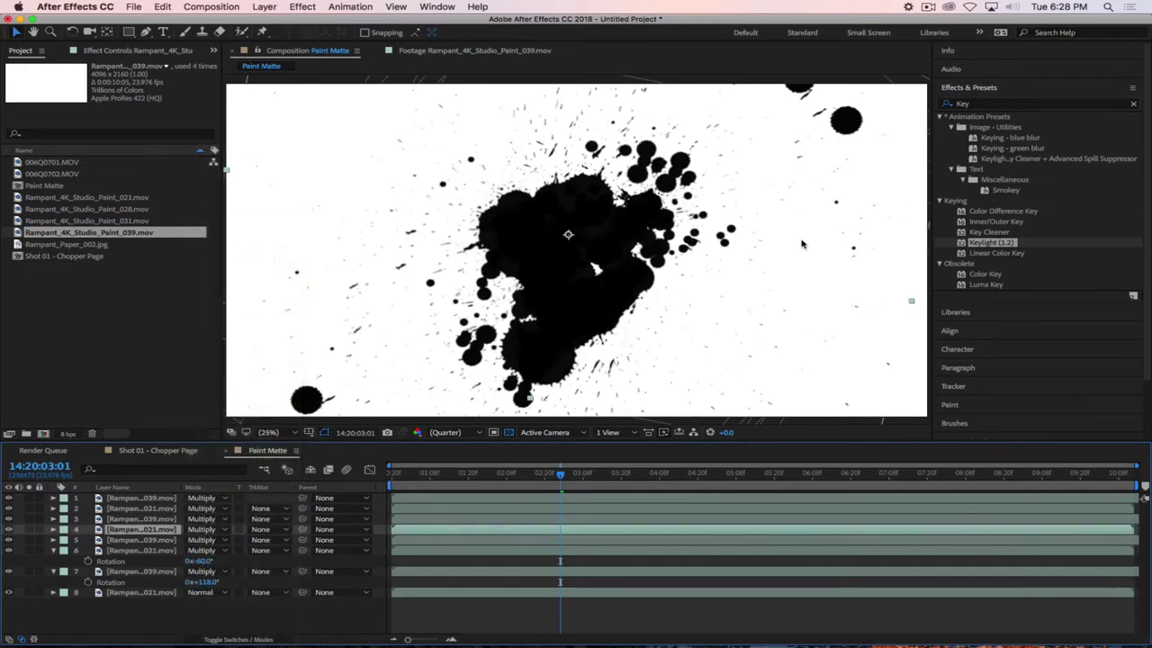
click(53, 550)
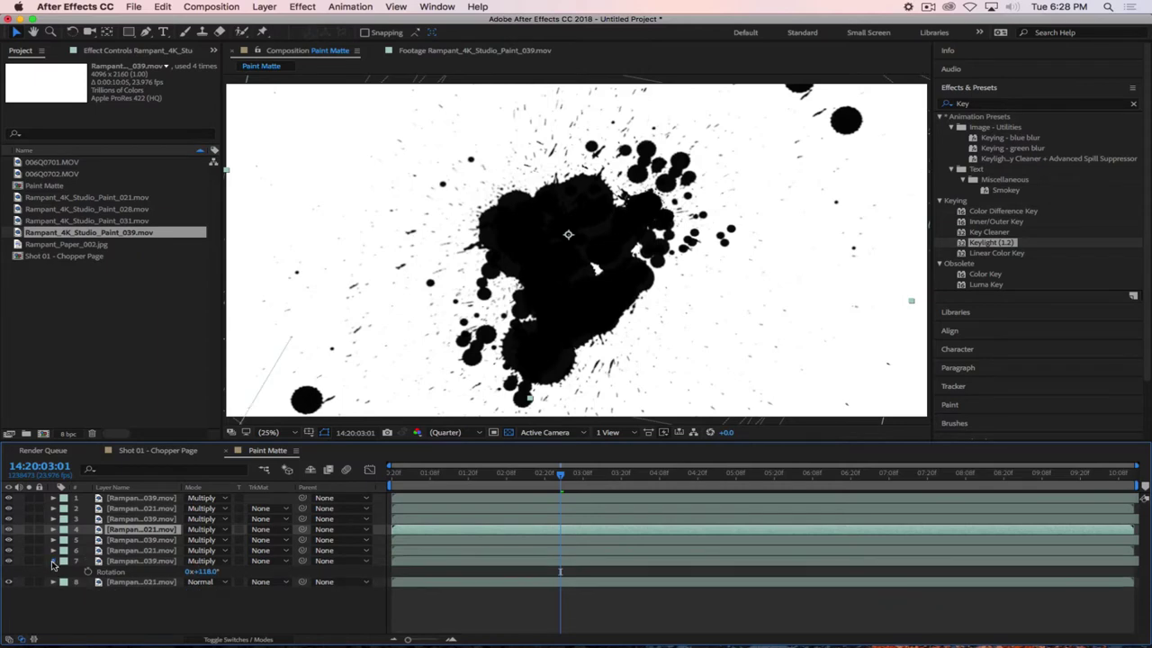
click(53, 561)
Play back the layered paint animation from the start of the Paint Matte composition
click(449, 474)
key(Home)
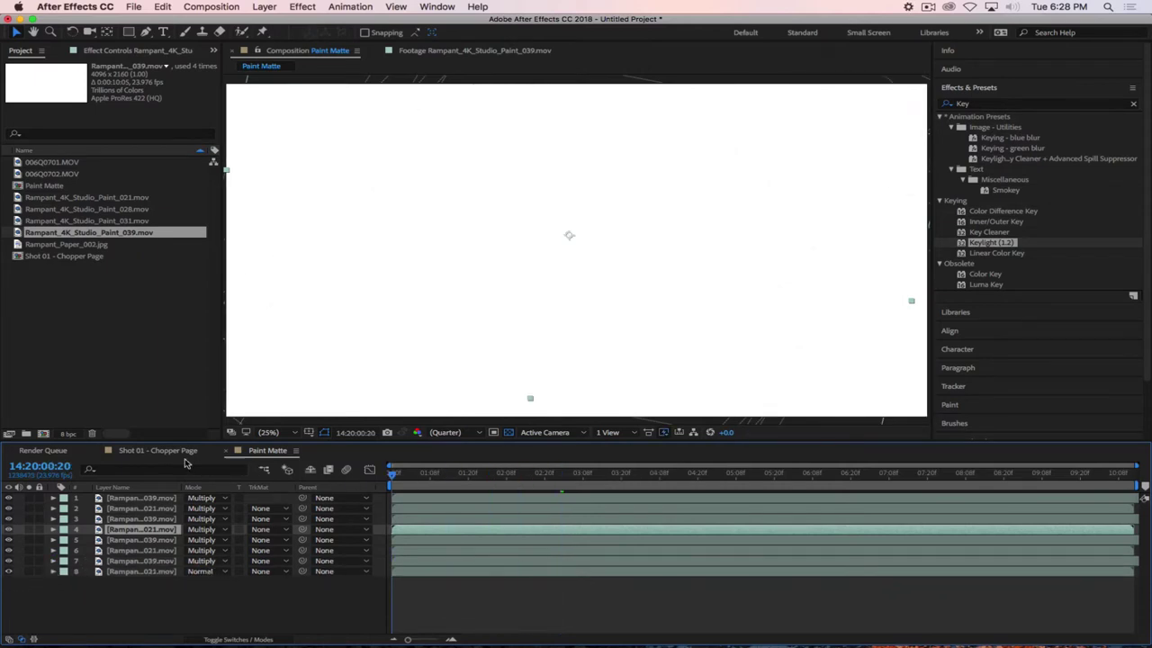
key(space)
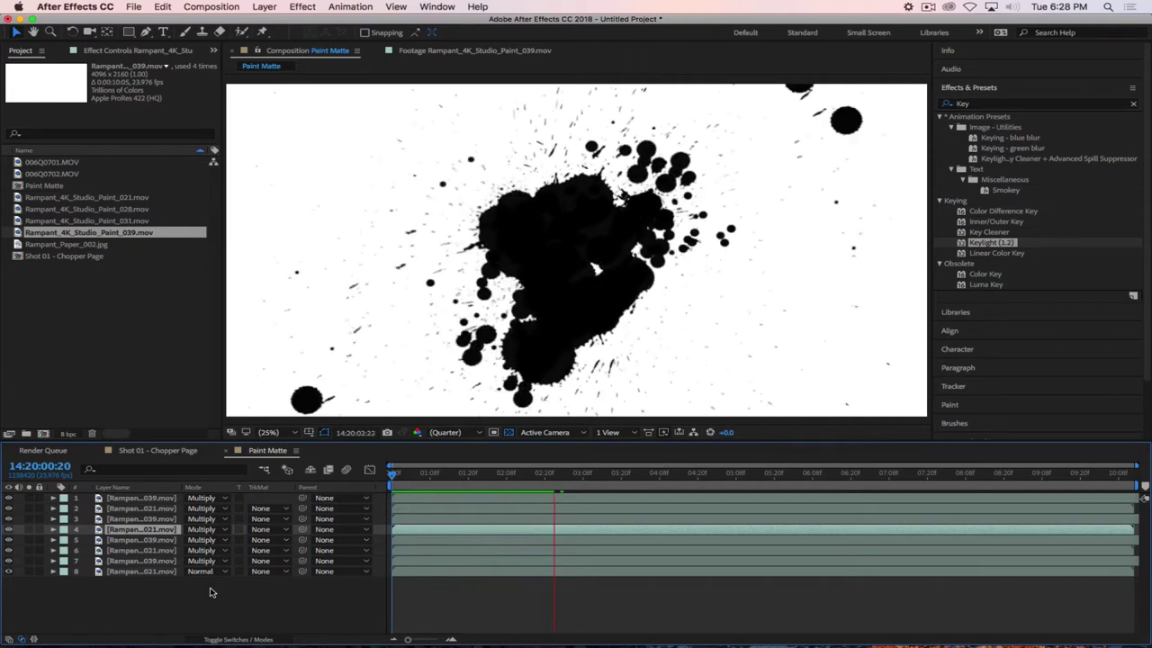
key(space)
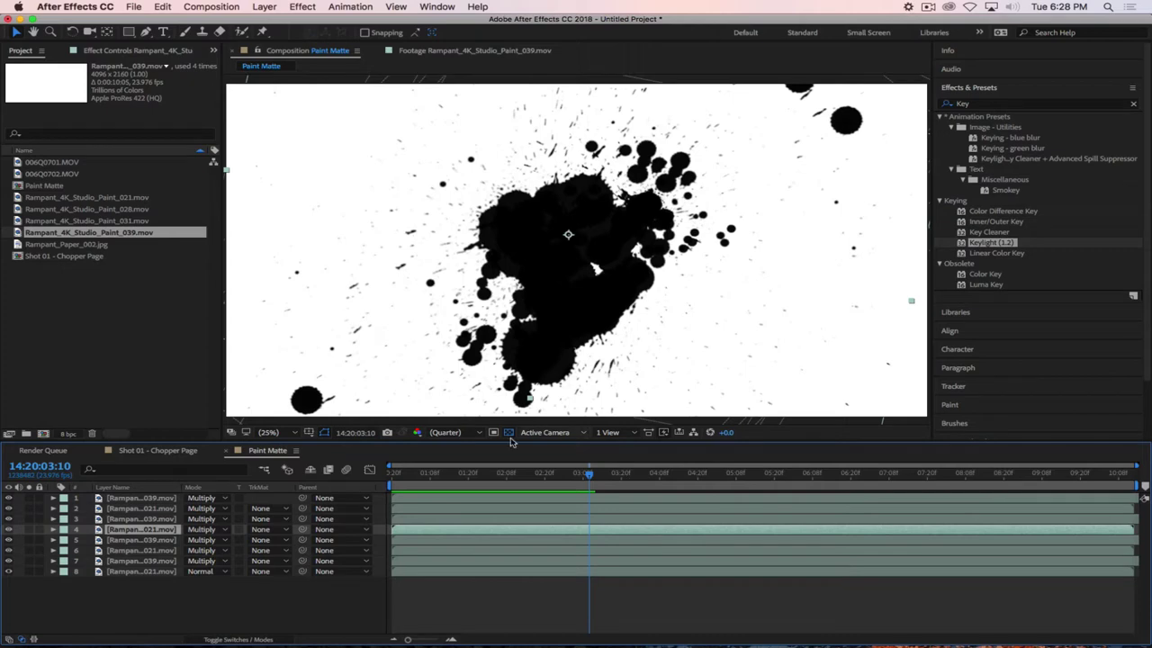
Stagger the start times of the paint layers, offsetting the upper seven later and the bottom 021 layer earlier
click(324, 611)
click(430, 500)
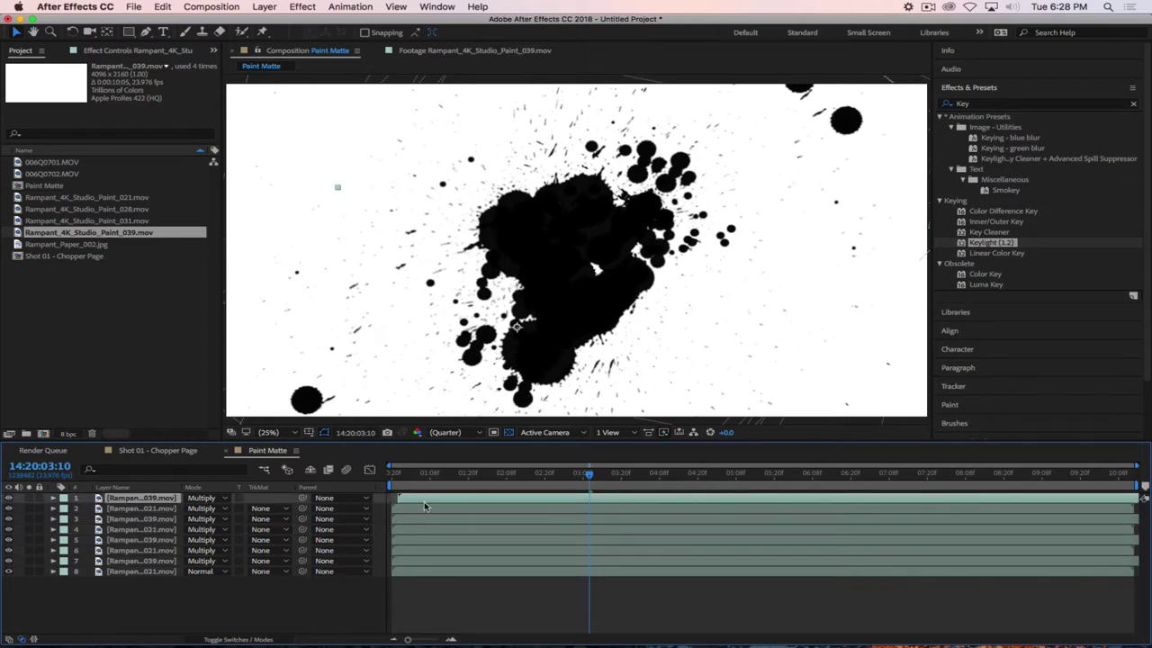
drag(418, 506, 436, 573)
Preview the staggered paint splatters from the beginning and scrub to 14:20:03:17
key(space)
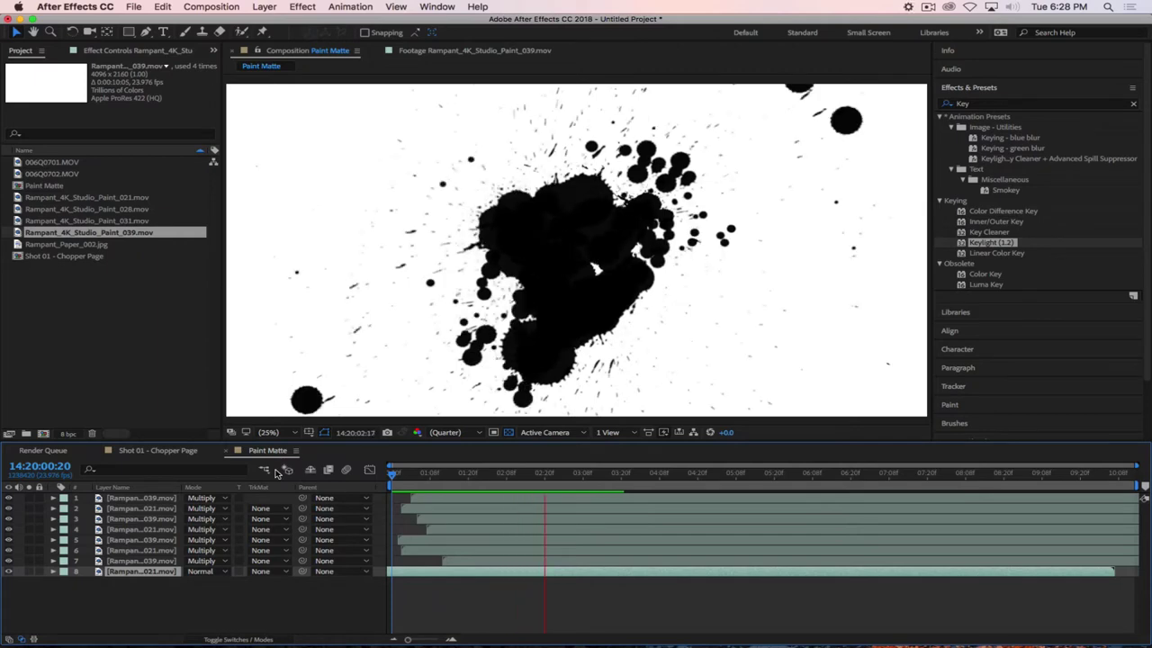
key(space)
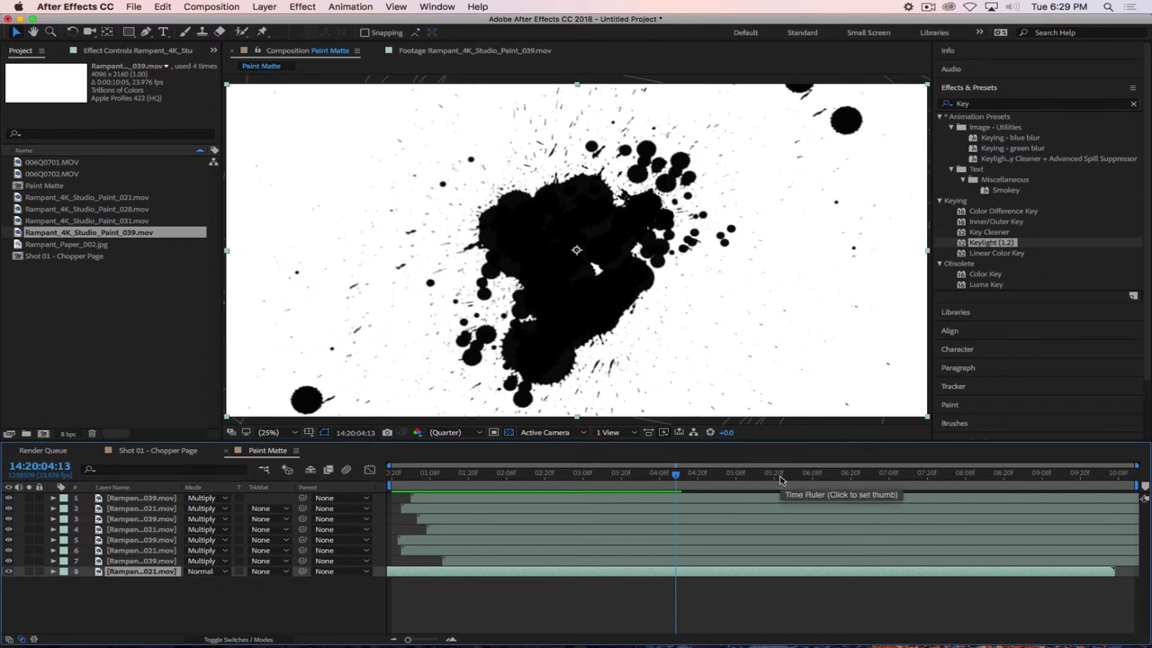
drag(553, 481, 614, 471)
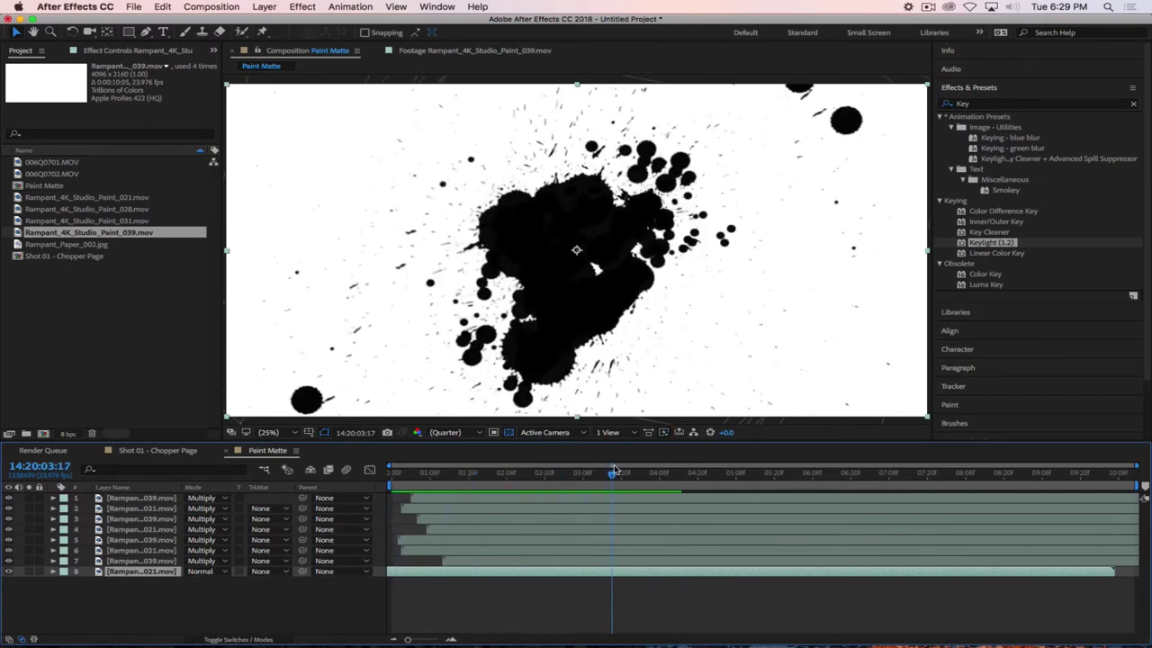
Add the Paint Matte composition as the uppermost layer in Shot 01 - Chopper Page, above the 006Q0702.MOV clip
click(163, 451)
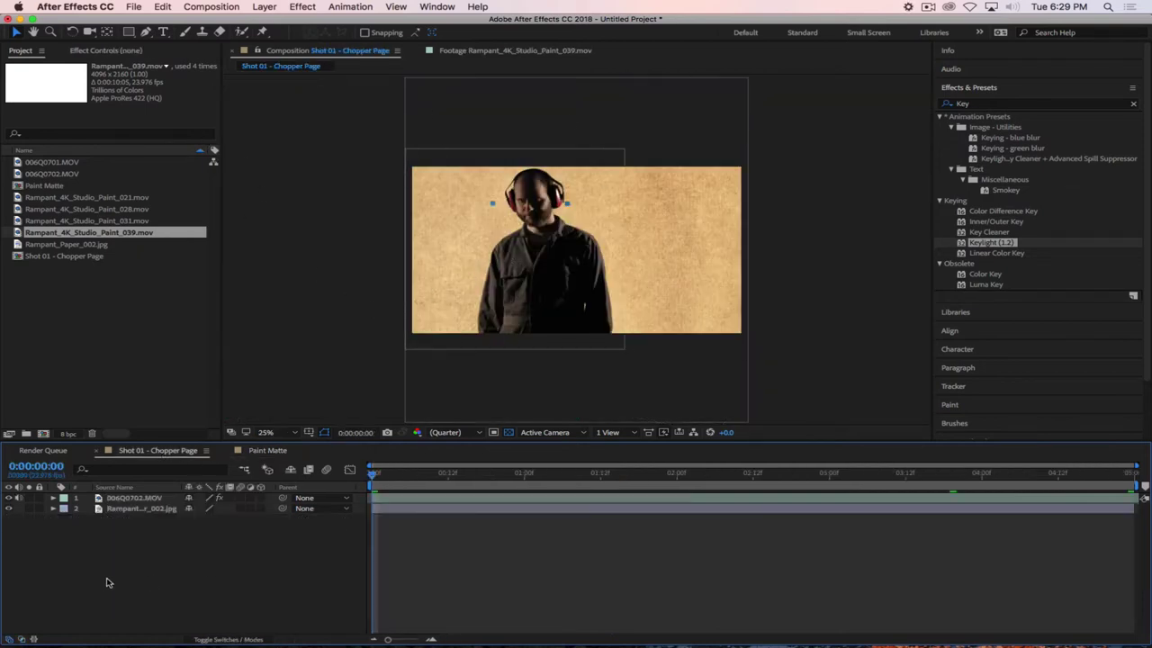
click(32, 187)
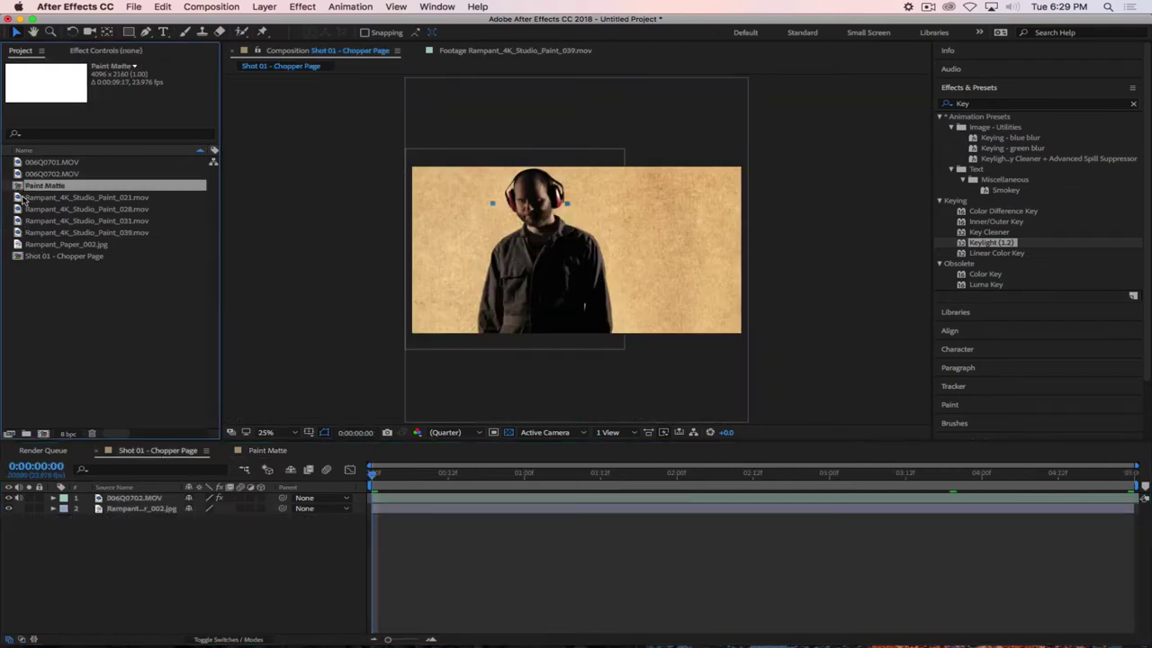
drag(24, 200, 131, 499)
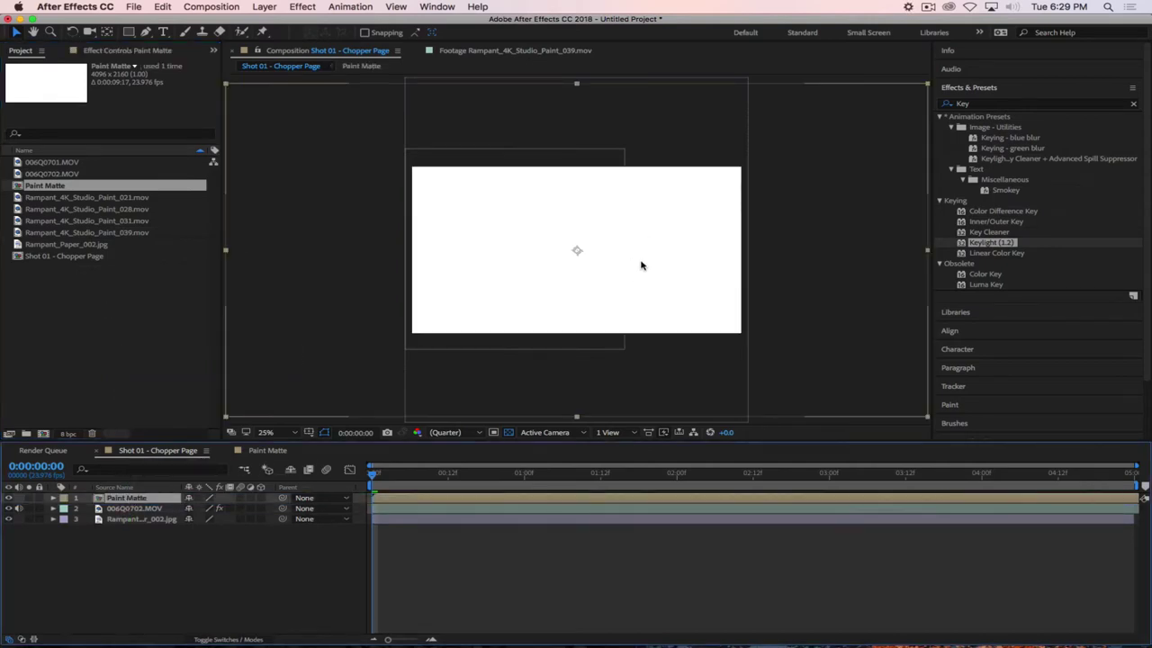
Set the Paint Matte layer's opacity to 30% with the splatters showing at 0:00:01:16
drag(376, 474, 627, 488)
key(t)
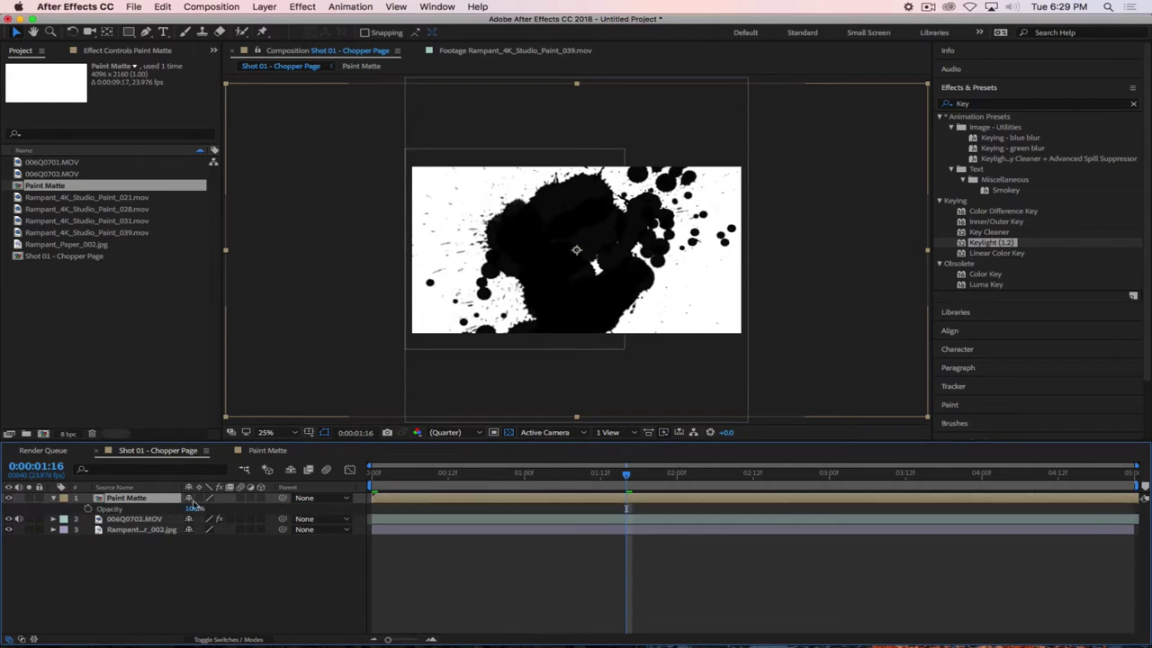
click(192, 508)
text(30)
key(Return)
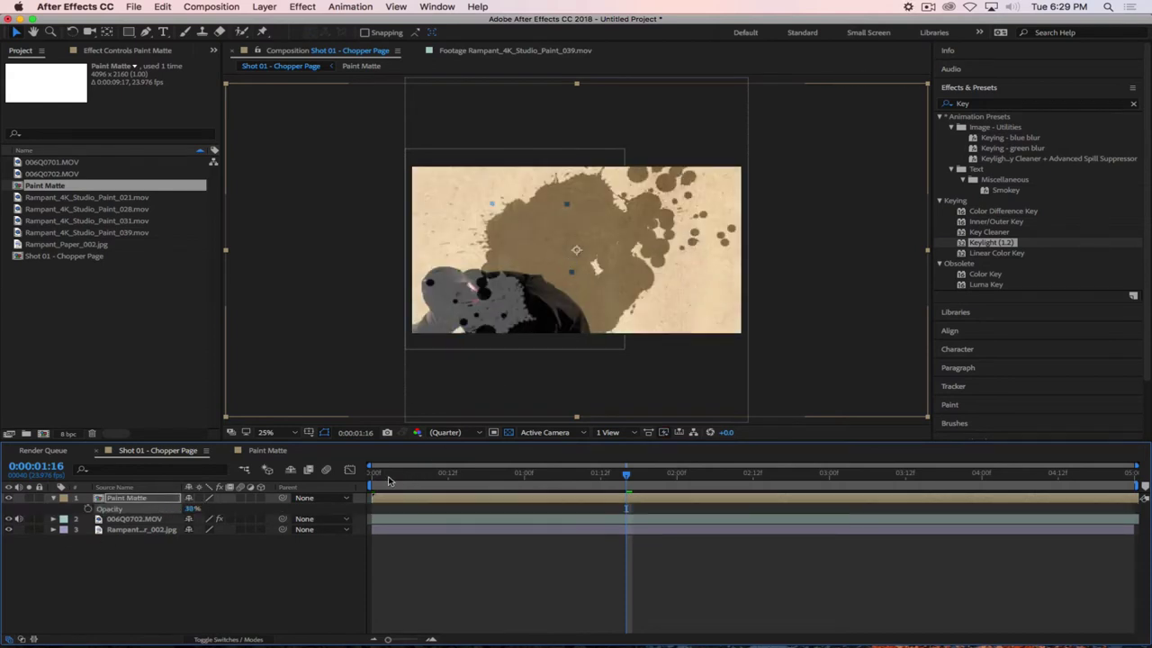
Slide the 006Q0702.MOV clip earlier so it starts further into the footage, and extend its out point to the composition's end
drag(629, 481, 371, 508)
drag(558, 520, 360, 537)
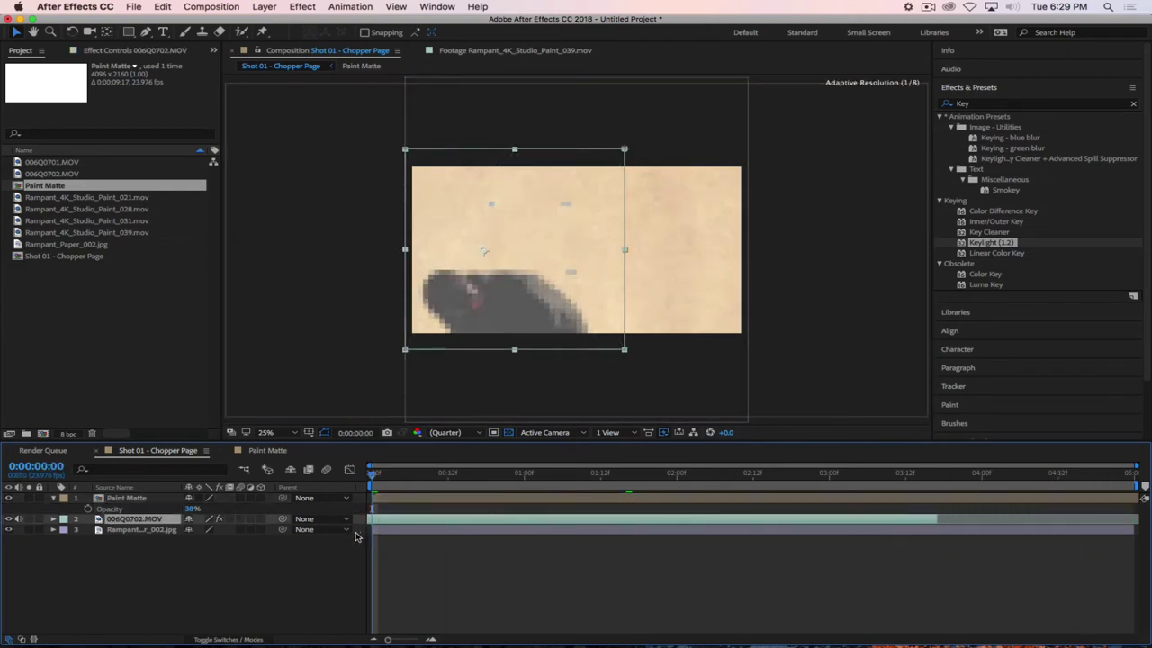
drag(936, 520, 1137, 519)
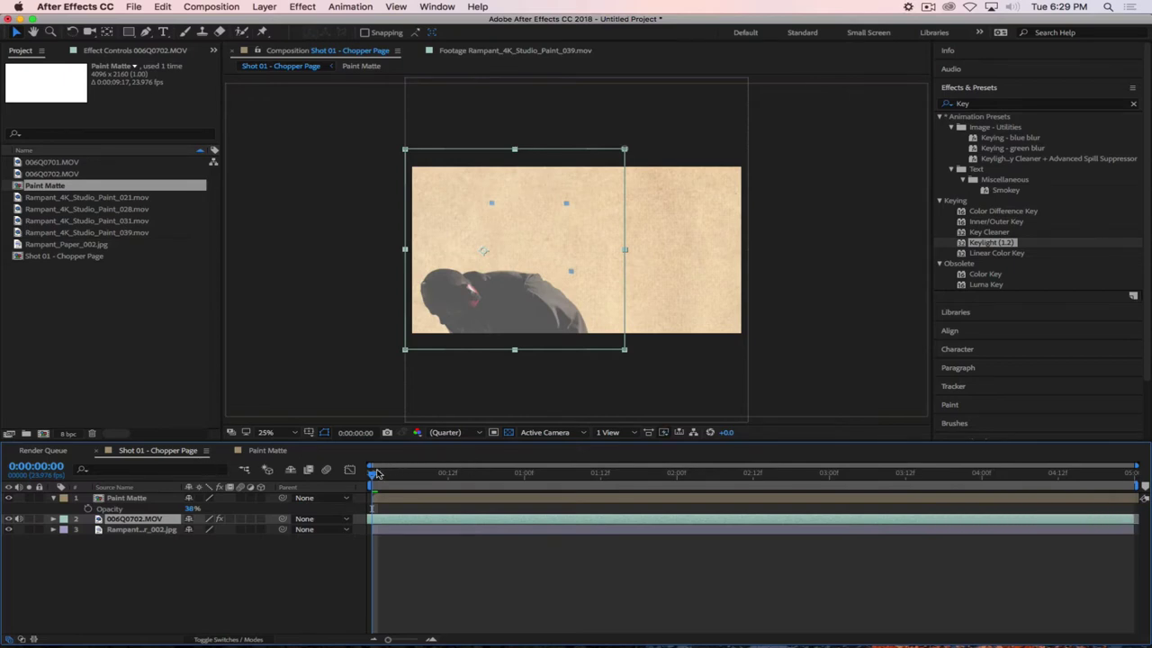
Add a layer marker to 006Q0702.MOV at 0:00:02:08
drag(378, 474, 708, 525)
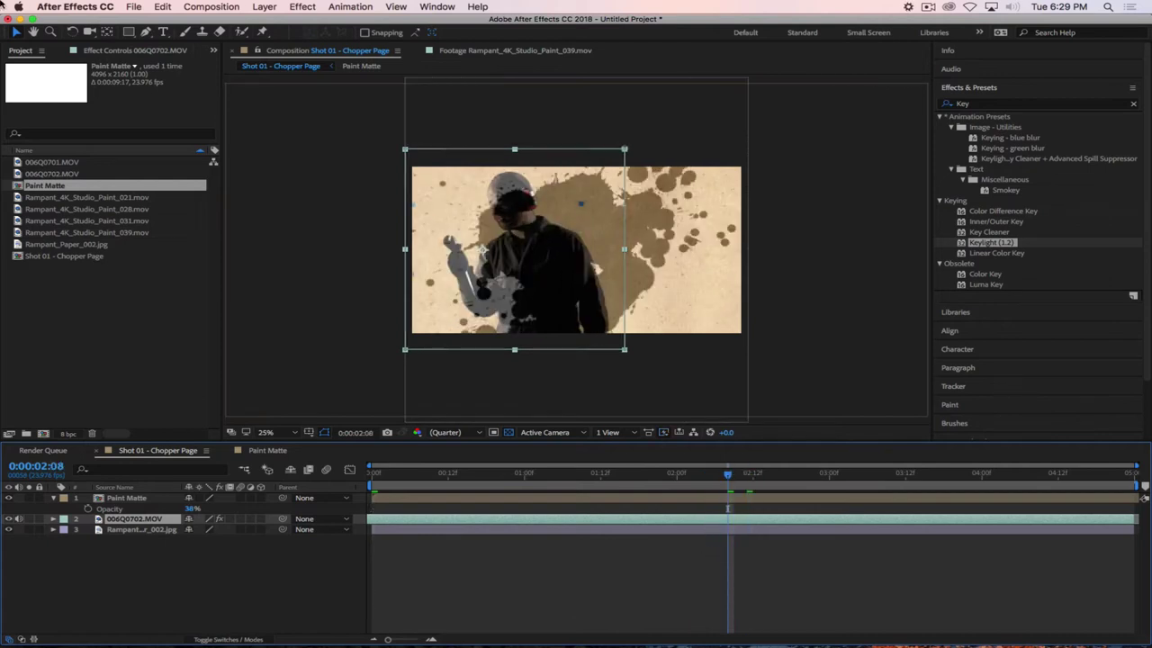
click(264, 6)
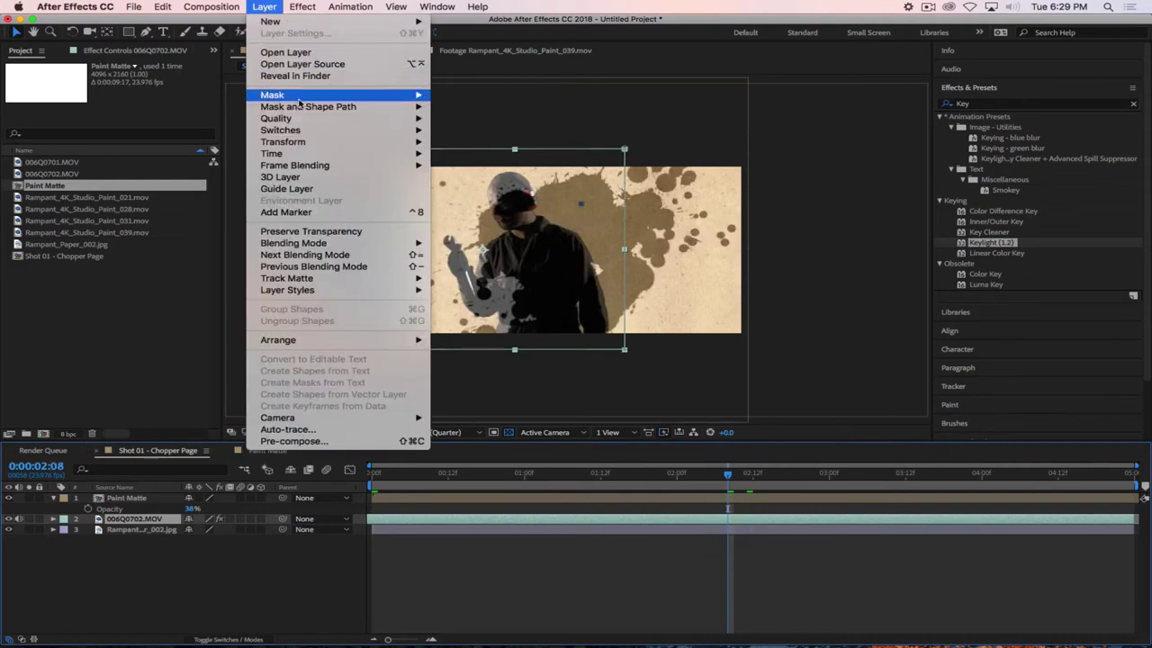
click(297, 211)
Slide 006Q0702.MOV earlier so its marker sits at about 0:00:01:00, and extend its out point to the composition's end
drag(729, 475, 453, 474)
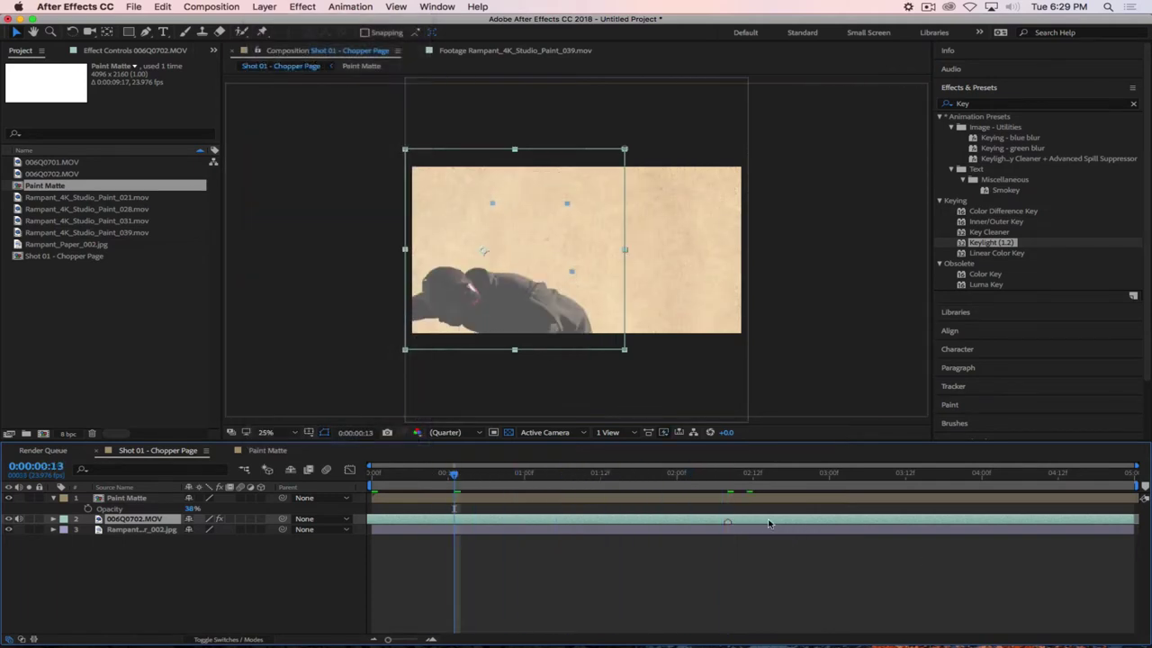
drag(771, 522, 568, 521)
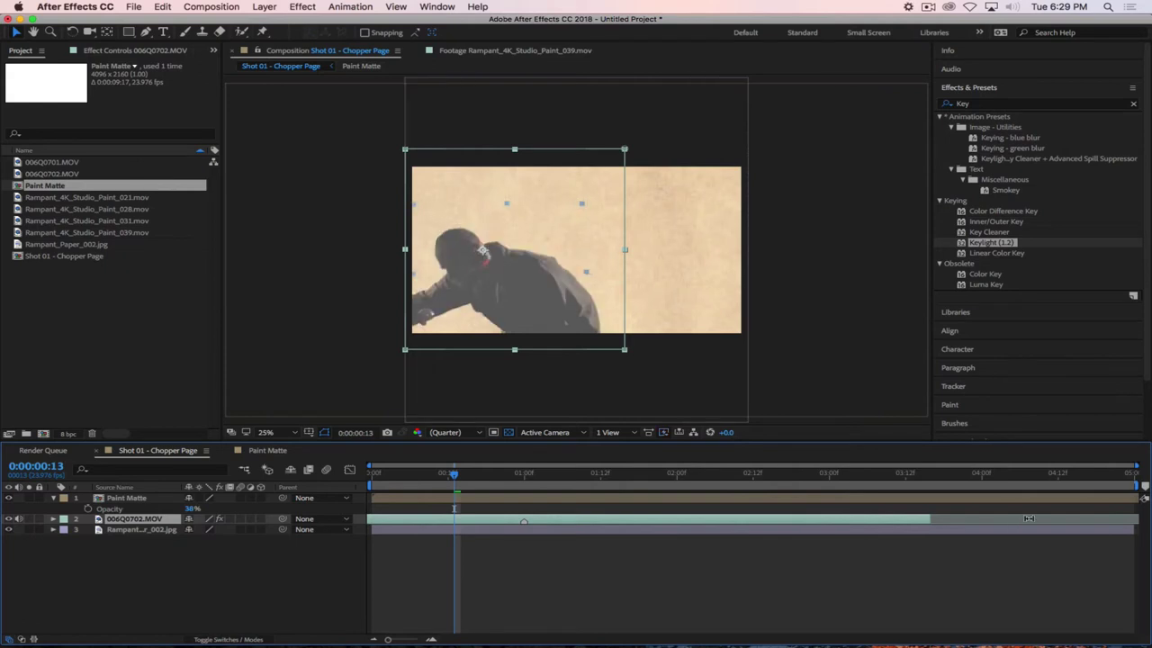
drag(927, 519, 1133, 534)
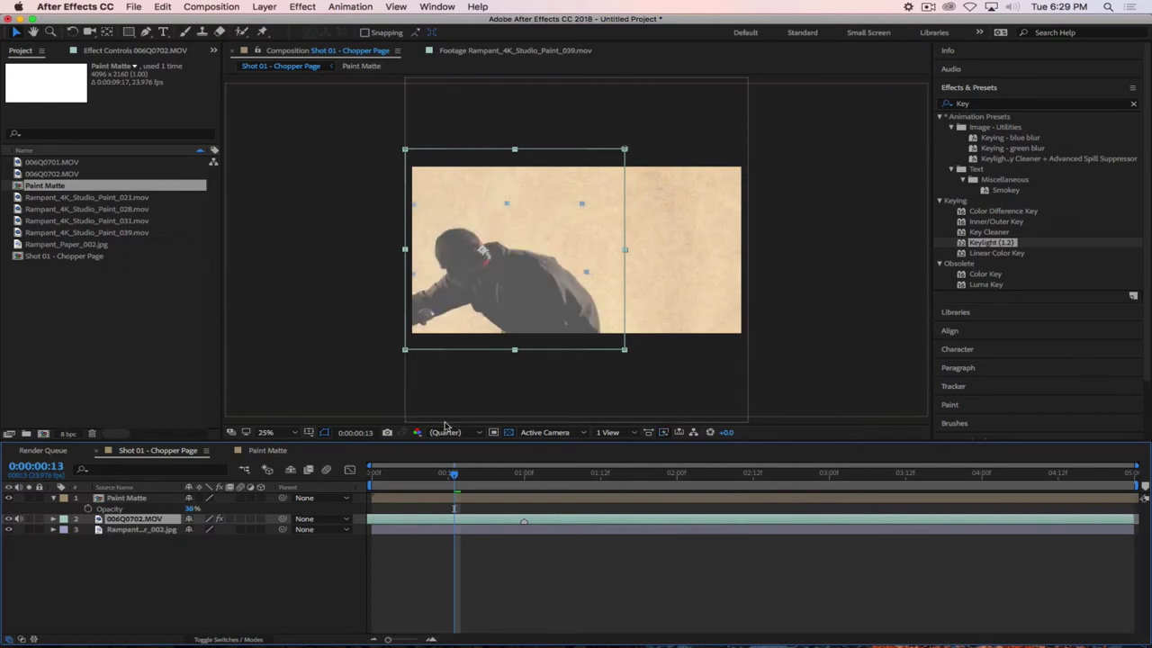
Reposition the Paint Matte layer to 679.0, 468.0 so the splatters cover the man at 0:00:02:04, and collapse its properties
drag(457, 473, 702, 474)
click(167, 591)
click(135, 498)
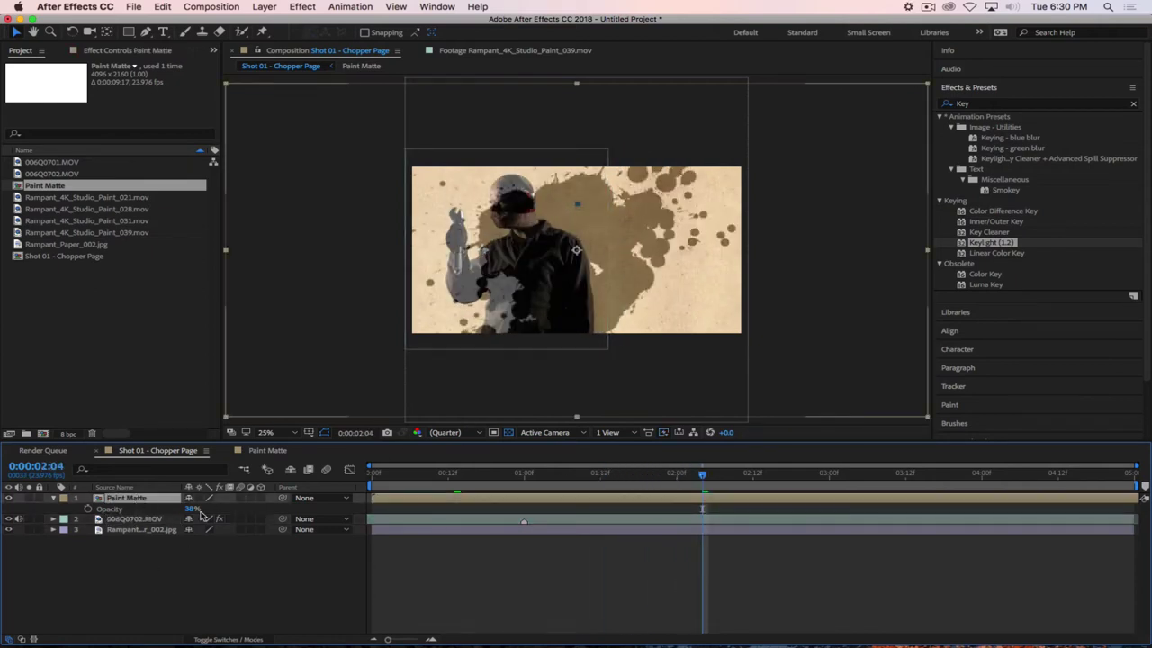
drag(205, 509, 168, 501)
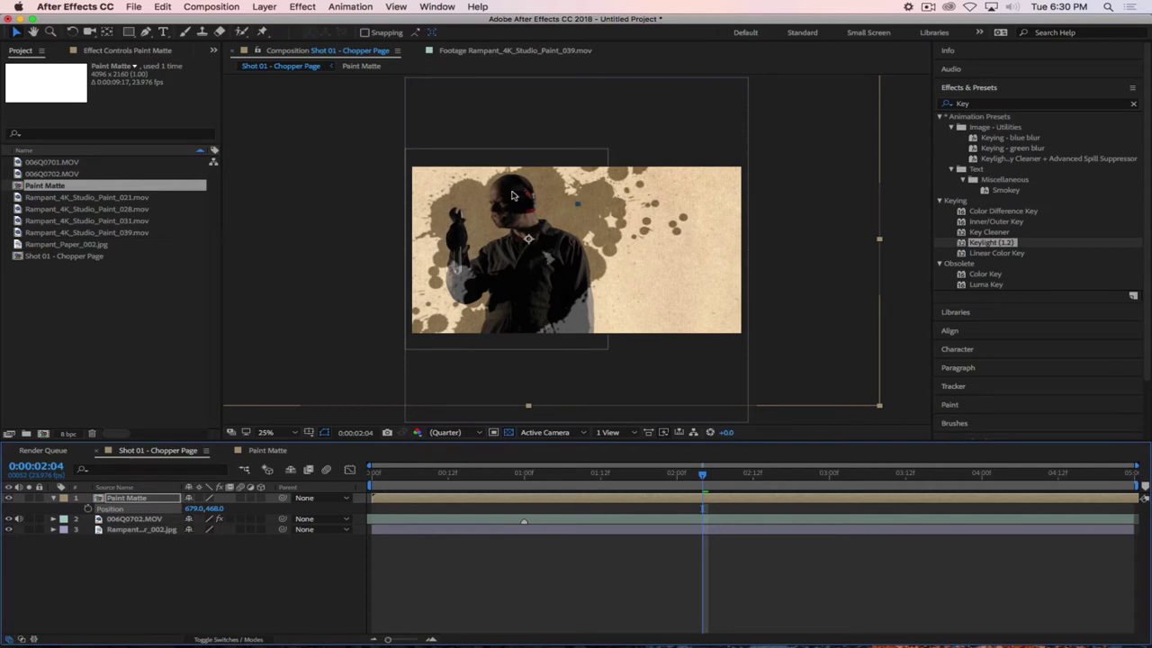
click(151, 603)
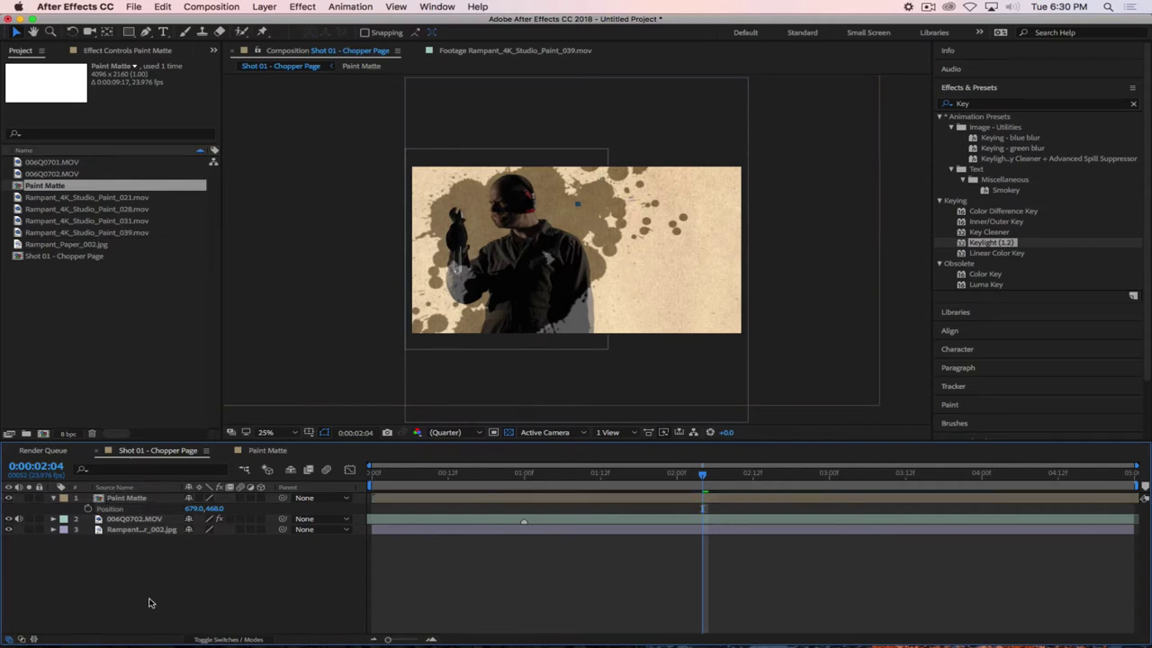
click(54, 499)
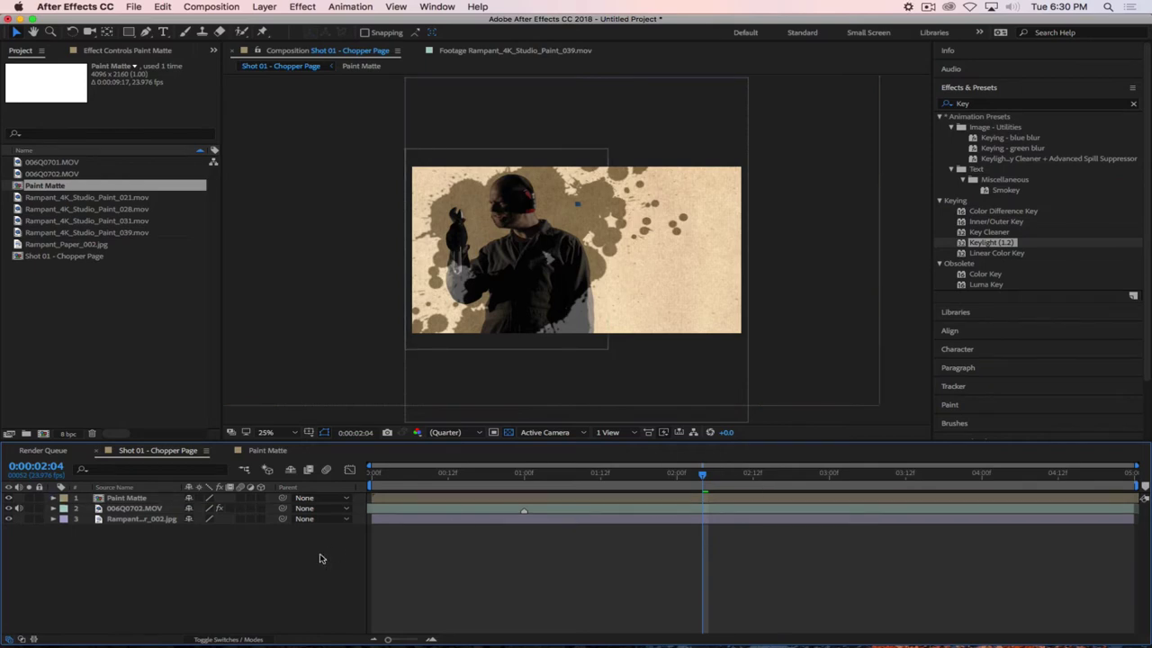
Show the track matte options and set 006Q0702.MOV to use Luma Inverted Matte "Paint Matte"
click(214, 639)
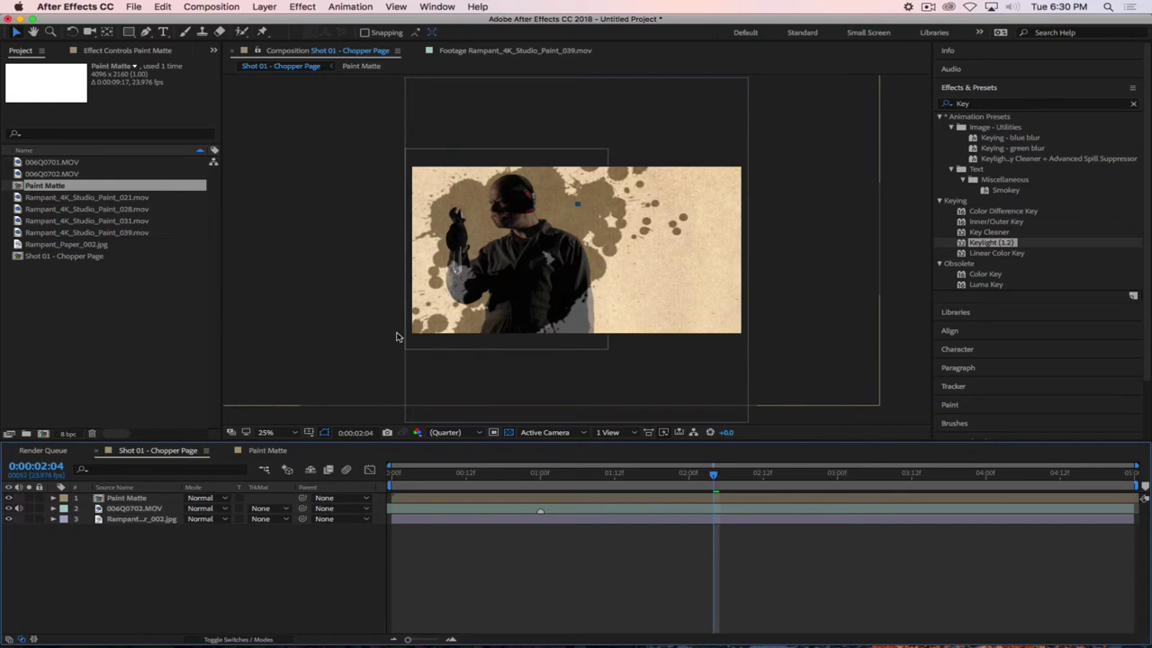
click(140, 508)
click(260, 508)
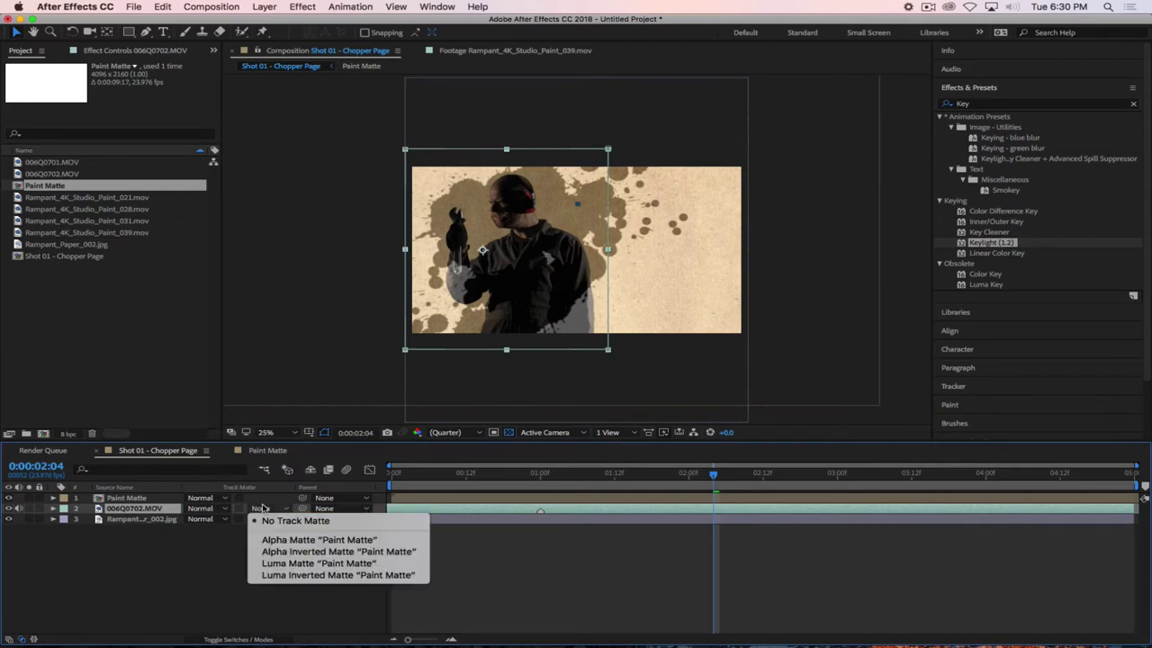
click(290, 563)
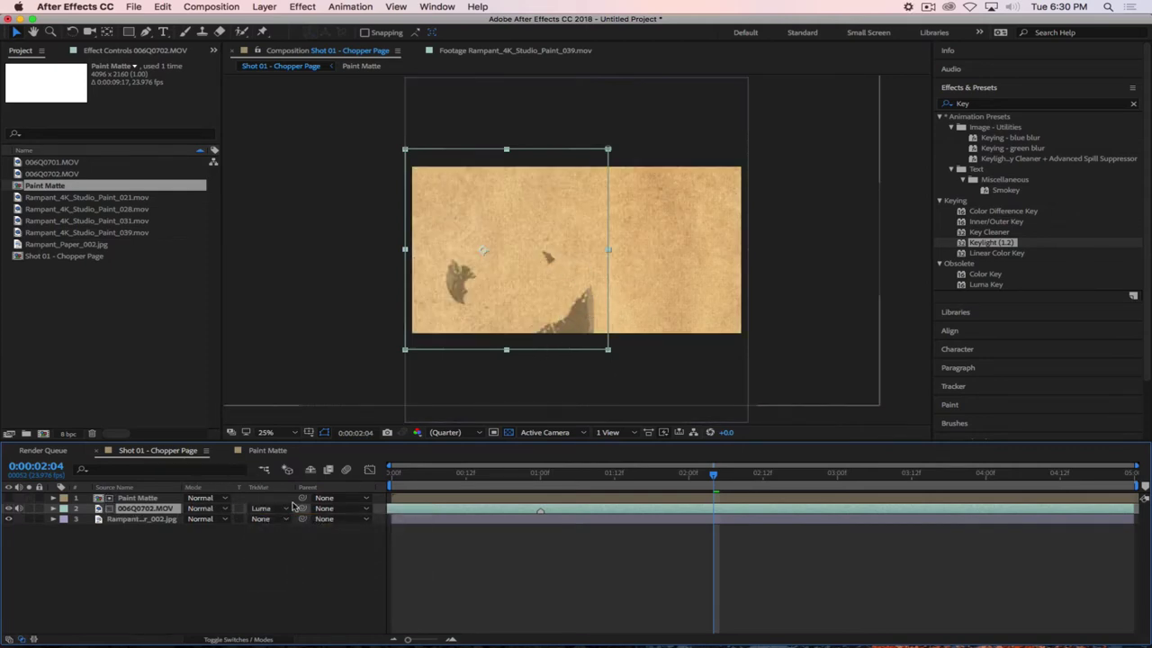
click(262, 509)
click(294, 576)
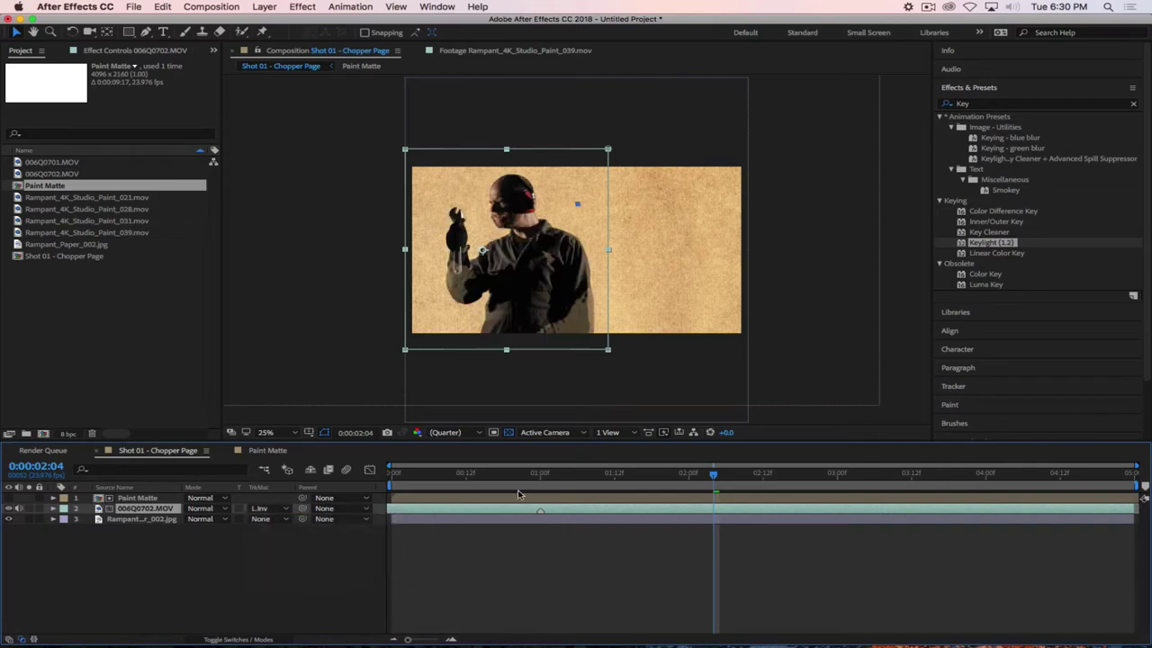
Set the Paint Matte layer's opacity to 100%
click(260, 498)
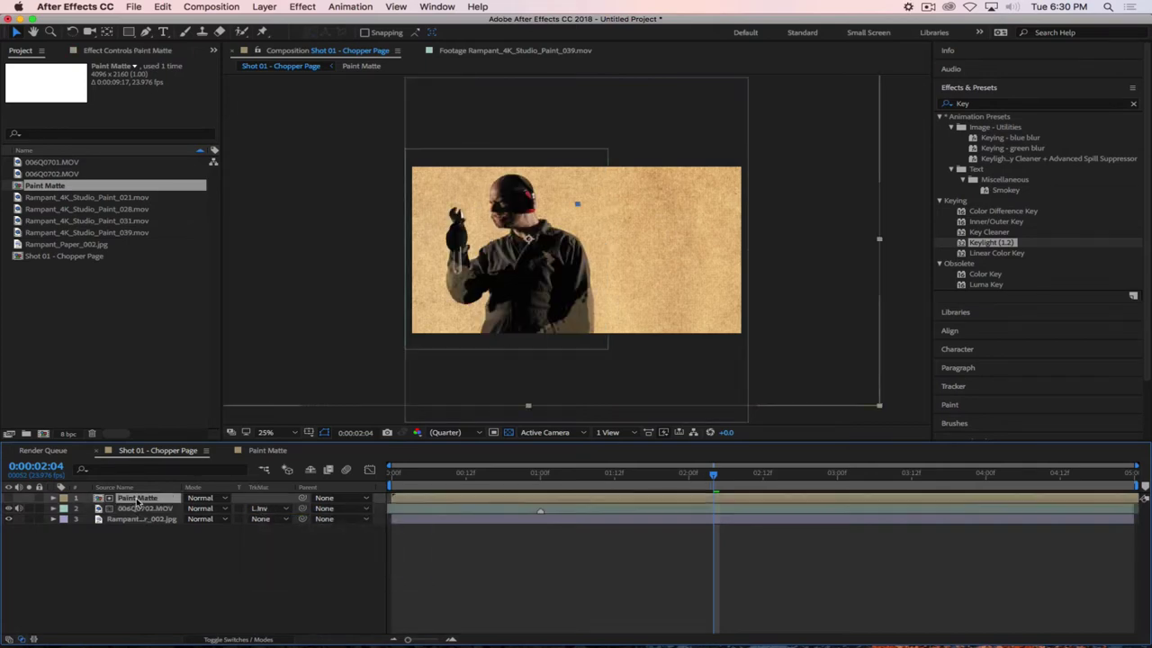
key(t)
drag(189, 510, 510, 514)
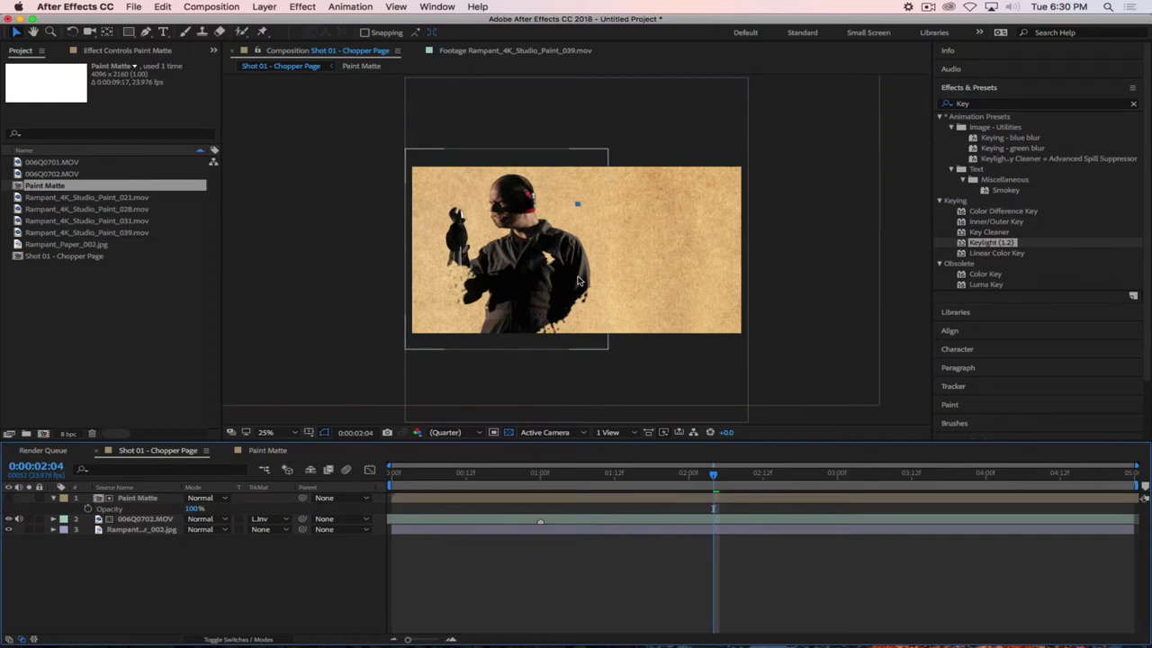
Scrub through the paint-revealed man and preview Shot 01 - Chopper Page from the beginning
mouse_move(712, 477)
mouse_down()
mouse_move(464, 477)
mouse_move(649, 475)
mouse_up()
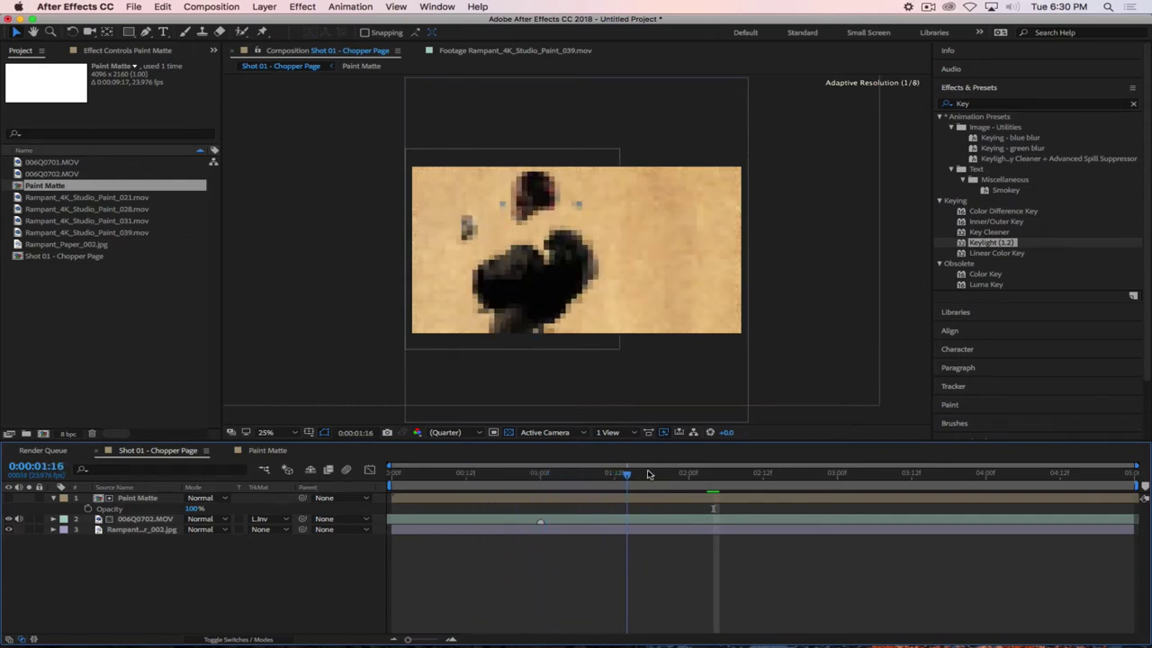
key(space)
key(space)
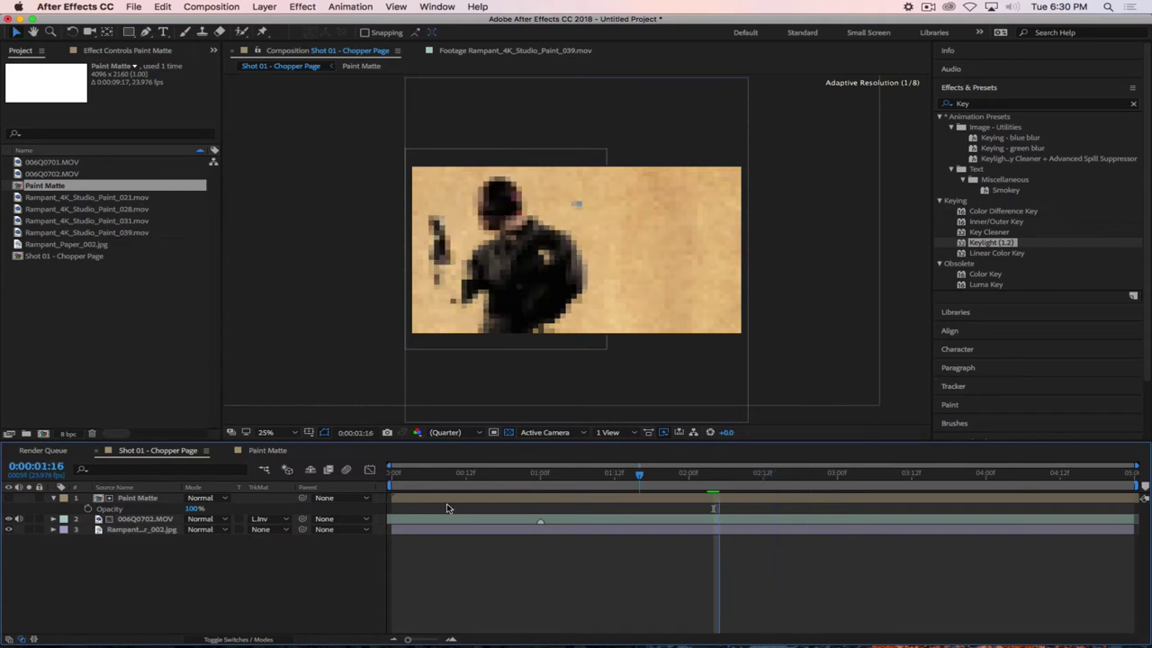
key(Home)
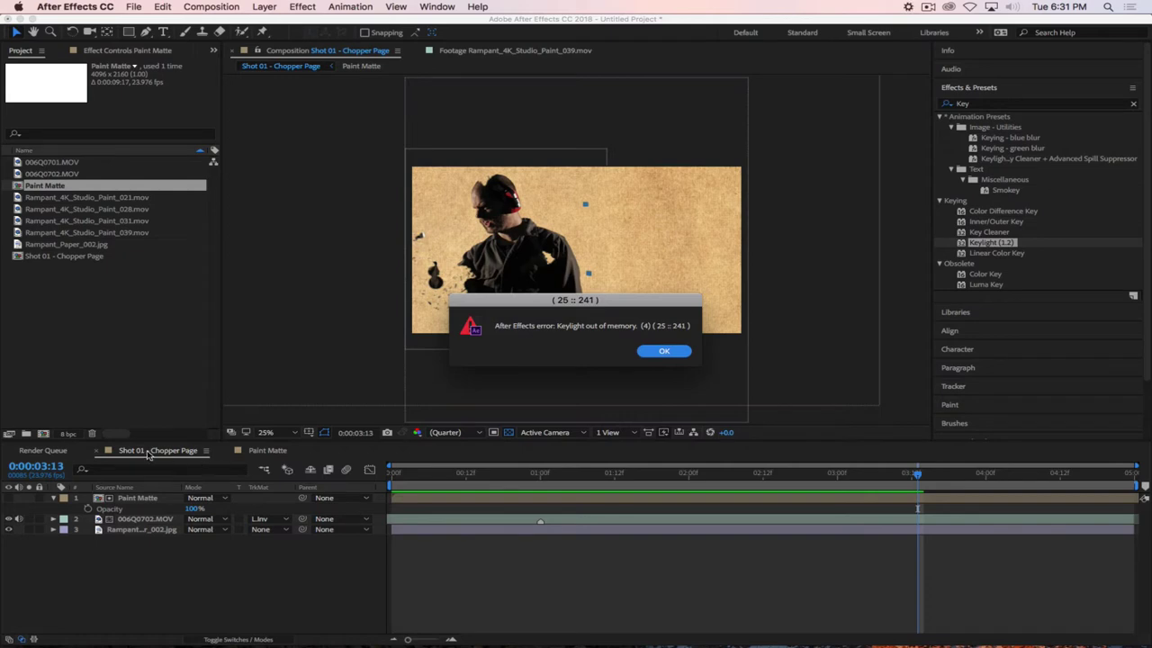
Dismiss the Keylight memory error and purge all memory and disk cache
click(667, 352)
click(162, 7)
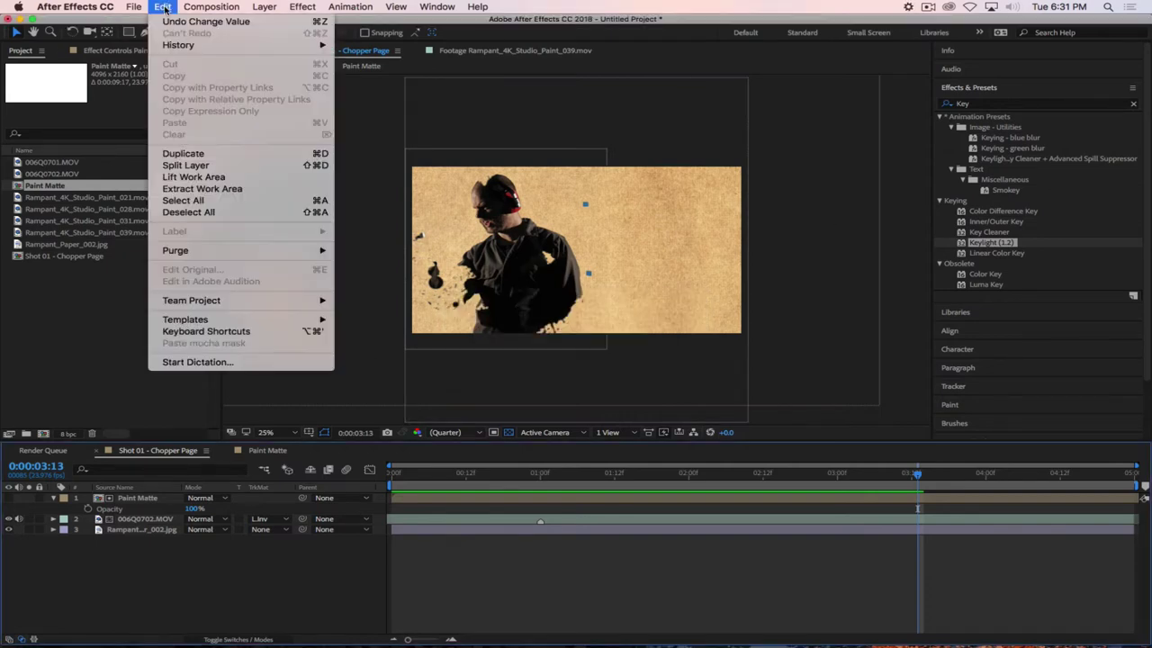
mouse_move(187, 249)
click(373, 251)
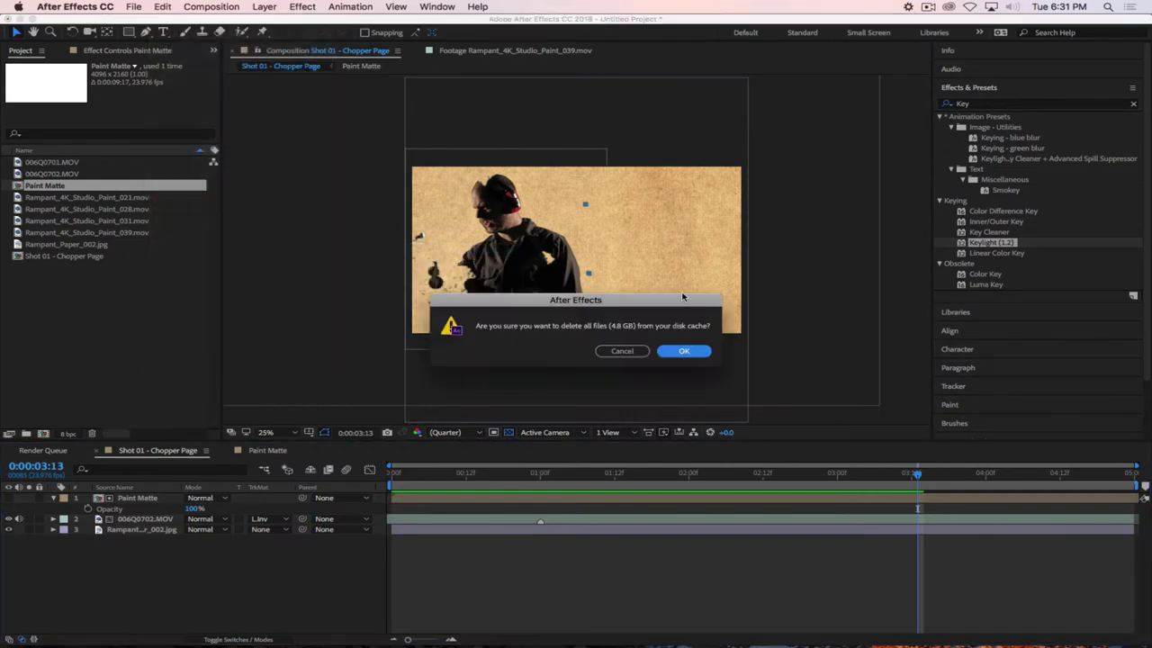
click(683, 350)
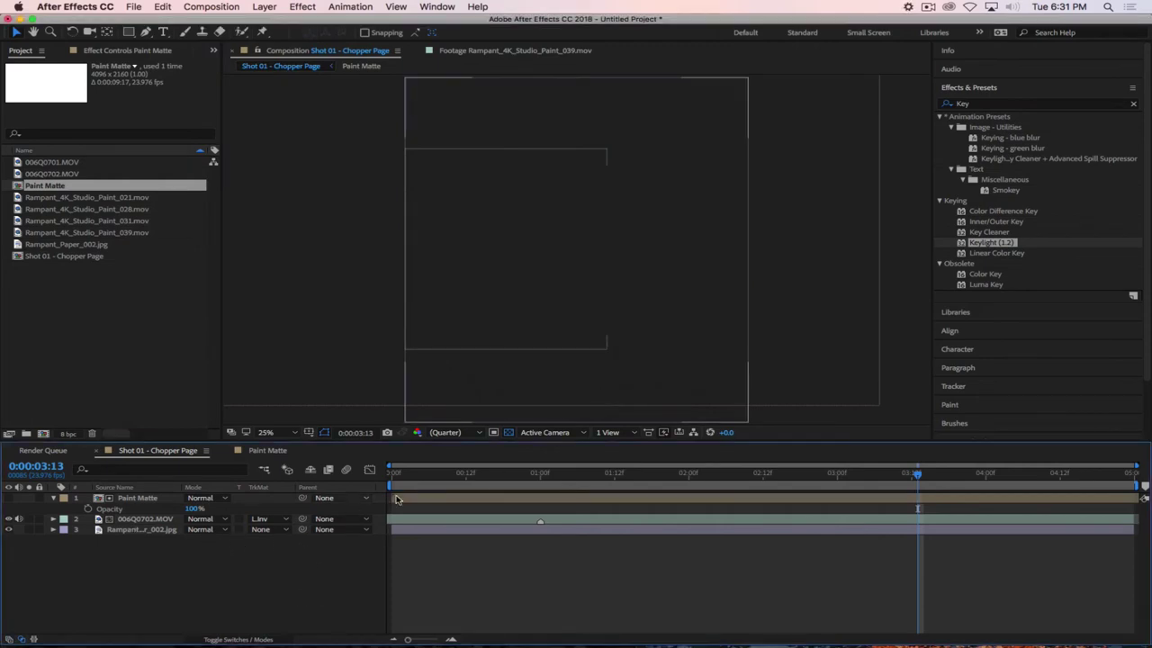
Preview the paint reveal again from the start of Shot 01 - Chopper Page and stop at 0:00:04:07
key(Home)
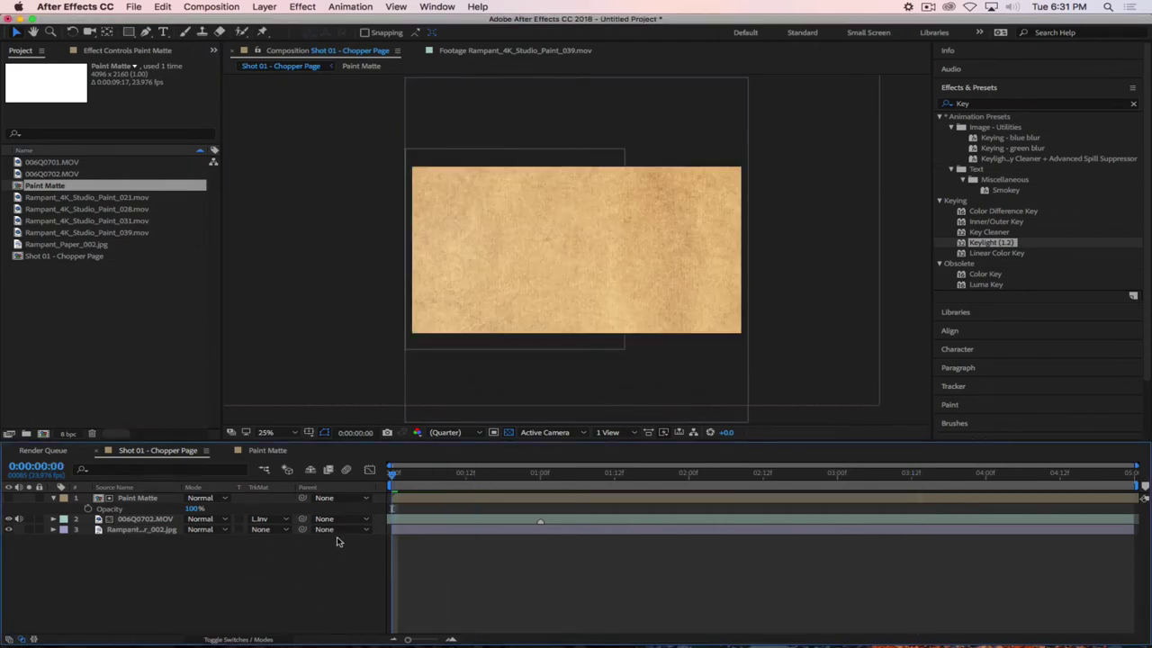
click(266, 572)
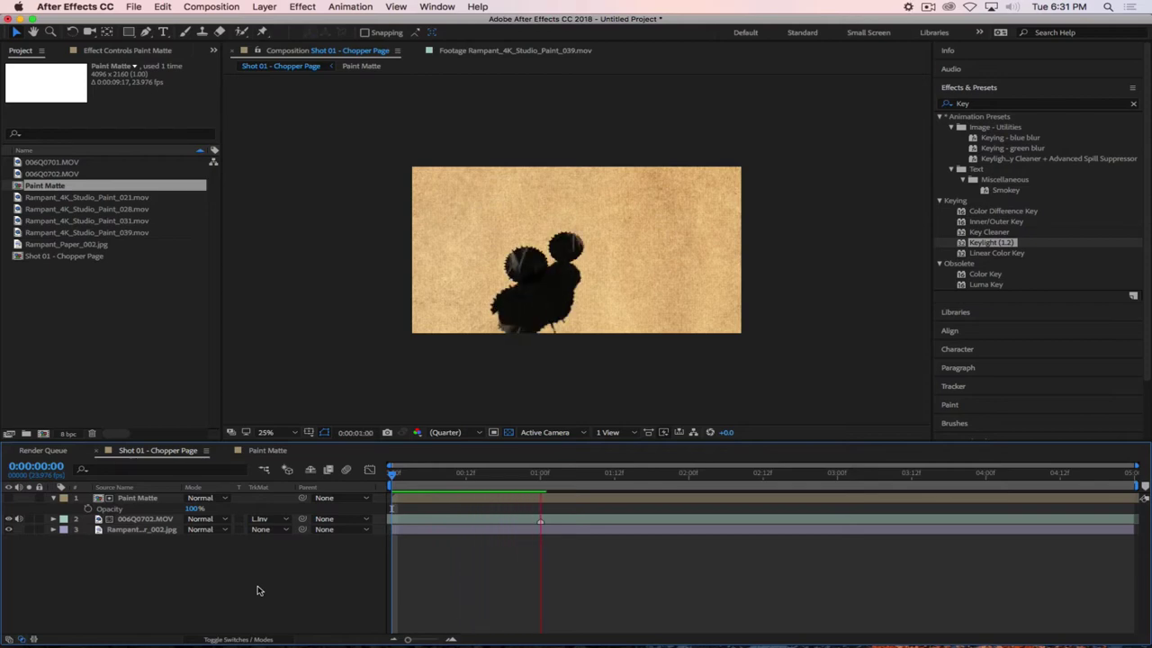
click(163, 6)
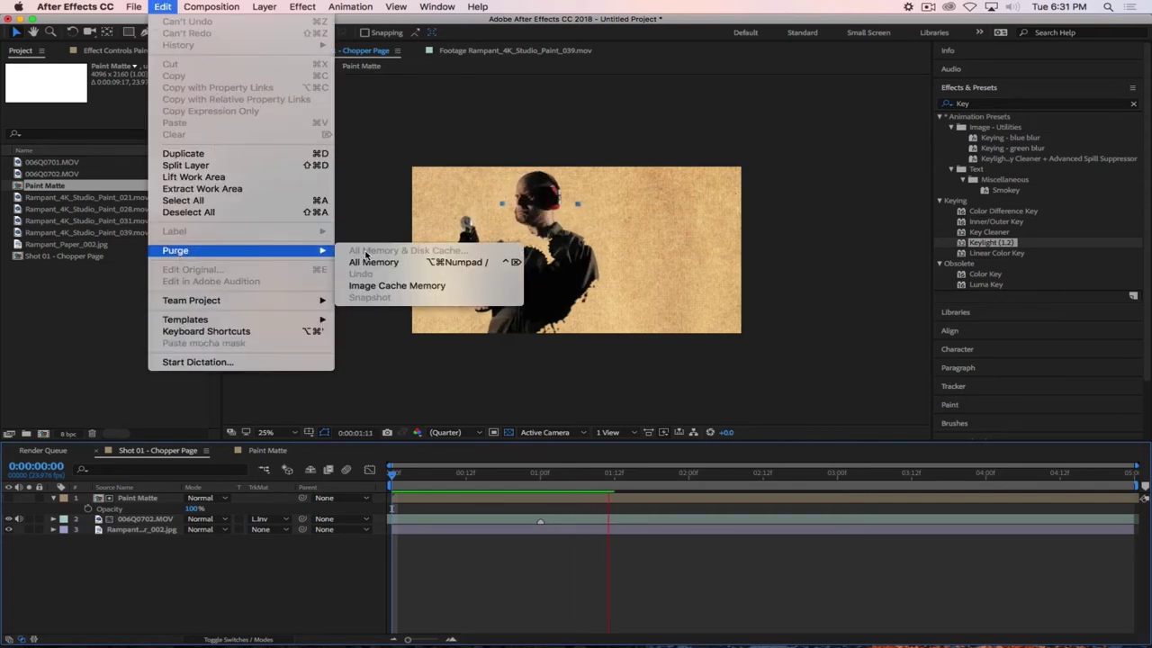
click(160, 8)
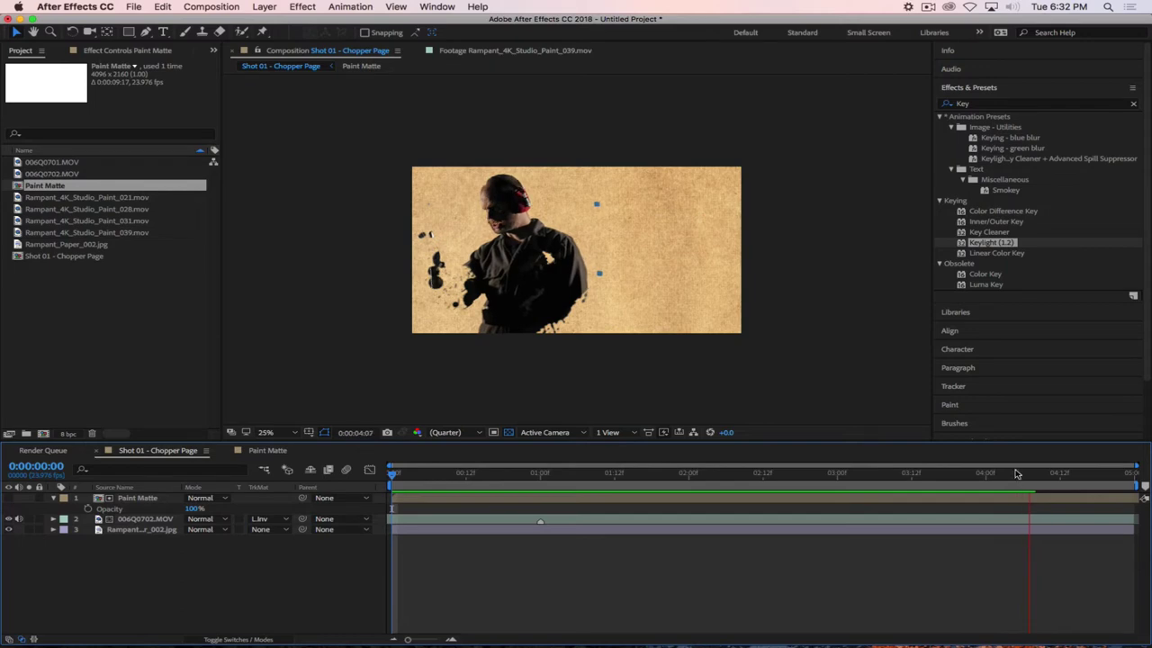
key(space)
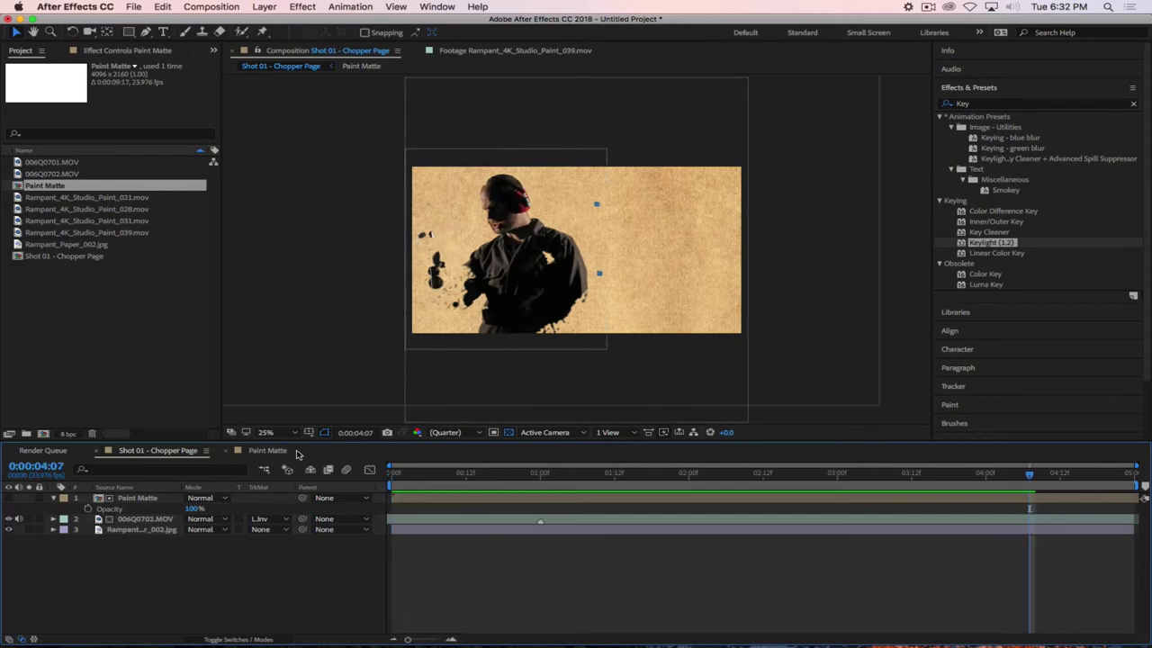
Duplicate the topmost paint splatter layer in the Paint Matte composition and start the copy slightly later in time
click(269, 451)
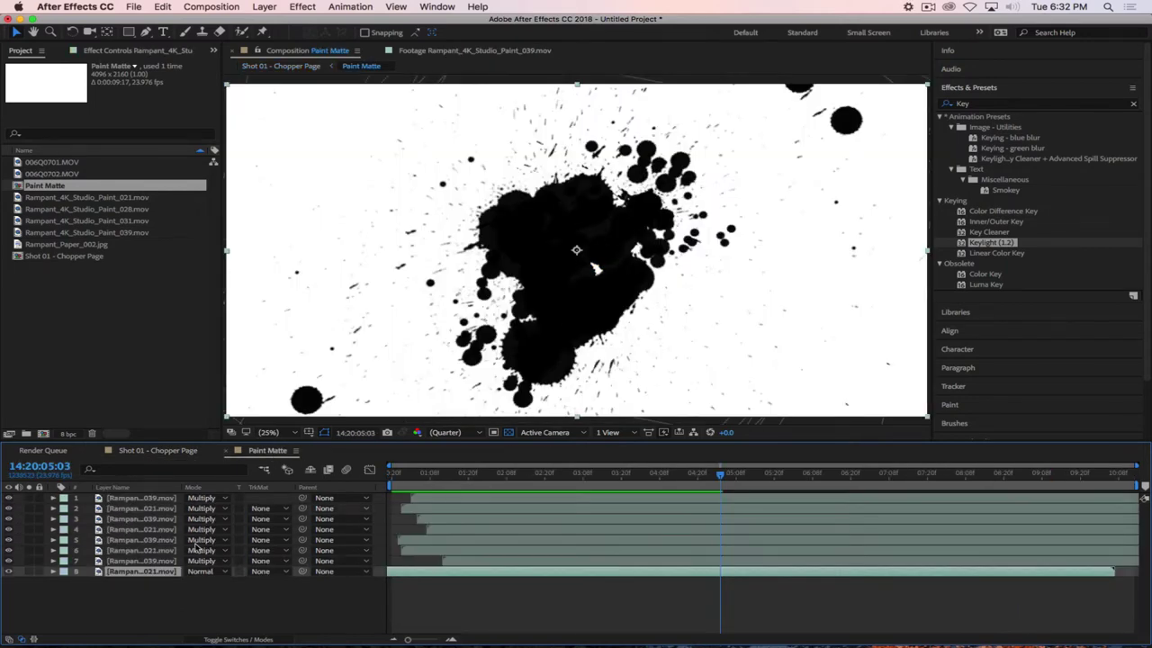
key(F2)
click(135, 499)
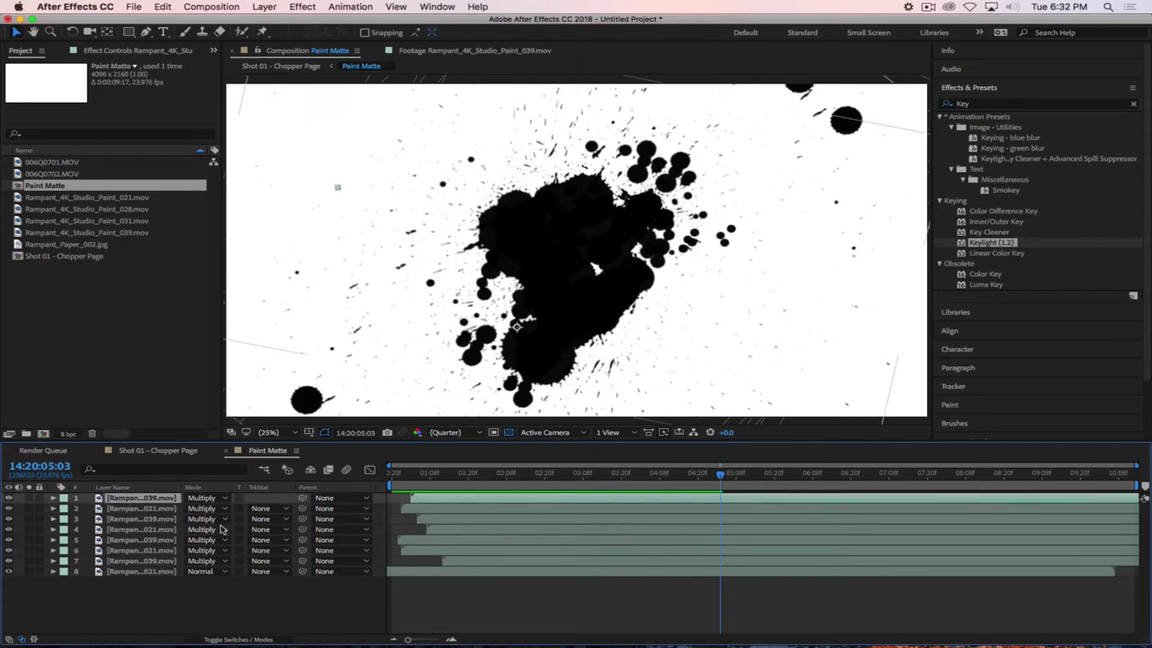
key(ctrl+d)
drag(463, 502, 466, 499)
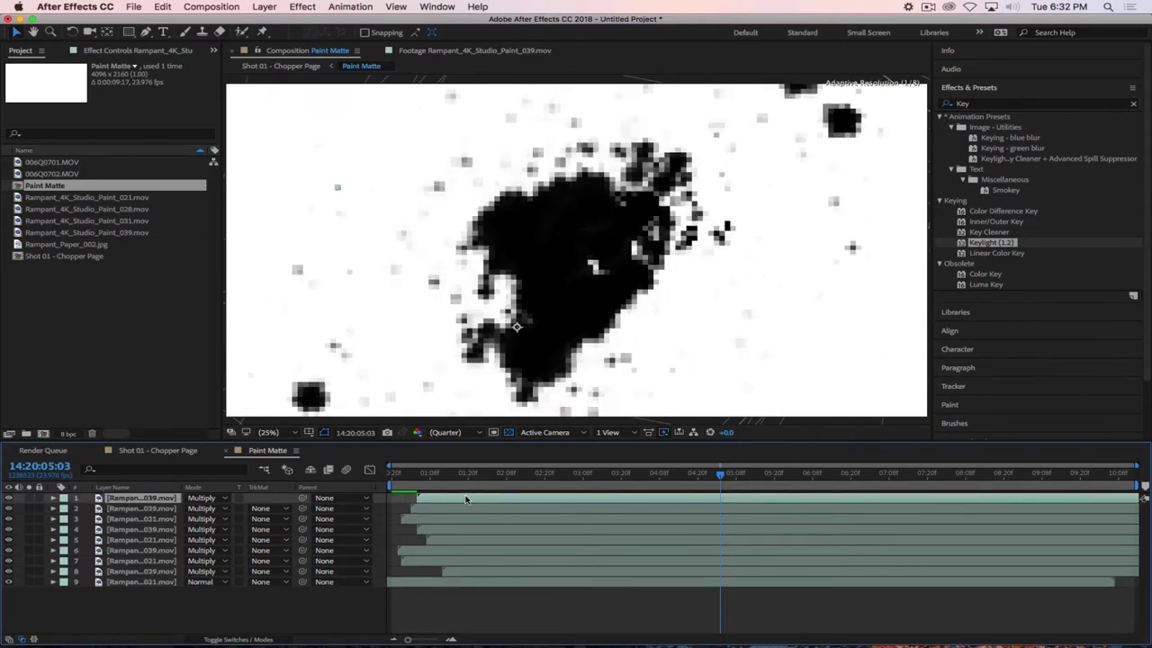
Position the duplicated splatter at about 789, 1581 and set its rotation to 1x+60° to fill the gap in the matte
key(p)
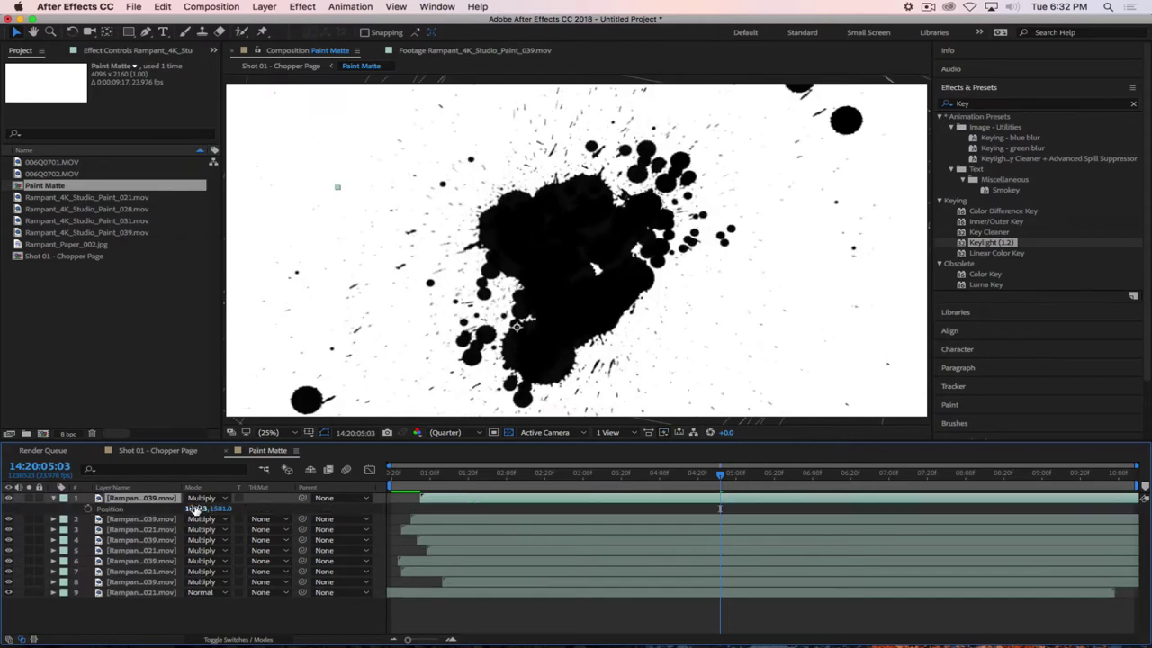
drag(196, 508, 299, 510)
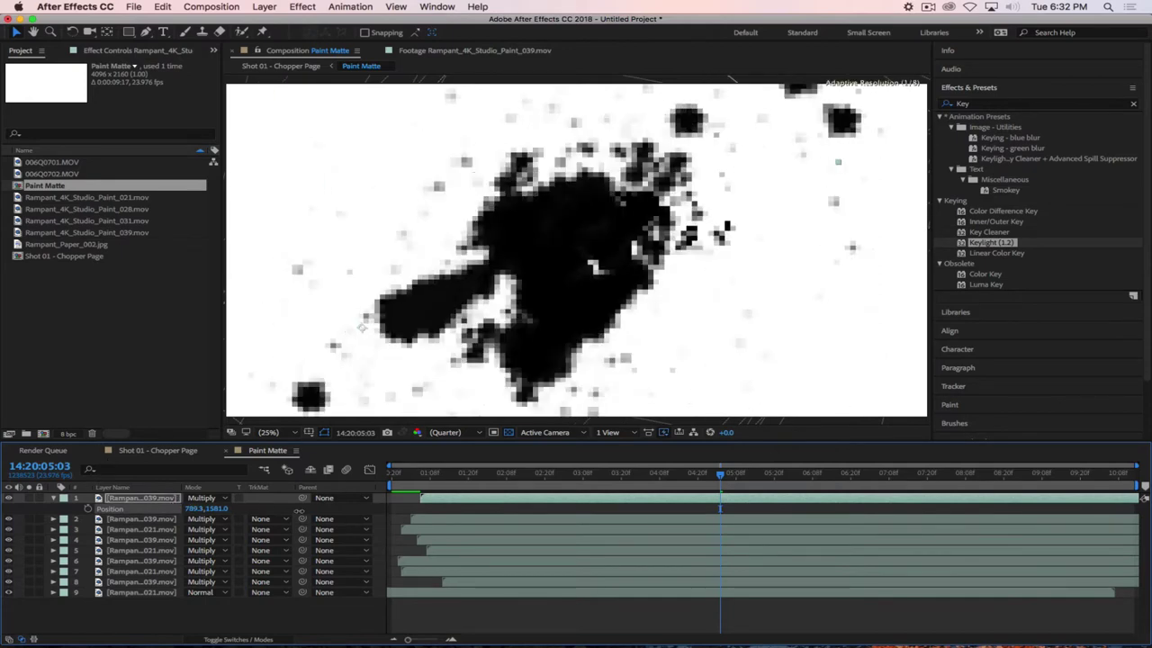
key(r)
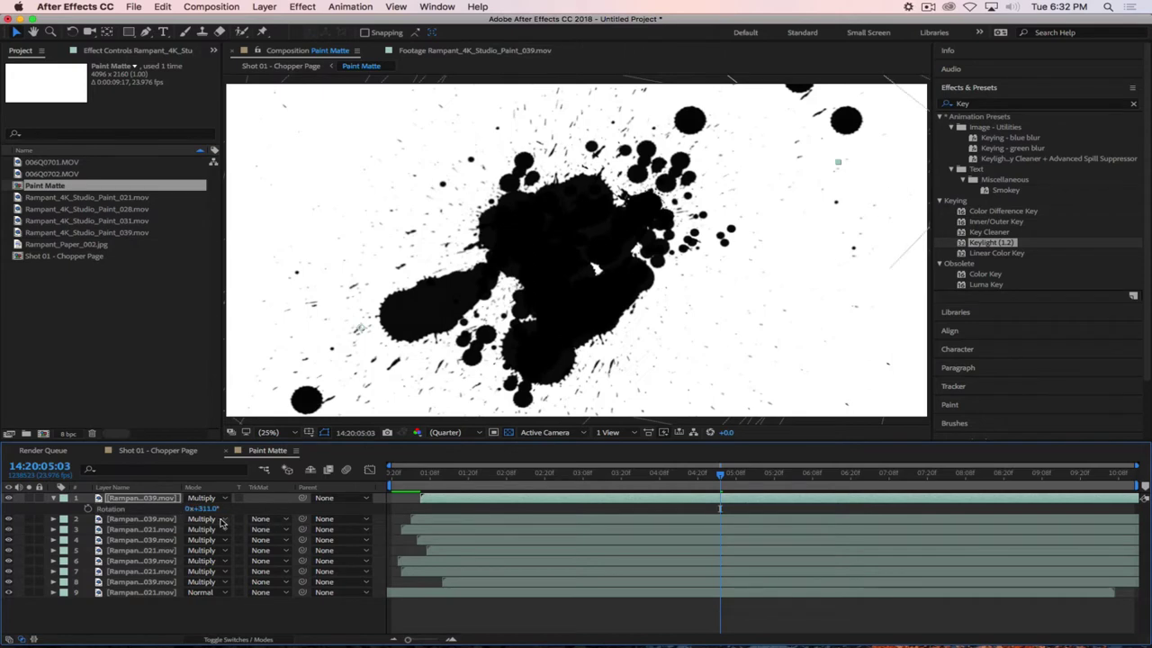
mouse_move(200, 509)
mouse_down()
mouse_move(322, 519)
mouse_move(288, 517)
mouse_move(391, 275)
mouse_move(459, 216)
mouse_up()
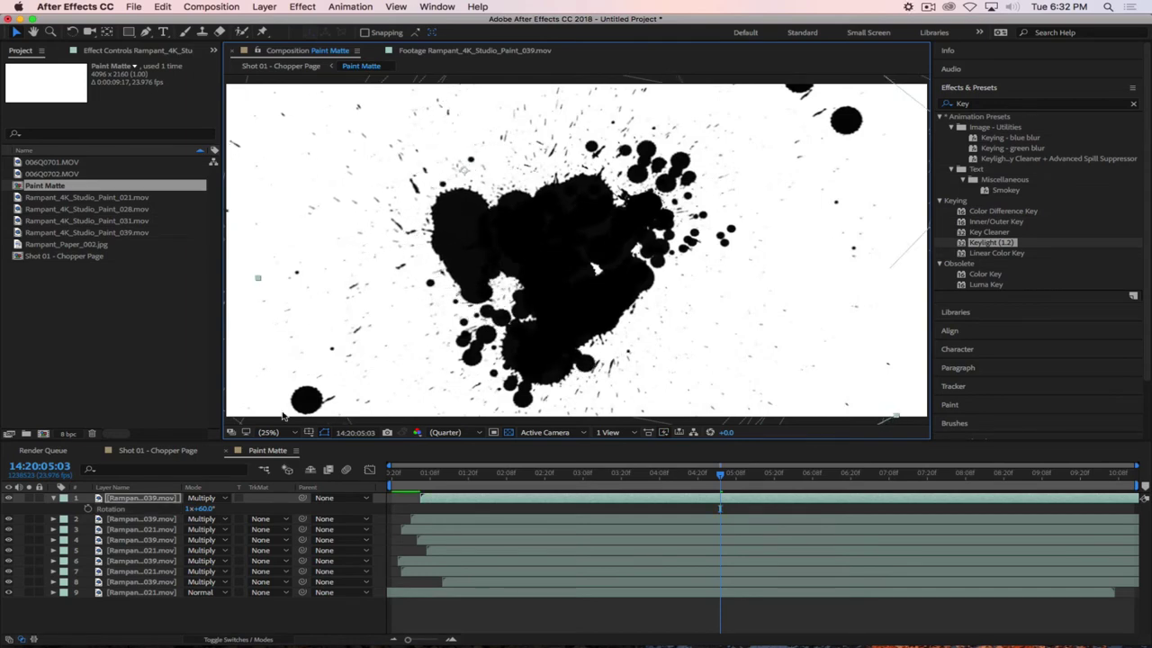
Check the filled-in paint reveal in Shot 01 - Chopper Page by scrubbing back through the timeline, and collapse the Paint Matte layer
click(151, 453)
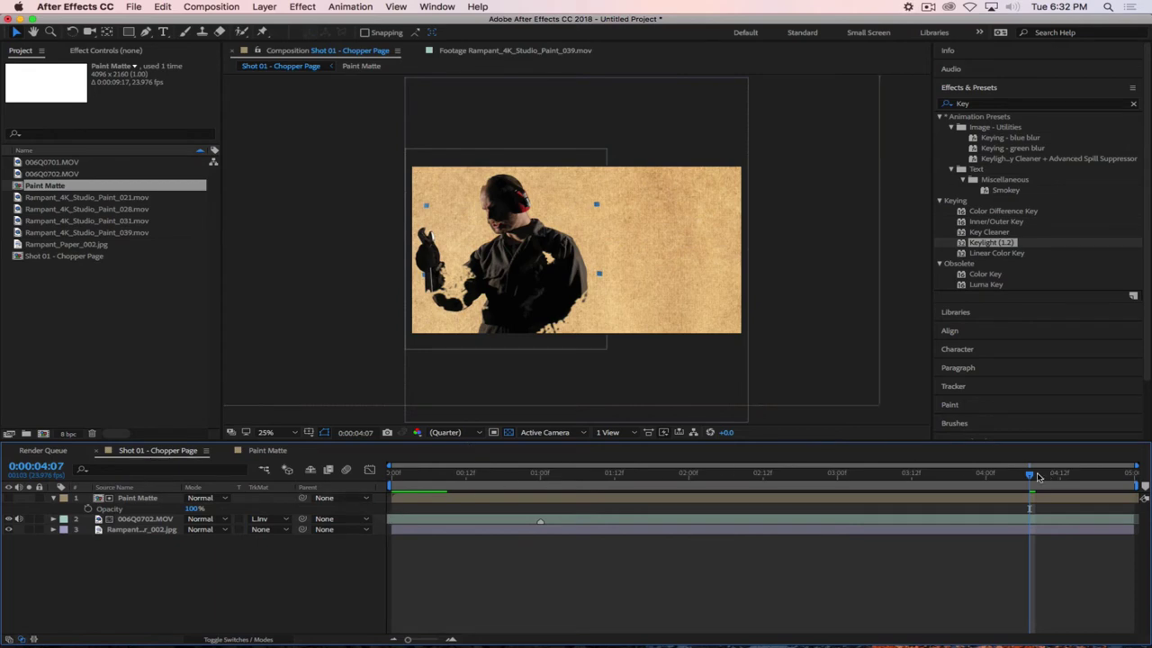
drag(1037, 476, 791, 526)
key(alt+bracketright)
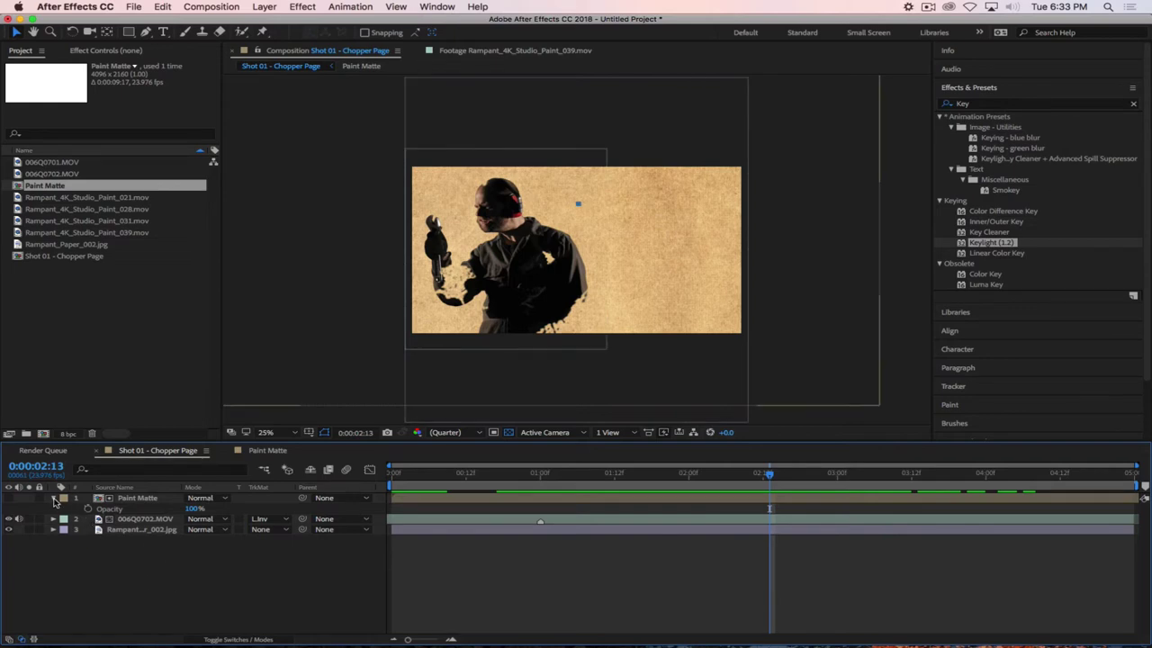
click(53, 497)
Go to 0:00:02:00, duplicate the 006Q0702.MOV layer and bring the copy above the Paint Matte layer
drag(769, 474, 686, 475)
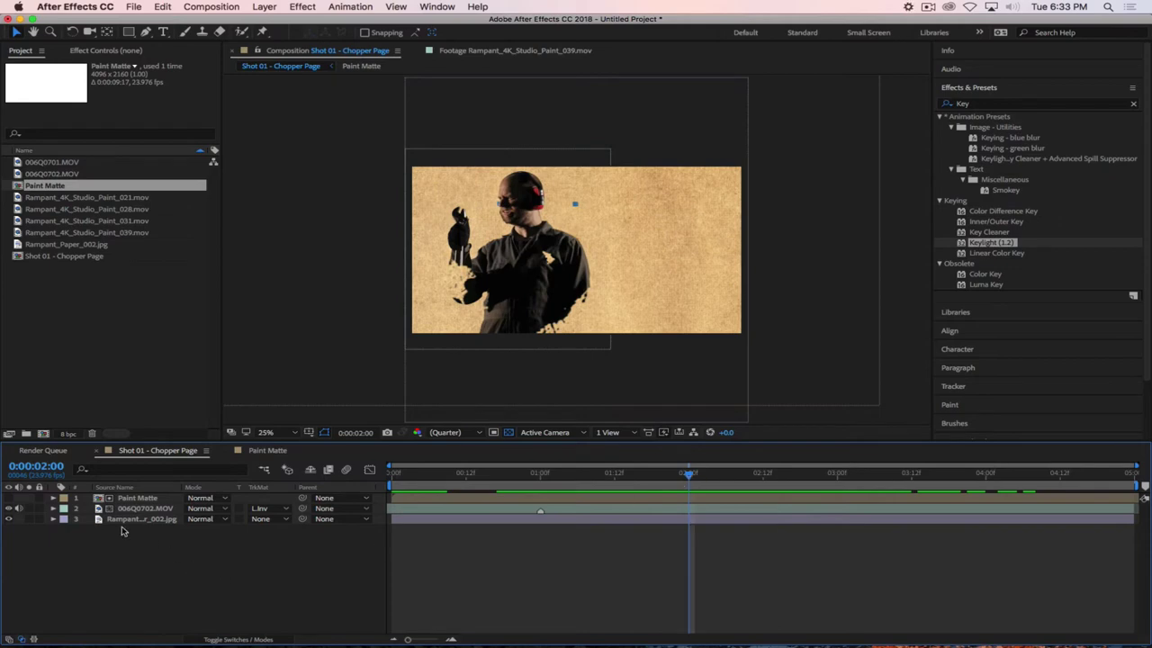
click(142, 508)
key(ctrl+d)
key(ctrl+shift+bracketright)
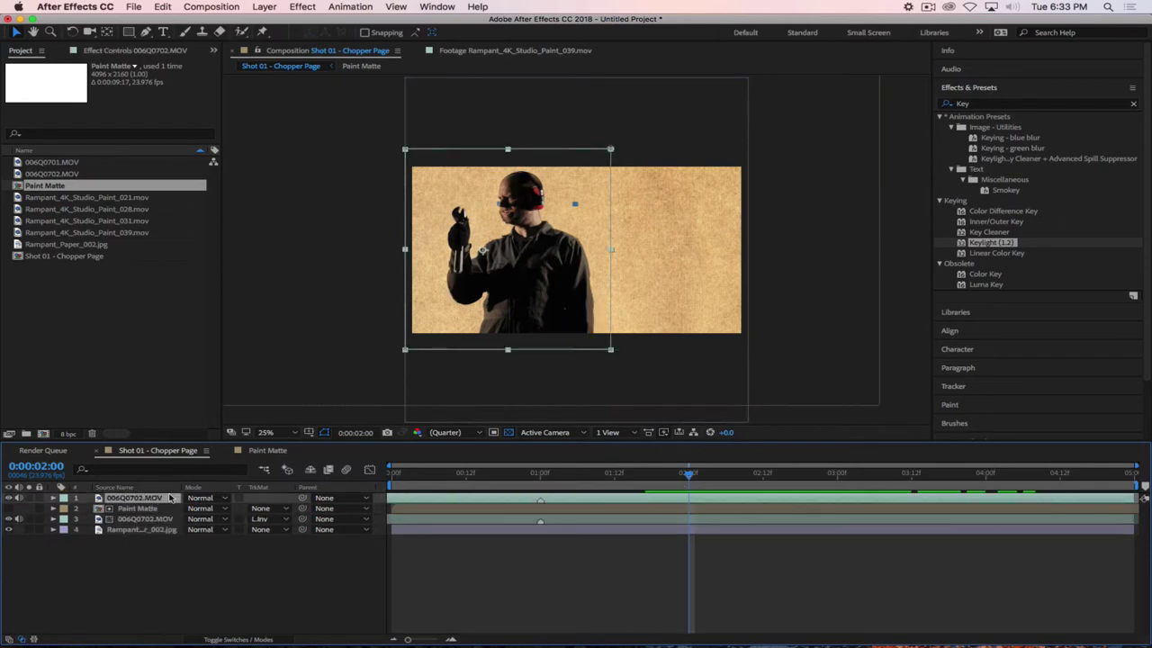
Keyframe the top 006Q0702.MOV layer's opacity at 100% at 0:00:02:00 and 0% at 0:00:01:16
key(t)
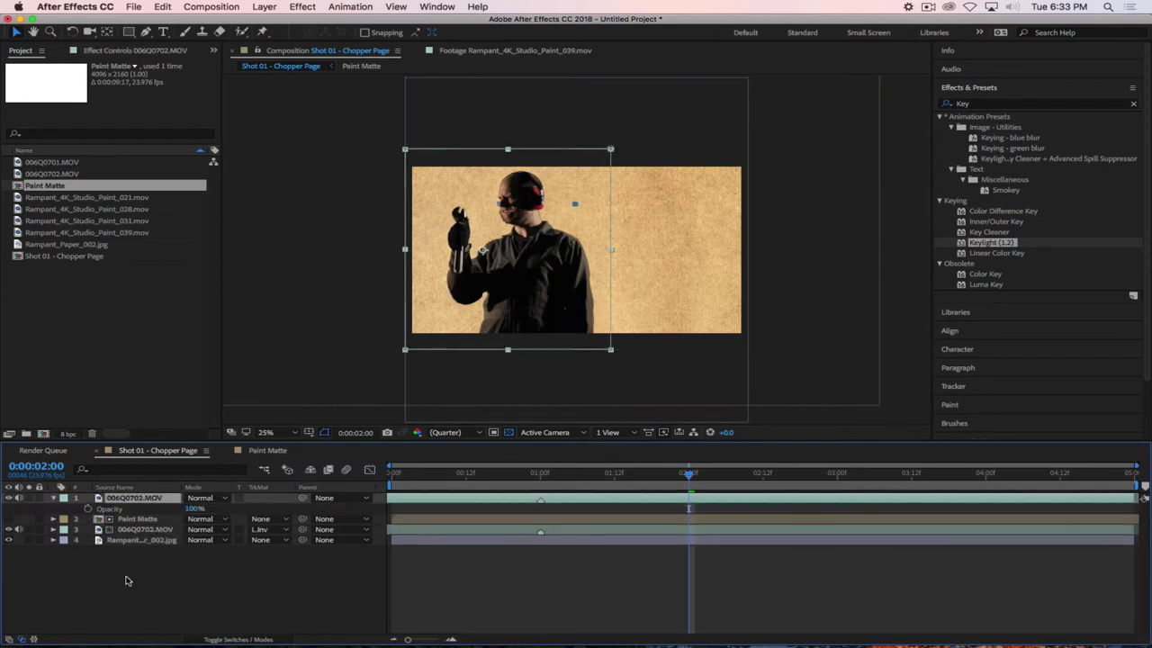
click(88, 508)
drag(688, 473, 639, 473)
drag(191, 508, 172, 509)
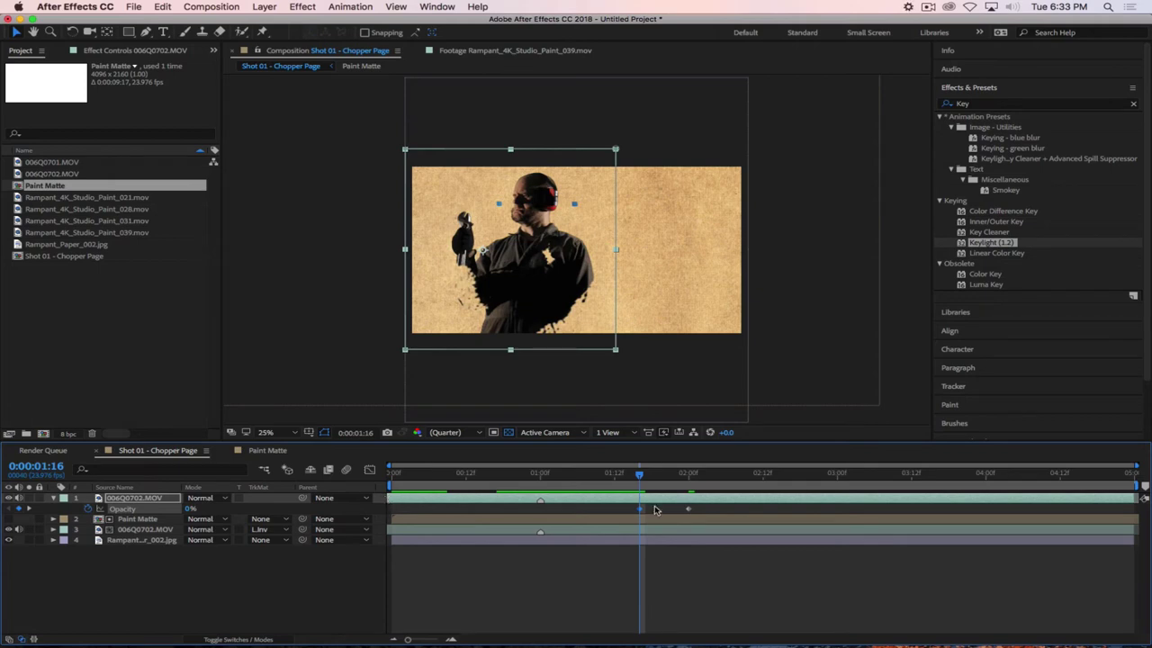
Try shifting the top 006Q0702.MOV layer a few frames earlier and check the opacity fade
drag(638, 477, 645, 514)
key(shift+Page_Up)
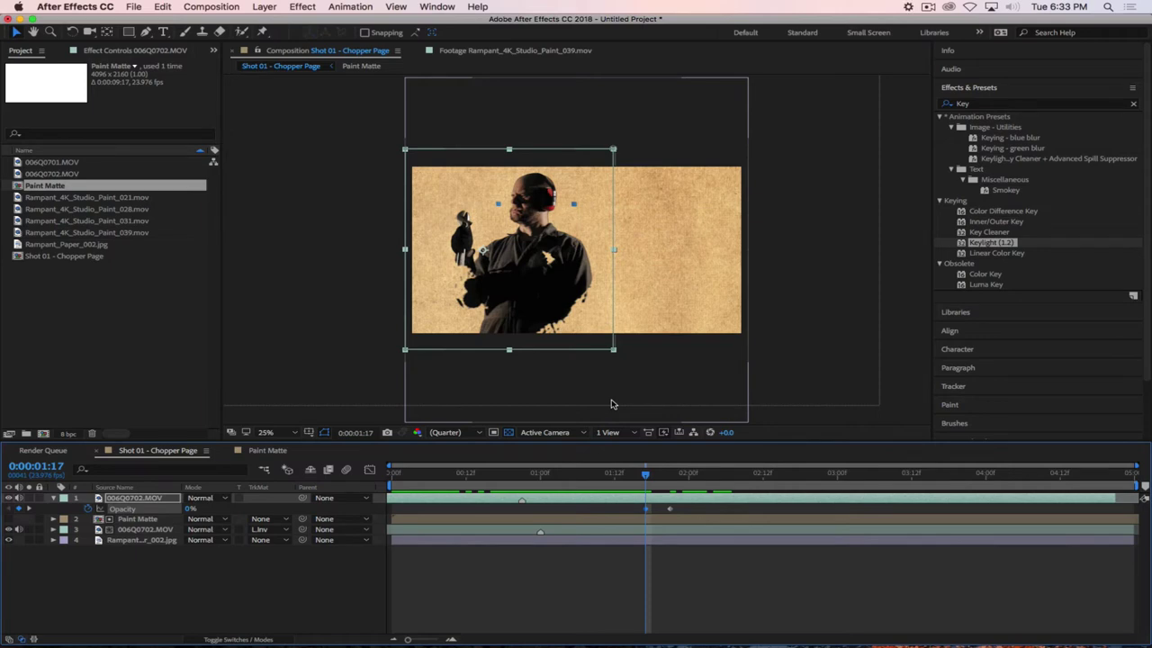
drag(647, 475, 682, 479)
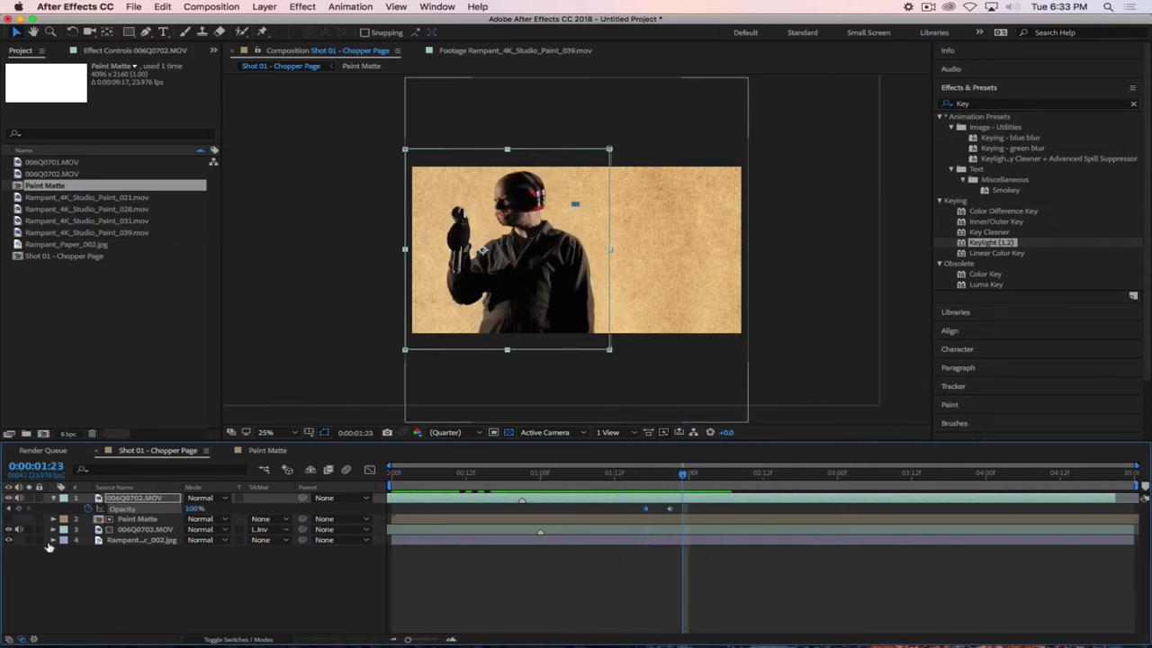
key(shift+Page_Up)
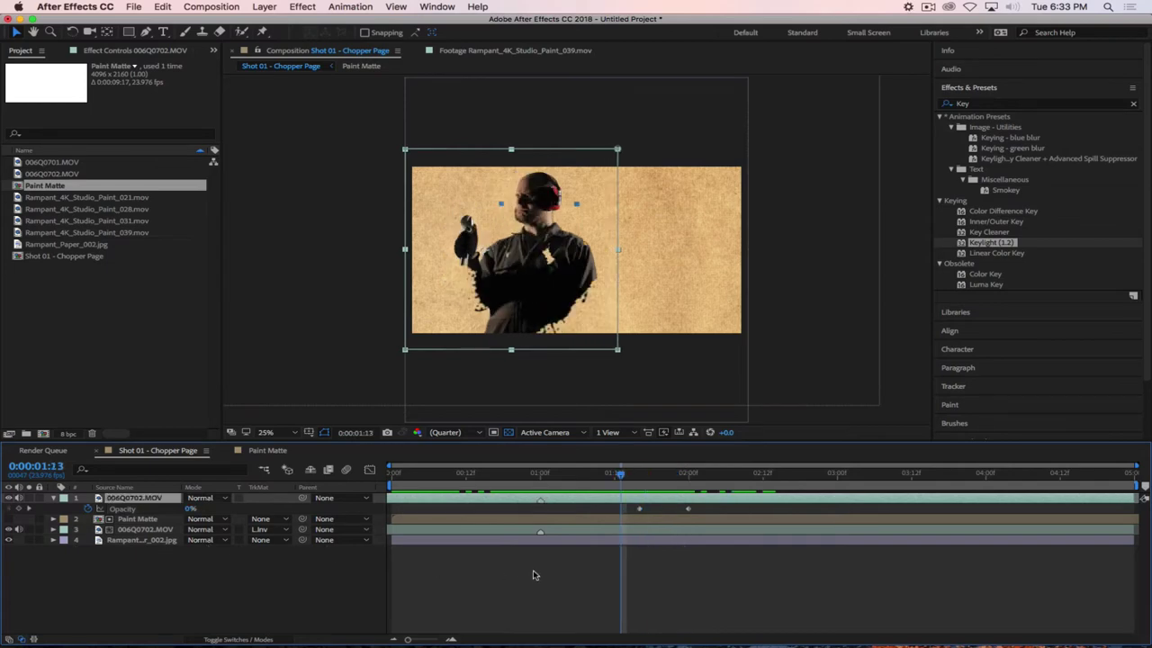
Shorten the top layer's fade-in by moving its 100% opacity keyframe to about 0:00:01:19, and scrub through the transition
drag(621, 479, 613, 510)
click(632, 511)
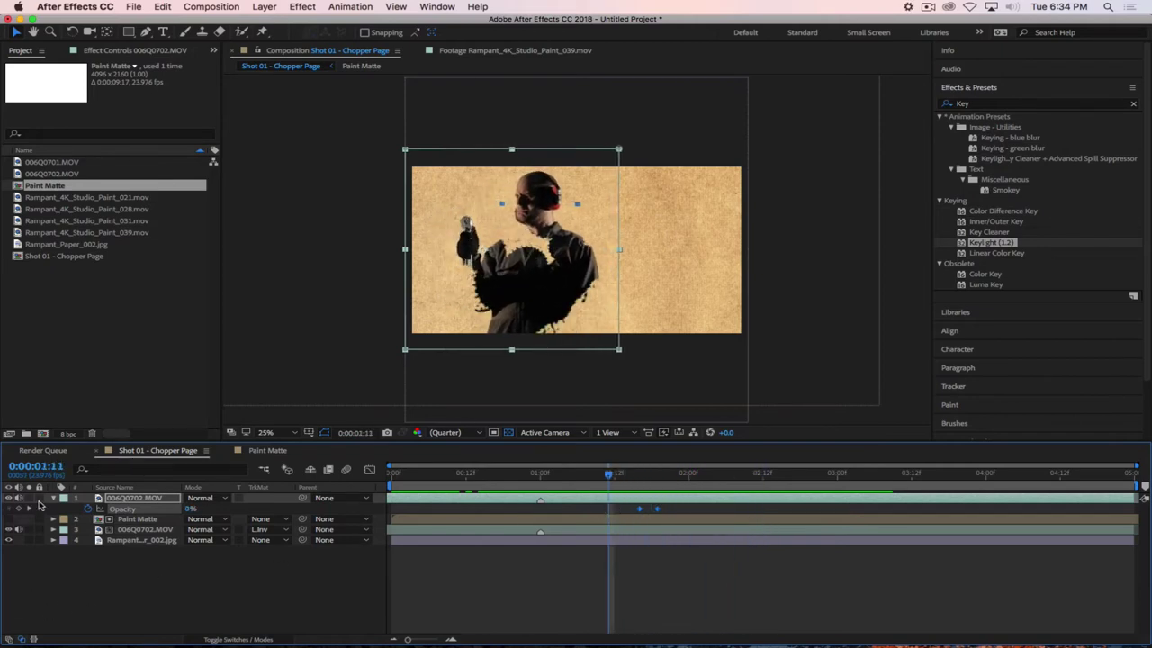
click(53, 498)
click(110, 560)
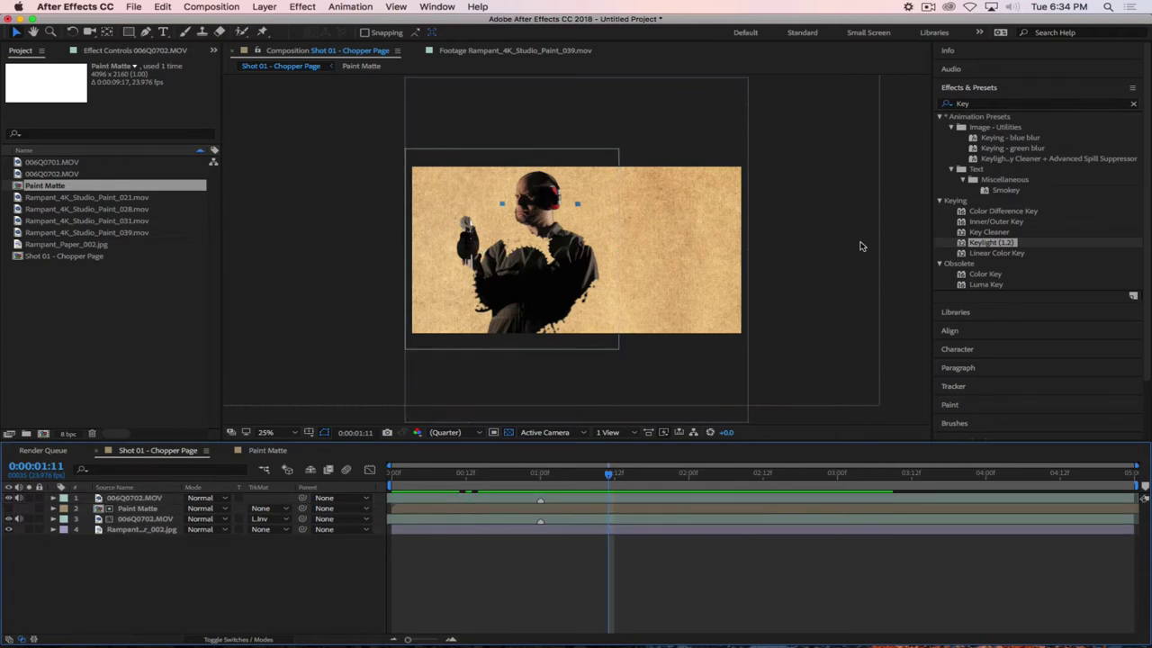
drag(512, 472, 657, 474)
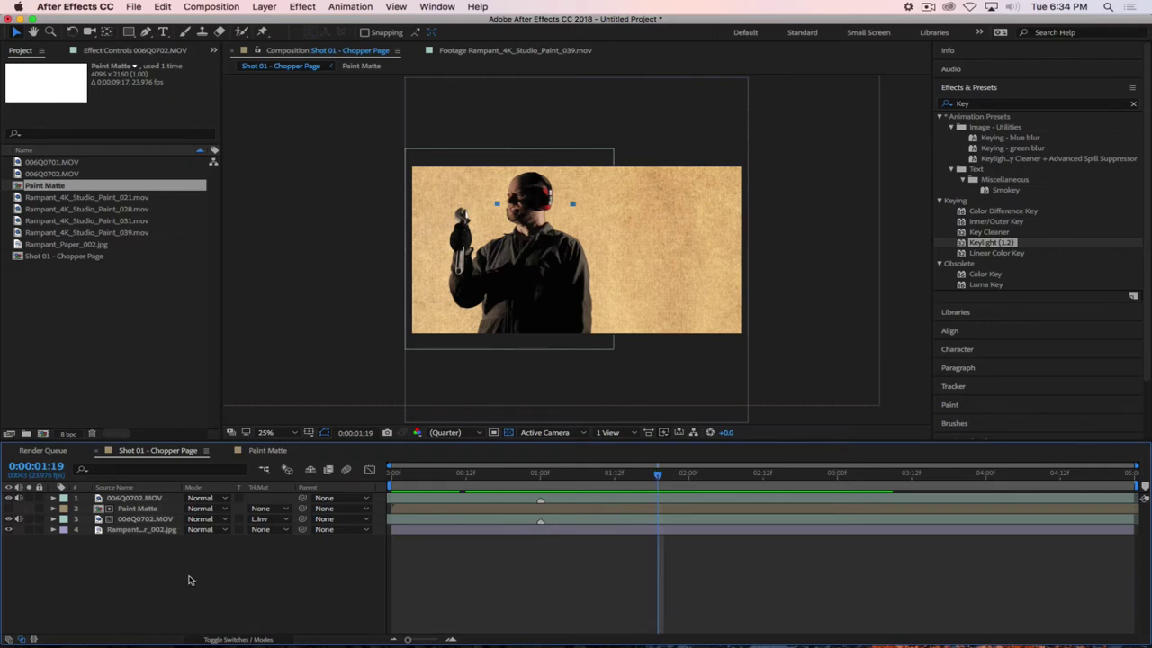
Create a new 1920 x 1080 composition named Master Comp with a duration of 0:00:10:00
click(106, 298)
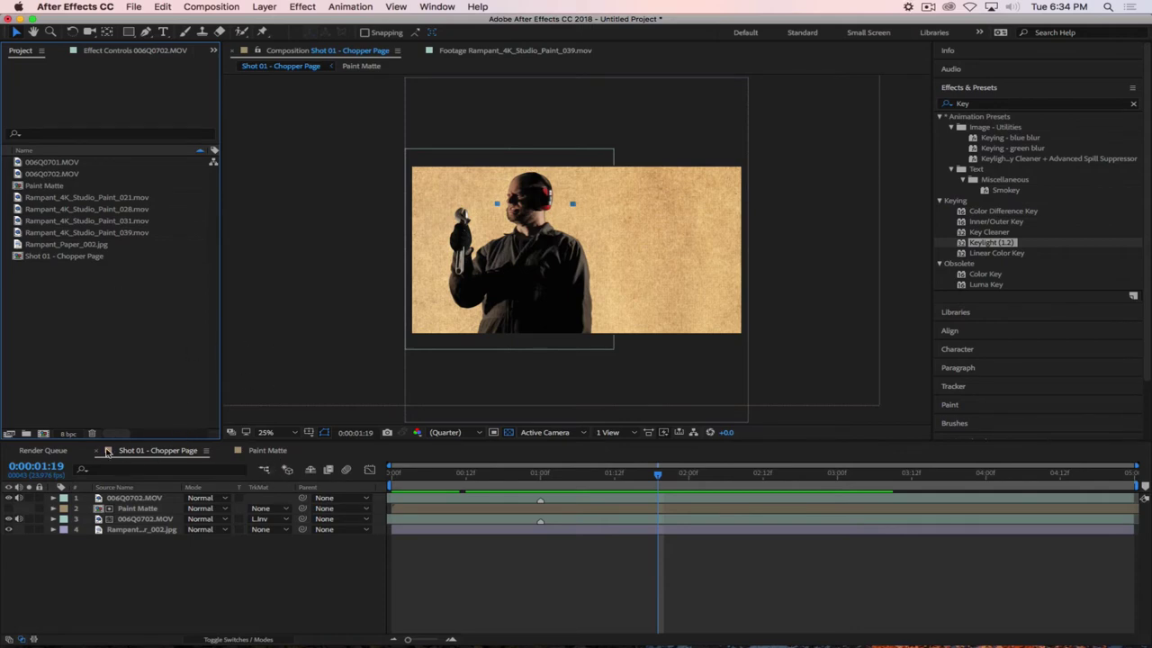
click(43, 433)
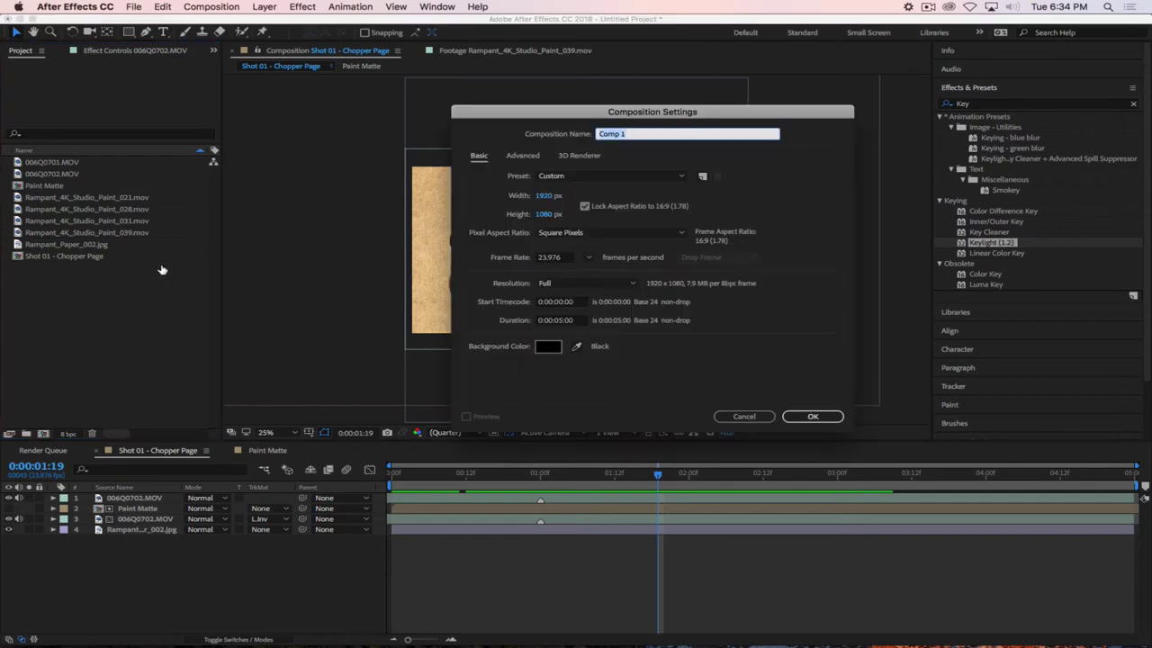
text(Master)
click(562, 320)
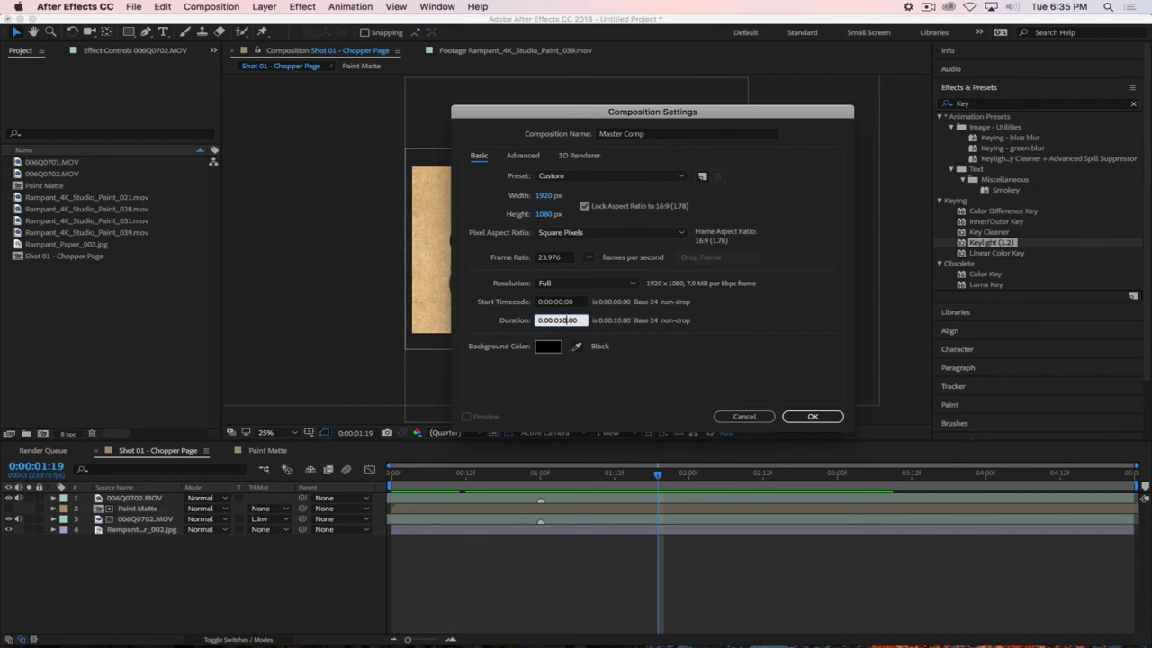
click(815, 420)
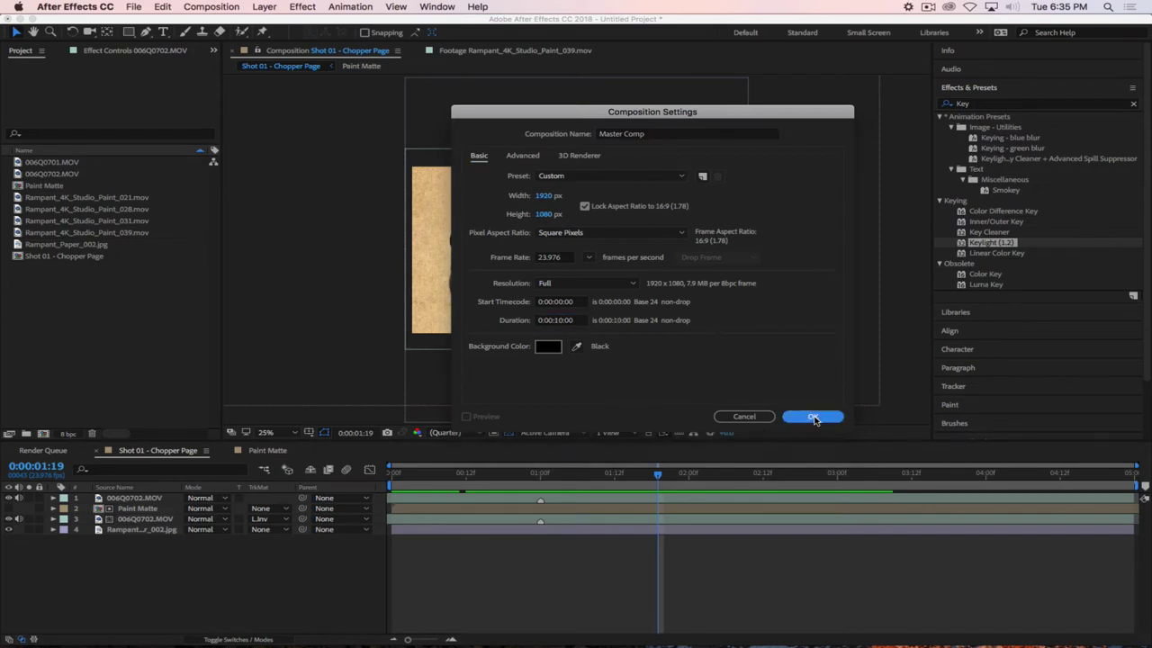
Duplicate the Shot 01 - Chopper Page composition in the project and open the copy
click(106, 312)
click(22, 268)
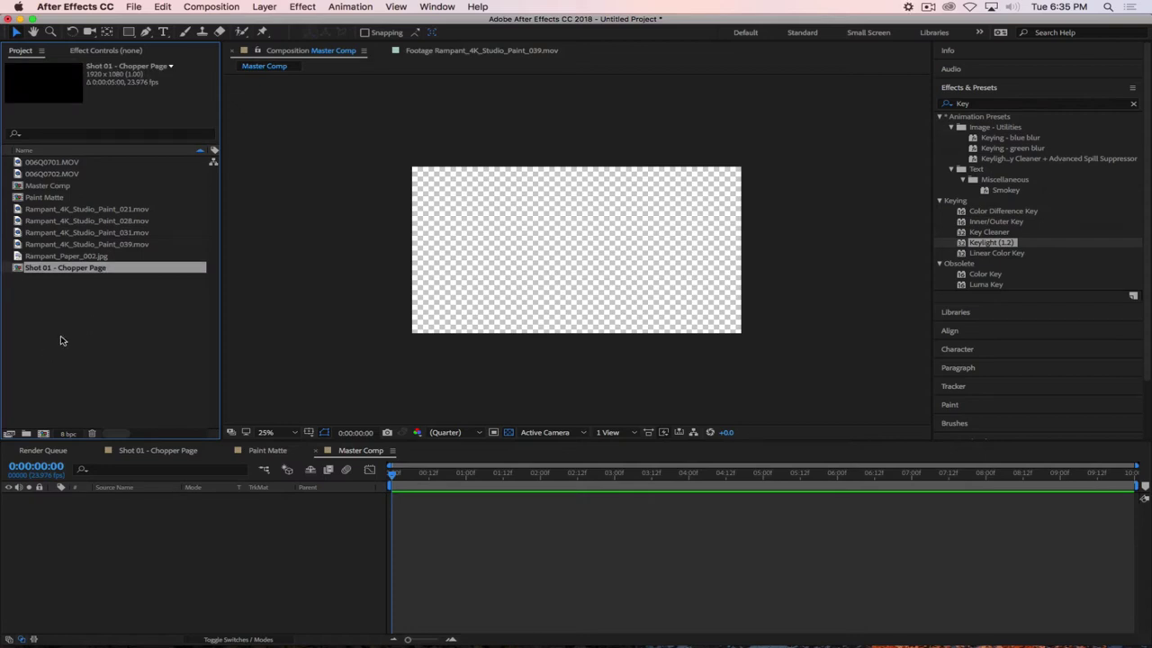
key(super+d)
double_click(15, 281)
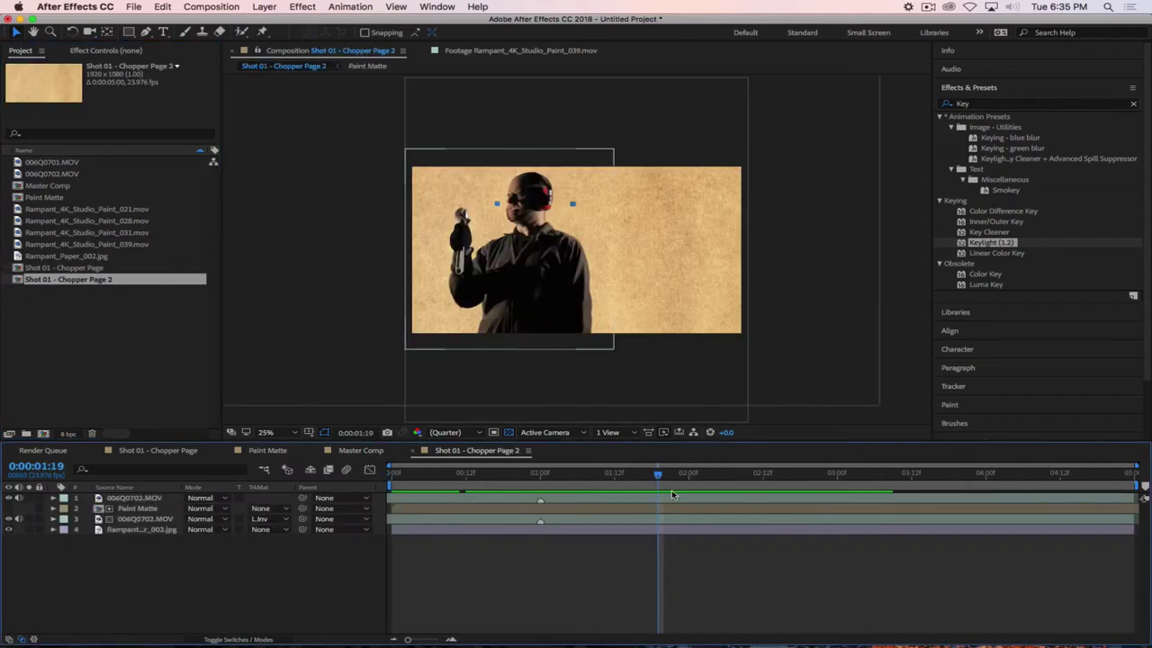
Move both 006Q0702.MOV layers to 1131, 540 and the Paint Matte layer to 1398, 468 together, placing the man on the frame's right side
click(137, 508)
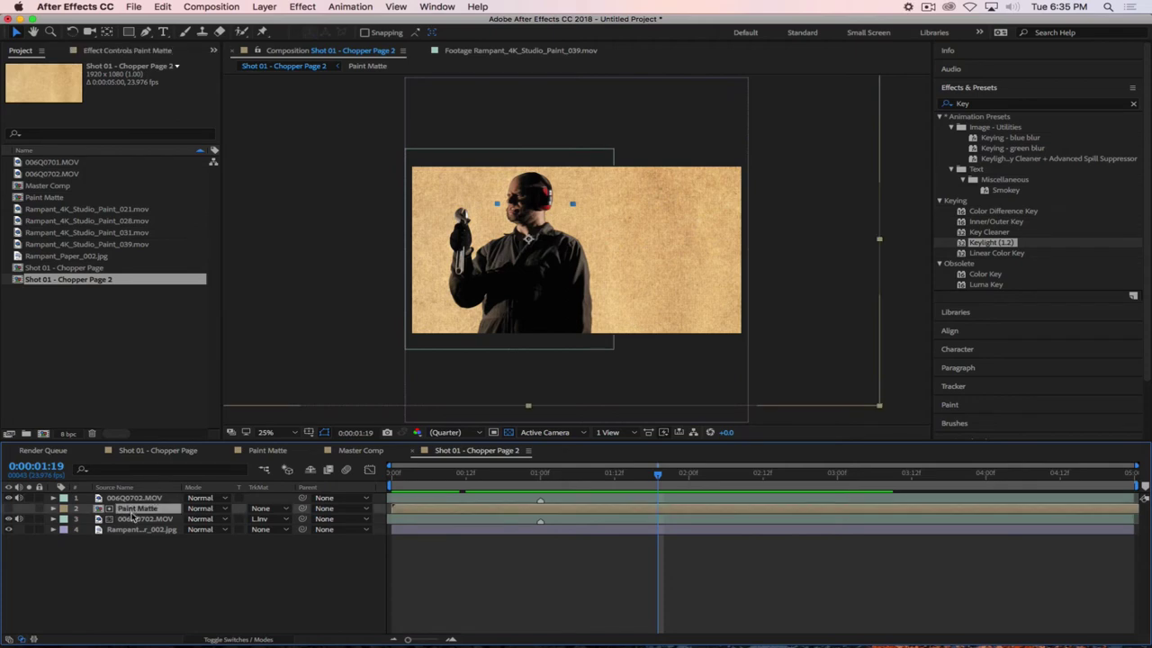
super+click(139, 519)
super+click(135, 497)
key(p)
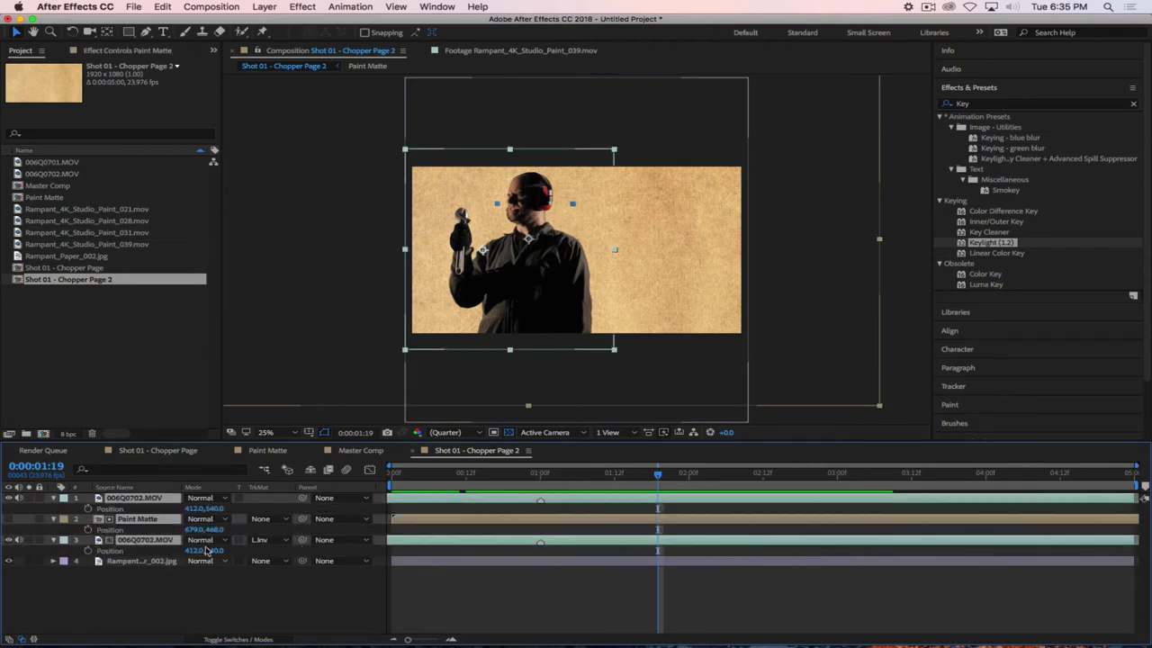
key(shift+Right)
key(shift+Right)
key(shift+Right)
key(shift+Right)
key(shift+Right)
key(shift+Right)
key(shift+Right)
key(shift+Right)
key(shift+Right)
key(shift+Right)
key(shift+Right)
key(shift+Right)
key(shift+Right)
key(shift+Right)
key(shift+Right)
key(shift+Right)
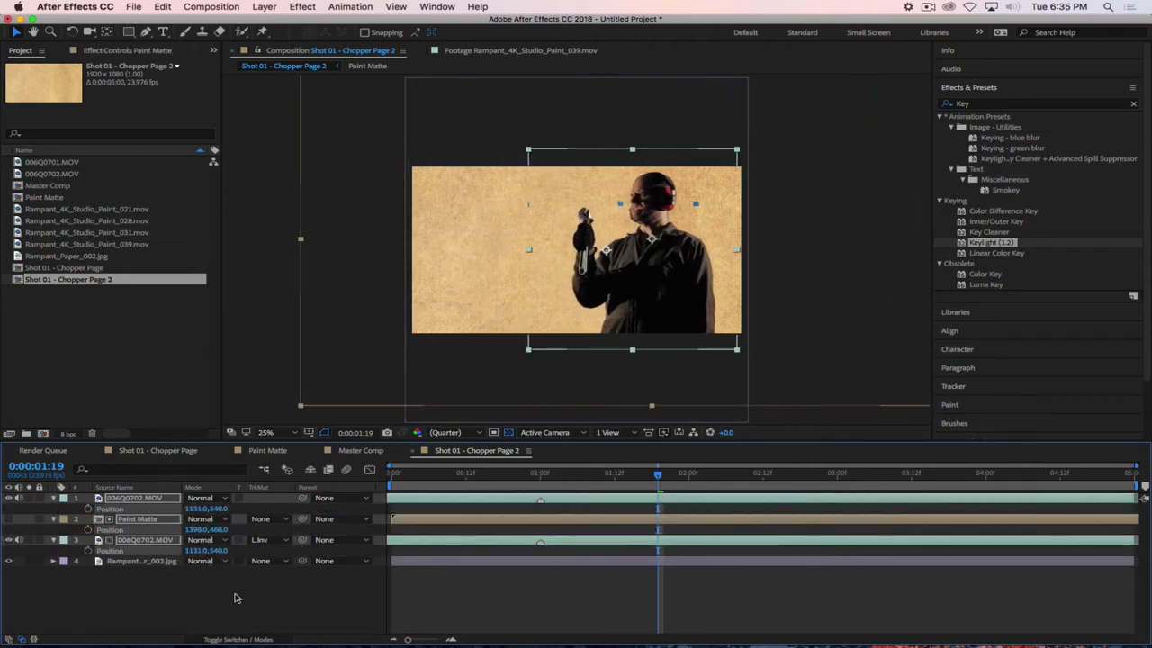
key(p)
click(64, 550)
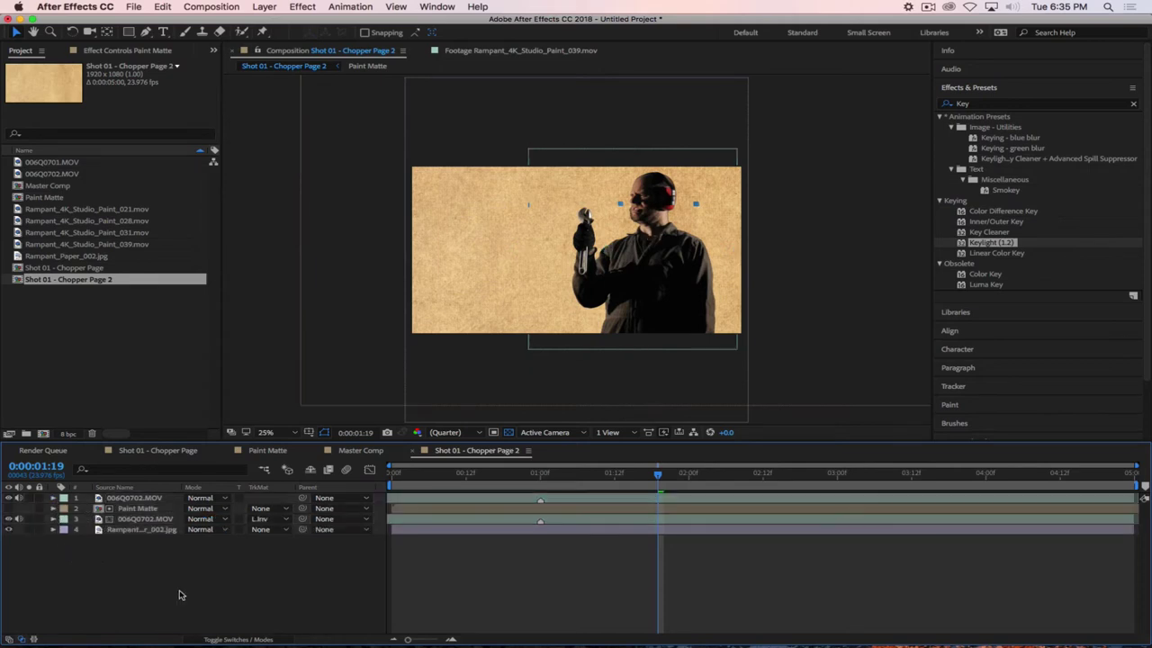
Add an adjustment layer above all layers in Shot 01 - Chopper Page 2 and apply the Tint effect to it
click(263, 7)
mouse_move(274, 23)
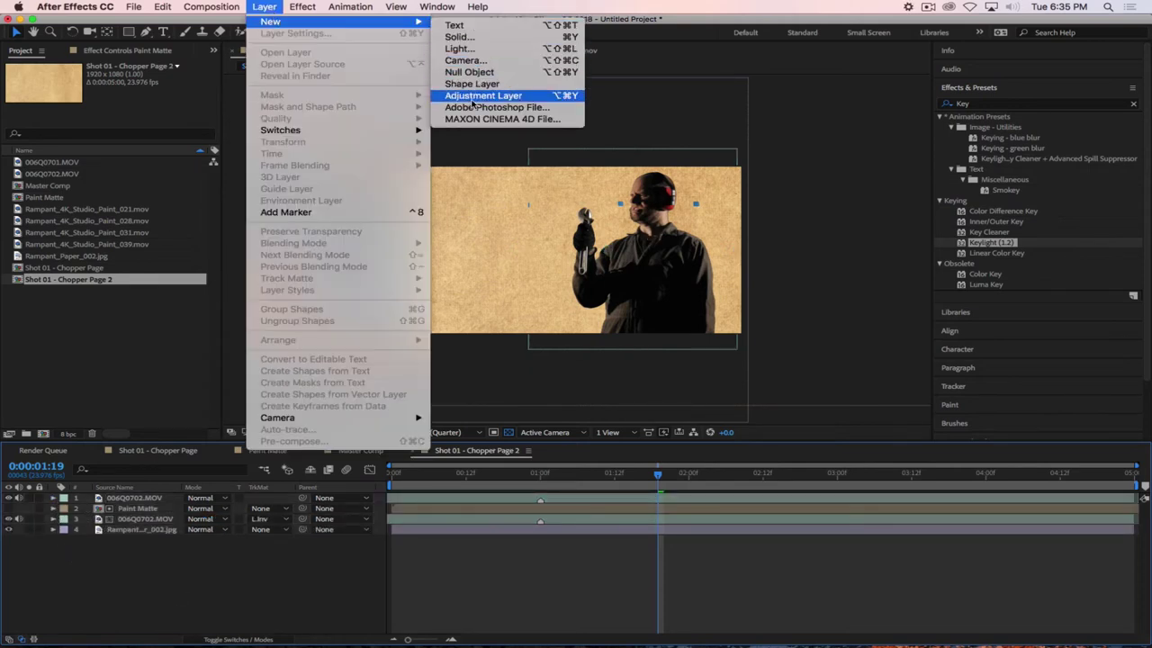
click(485, 94)
key(super+5)
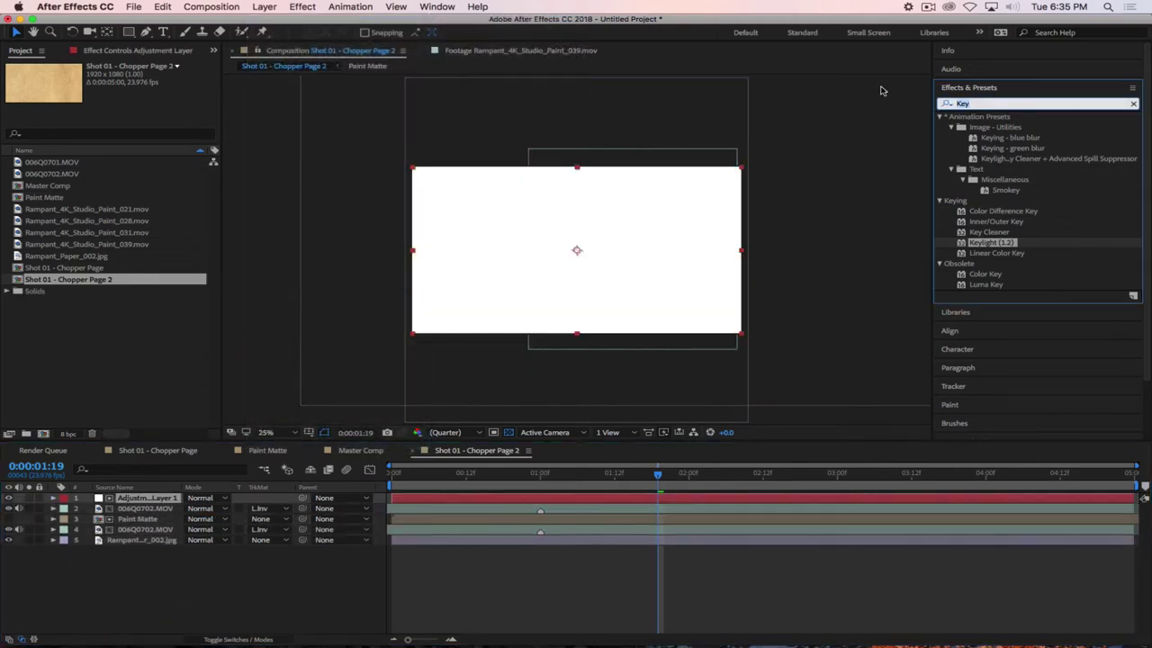
text(Tint)
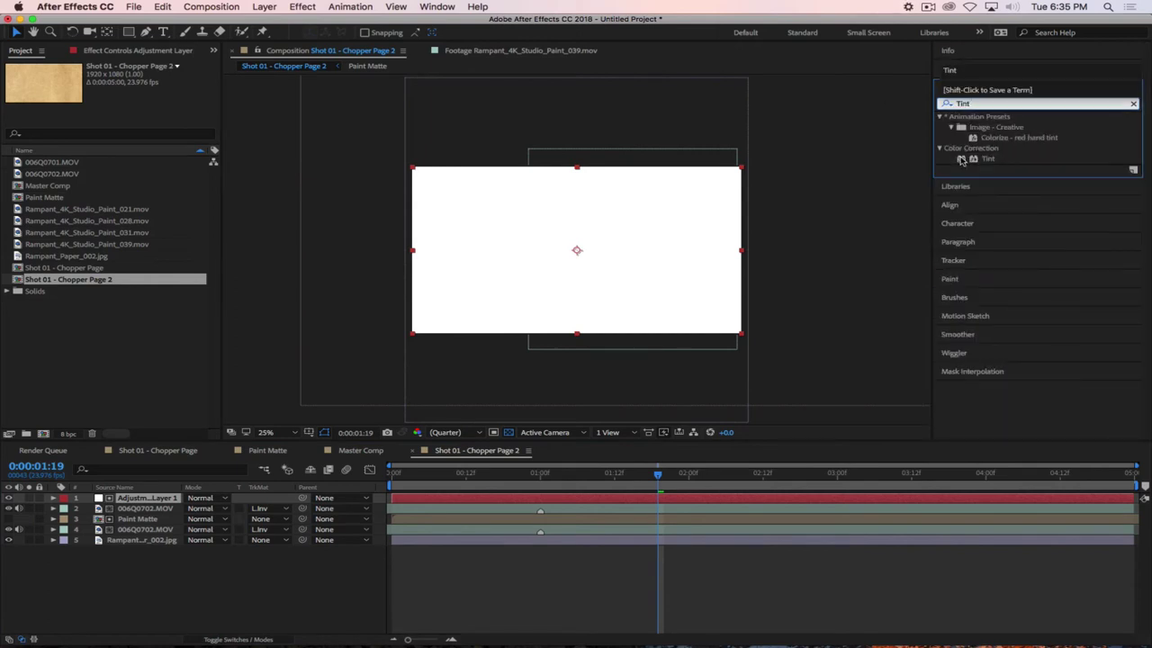
drag(961, 159, 217, 505)
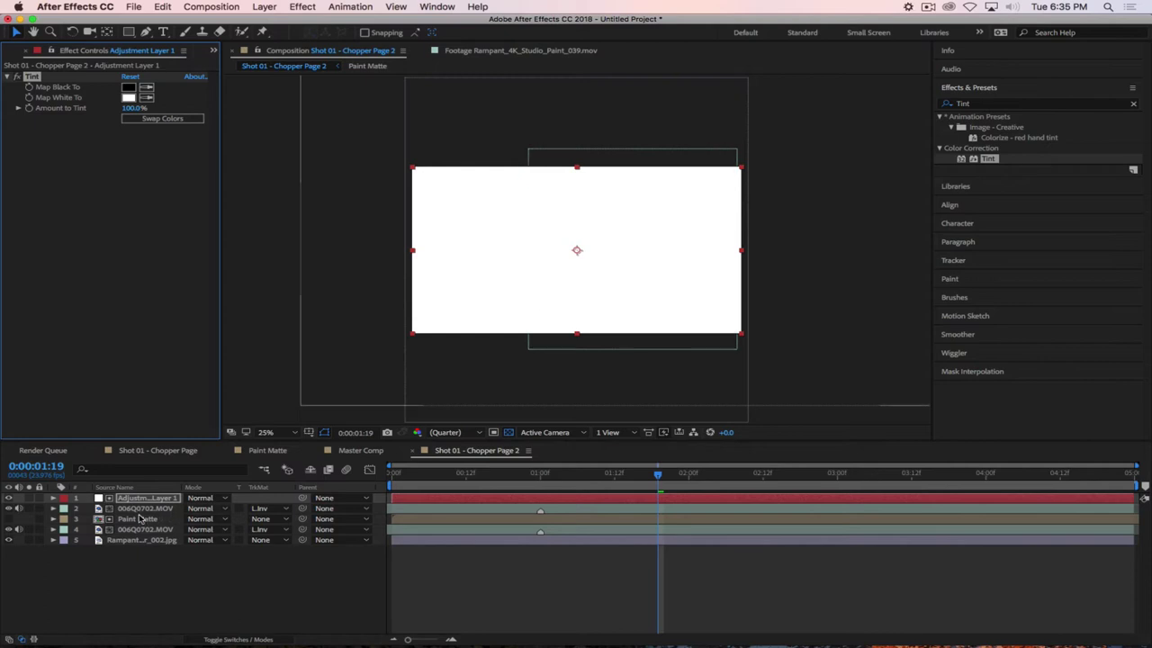
Set the track matte of the 006Q0702.MOV layer directly beneath the adjustment layer to None
click(261, 508)
click(274, 516)
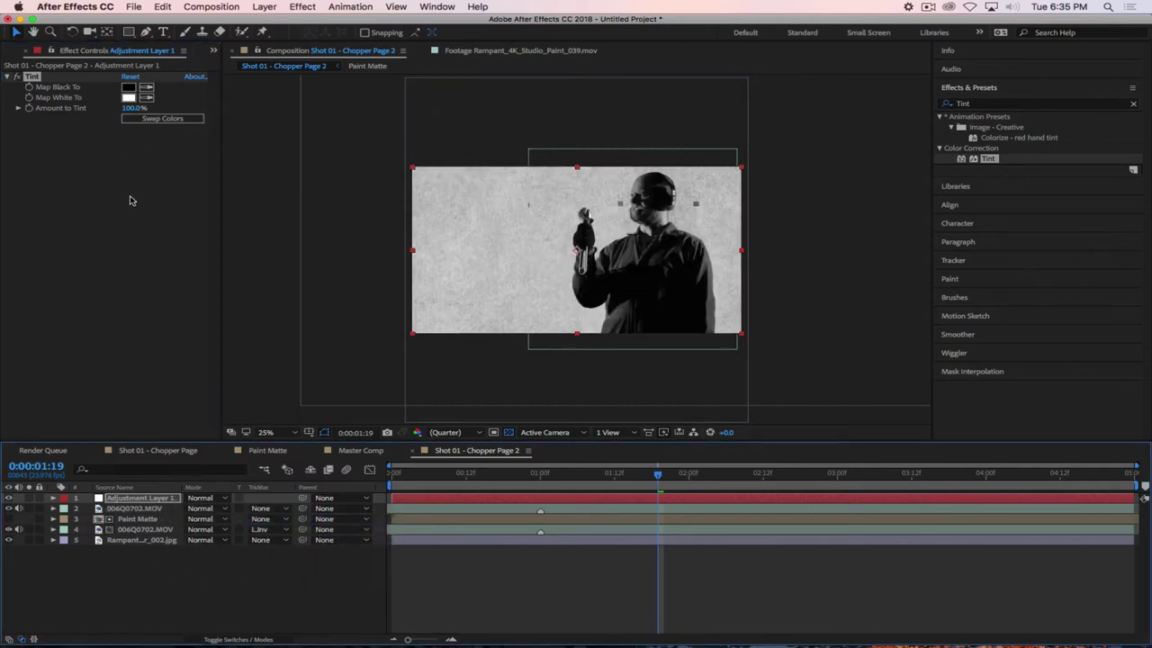
click(182, 574)
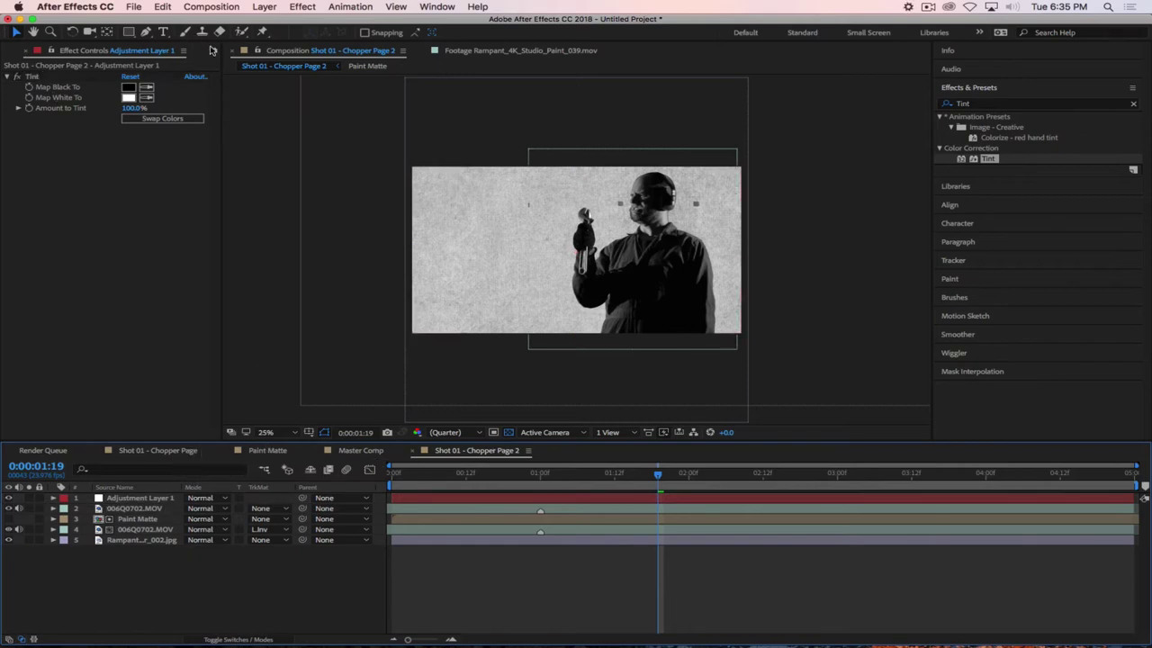
Rename the Shot 01 - Chopper Page 2 composition in the project as Shot 02 - Chopper Page
key(super+0)
click(92, 279)
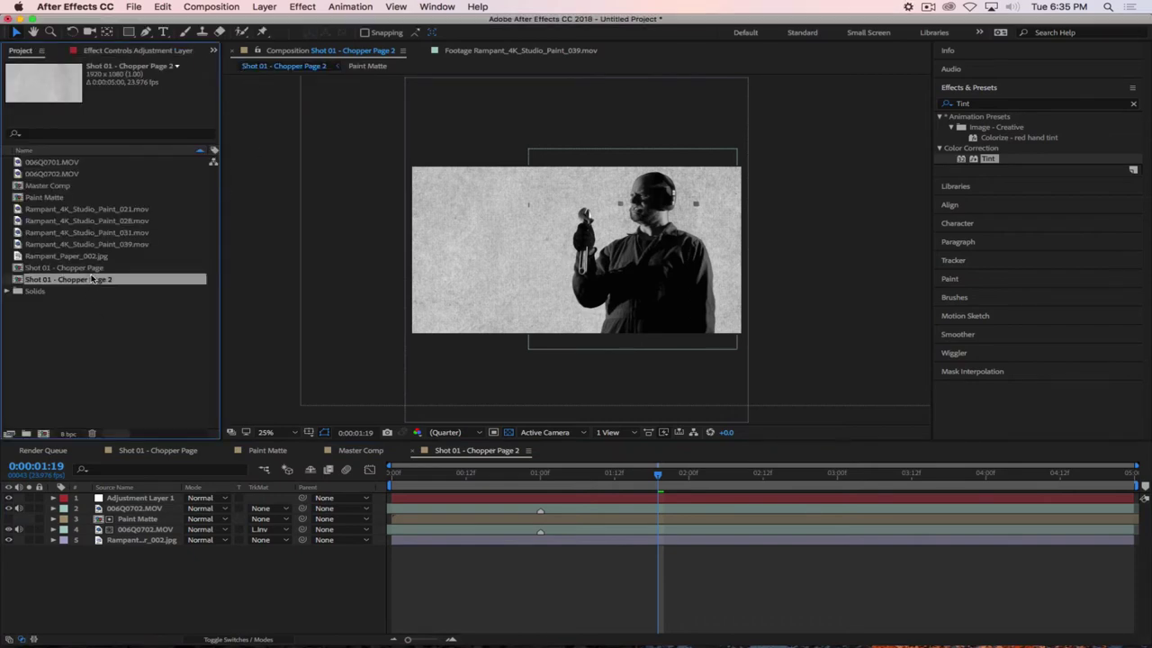
key(Return)
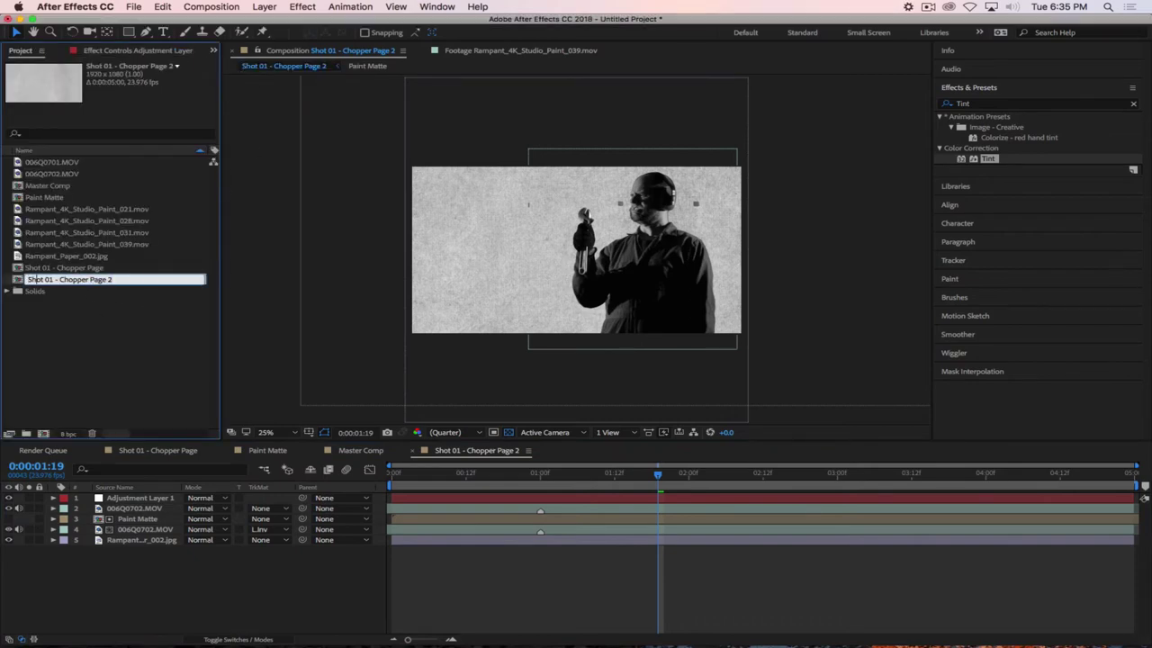
key(BackSpace)
key(BackSpace)
key(BackSpace)
text(2)
key(Return)
Open Master Comp and add the Shot 01 - Chopper Page and Shot 02 - Chopper Page compositions as layers, with Shot 01 above
double_click(36, 186)
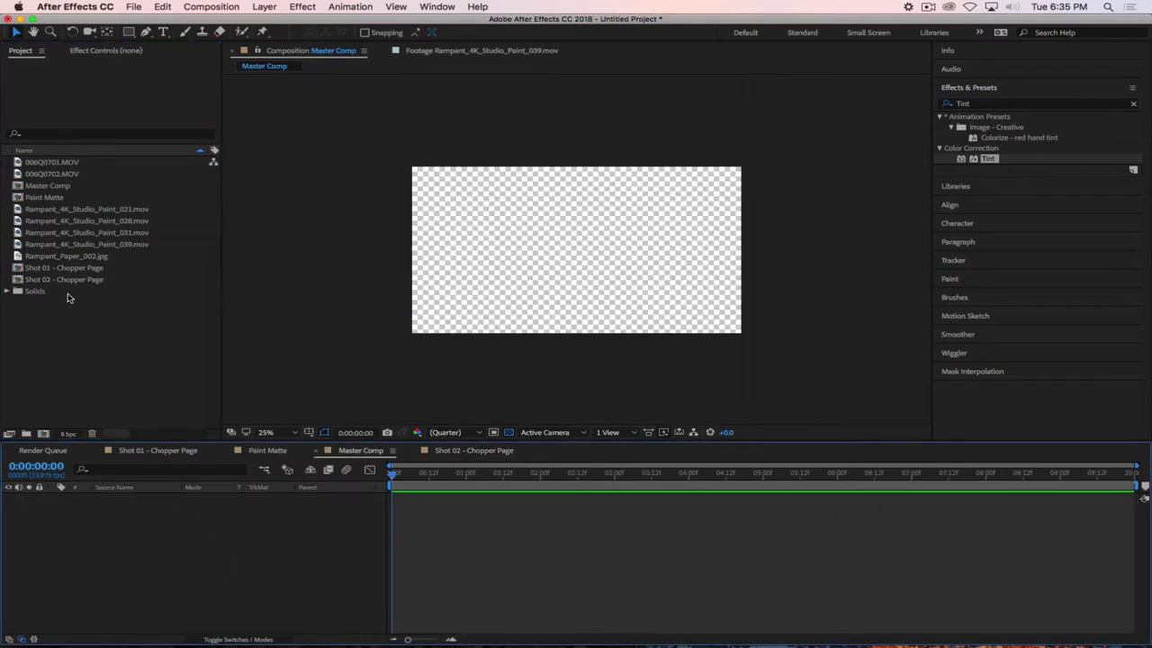
drag(18, 267, 140, 538)
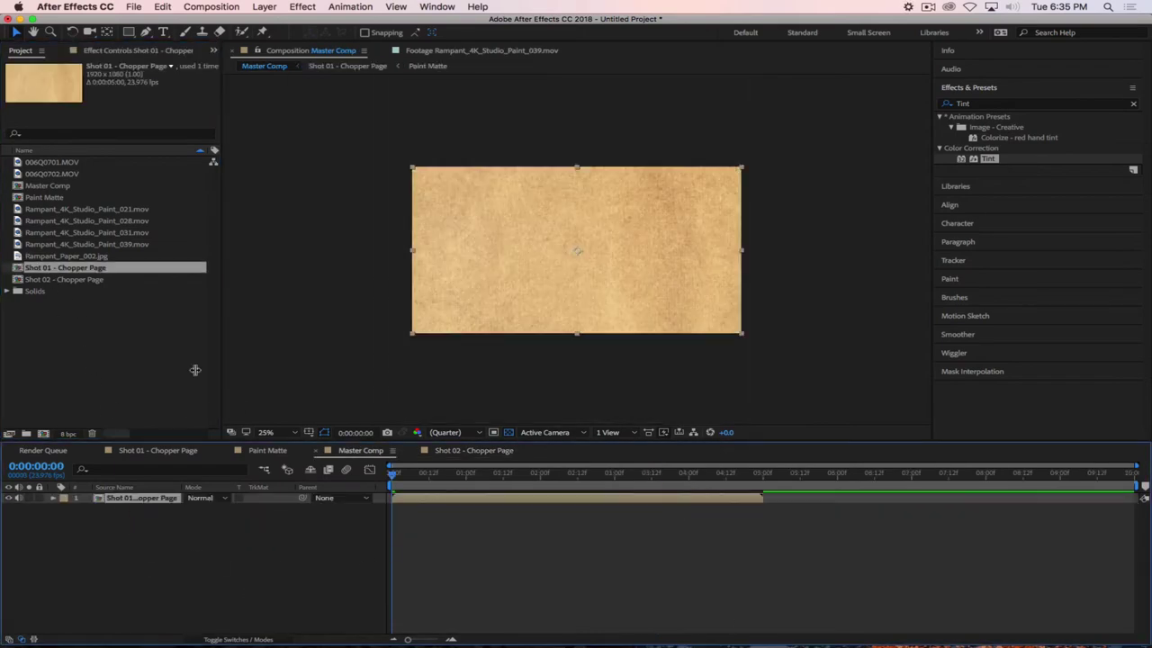
drag(17, 280, 187, 558)
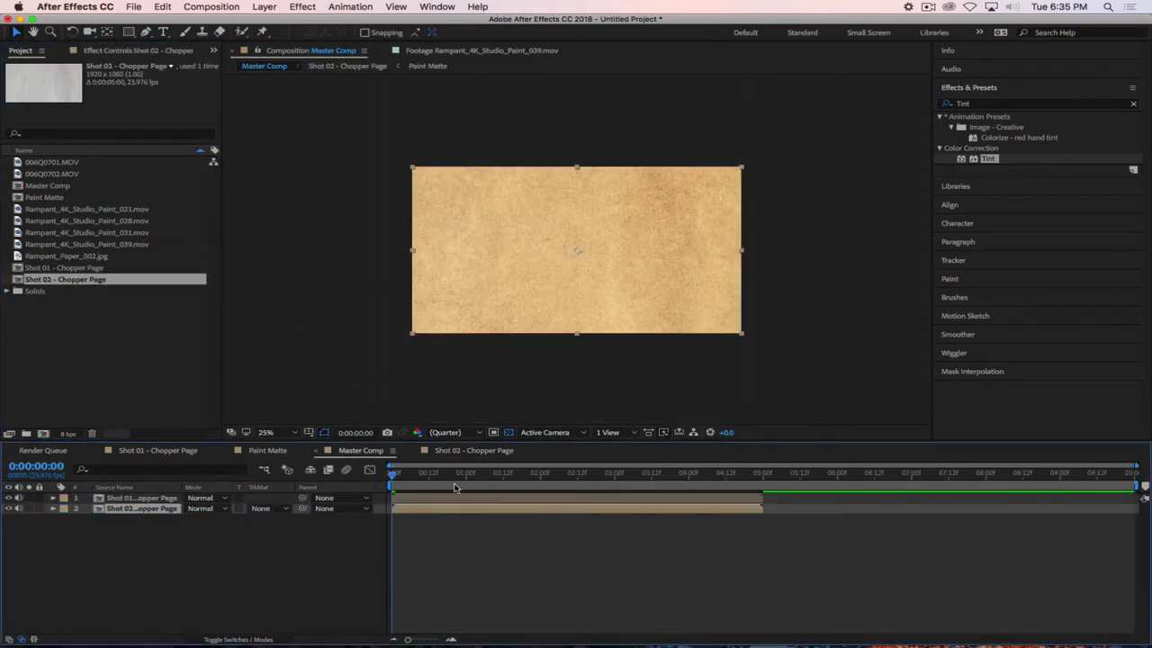
Shift the Shot 01 - Chopper Page layer to start at about 4:12 and widen the layer name column
drag(422, 497, 756, 515)
drag(727, 478, 237, 469)
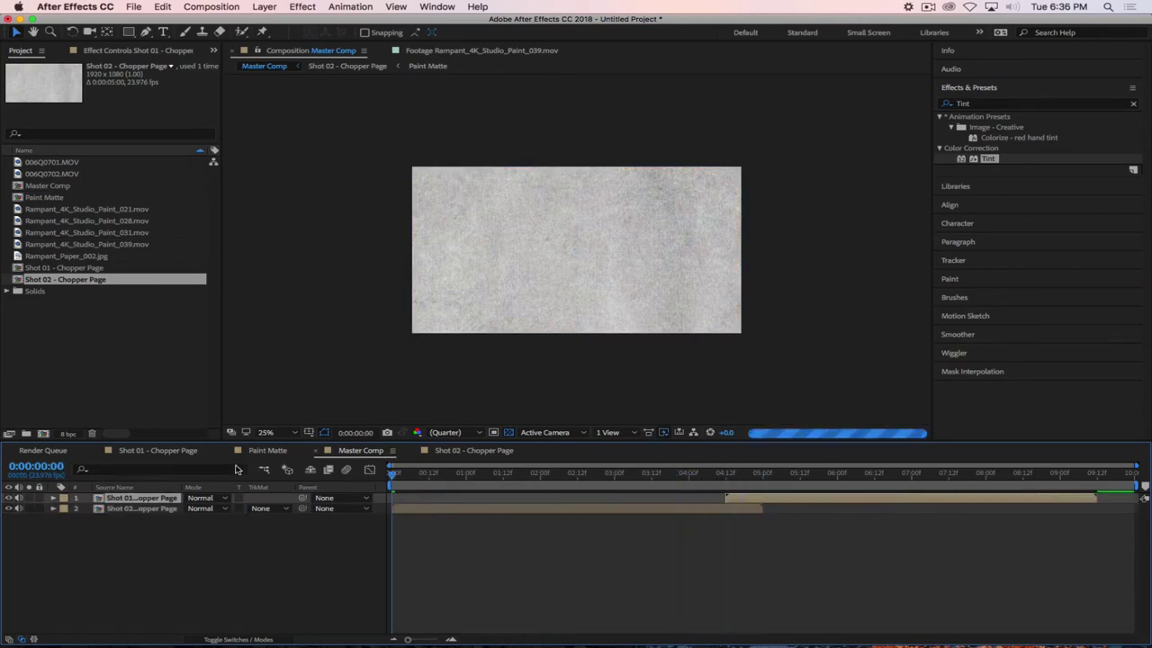
click(151, 510)
drag(180, 486, 216, 489)
click(435, 523)
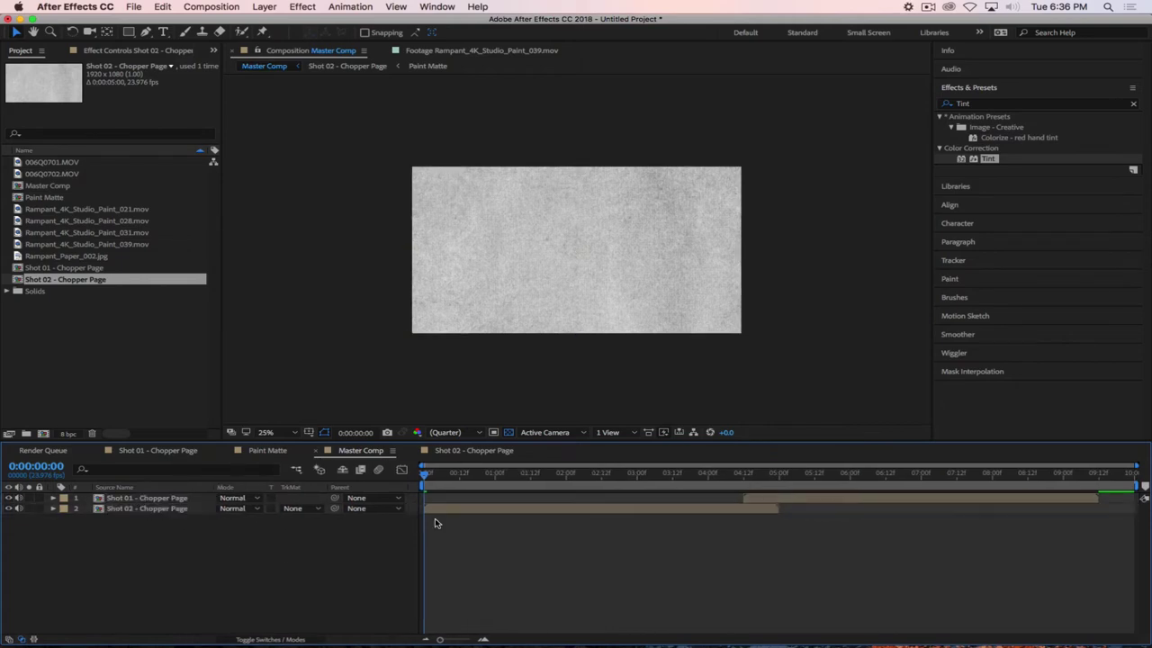
Search the effects for CC Page Turn and try to apply it to the Shot 02 - Chopper Page layer
click(997, 101)
text(cc)
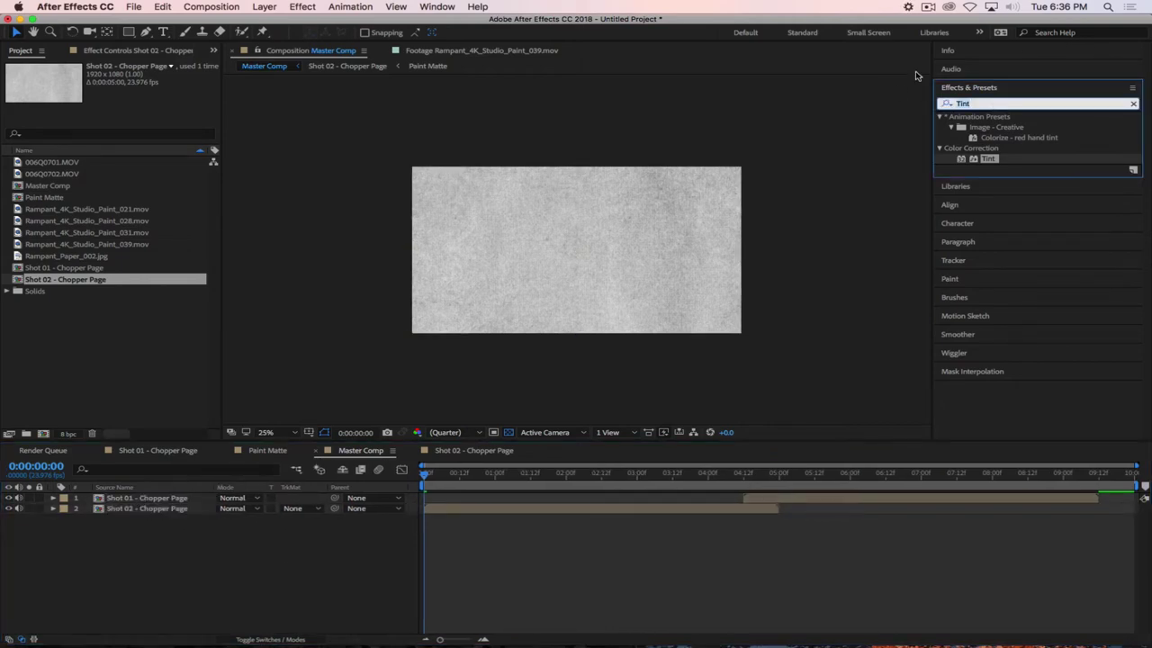
text( Page Turn)
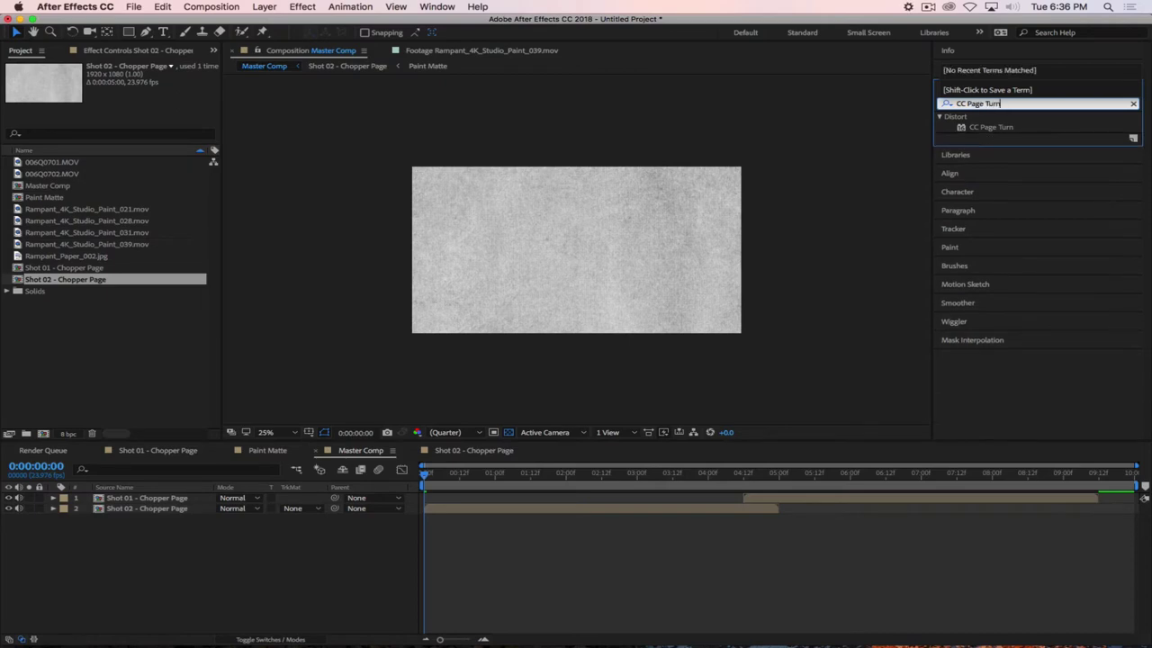
drag(960, 128, 134, 510)
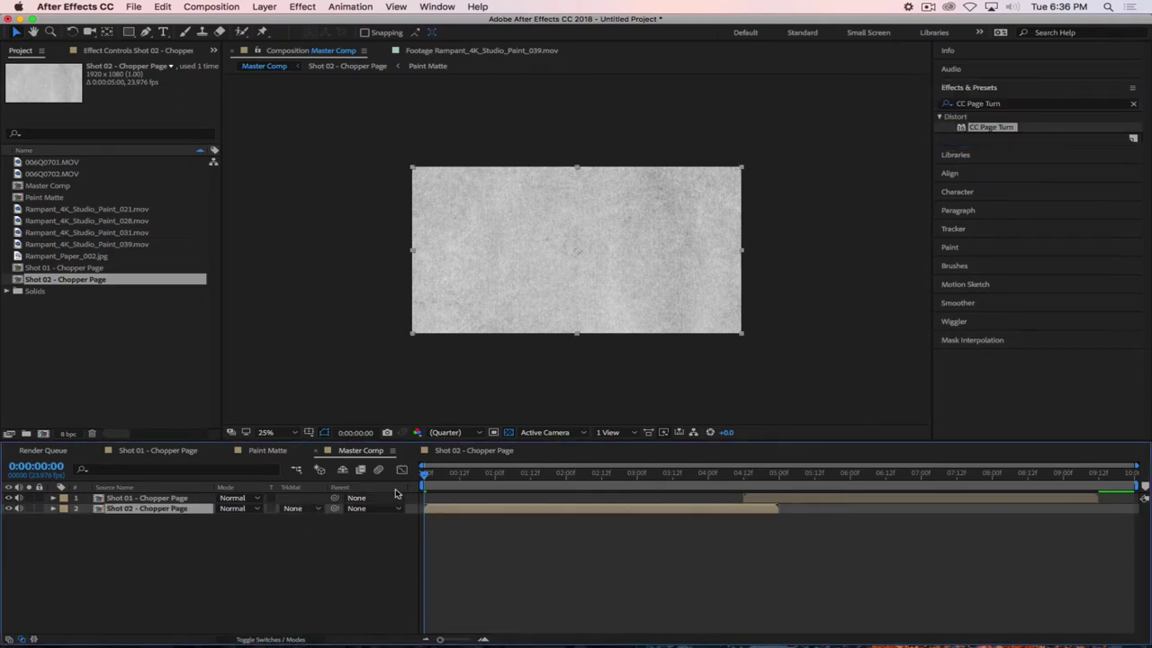
Move the Shot 01 - Chopper Page layer to start at 0:00 and the Shot 02 - Chopper Page layer to start at about 4:12
click(120, 498)
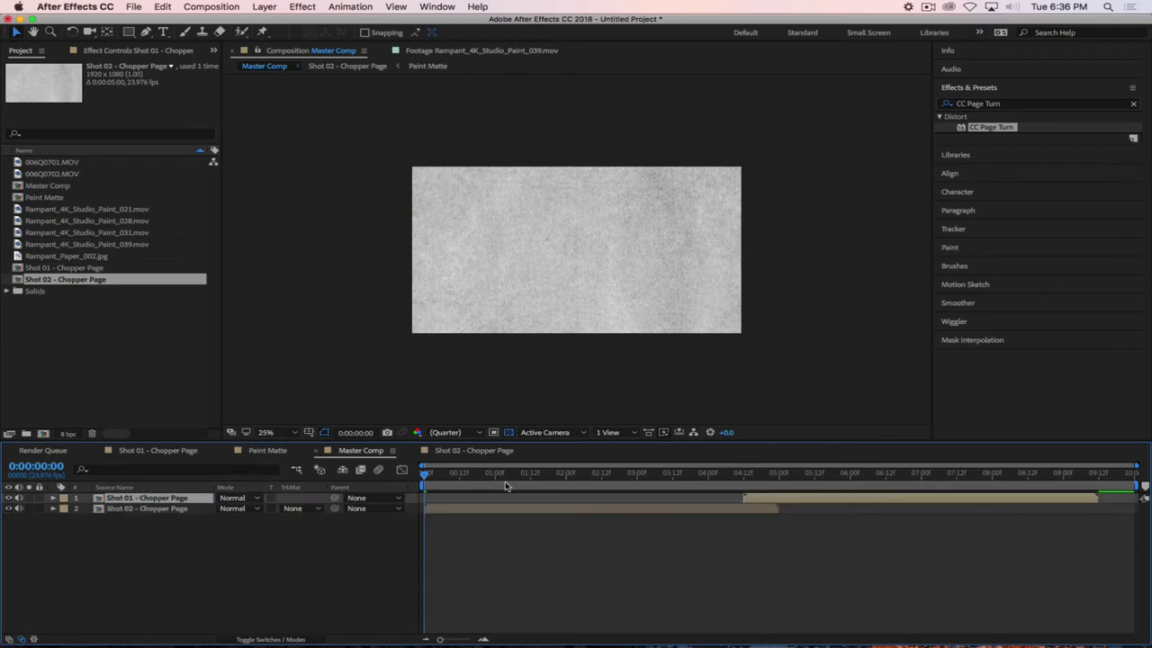
mouse_move(756, 497)
mouse_down()
mouse_move(435, 514)
mouse_move(766, 517)
mouse_move(753, 513)
mouse_up()
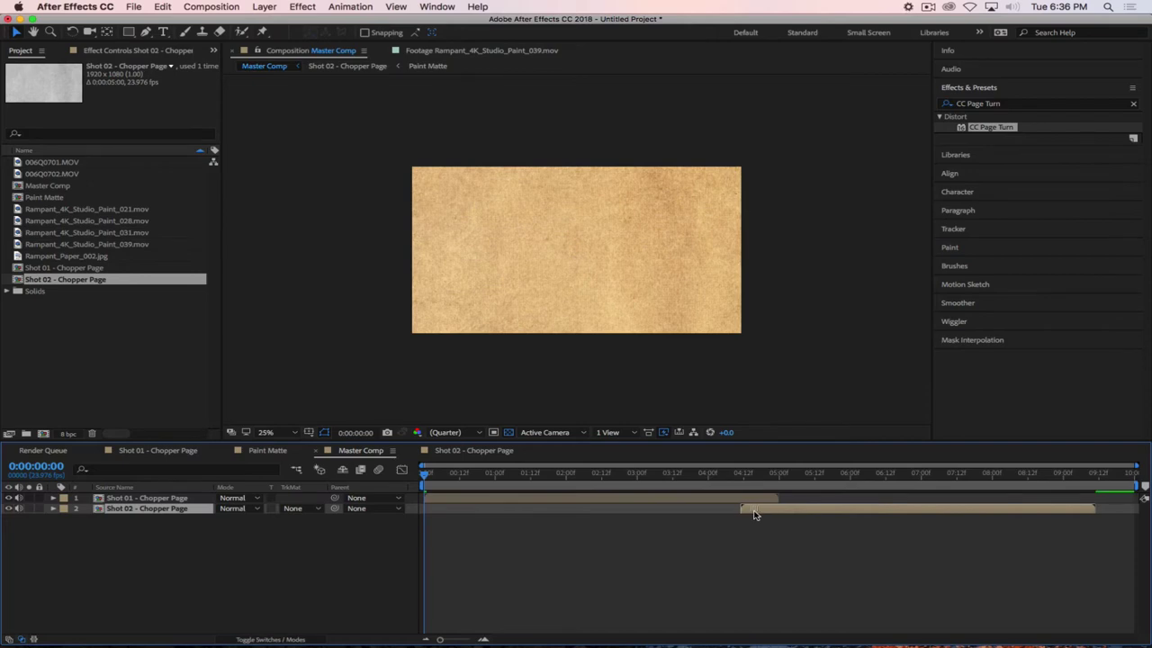
drag(681, 472, 423, 473)
click(229, 561)
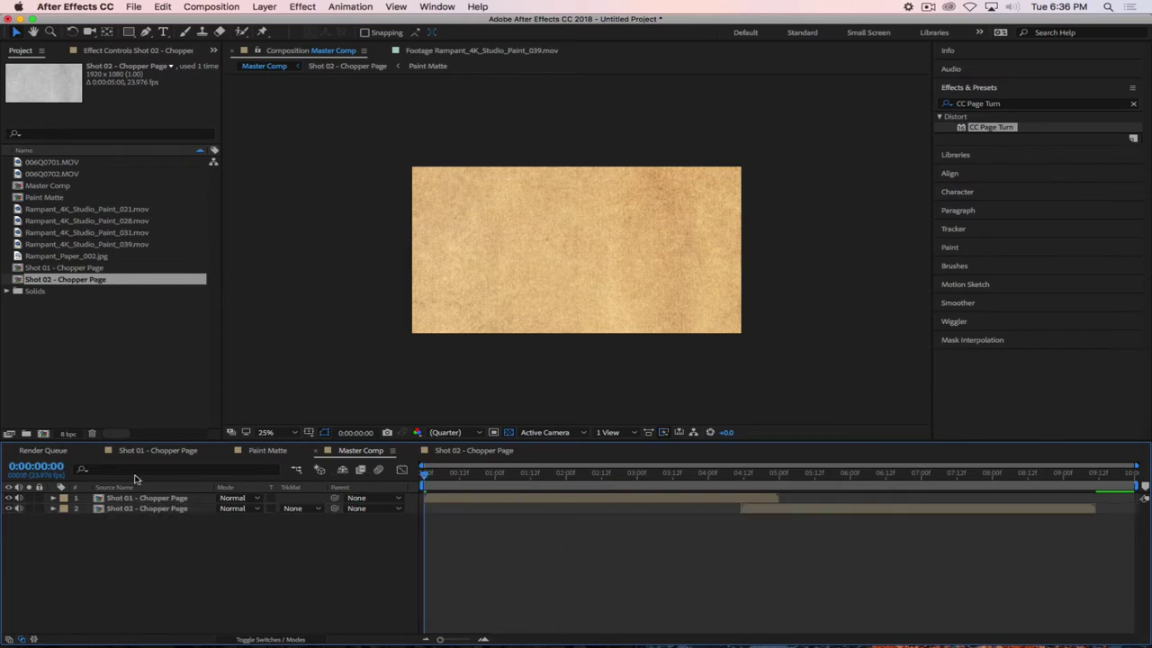
Apply CC Page Turn to the Shot 01 - Chopper Page layer and move its fold position to about -128, 712
click(147, 497)
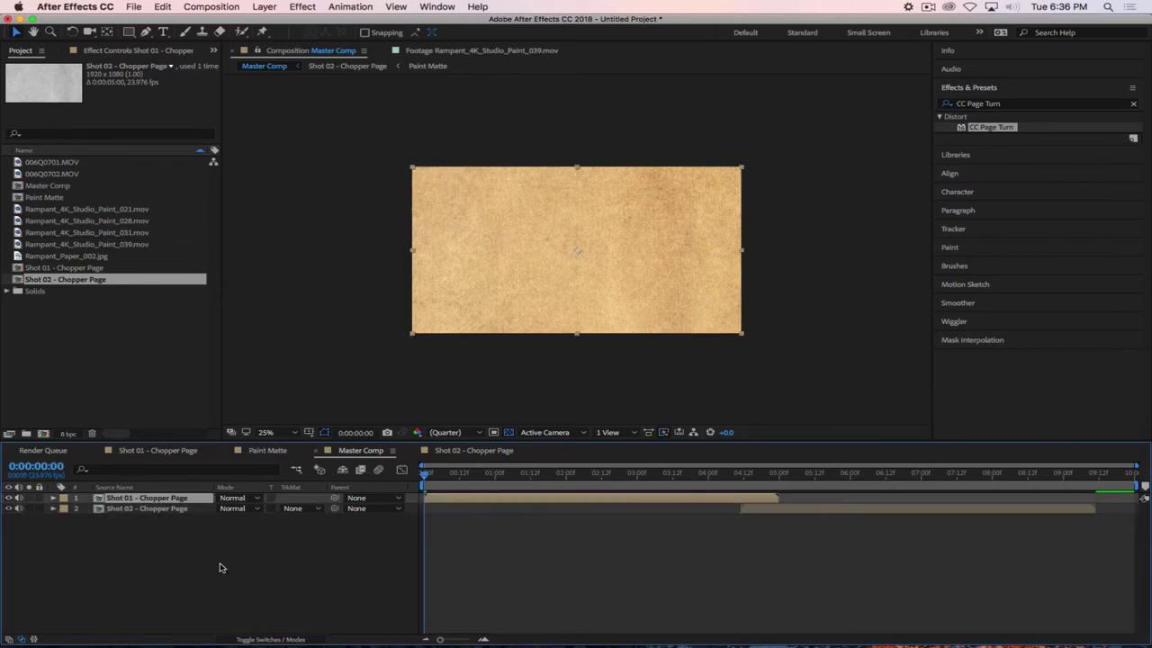
drag(966, 130, 142, 500)
click(115, 238)
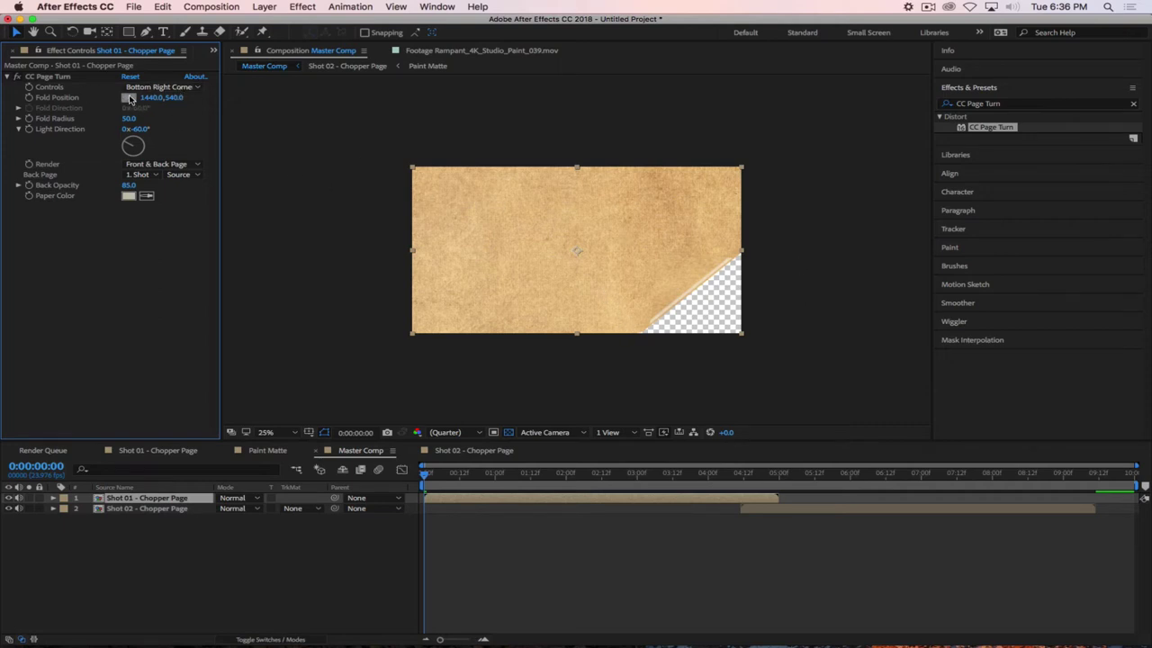
click(129, 97)
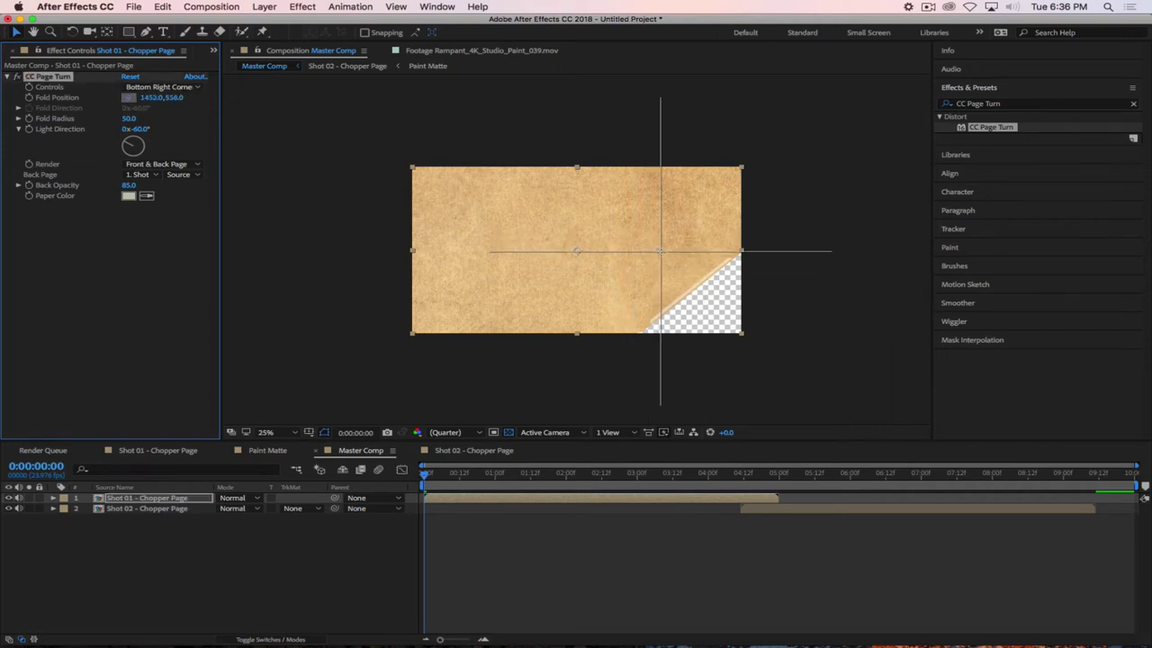
click(514, 244)
drag(515, 241, 391, 279)
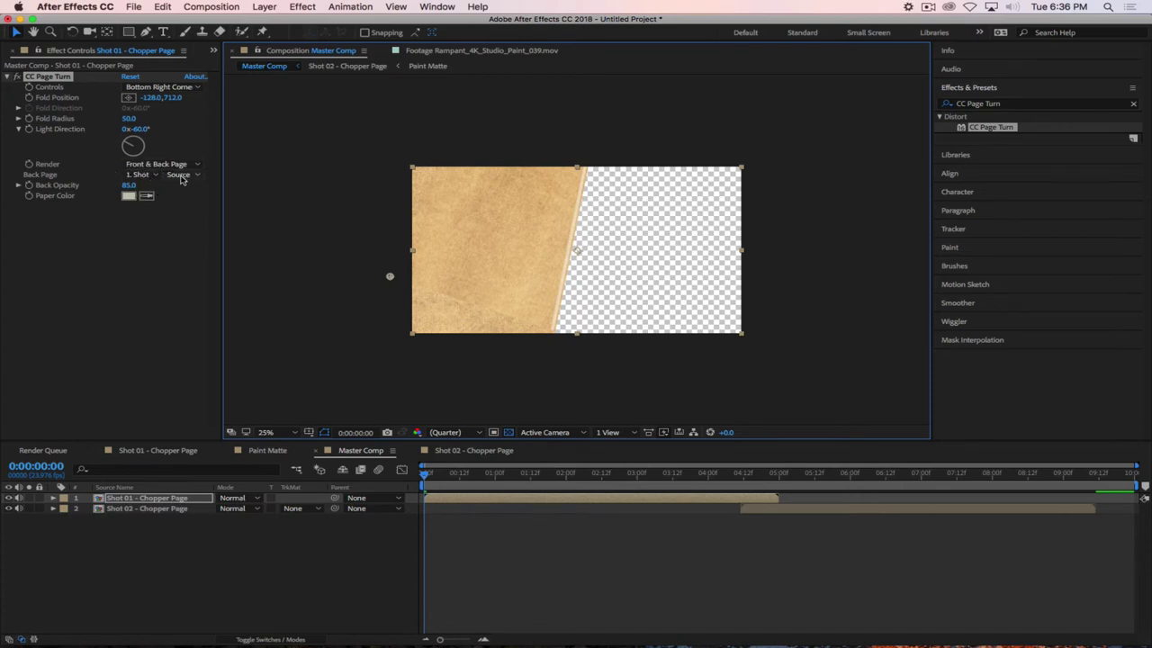
Set the page turn's Back Page to None and move the fold position to about 84, 744
click(152, 176)
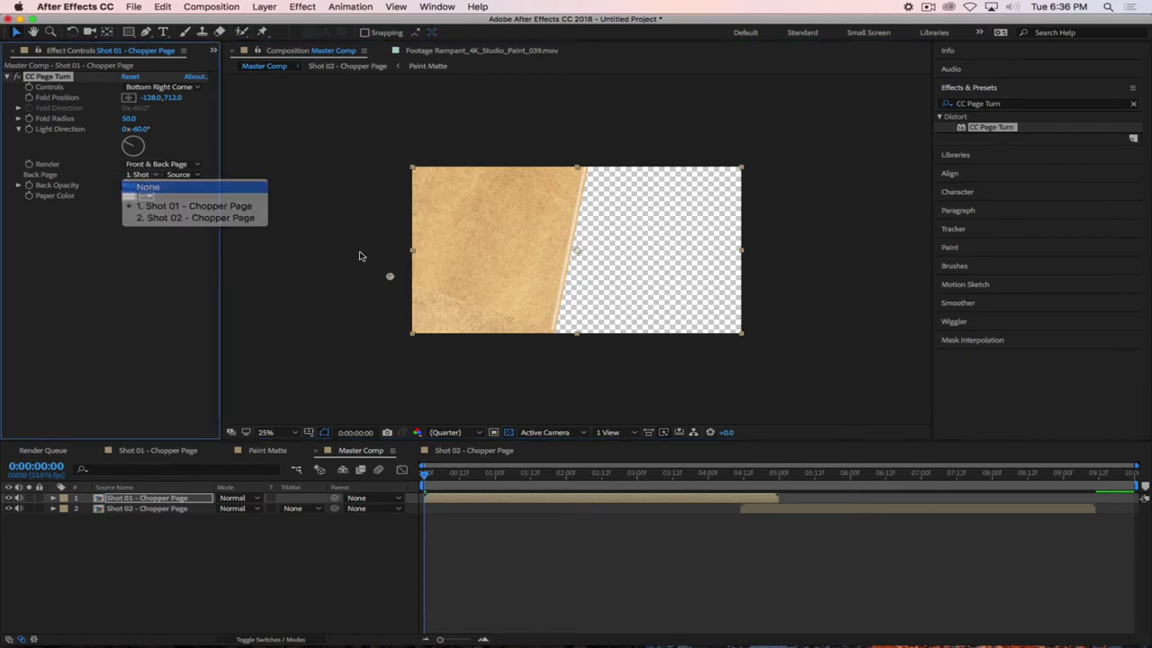
click(147, 186)
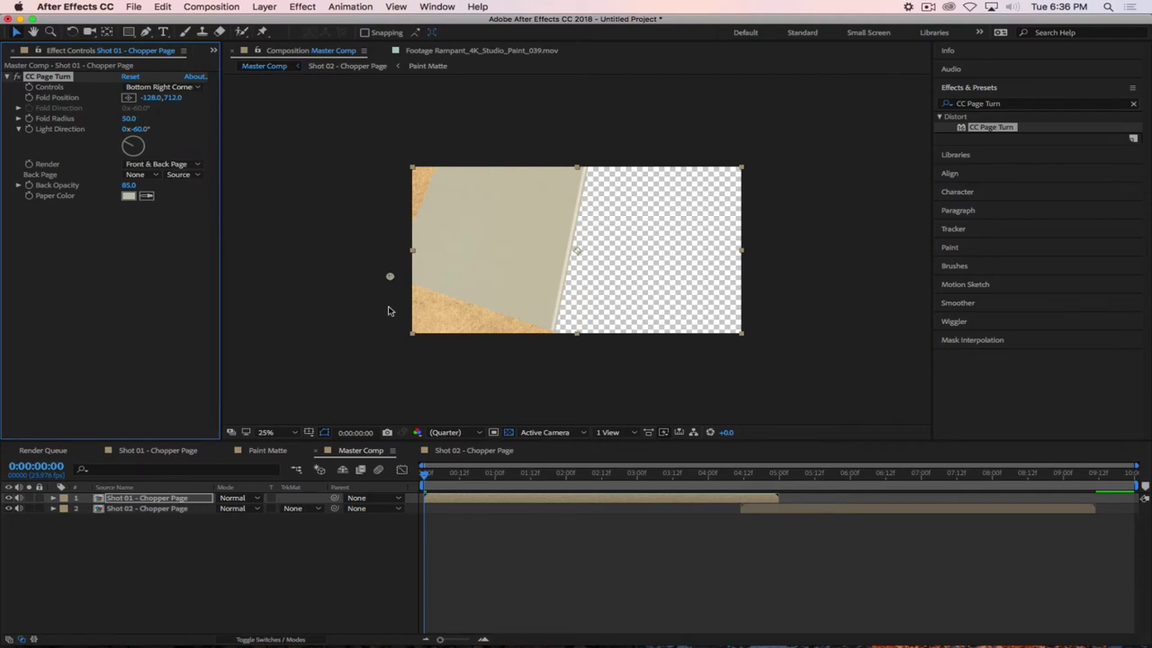
drag(392, 278, 427, 284)
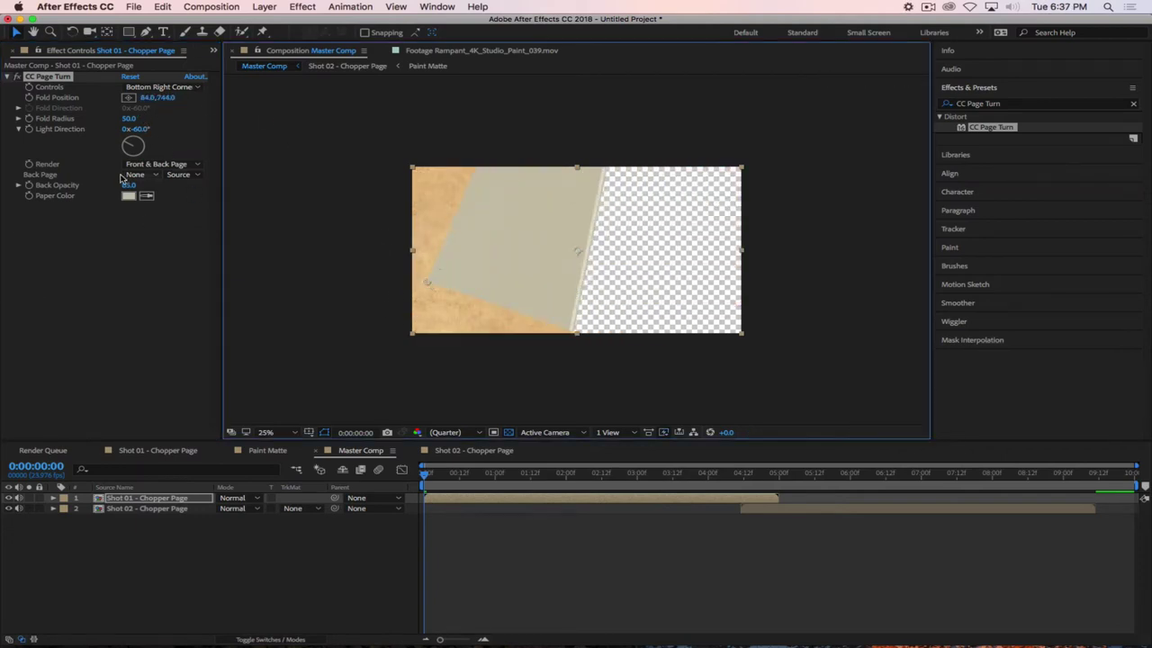
Set the page turn's Back Opacity to 100, Fold Radius to 120.7 and Light Direction to 69°
drag(129, 184, 472, 187)
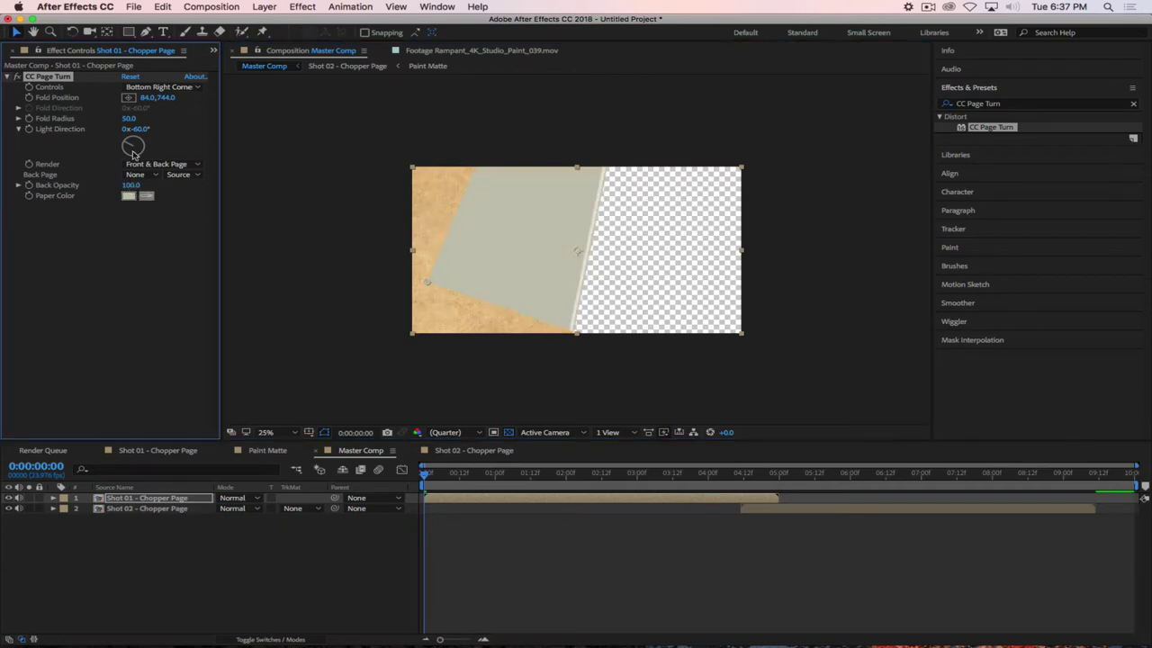
drag(129, 117, 421, 137)
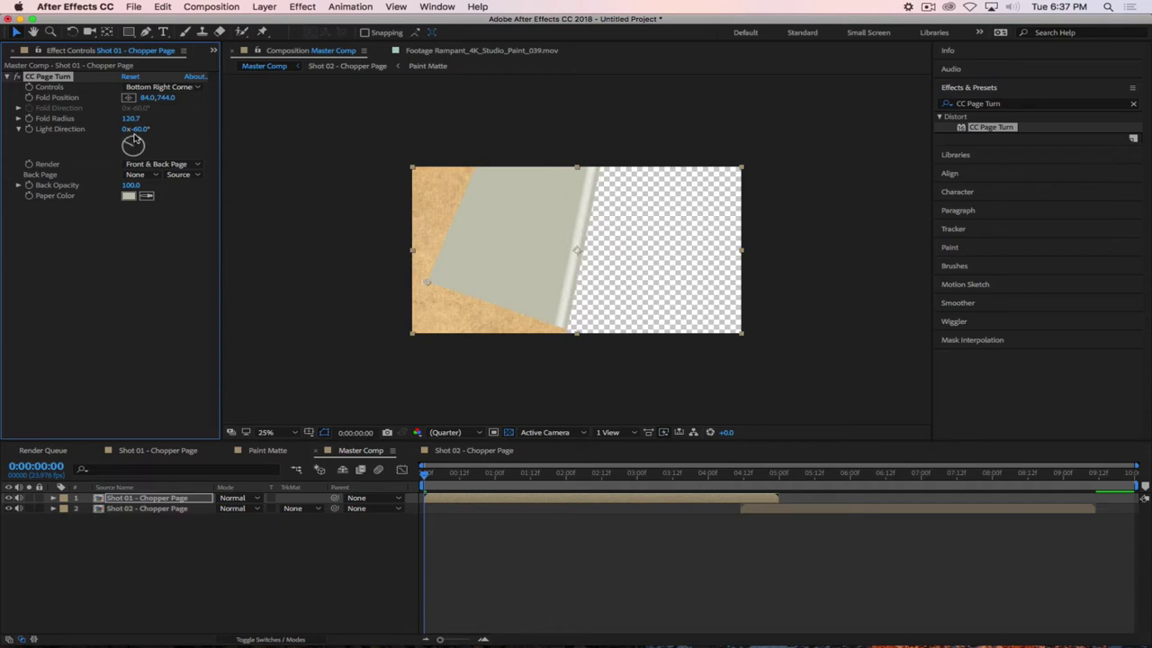
mouse_move(131, 149)
mouse_down()
mouse_move(136, 137)
mouse_move(153, 143)
mouse_up()
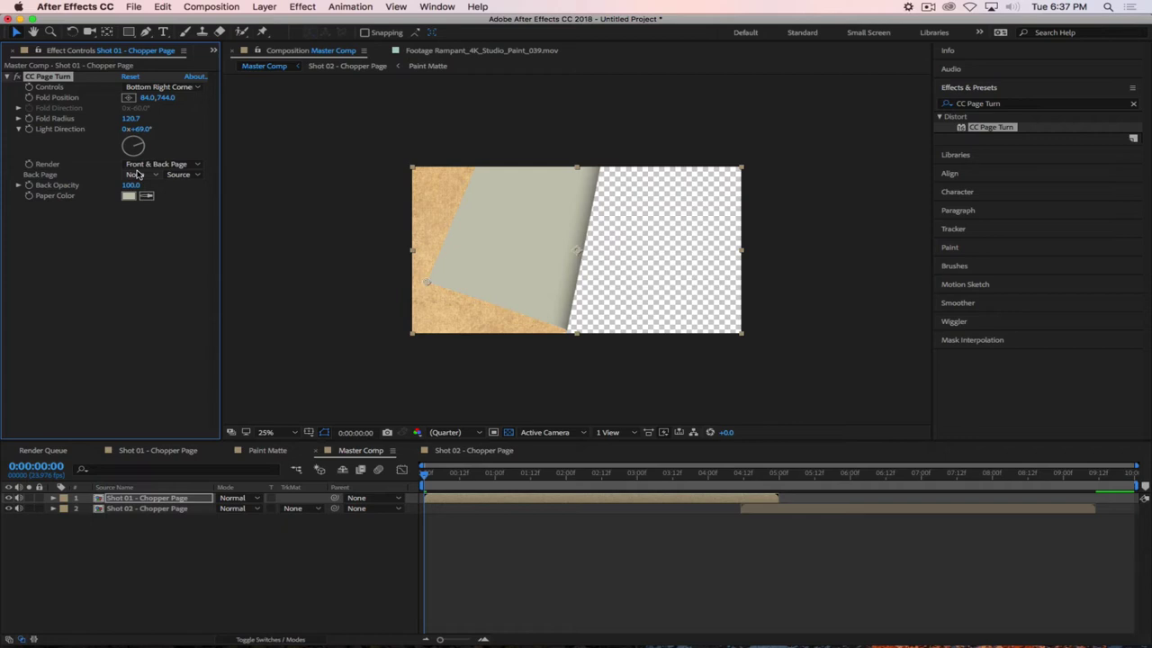
click(177, 175)
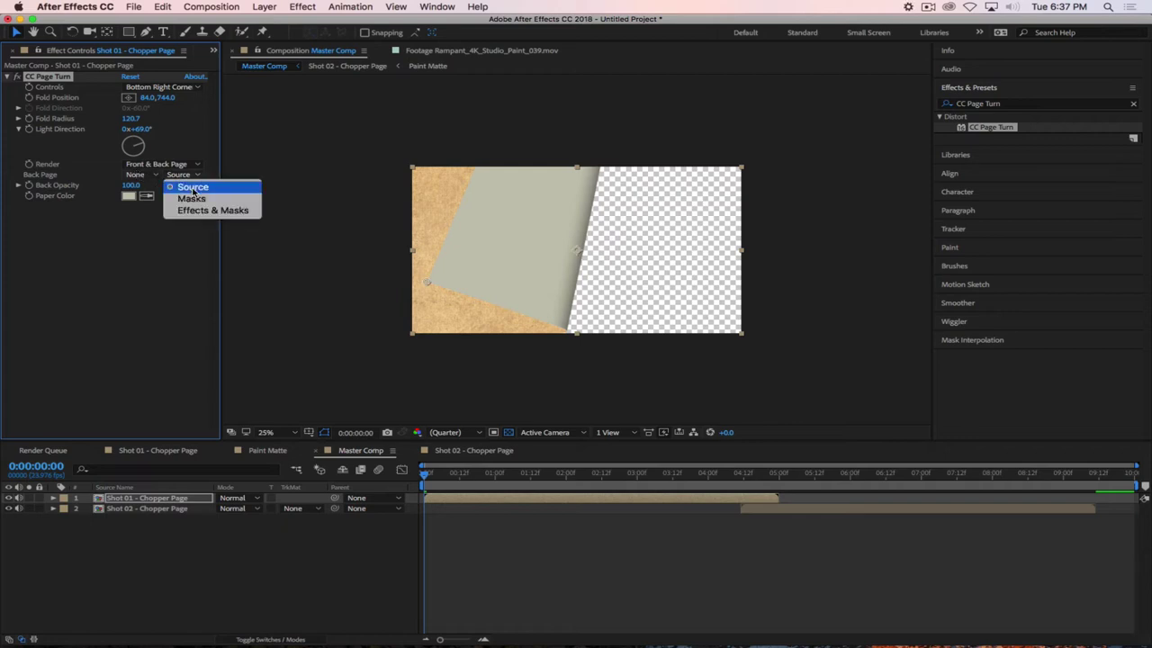
click(142, 177)
click(144, 177)
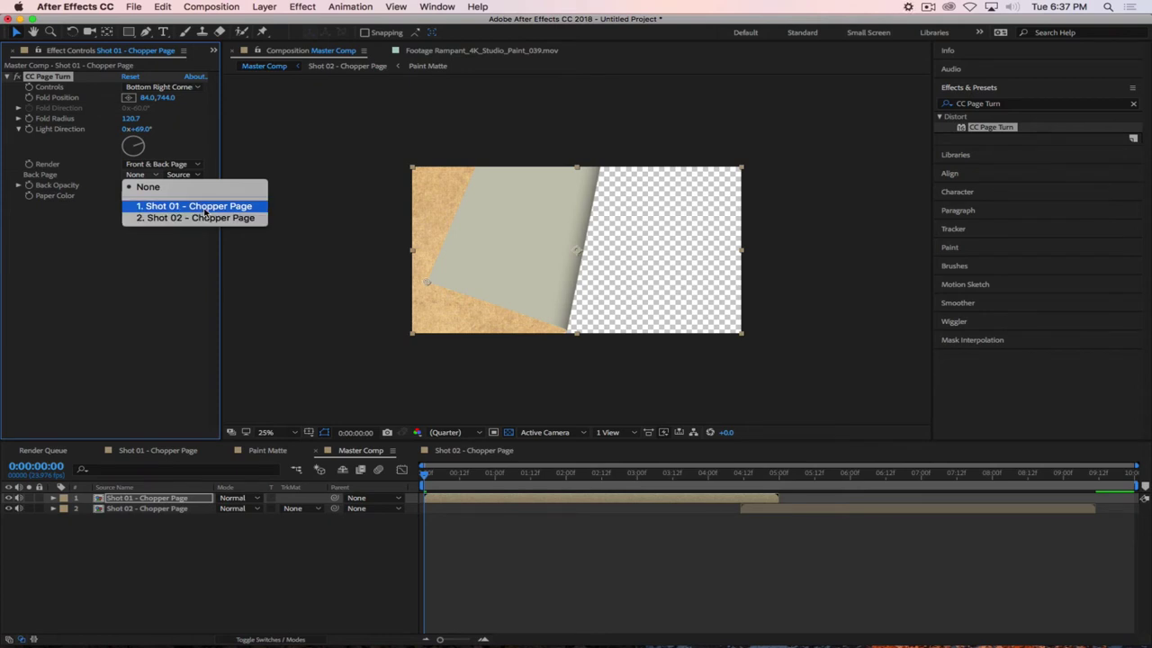
click(213, 210)
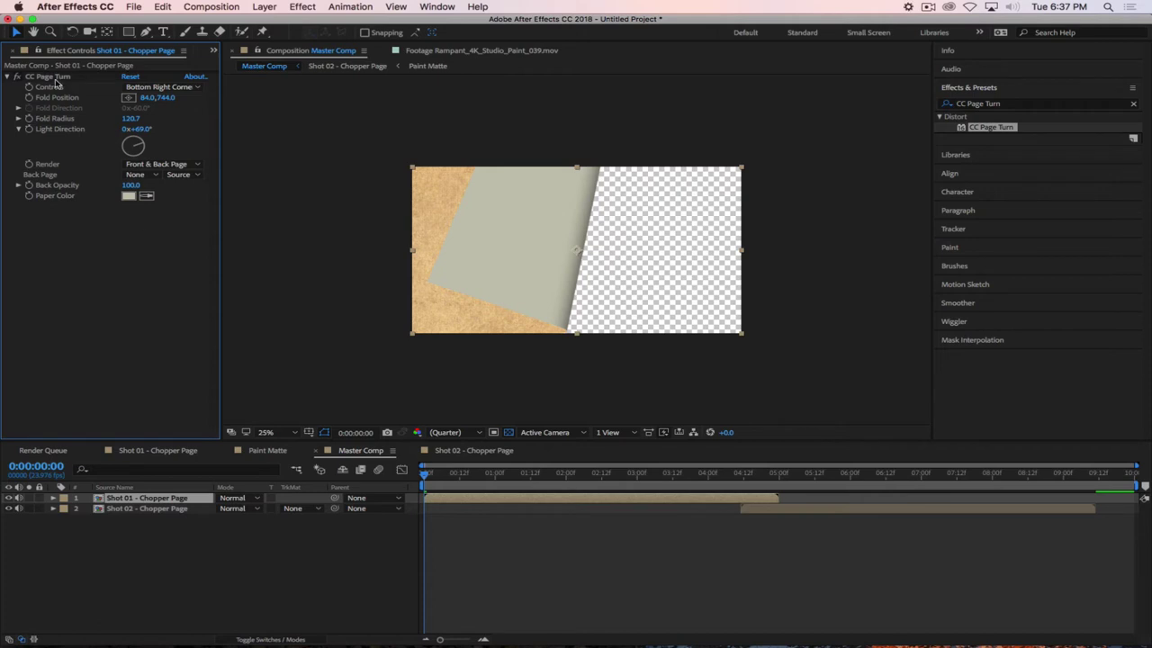
Keyframe the Fold Position at 0:00 with the page turned fully out of frame at about -1988, 844, and reveal the keyframe
click(28, 98)
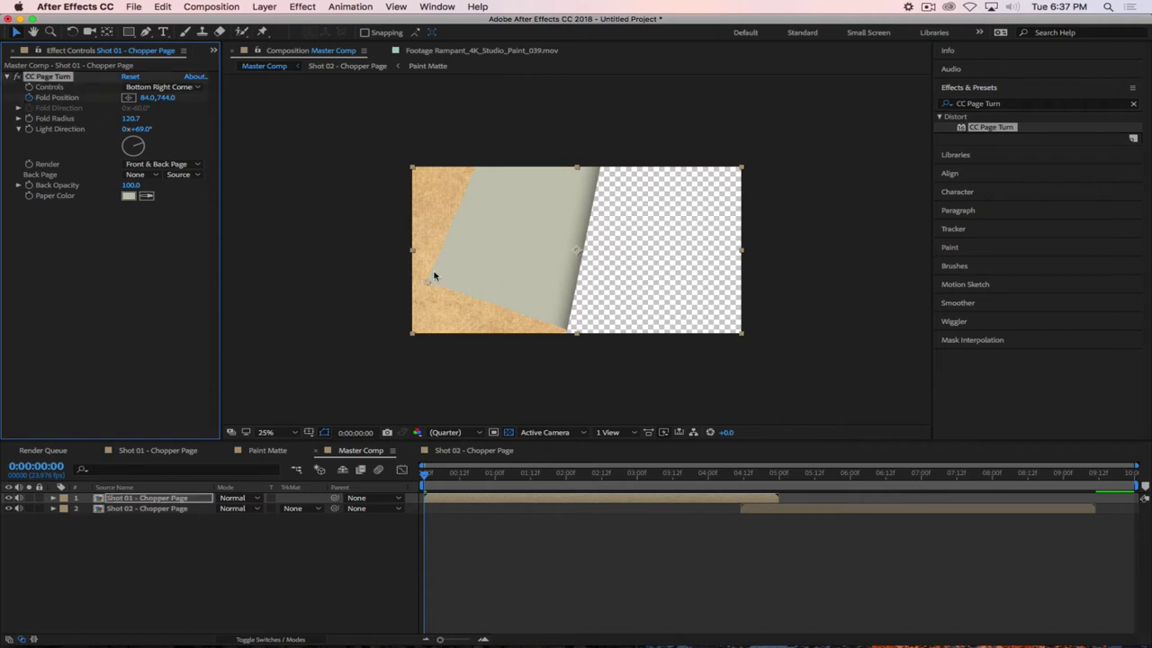
drag(434, 277, 70, 294)
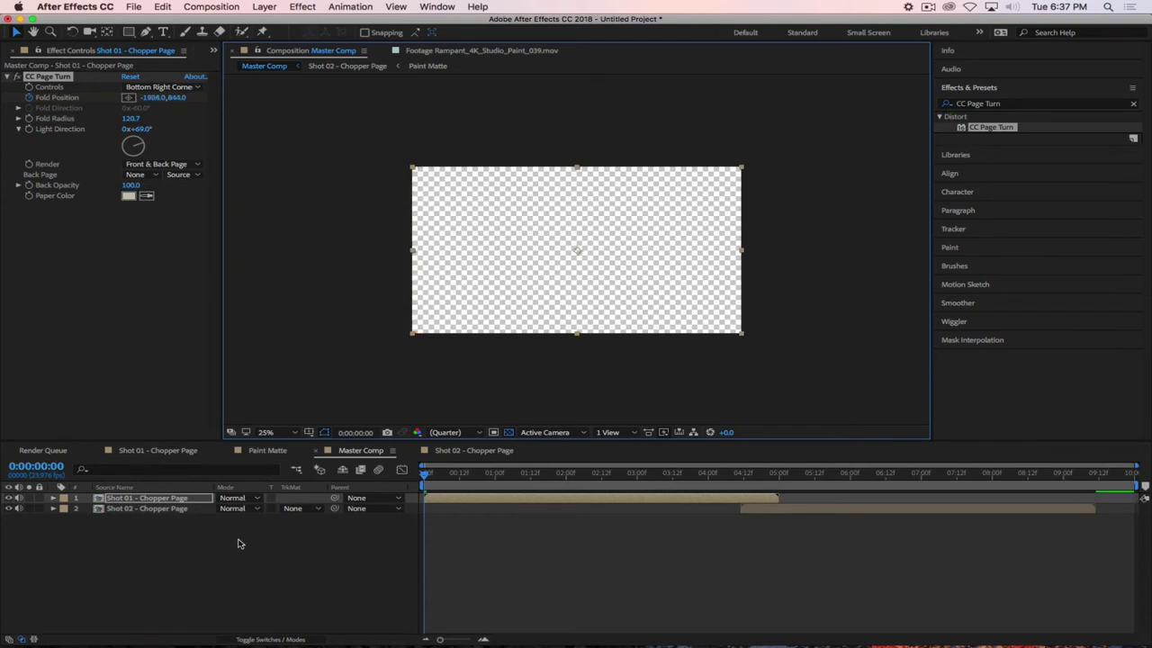
key(u)
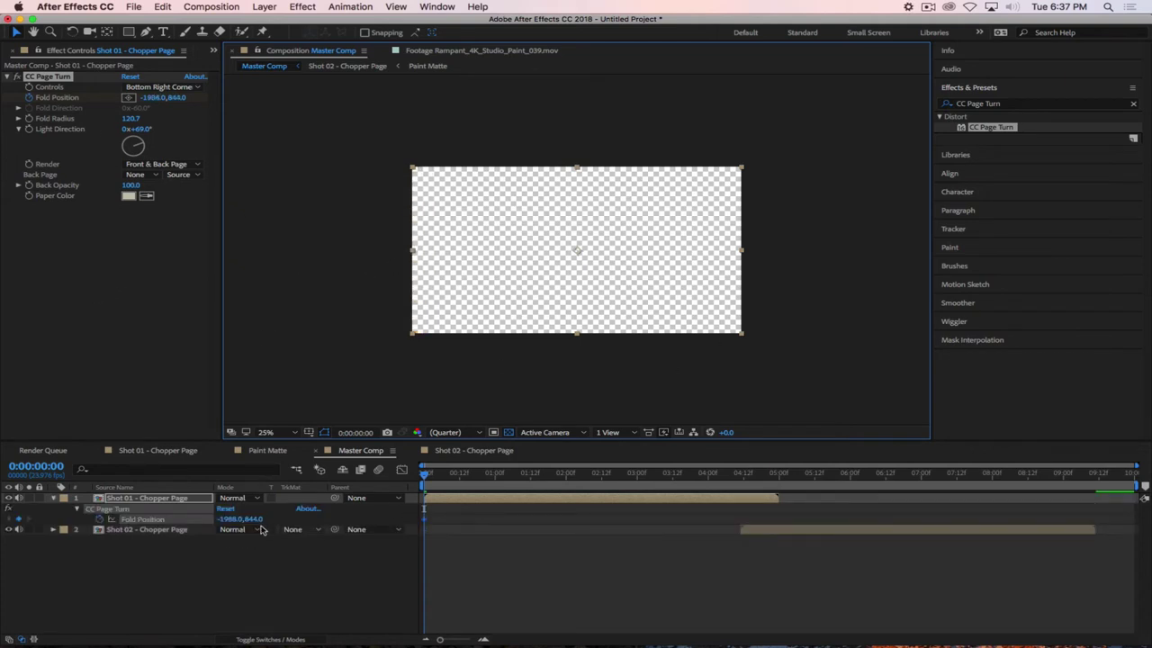
Add a Fold Position keyframe at 0:00:00:12 with the page laid flat, at about 2008, 1092
drag(426, 474, 459, 481)
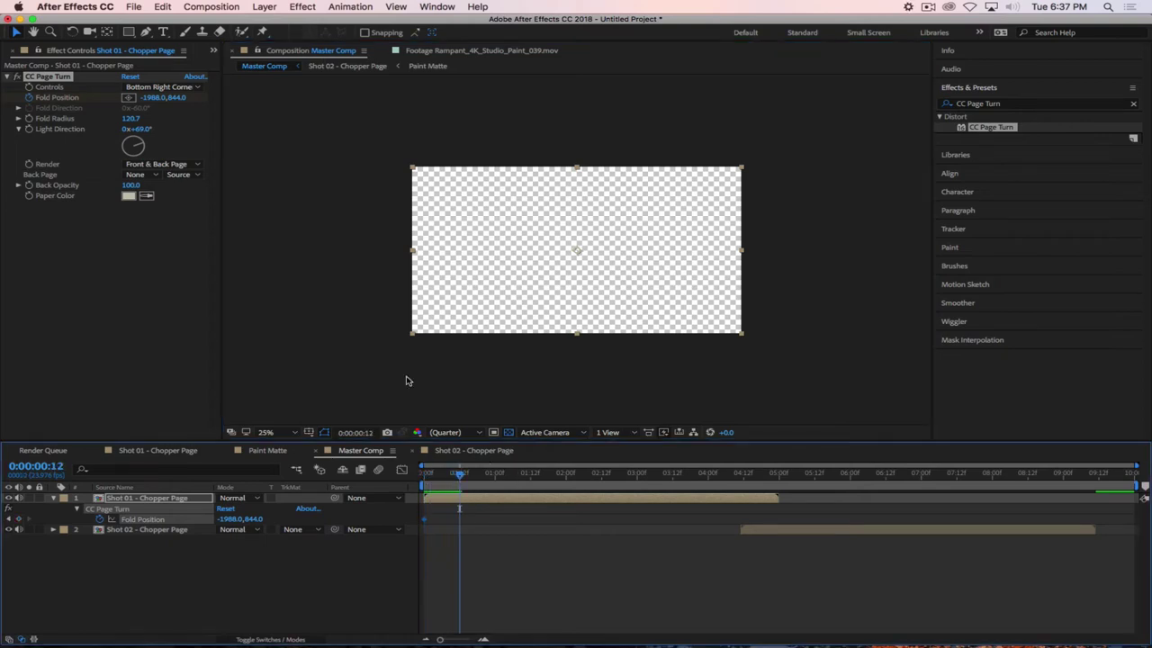
click(128, 97)
click(650, 286)
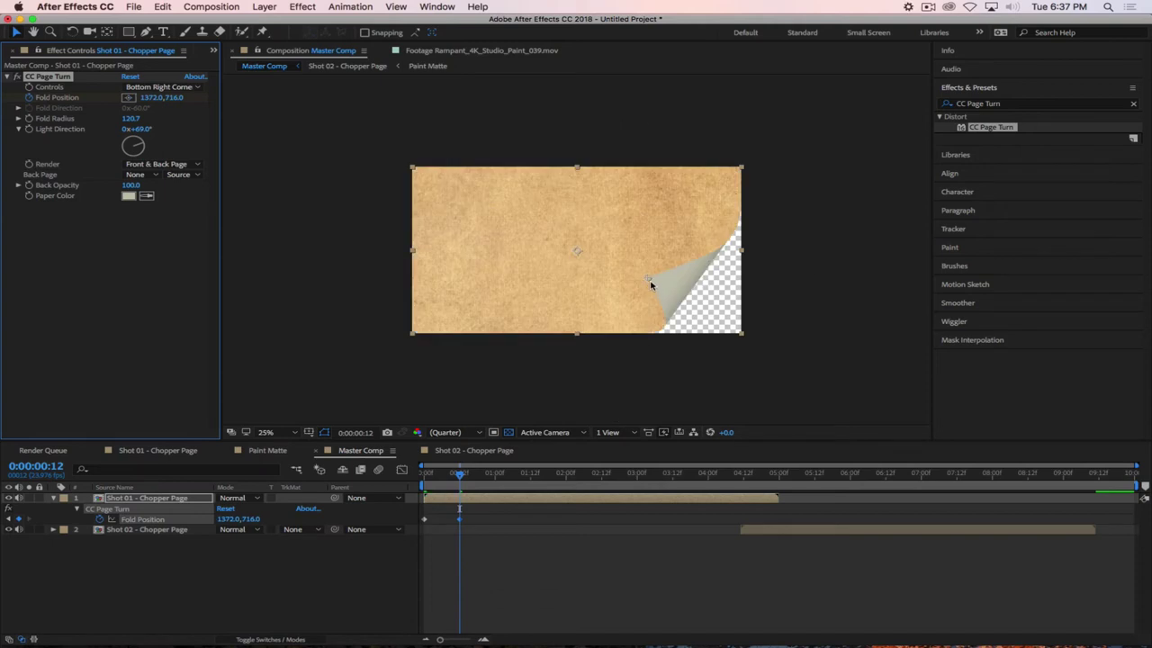
drag(651, 286, 755, 335)
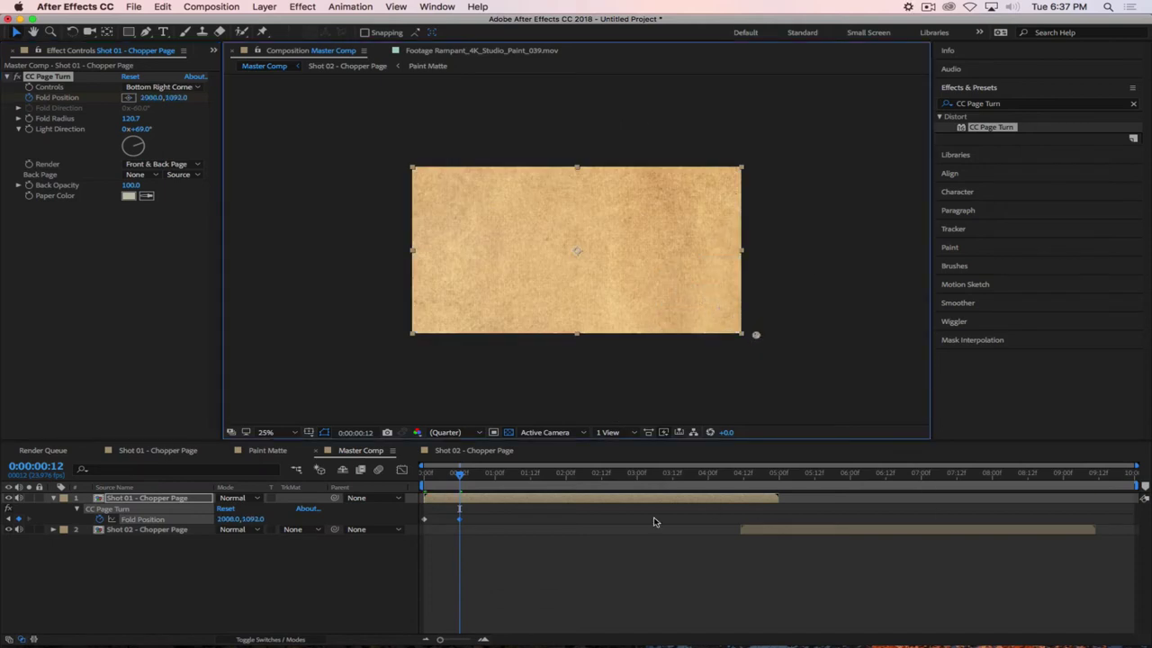
Apply Easy Ease In to the second Fold Position keyframe of the Shot 01 - Chopper Page layer
drag(459, 474, 483, 474)
right_click(461, 522)
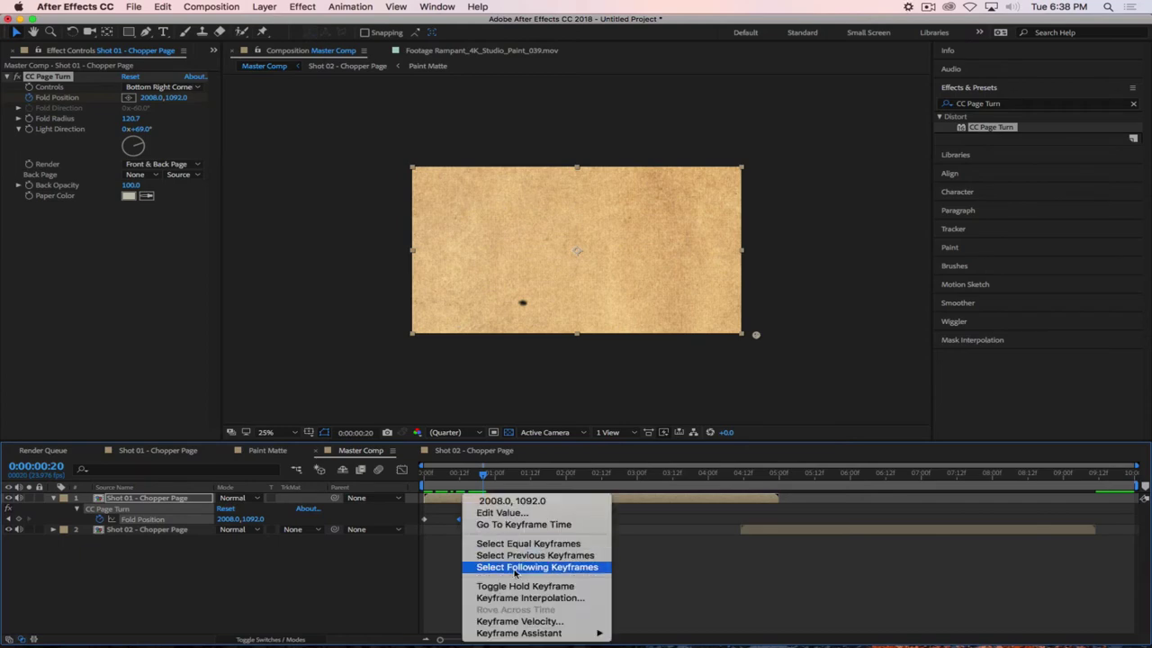
mouse_move(576, 633)
click(666, 576)
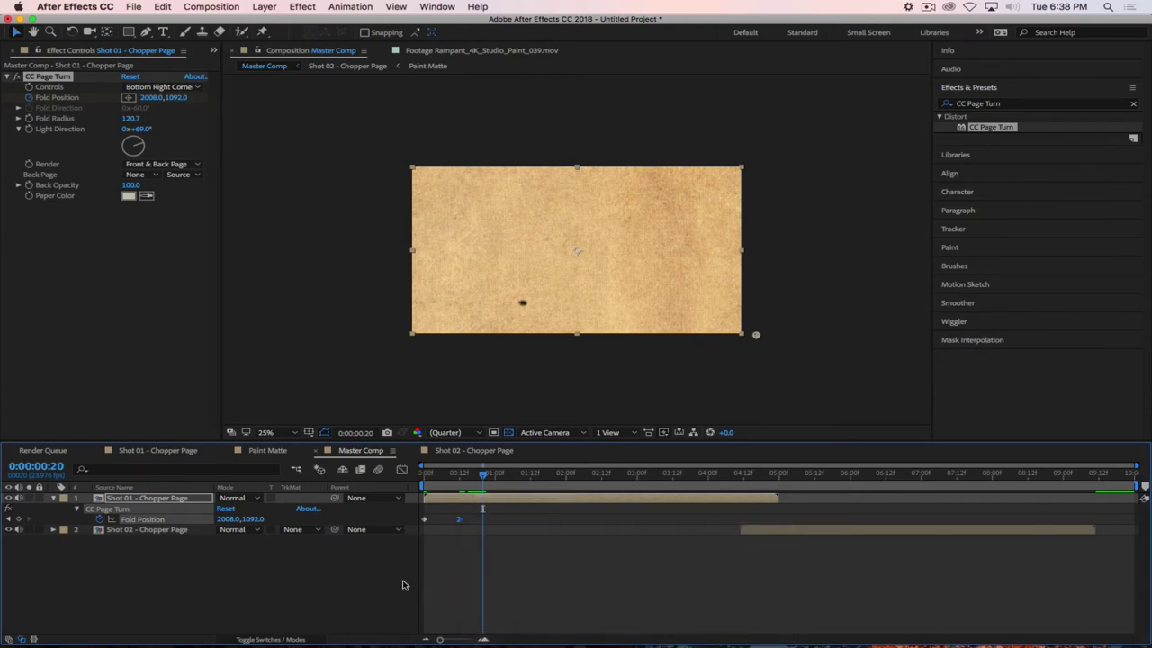
At 0:00:04:12, apply a second CC Page Turn to the Shot 01 - Chopper Page layer and control it from the Bottom Left Corner
drag(483, 474, 742, 514)
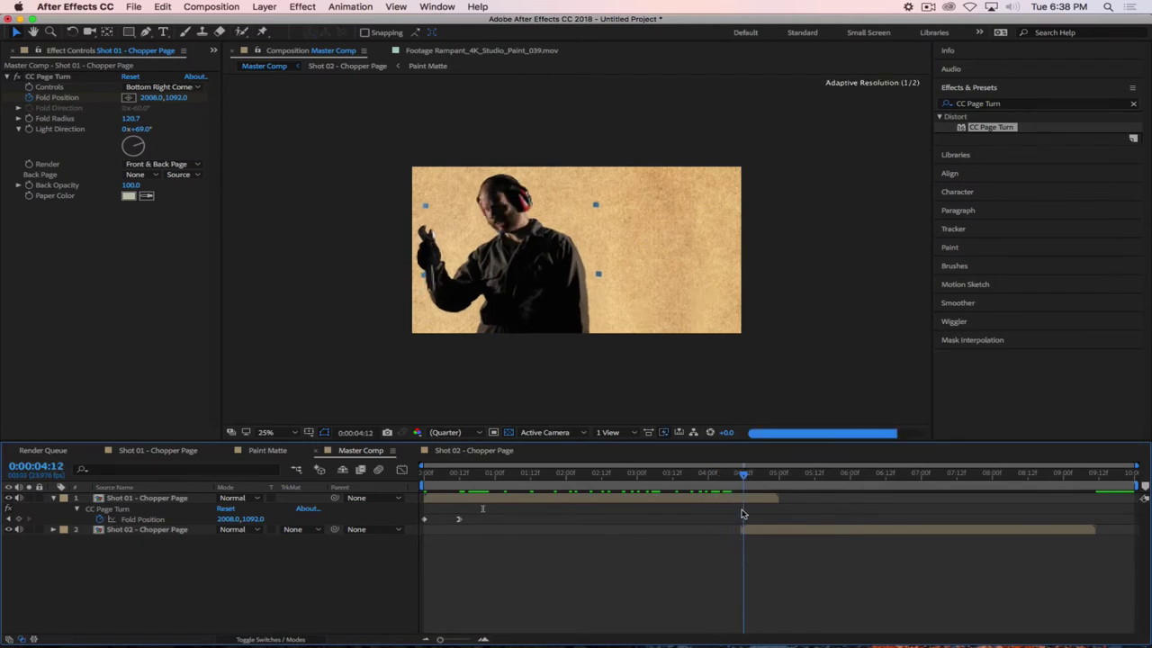
click(756, 500)
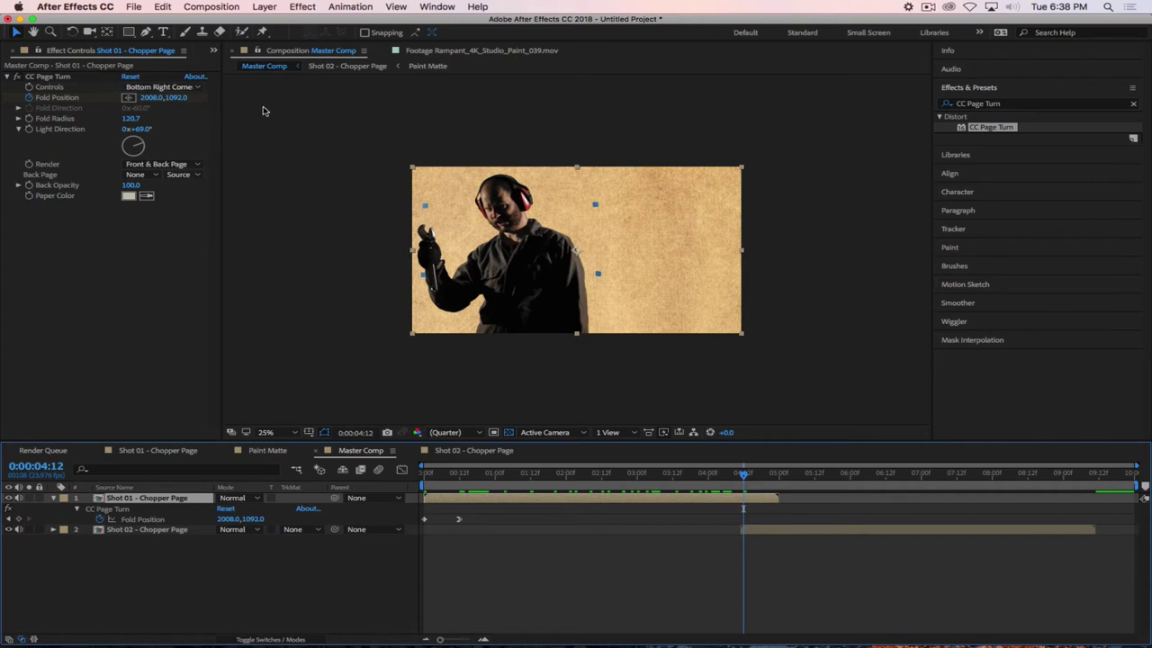
drag(961, 129, 126, 338)
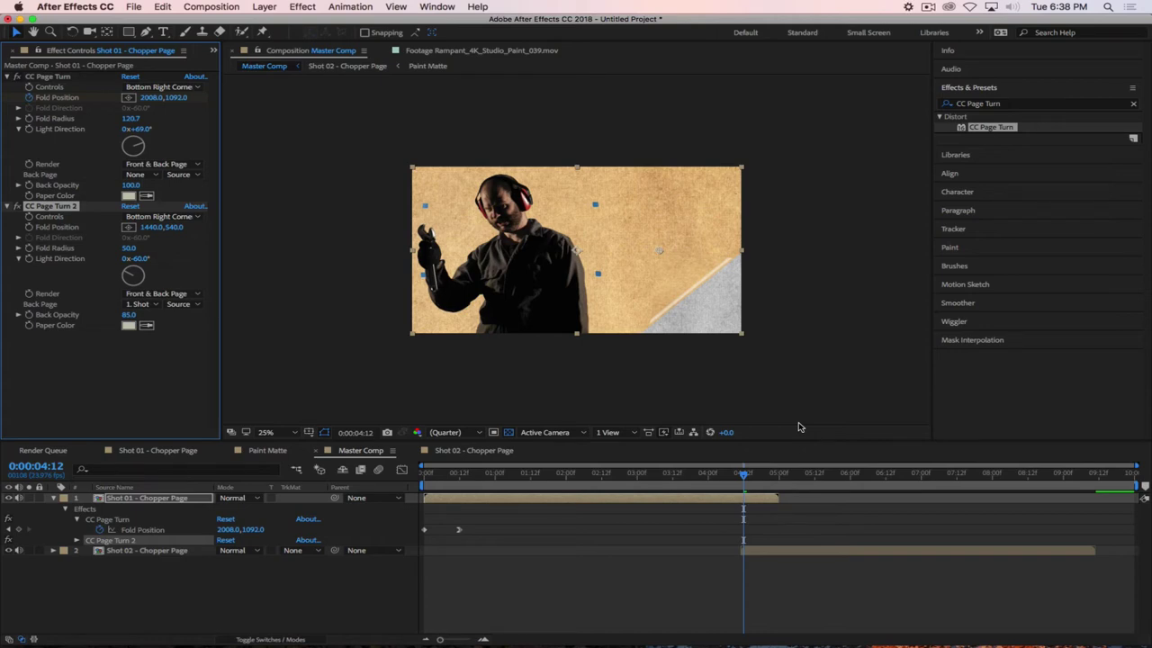
click(171, 217)
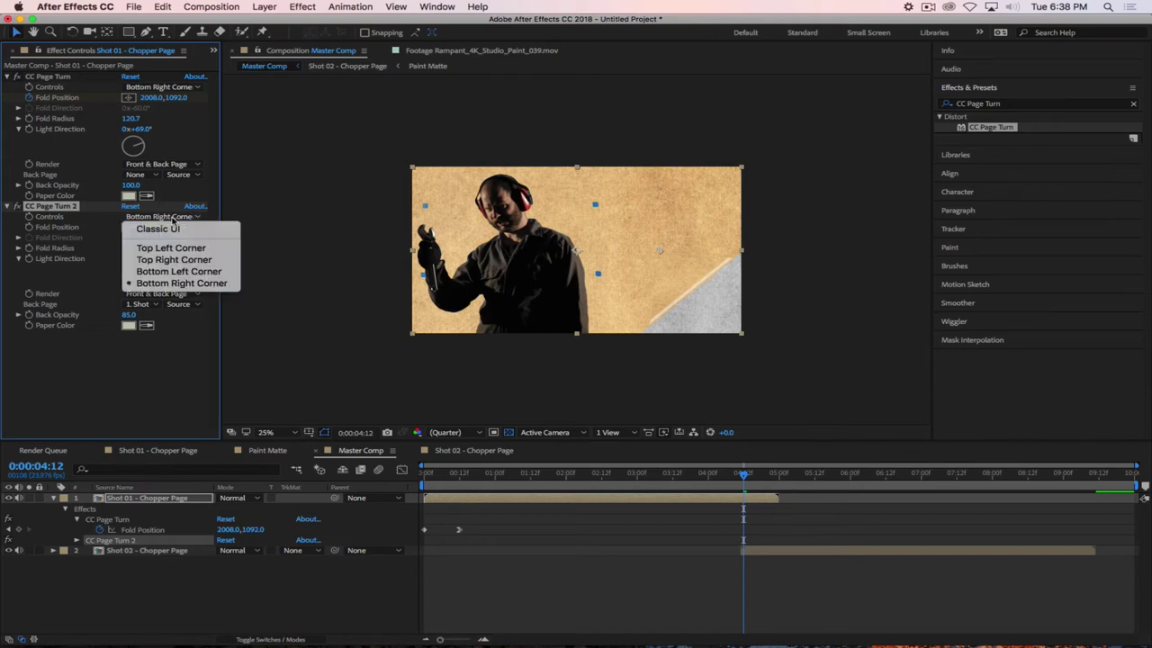
click(166, 271)
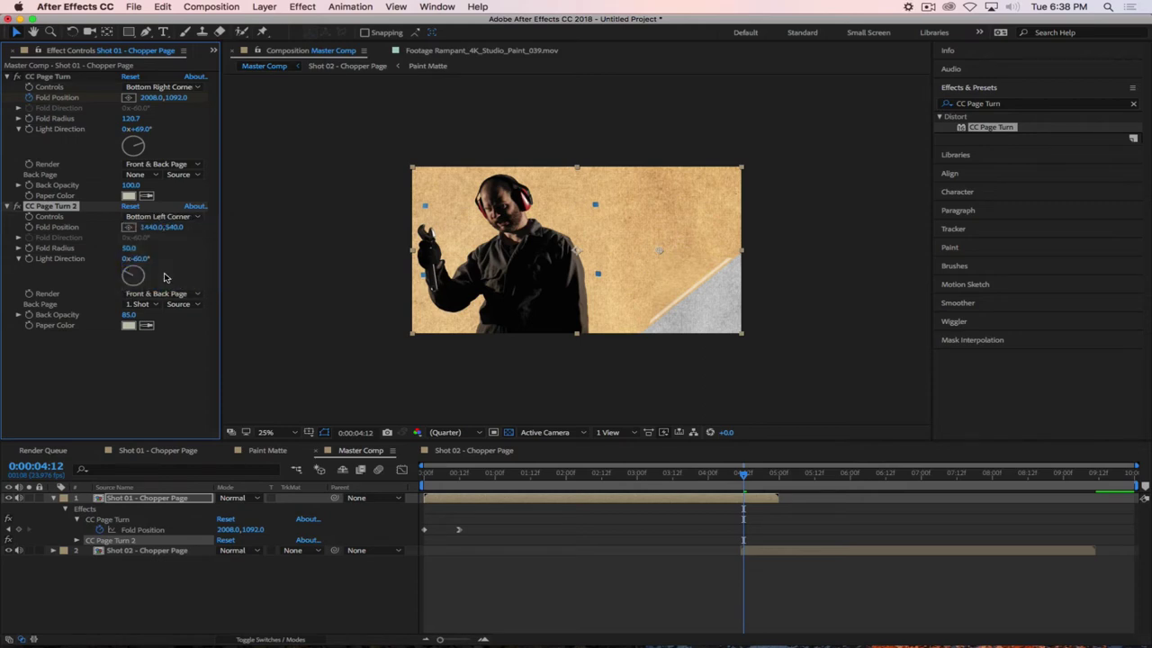
Keyframe the second page turn's Fold Position at 0:00:04:12 with the page flat, at about -196, 1116, and reveal the layer's keyframes
drag(666, 252, 377, 341)
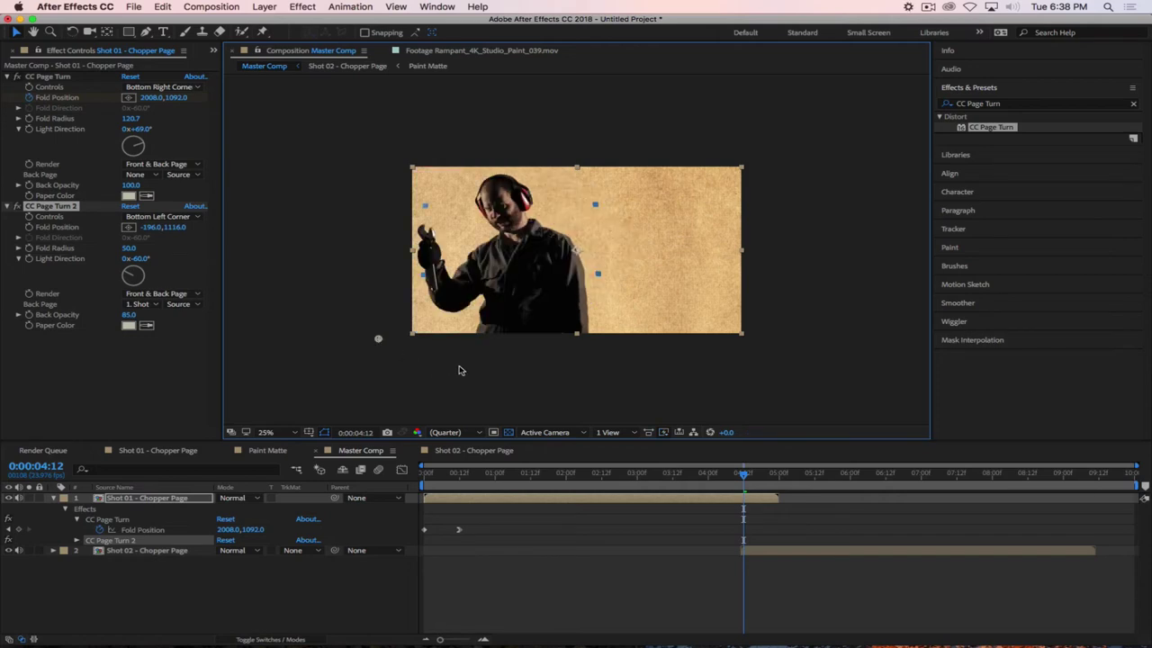
click(31, 233)
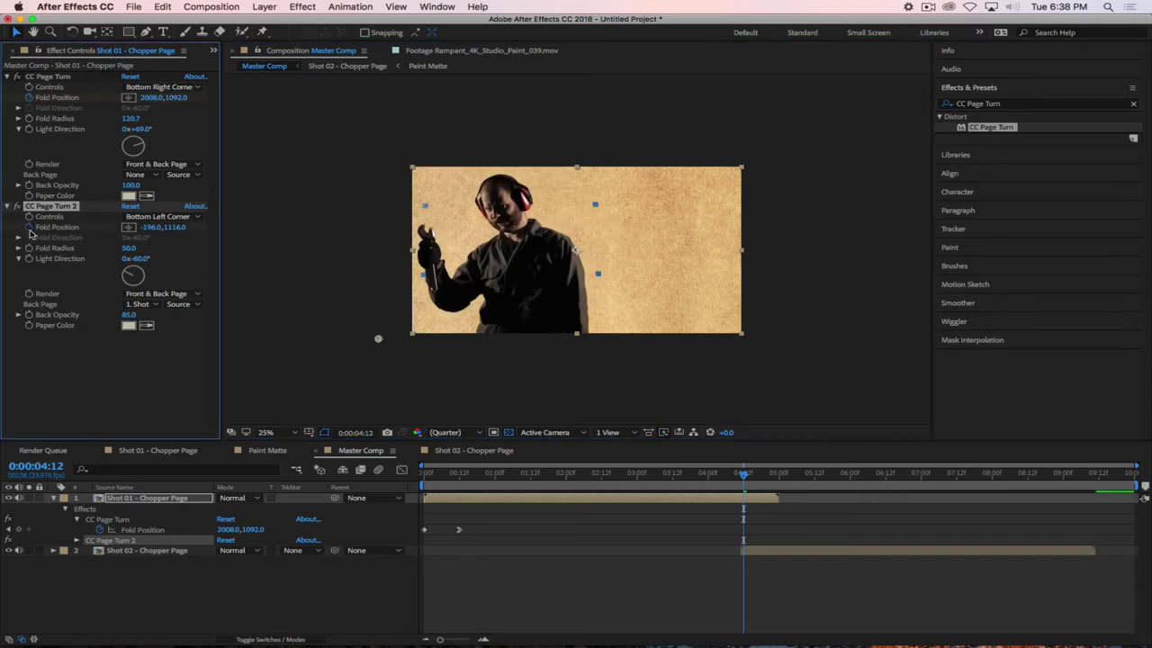
click(762, 504)
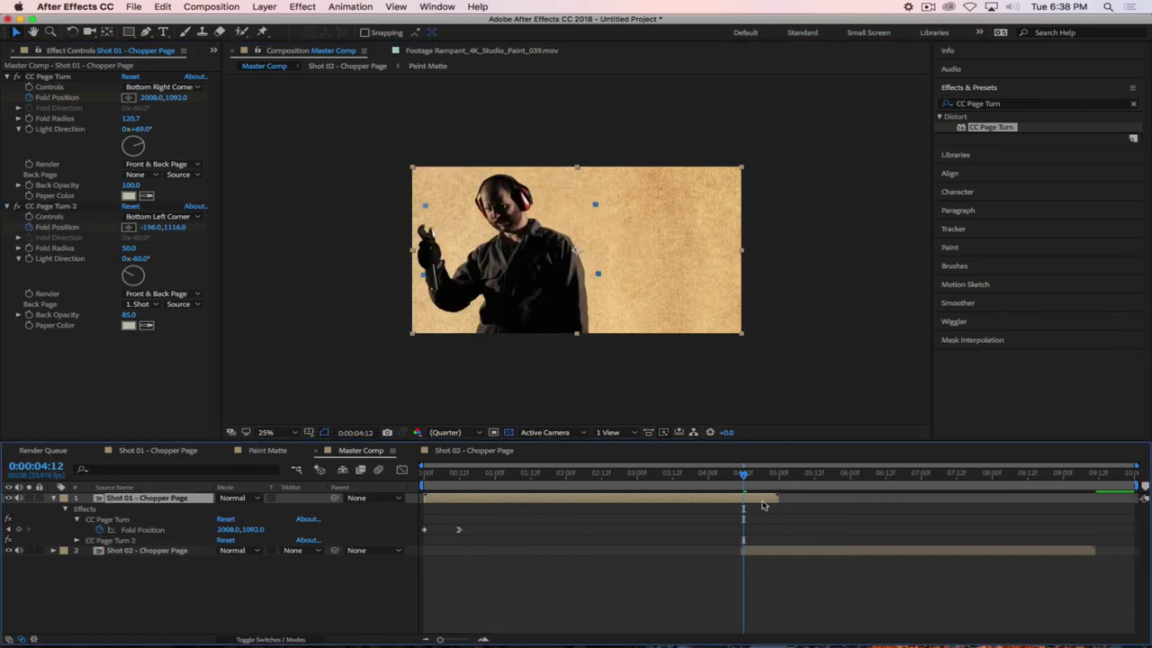
key(u)
key(u)
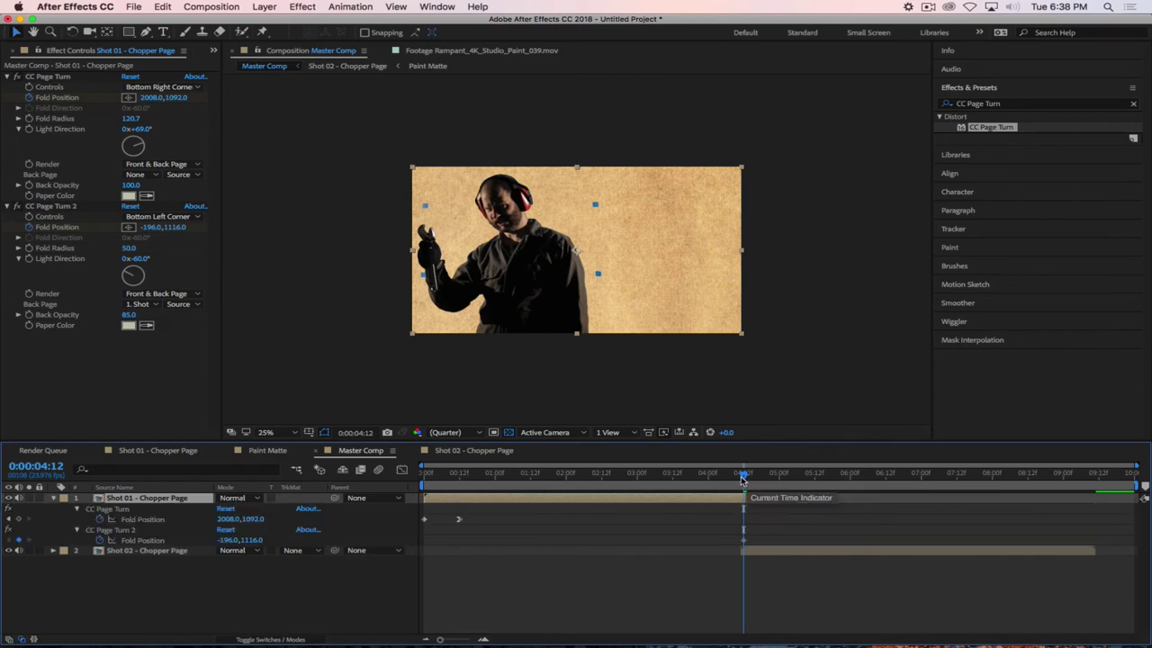
Add a Fold Position keyframe at 0:00:04:23 with the second page turn fully out of frame, at about 4064, 544, and scrub the turn
drag(743, 475, 777, 479)
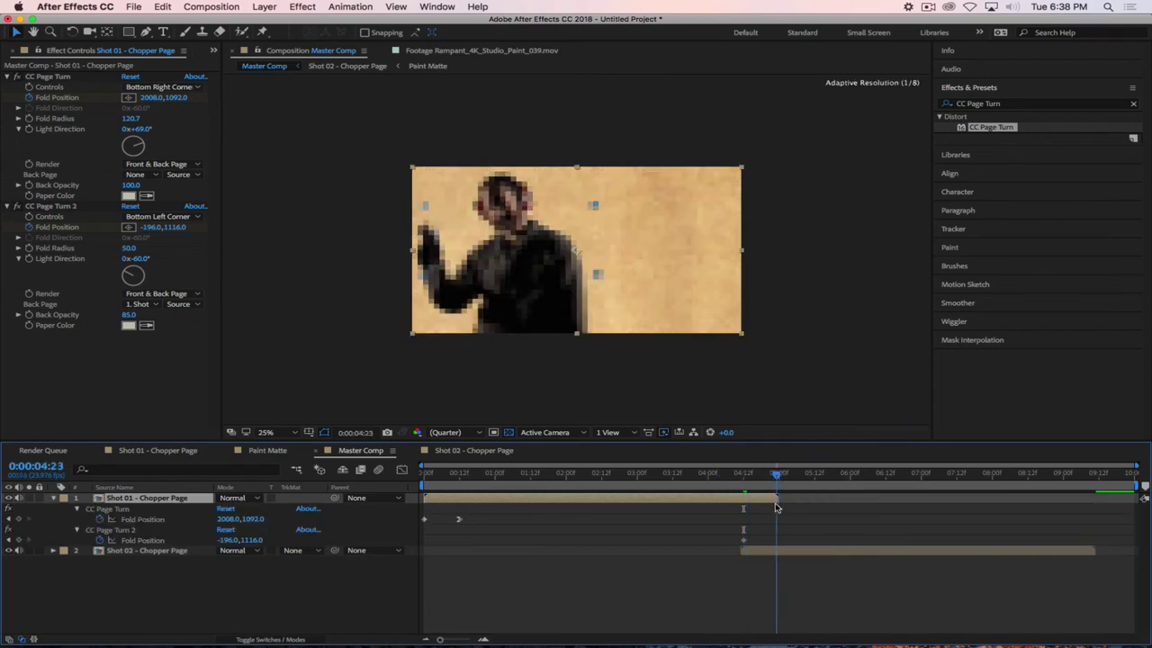
click(129, 227)
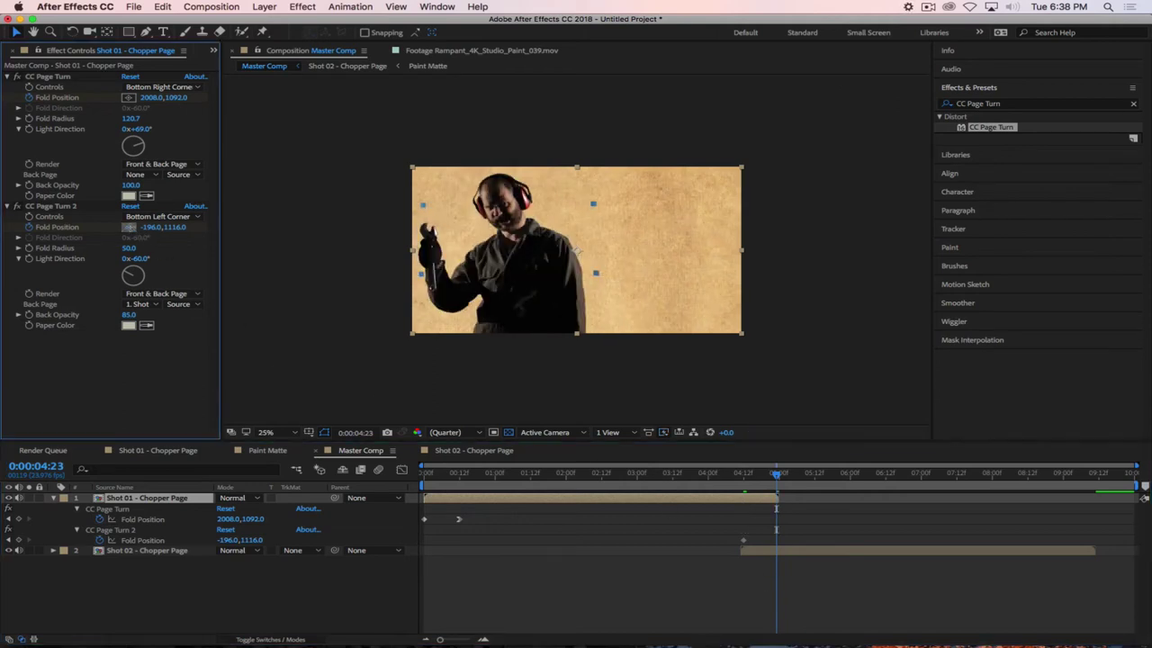
click(829, 199)
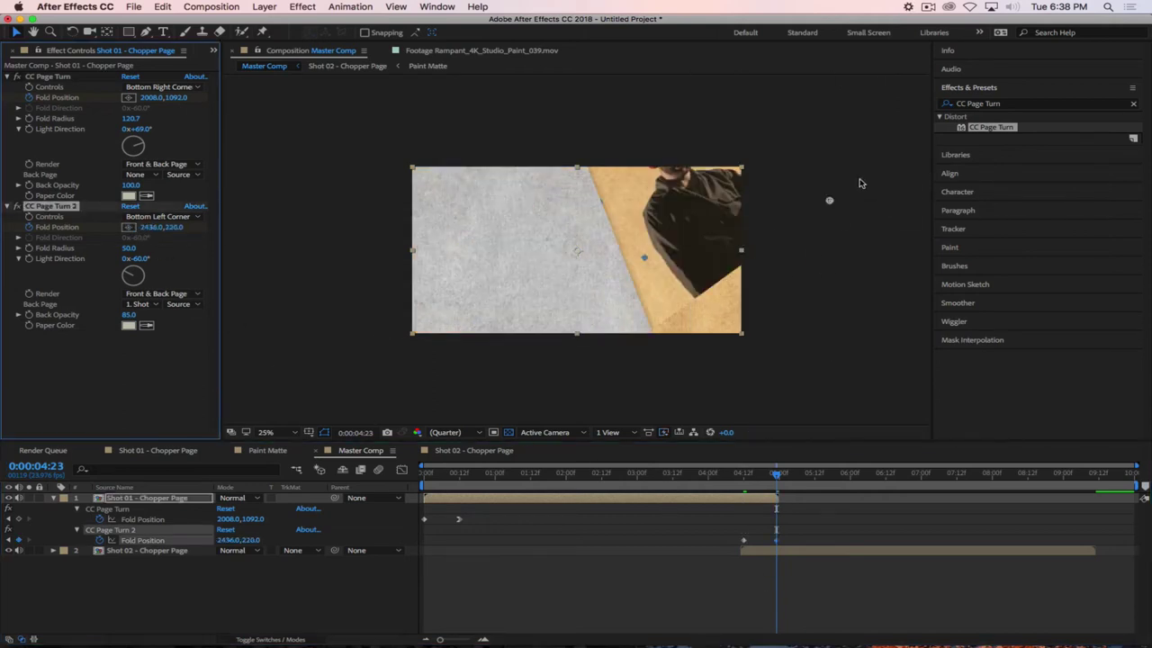
drag(962, 238, 973, 245)
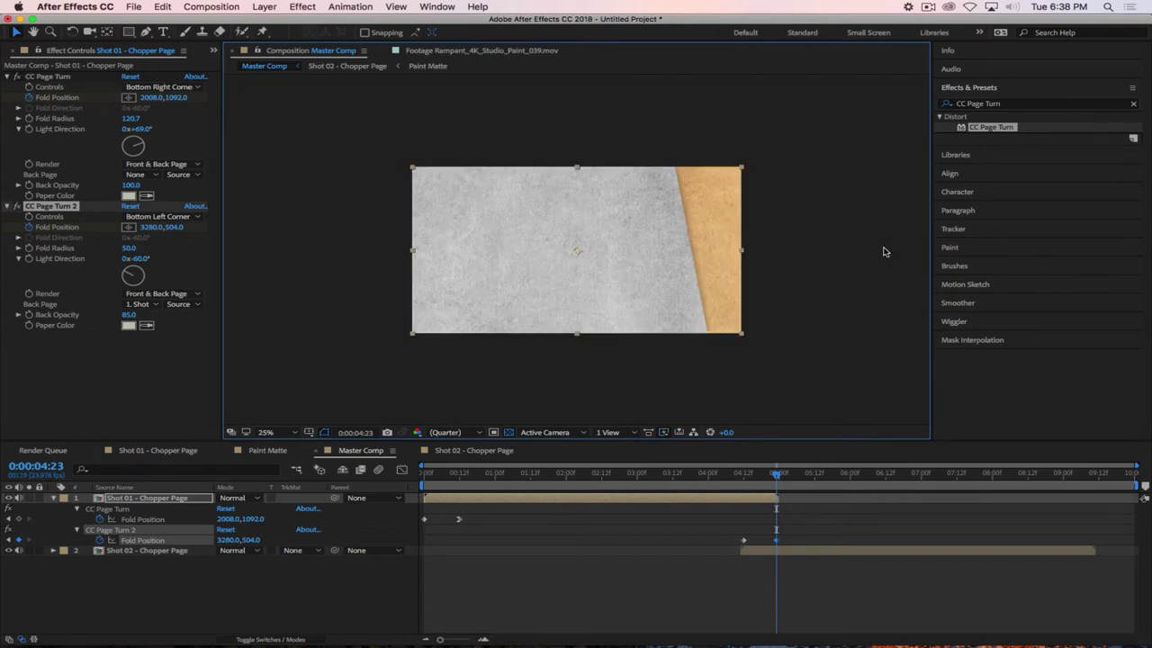
key(comma)
drag(780, 249, 839, 252)
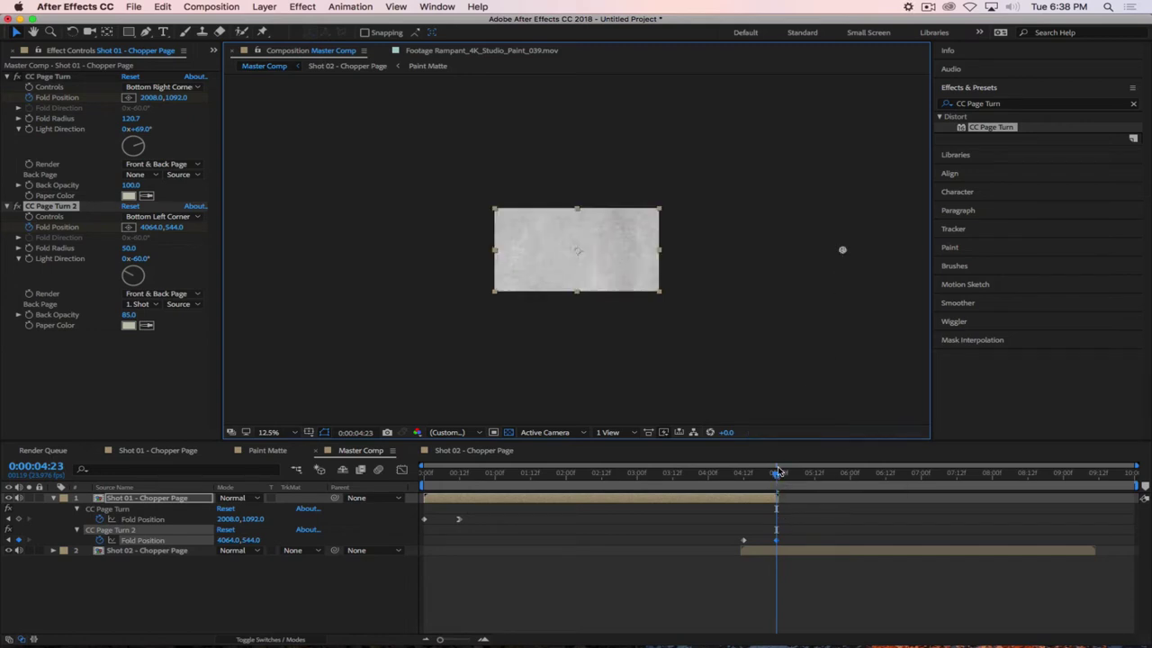
drag(778, 471, 767, 475)
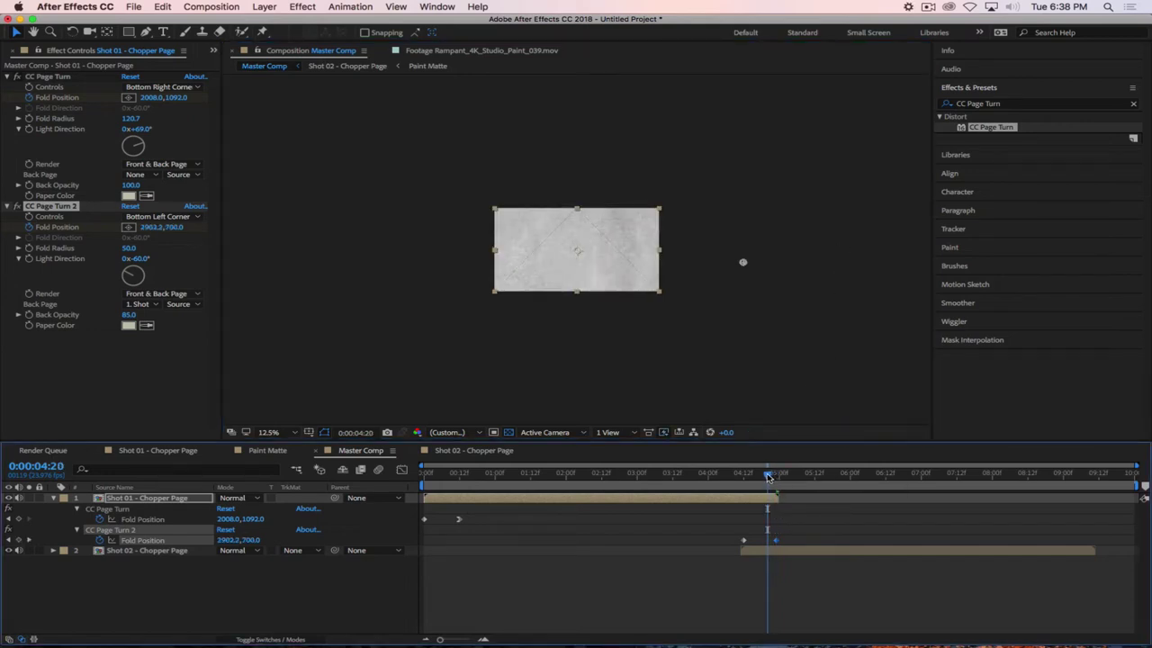
drag(769, 479, 780, 475)
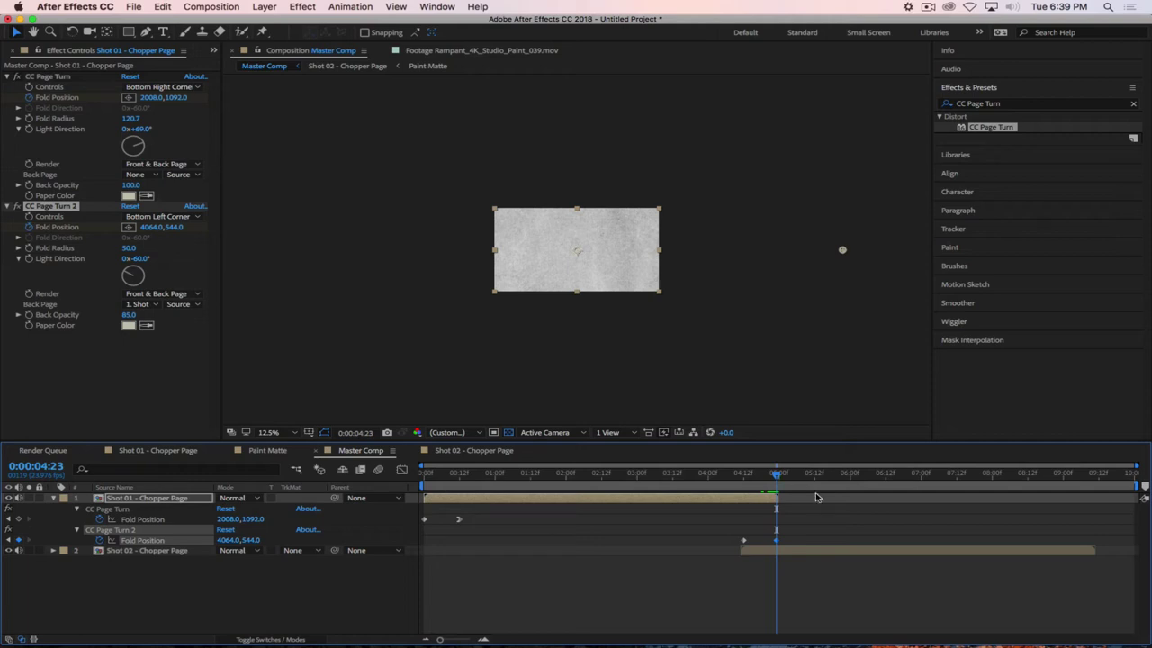
At 0:00:04:19, set the second page turn's Fold Radius to 69.7 and its Back Page to None
mouse_move(773, 477)
mouse_down()
mouse_move(744, 477)
mouse_move(764, 477)
mouse_up()
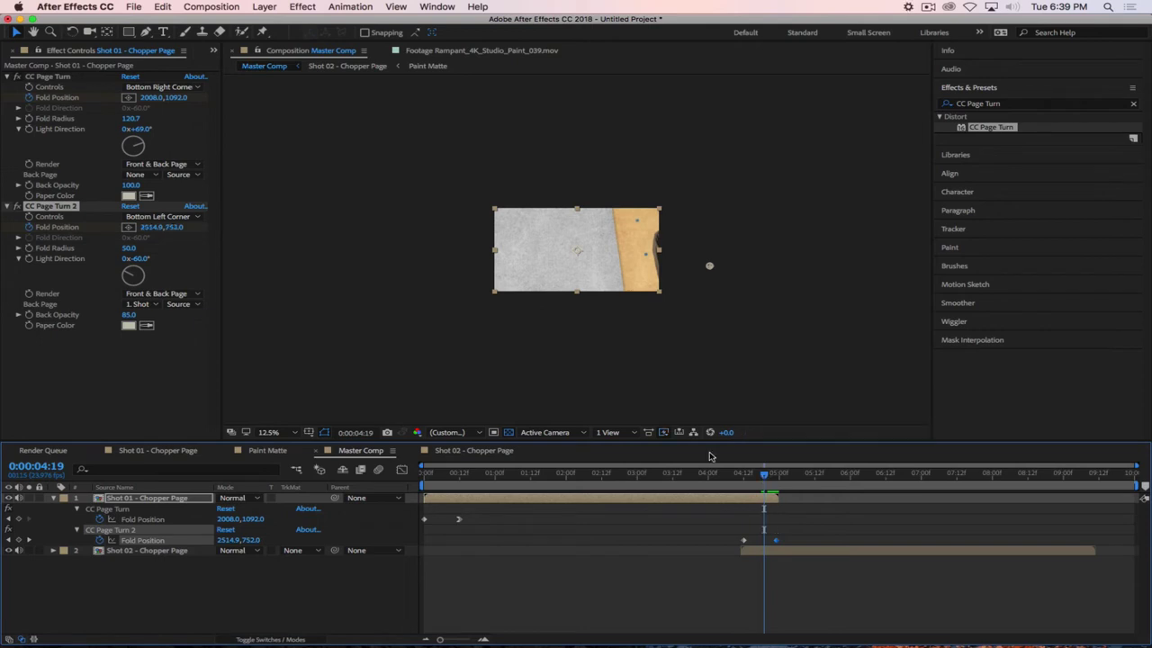
drag(129, 248, 183, 252)
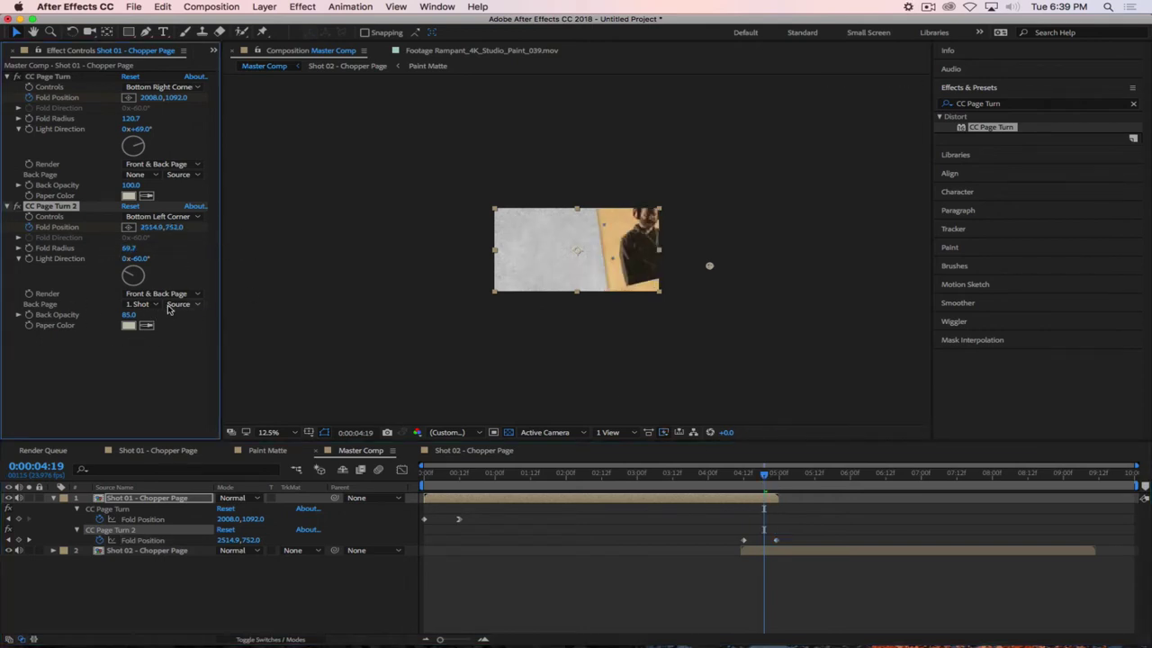
click(149, 306)
click(140, 313)
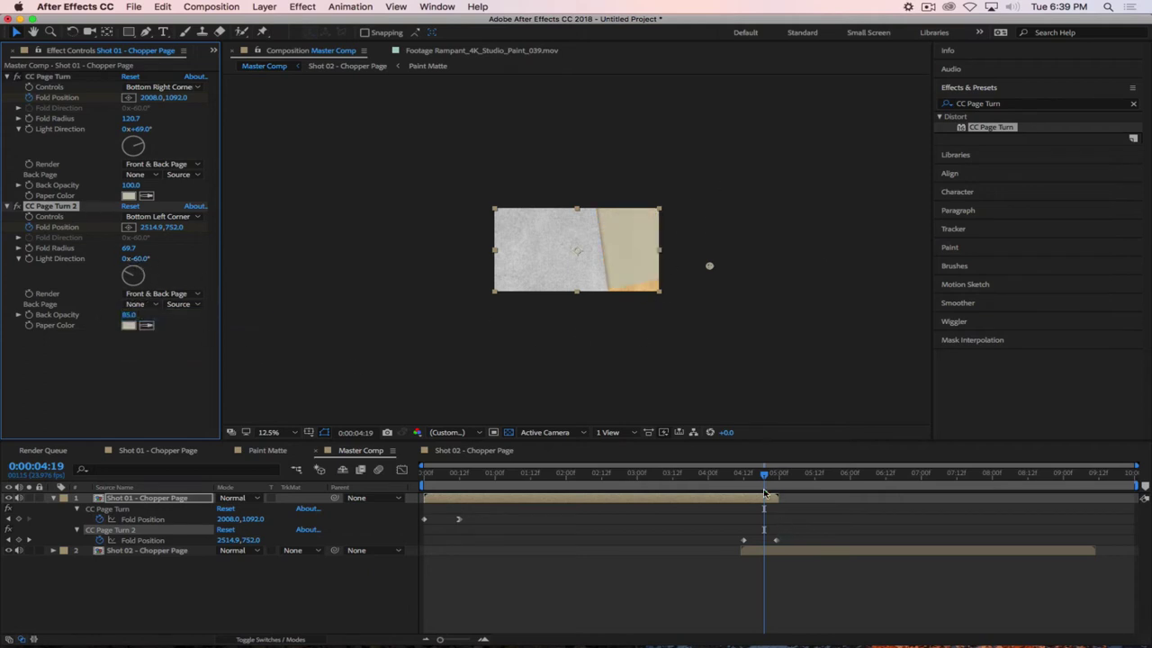
Apply Easy Ease Out to the first Fold Position keyframe of the second page turn
drag(753, 476, 738, 477)
right_click(746, 540)
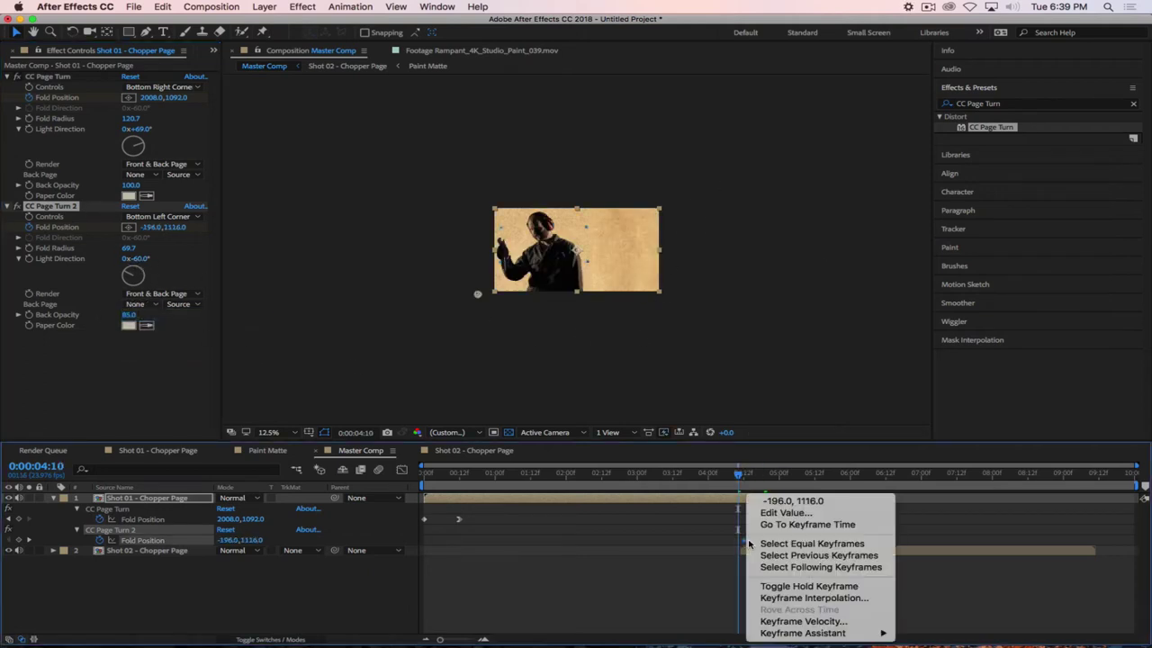
mouse_move(847, 634)
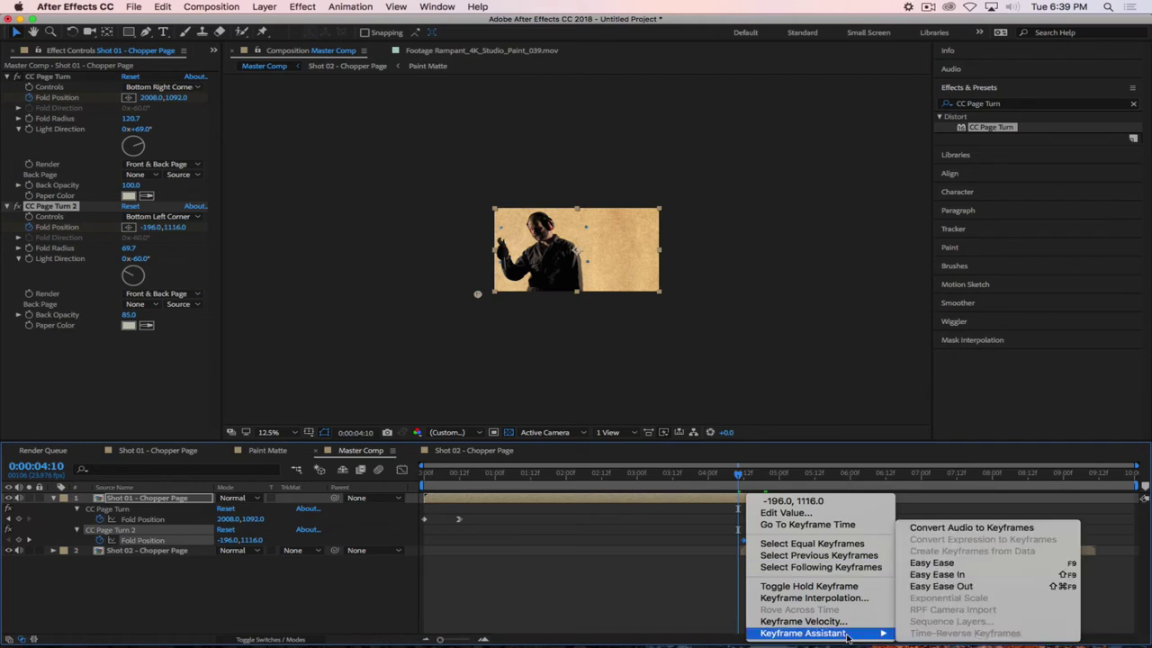
click(936, 586)
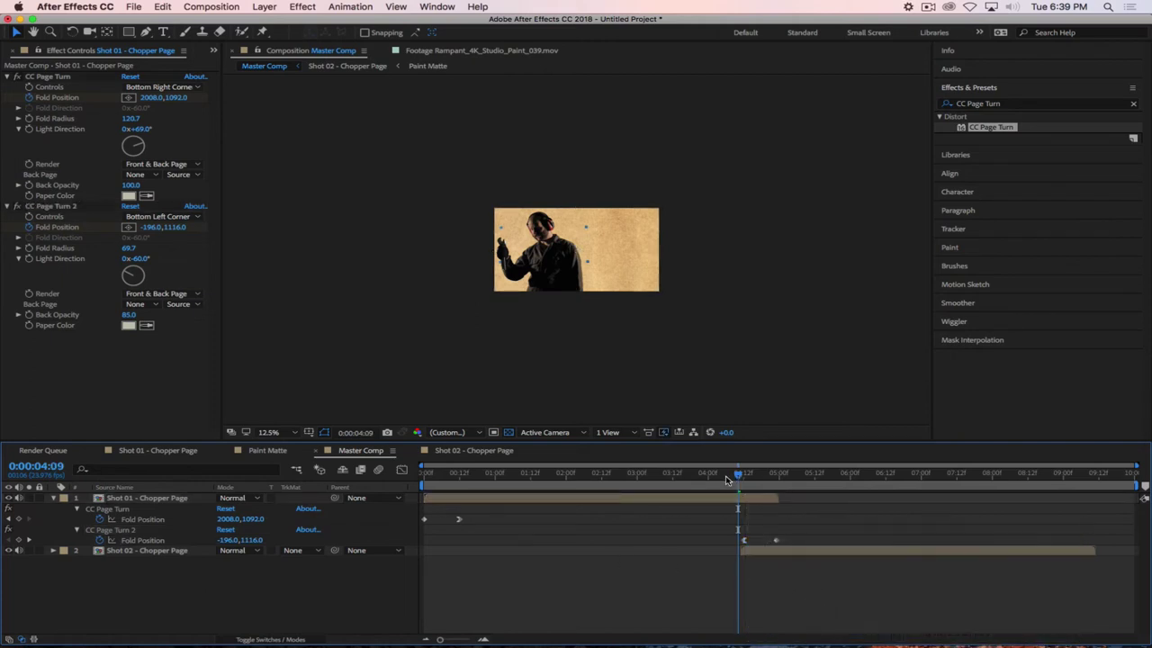
Play back the Master Comp from 0:00 to review the page-turn transitions and both shots
drag(727, 480, 425, 477)
key(period)
scroll(560, 231, up, 2)
scroll(560, 231, down, 2)
key(space)
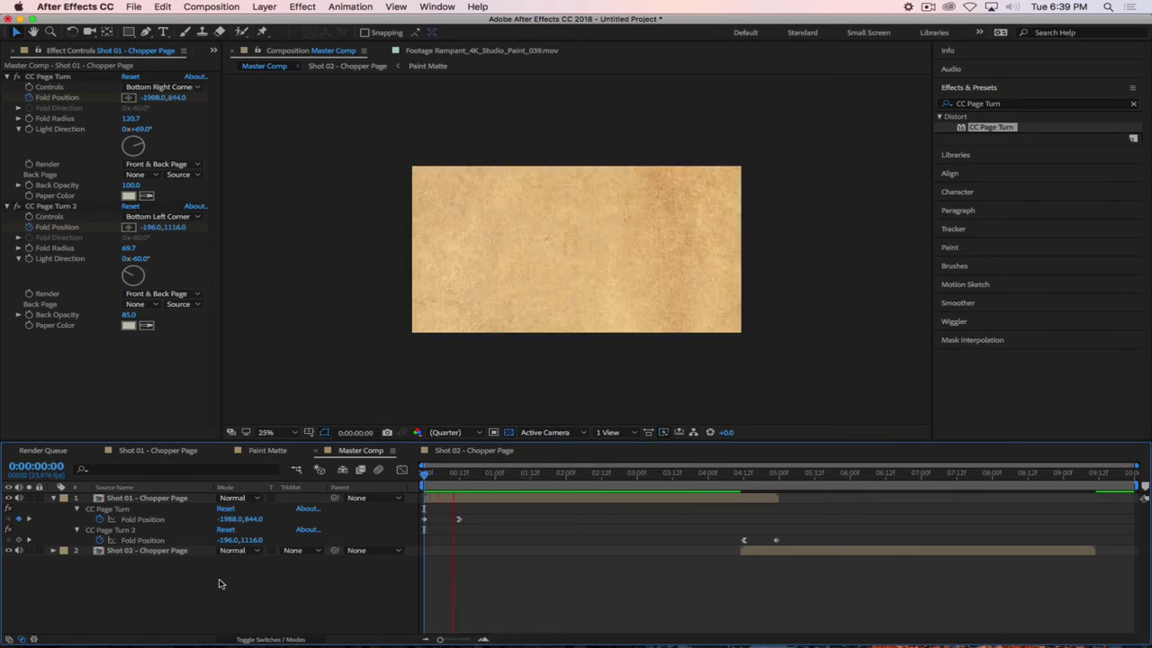
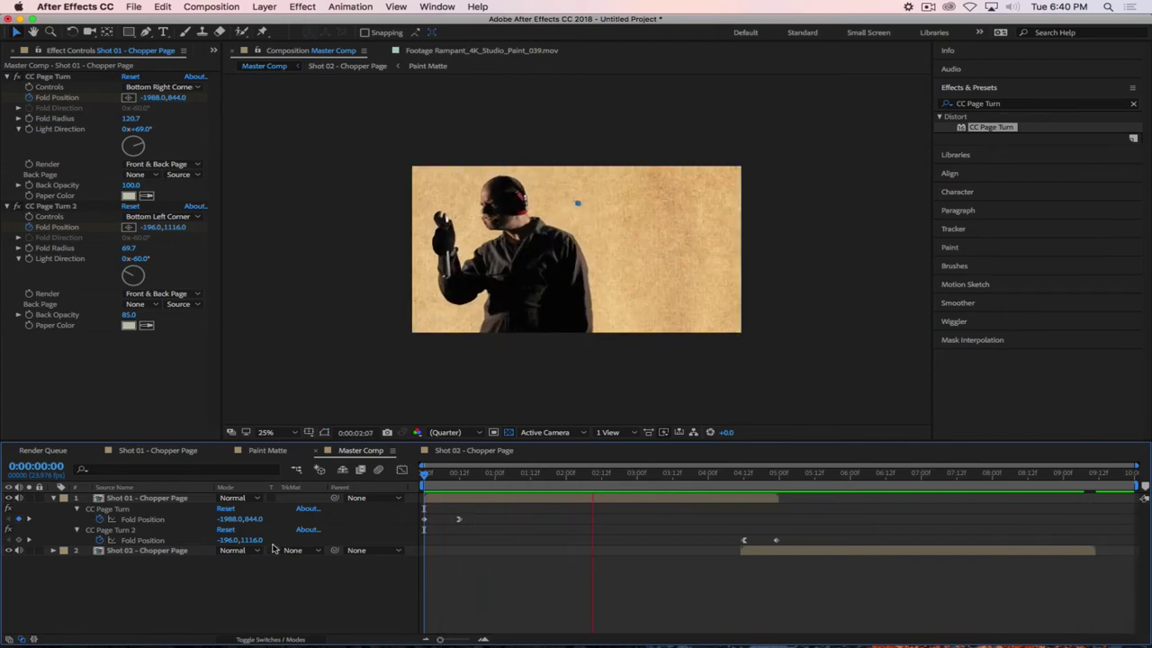
key(space)
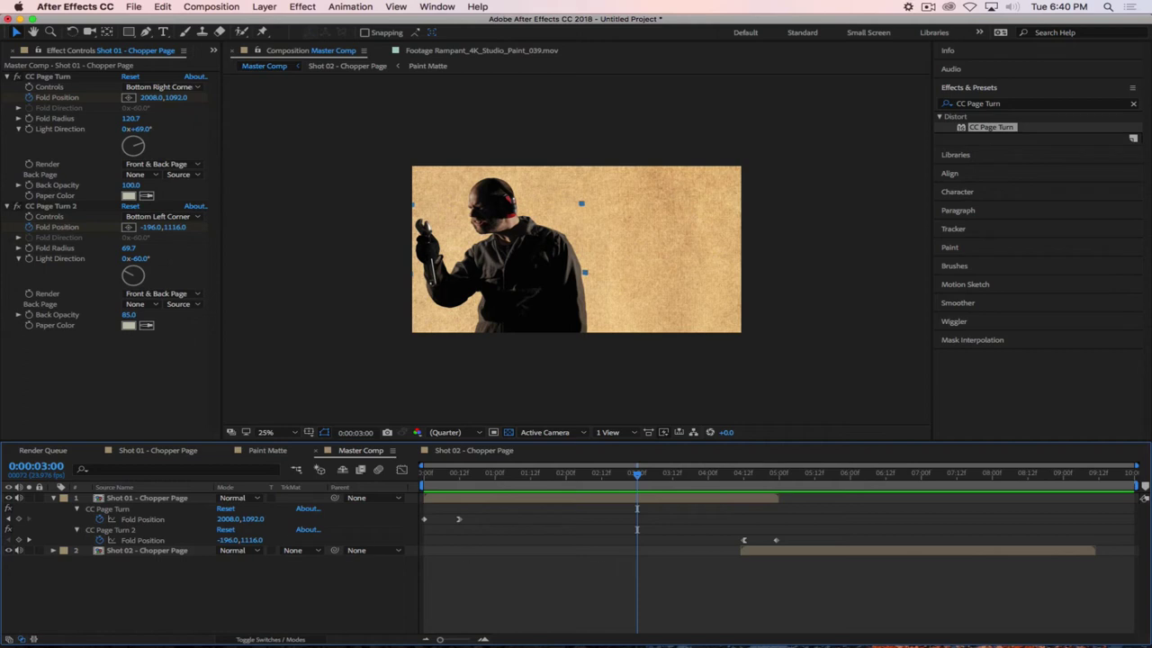
Switch to Safari and view the Google image results for Water Color as style reference
key(super+Tab)
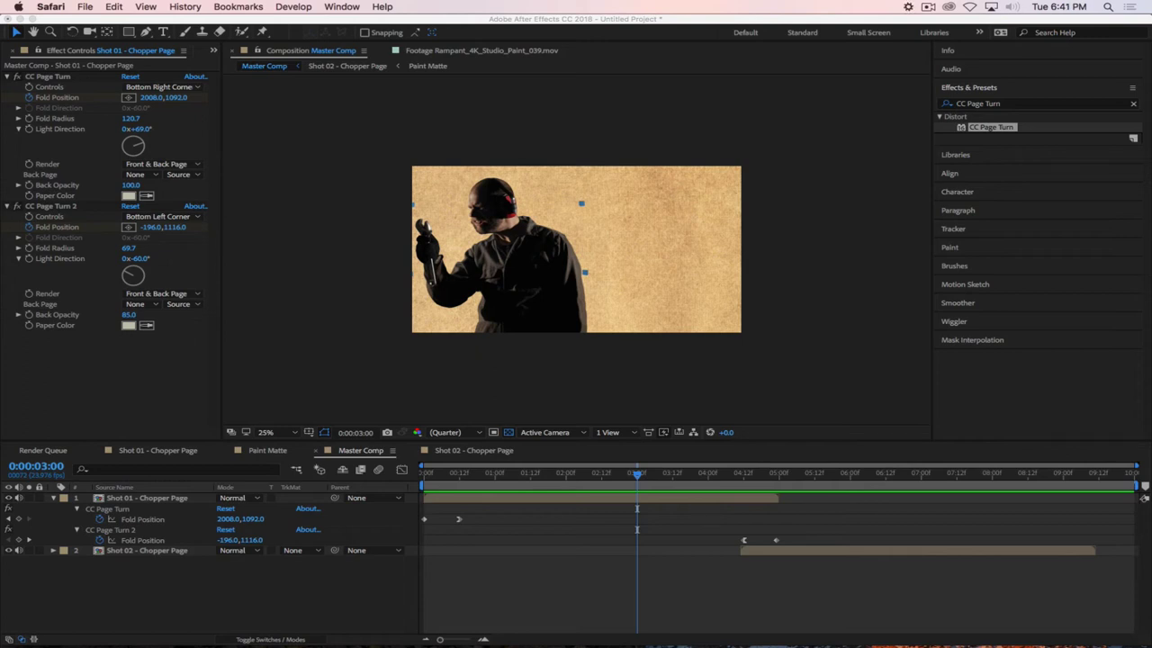
key(super+Tab)
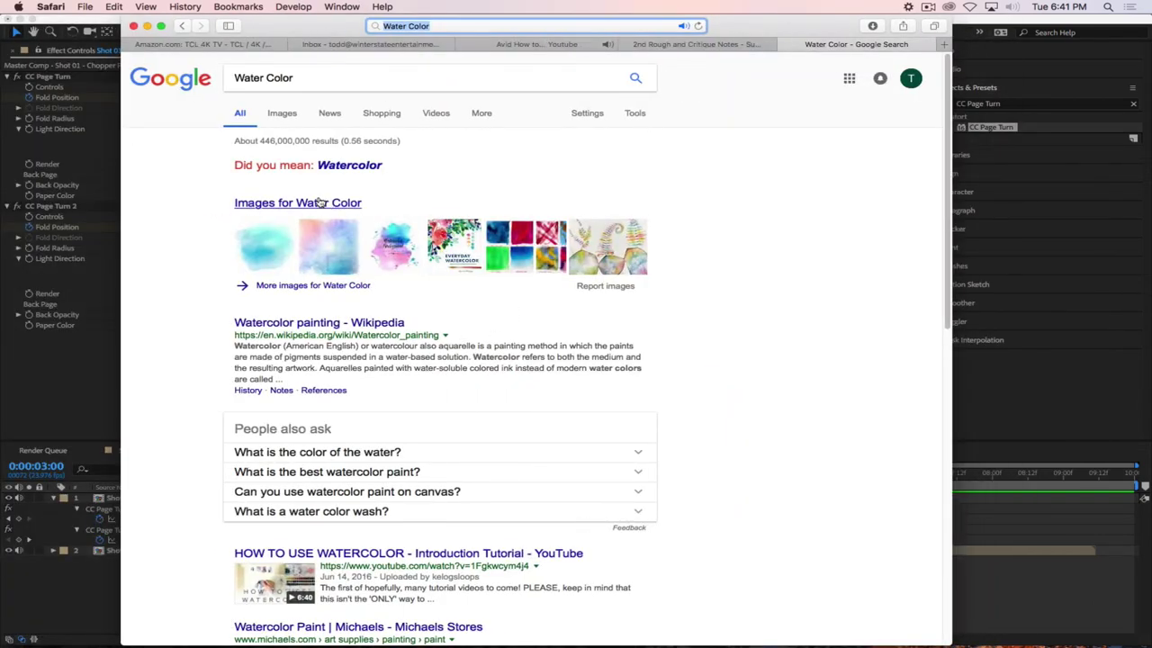
click(311, 206)
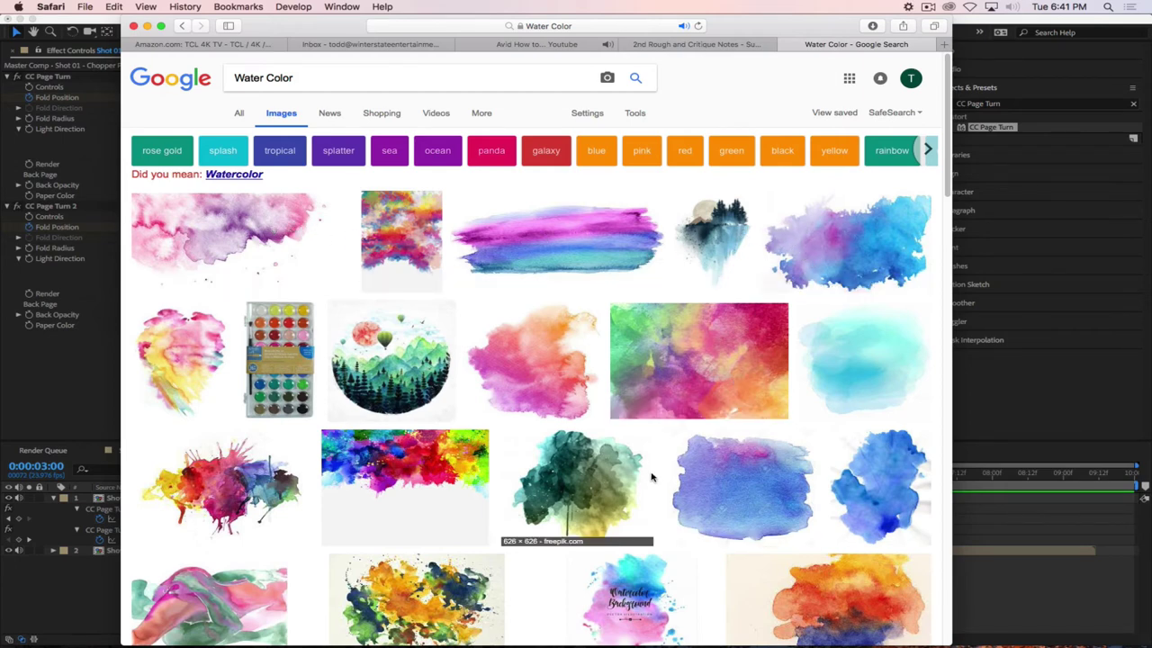
Examine the Google image results for Water Color, looking for a splash texture suitable as a paint element
scroll(635, 484, down, 2)
scroll(635, 484, down, 5)
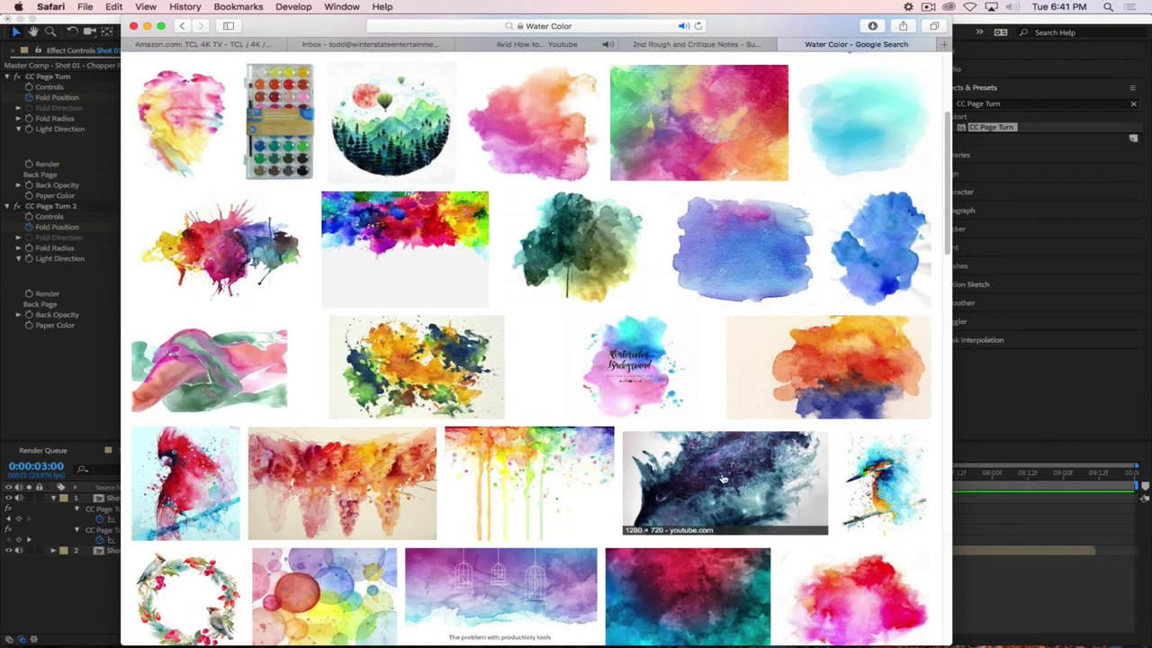
scroll(724, 477, down, 4)
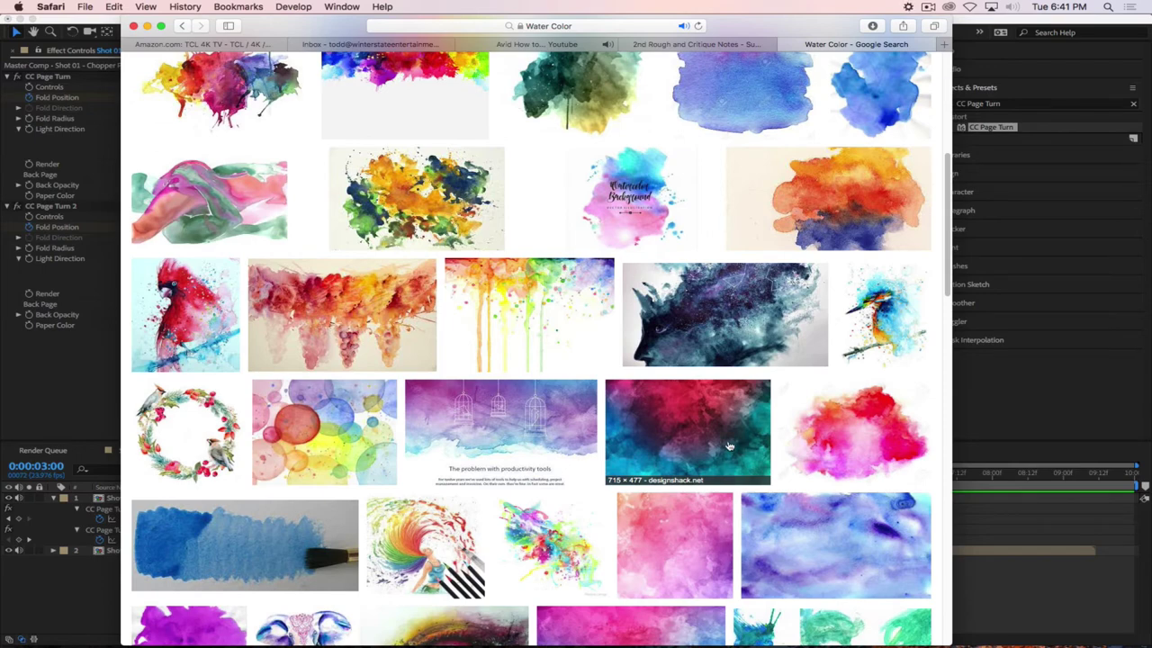
scroll(729, 446, down, 3)
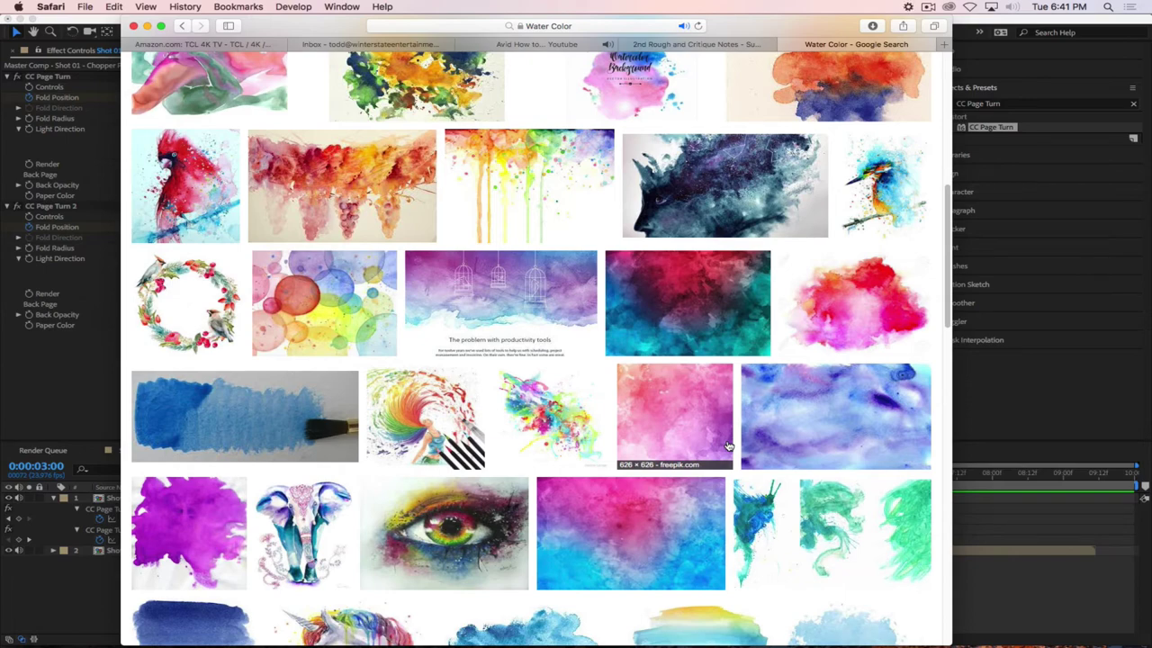
scroll(729, 445, up, 3)
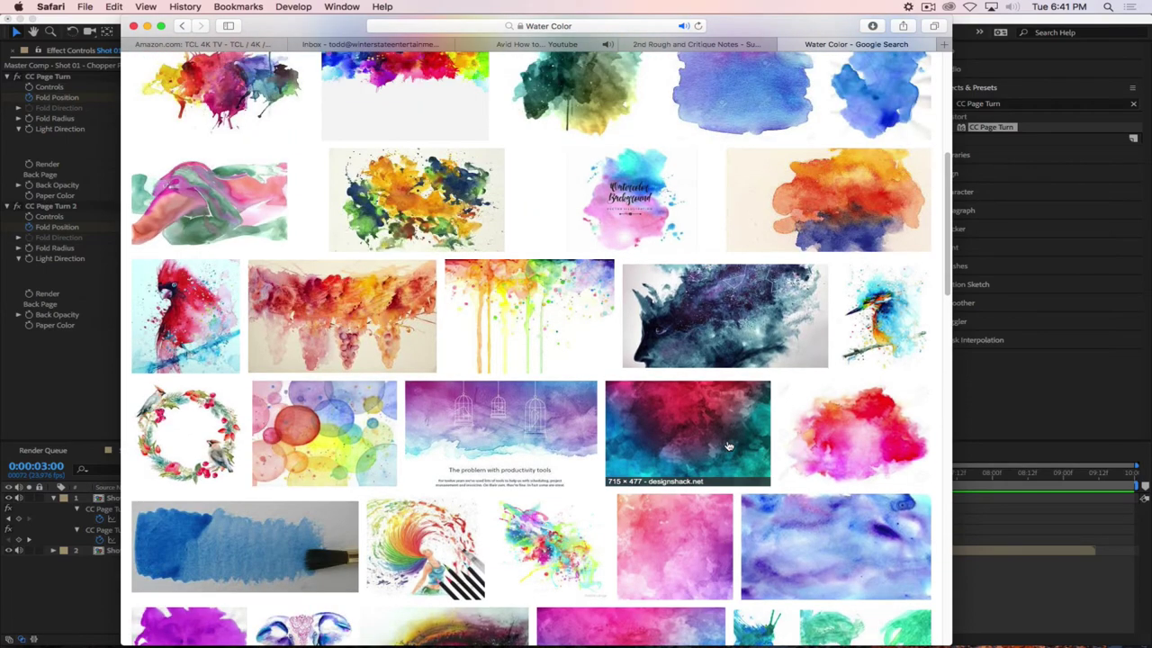
scroll(464, 314, up, 3)
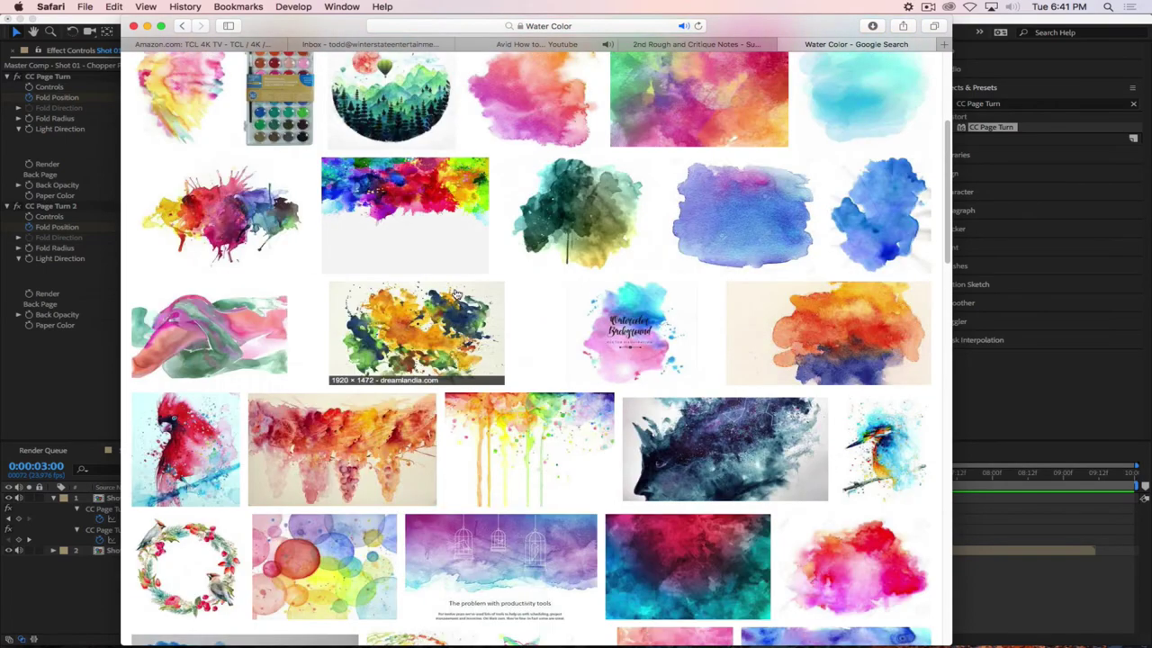
scroll(441, 302, up, 4)
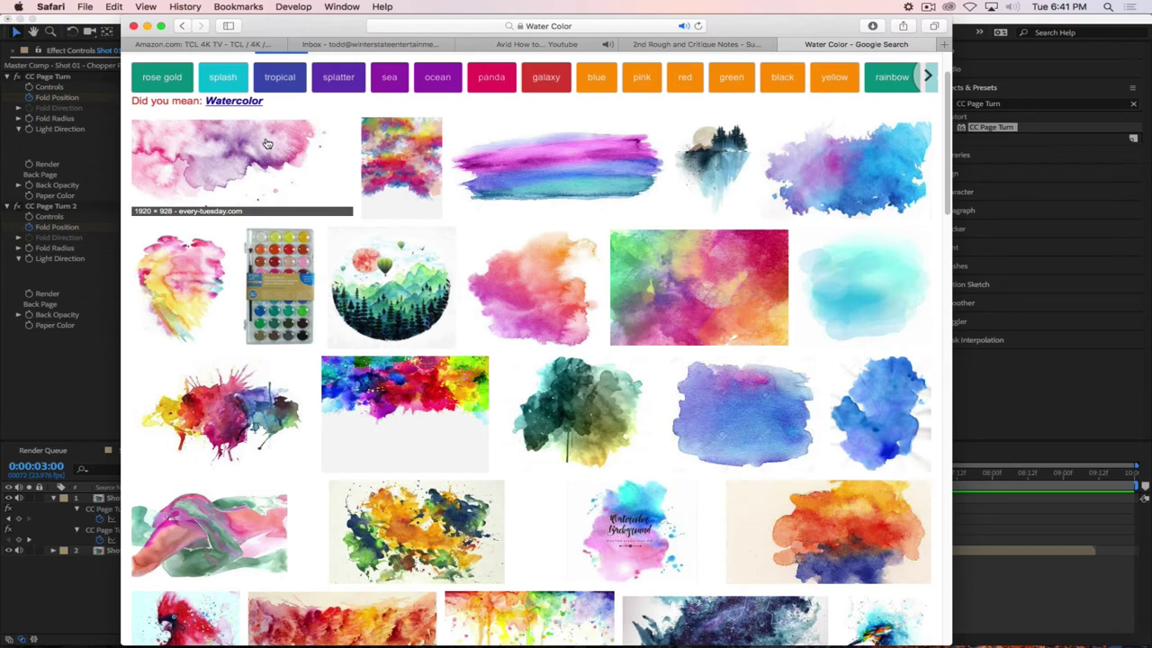
scroll(553, 106, down, 4)
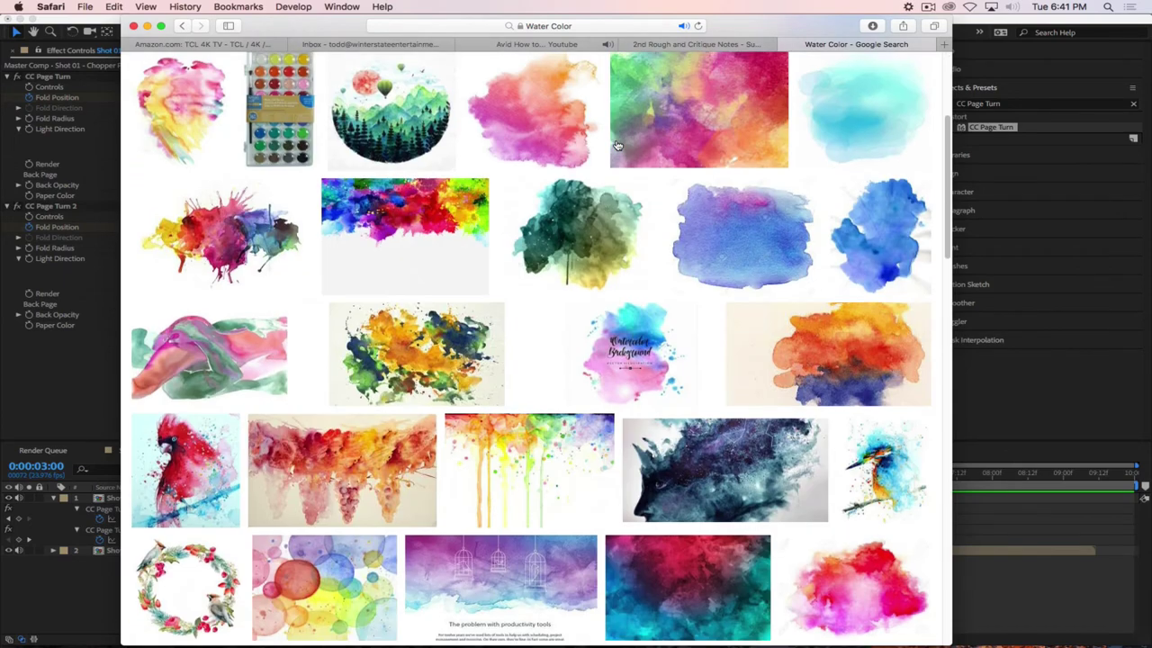
scroll(565, 97, up, 6)
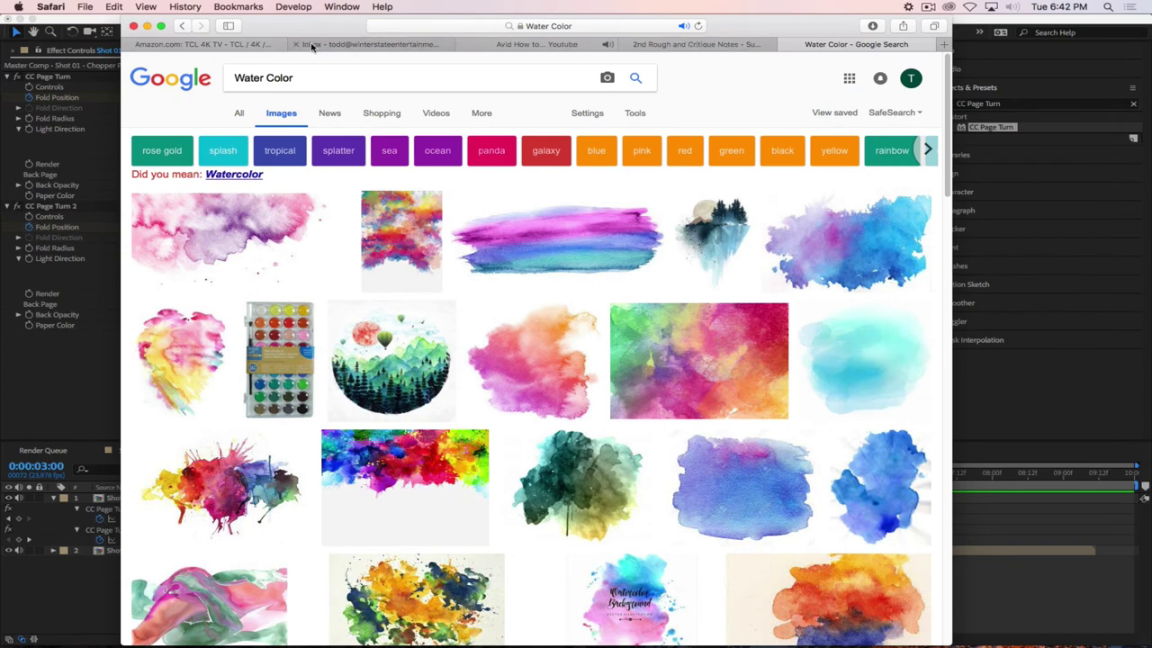
Search Flickr for Water Color through search.creativecommons.org in a new browser tab and browse the resulting photos
click(943, 44)
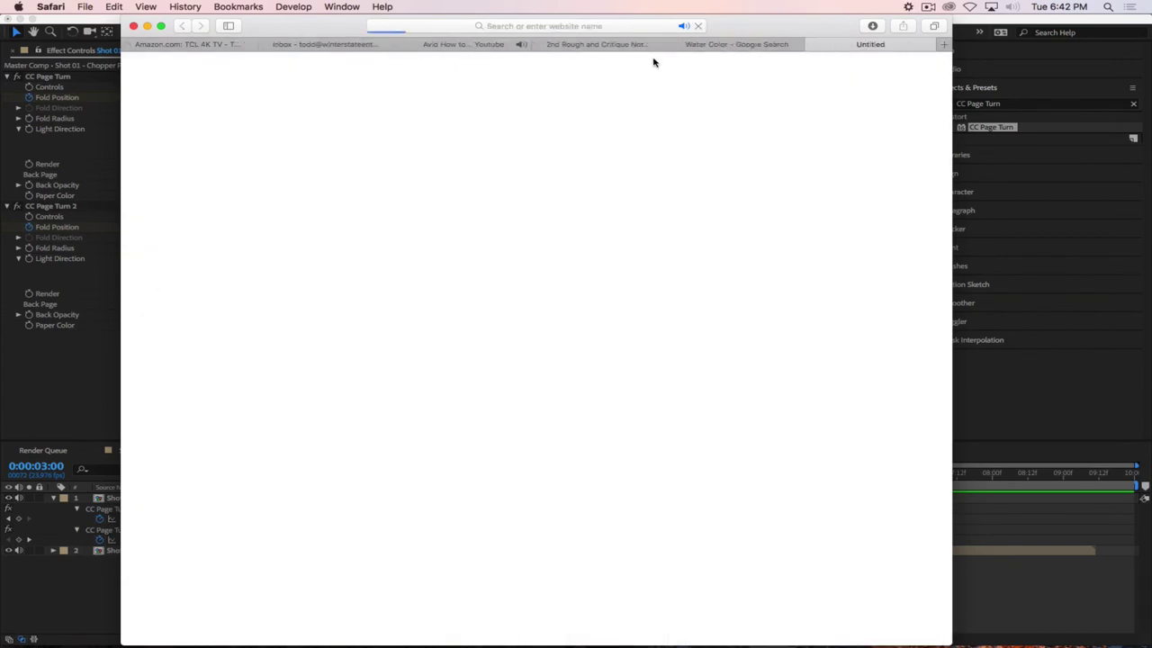
text(search.creativecommons.org)
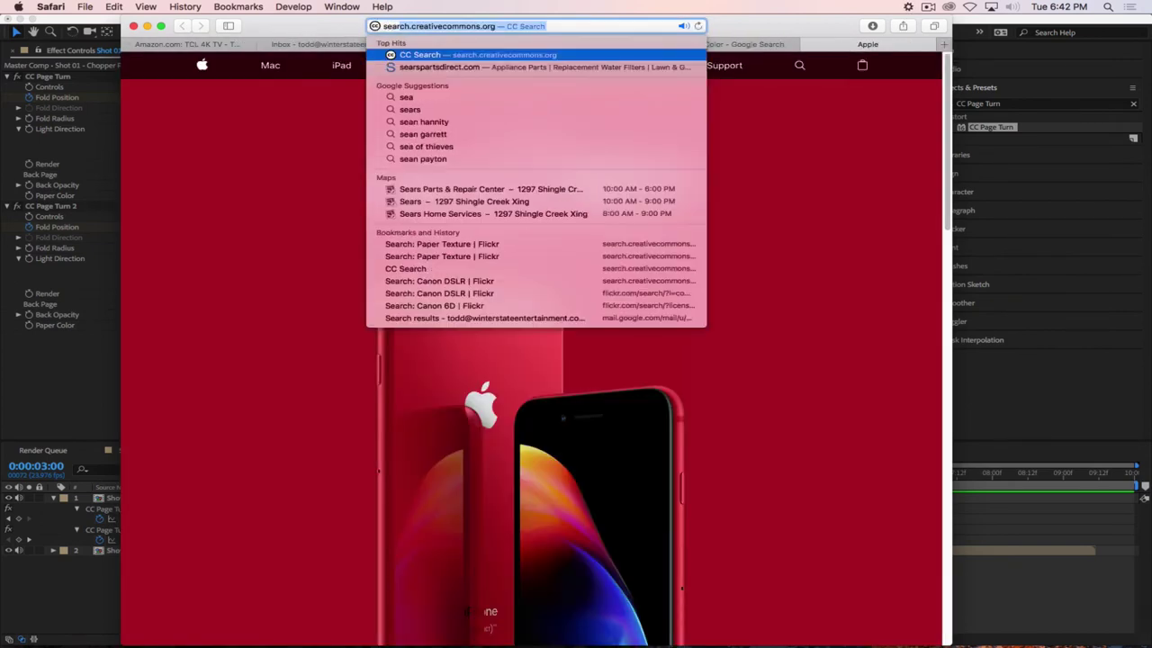
key(Return)
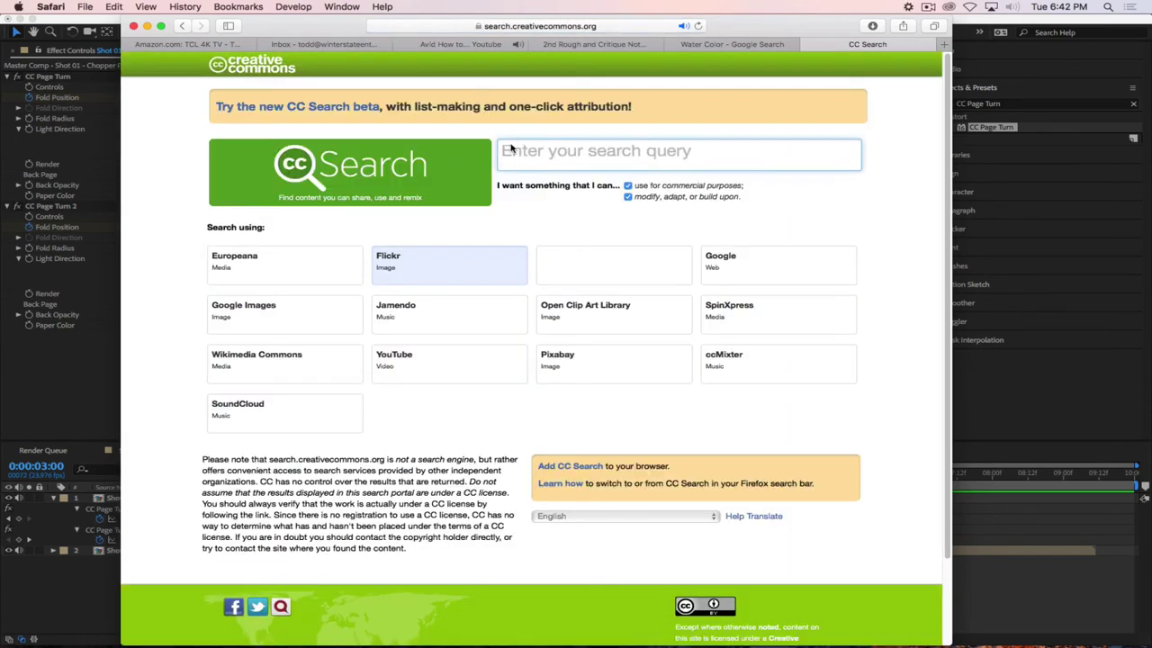
text(Water Color)
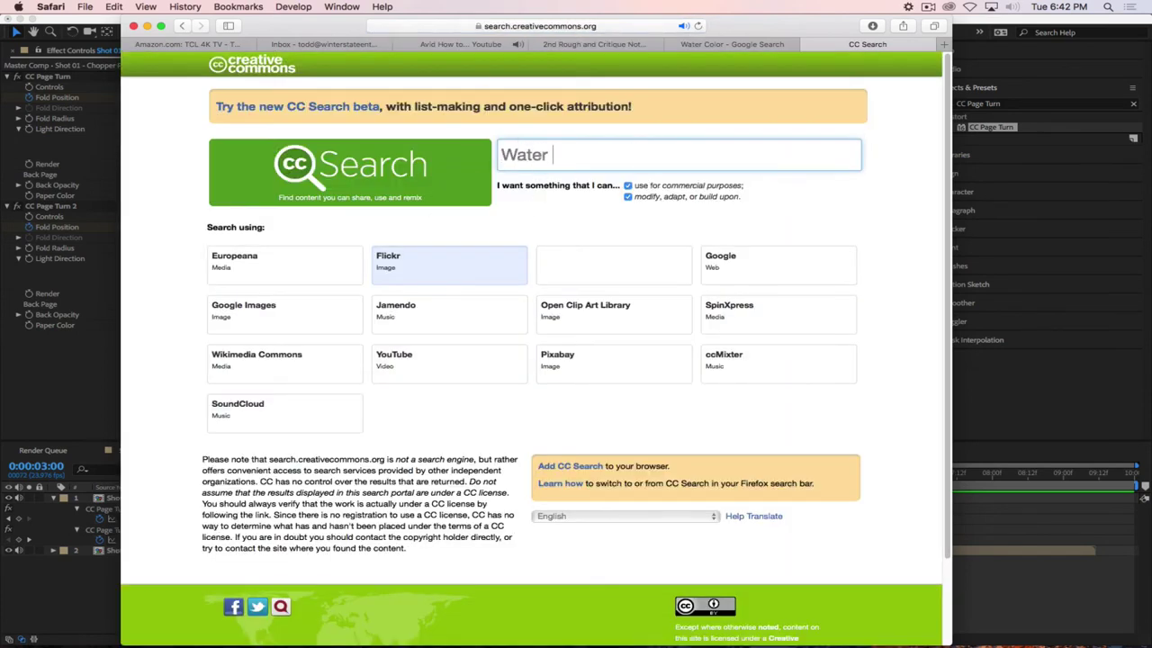
key(Return)
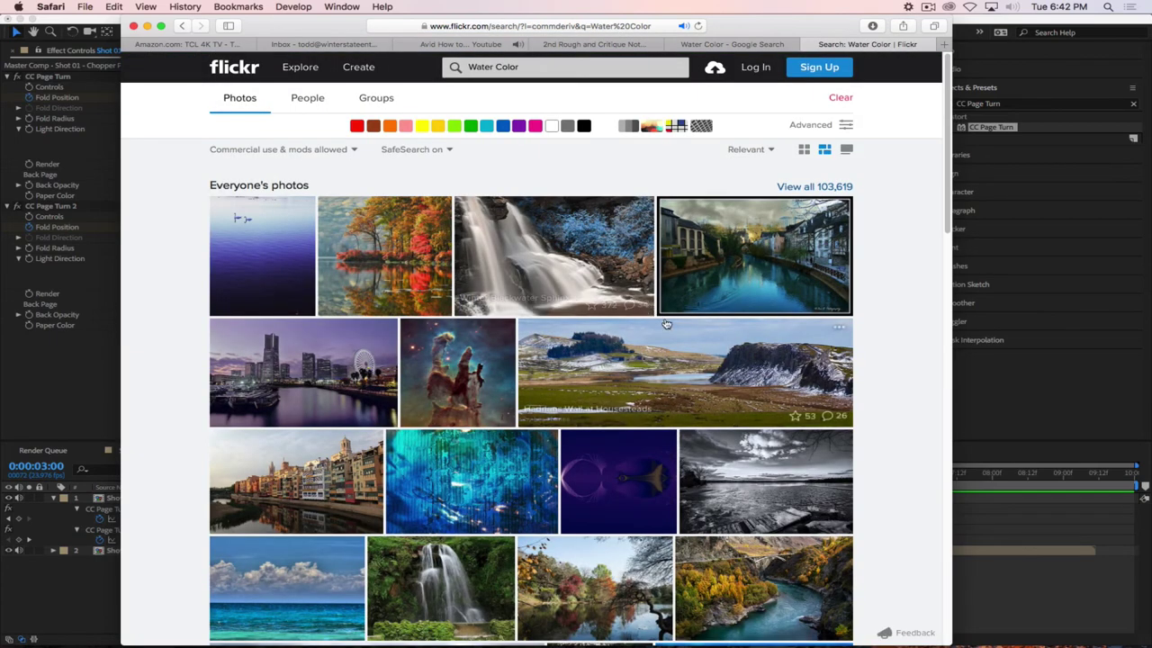
scroll(666, 324, down, 5)
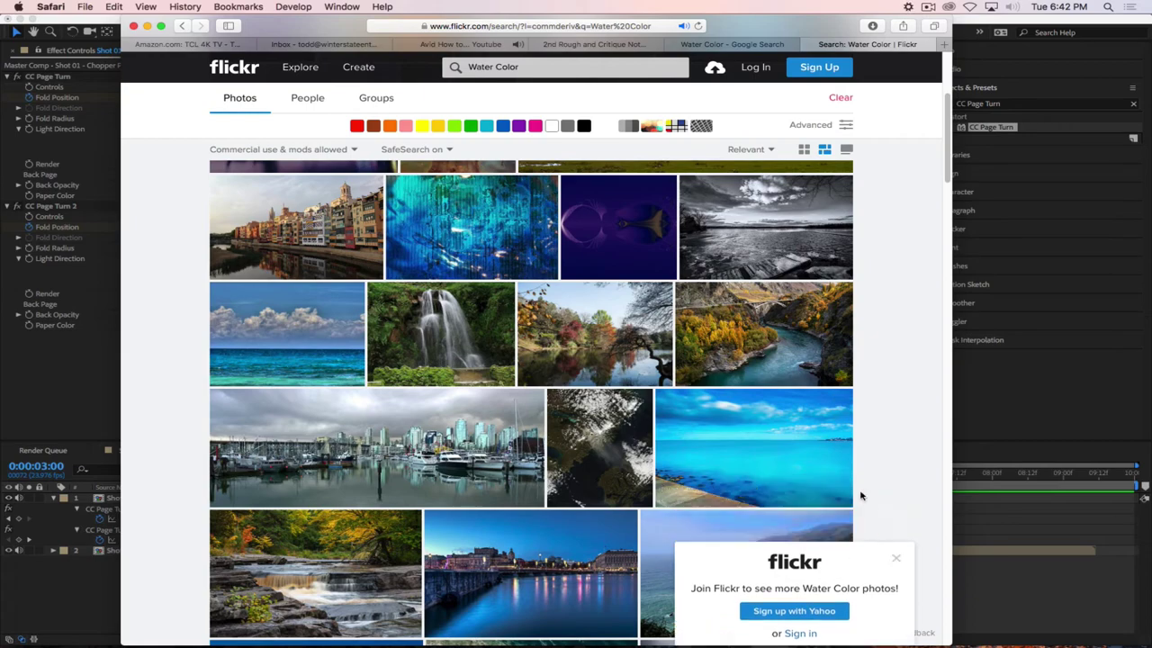
scroll(860, 495, down, 10)
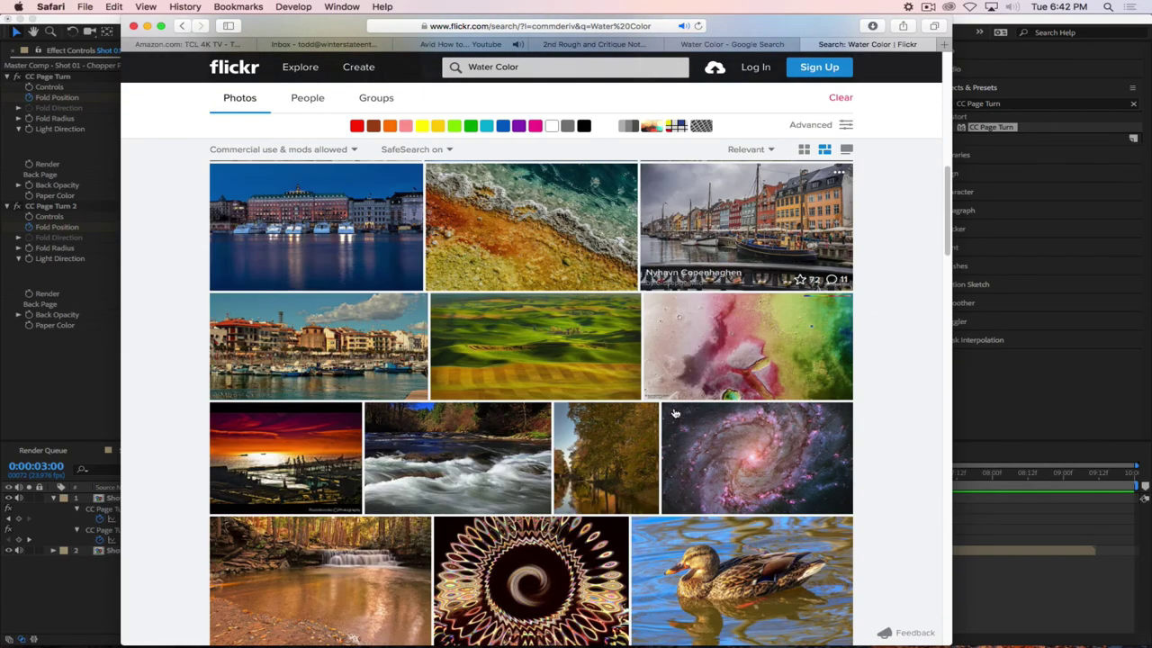
scroll(675, 413, down, 7)
scroll(674, 413, down, 8)
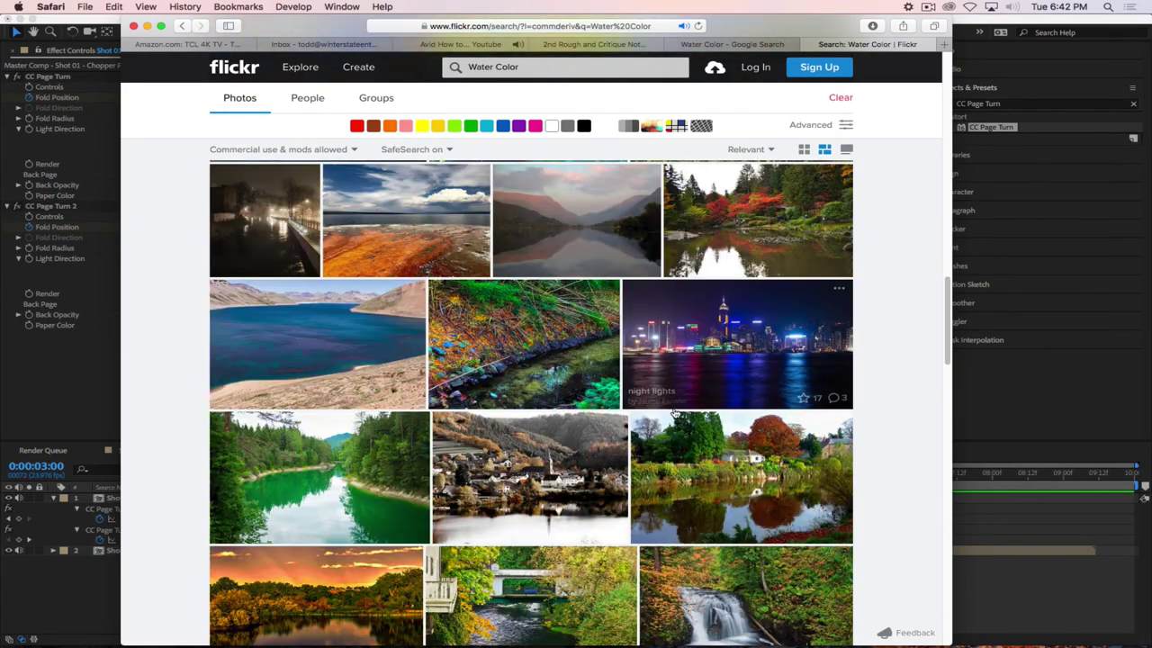
scroll(675, 412, up, 20)
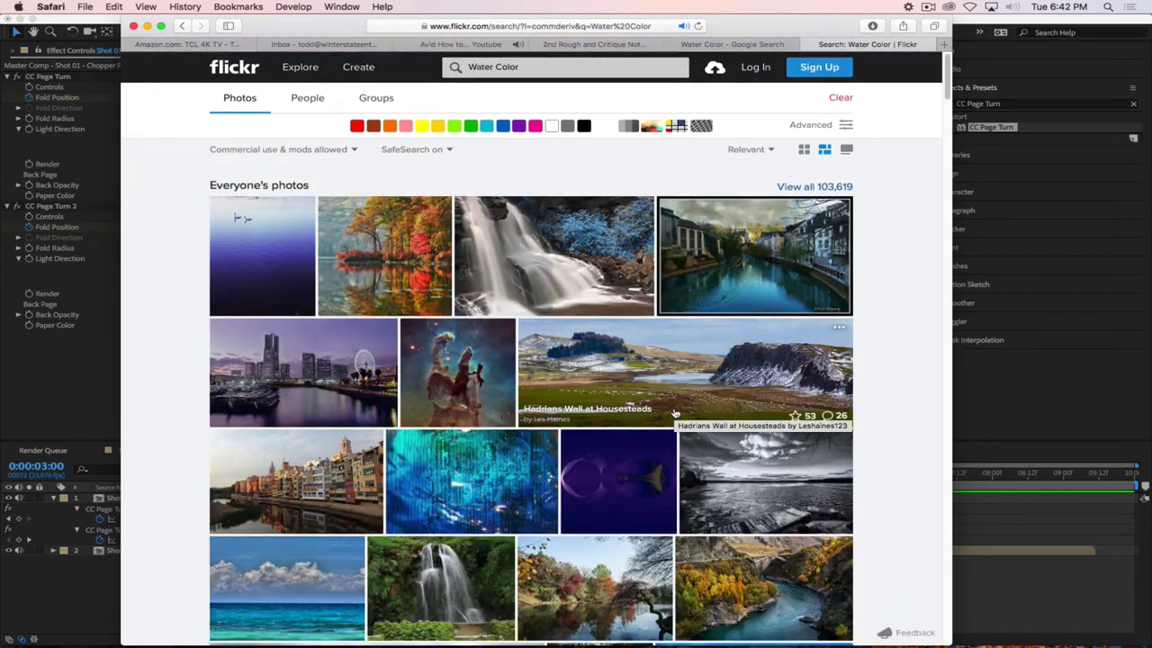
click(928, 7)
click(944, 45)
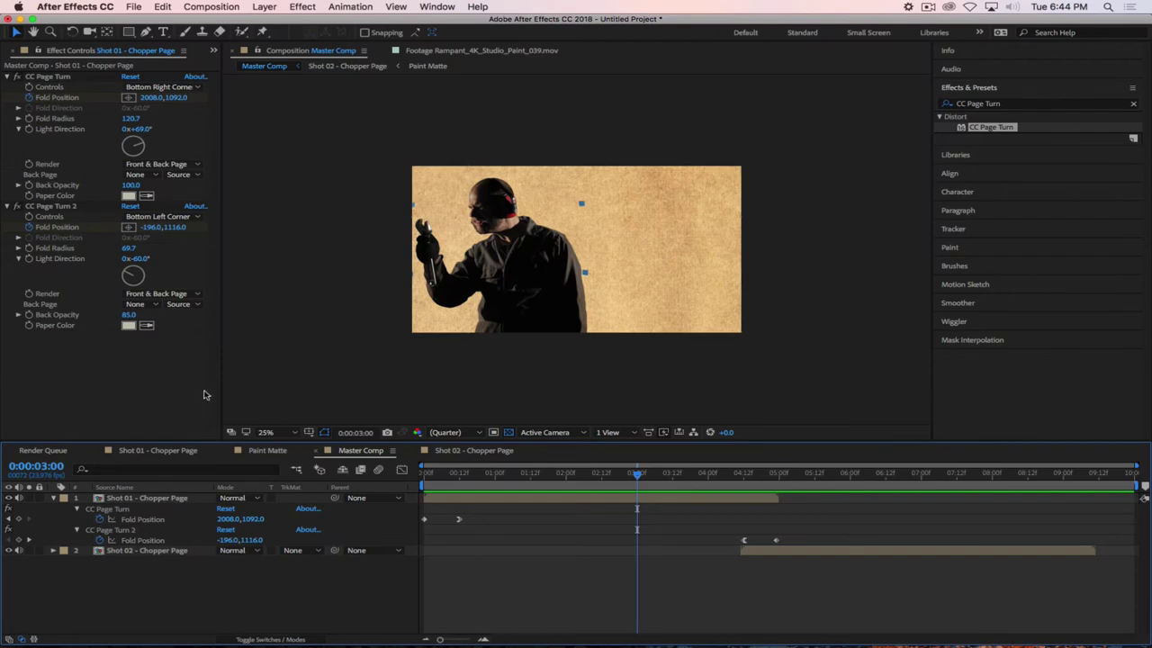
Show the After Effects project's item list, start importing a file, and look through the Desktop folder
click(213, 51)
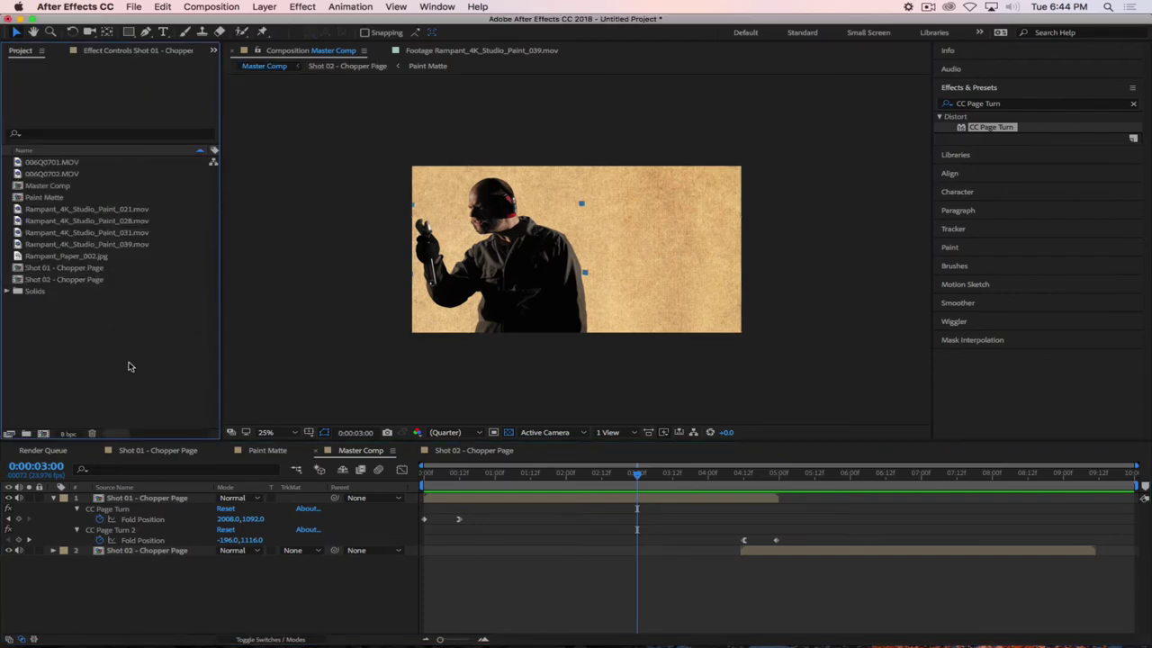
right_click(20, 317)
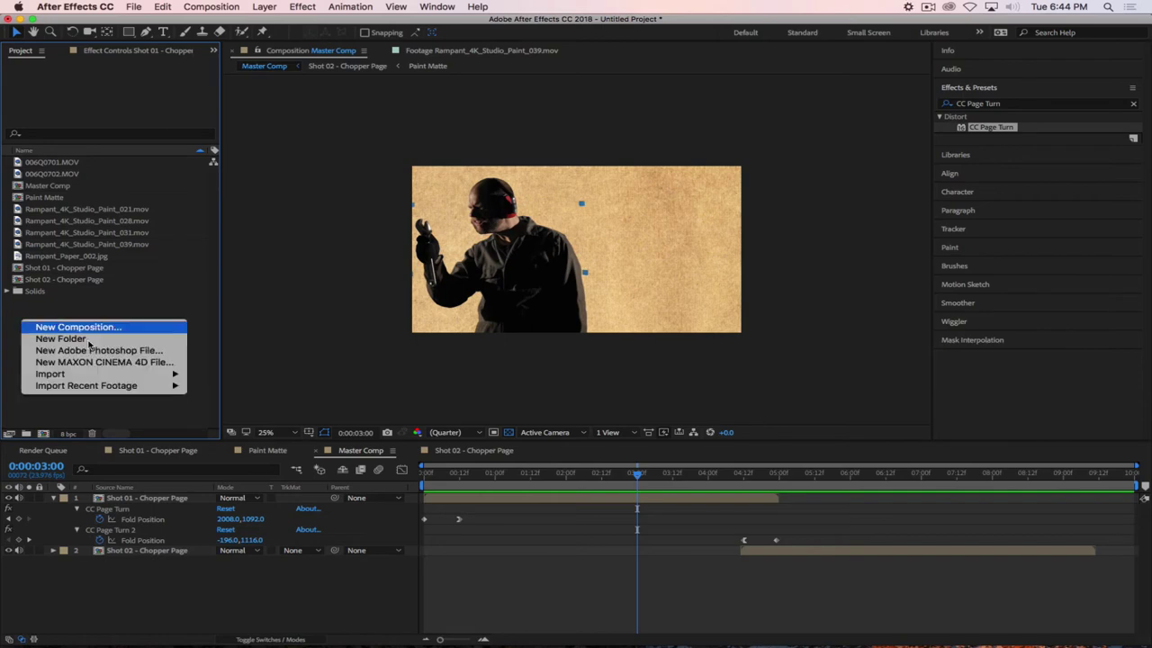
mouse_move(83, 375)
click(205, 376)
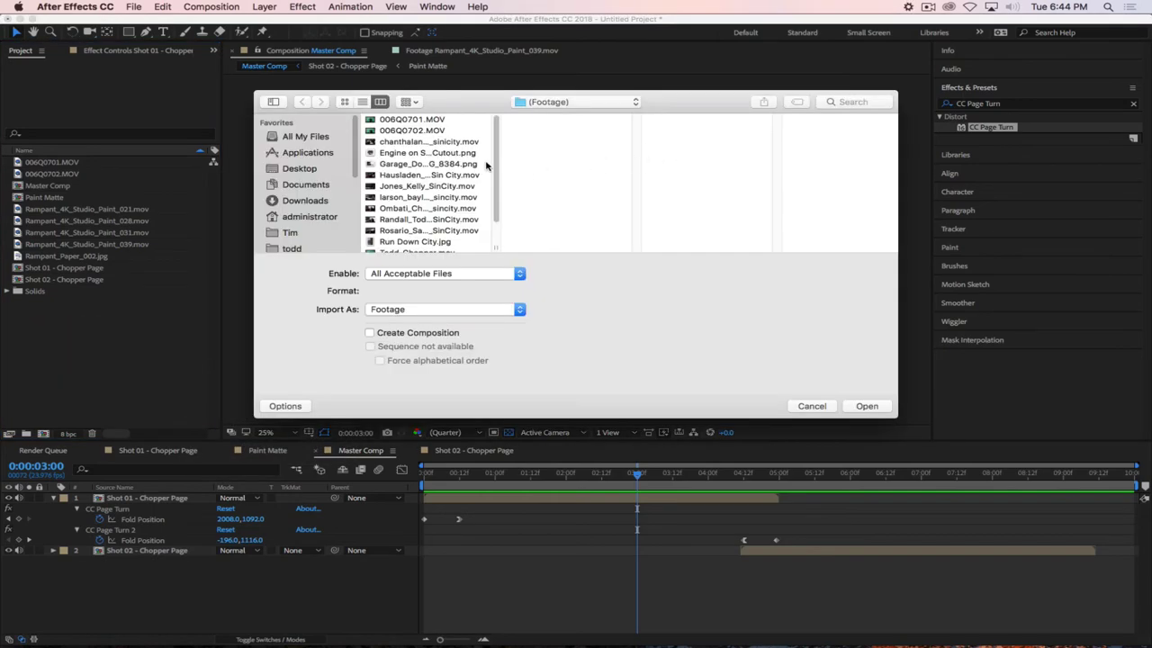
click(297, 168)
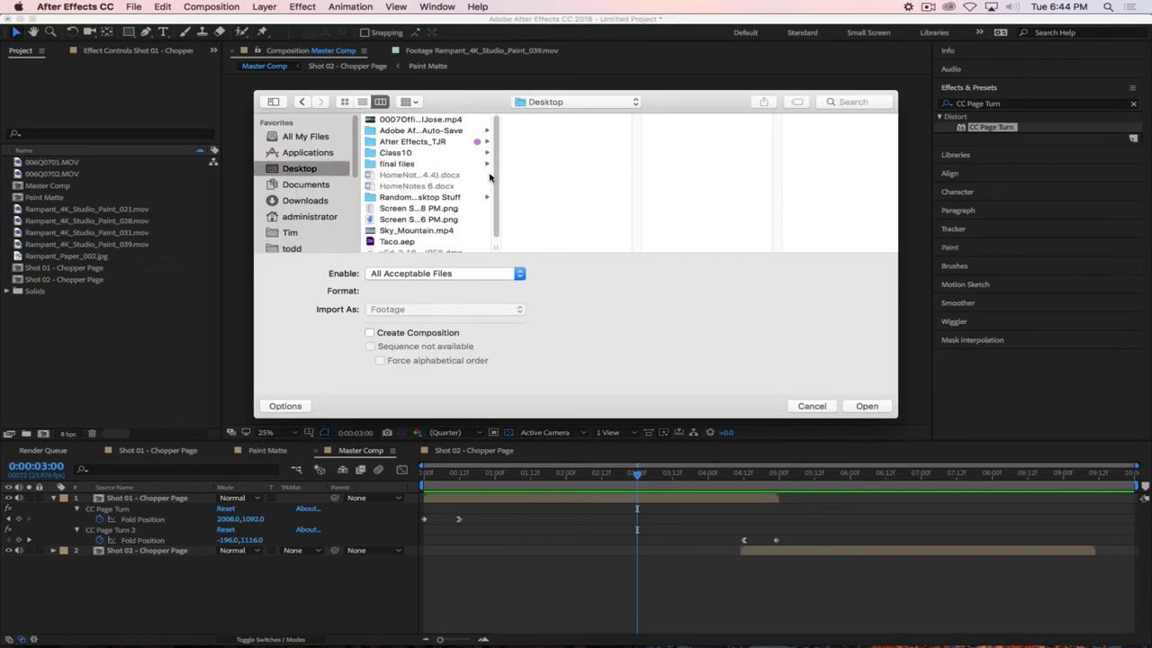
scroll(494, 207, down, 1)
scroll(494, 209, up, 1)
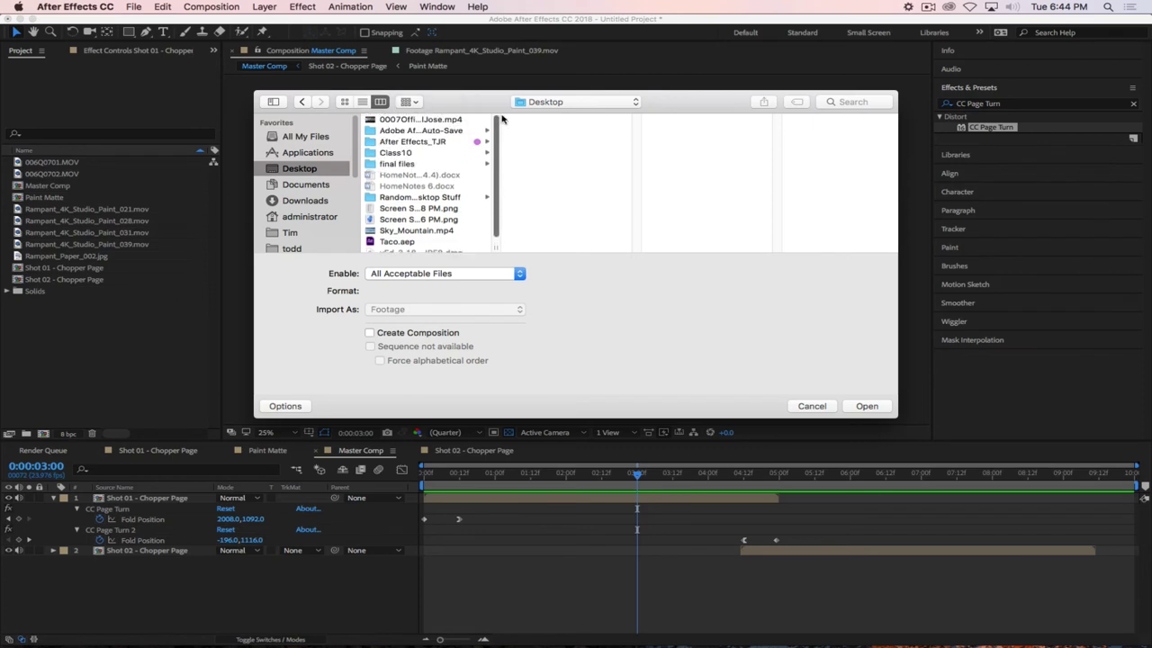
Look through the Downloads and Documents folders for the watercolor image, previewing the JPG file in Downloads
click(297, 201)
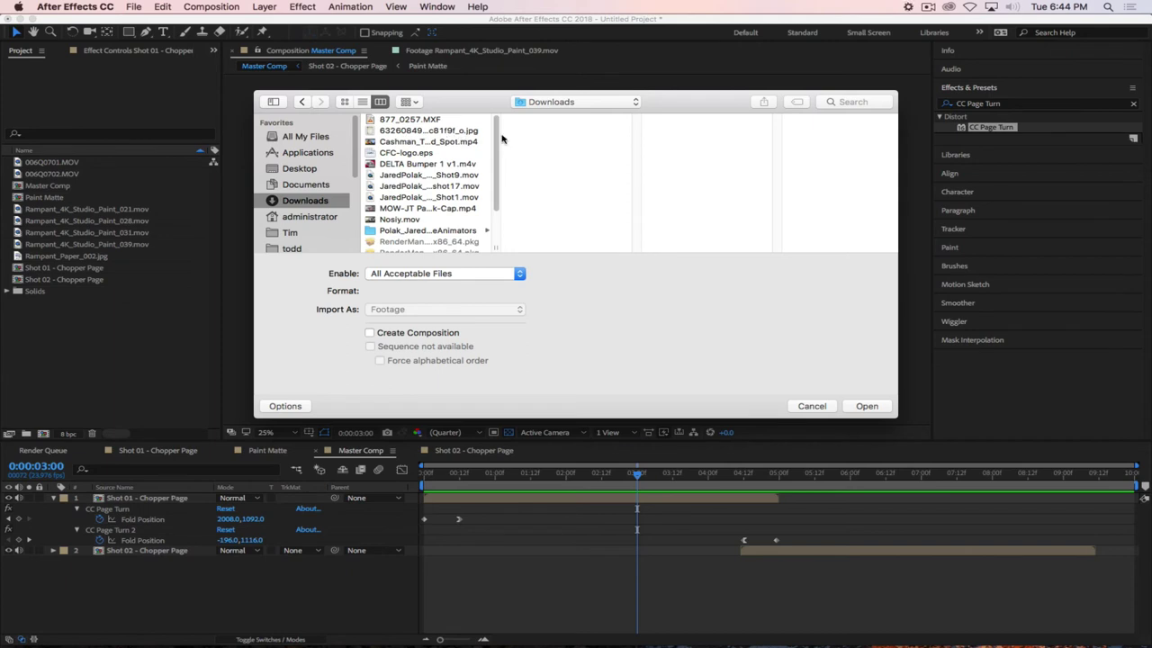
click(463, 131)
scroll(500, 153, down, 2)
scroll(499, 144, up, 2)
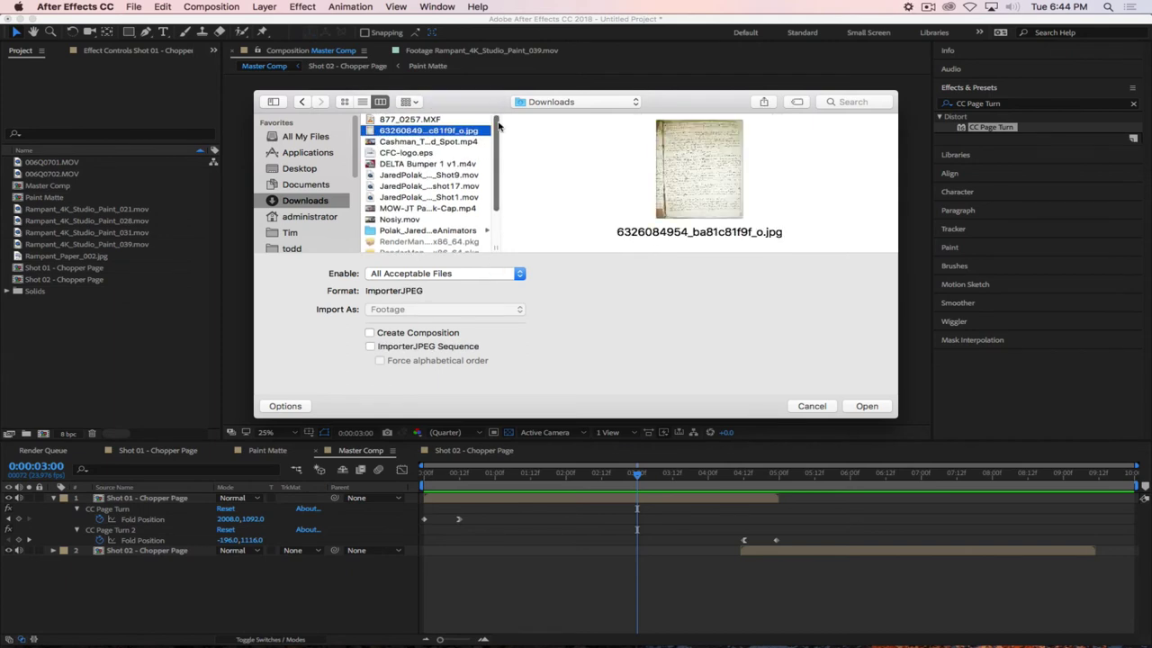
click(302, 185)
scroll(501, 162, down, 1)
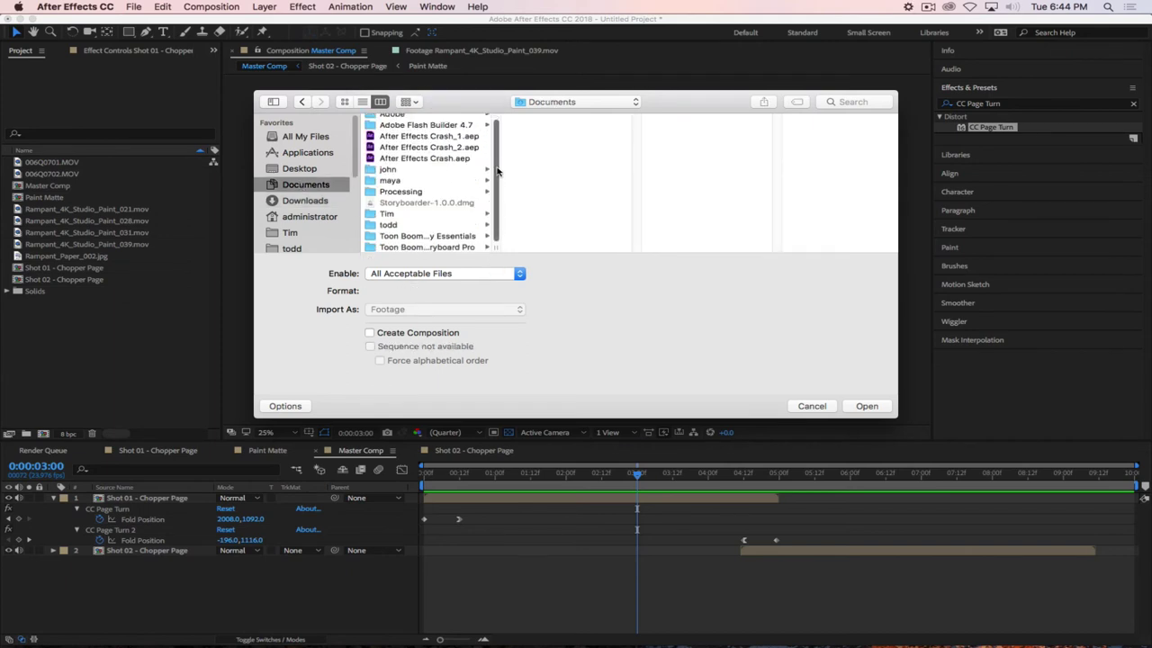
Import Screen Shot 2018-04-10 at 6.43.46 PM.png from the Desktop folder into the project
click(300, 168)
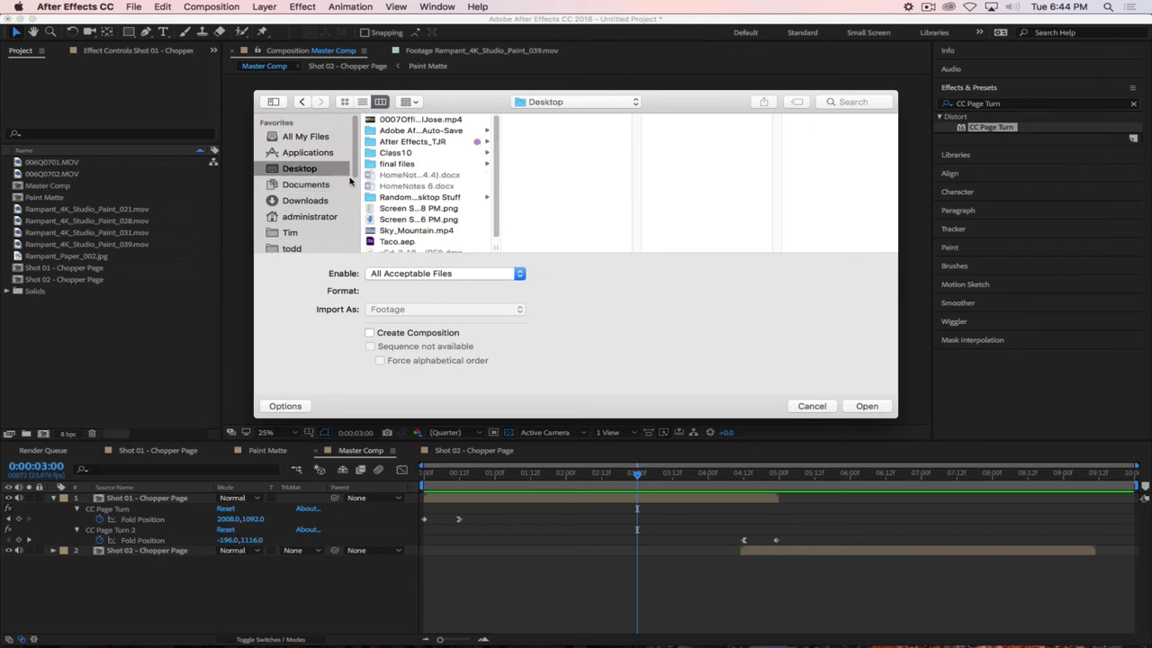
scroll(494, 206, down, 1)
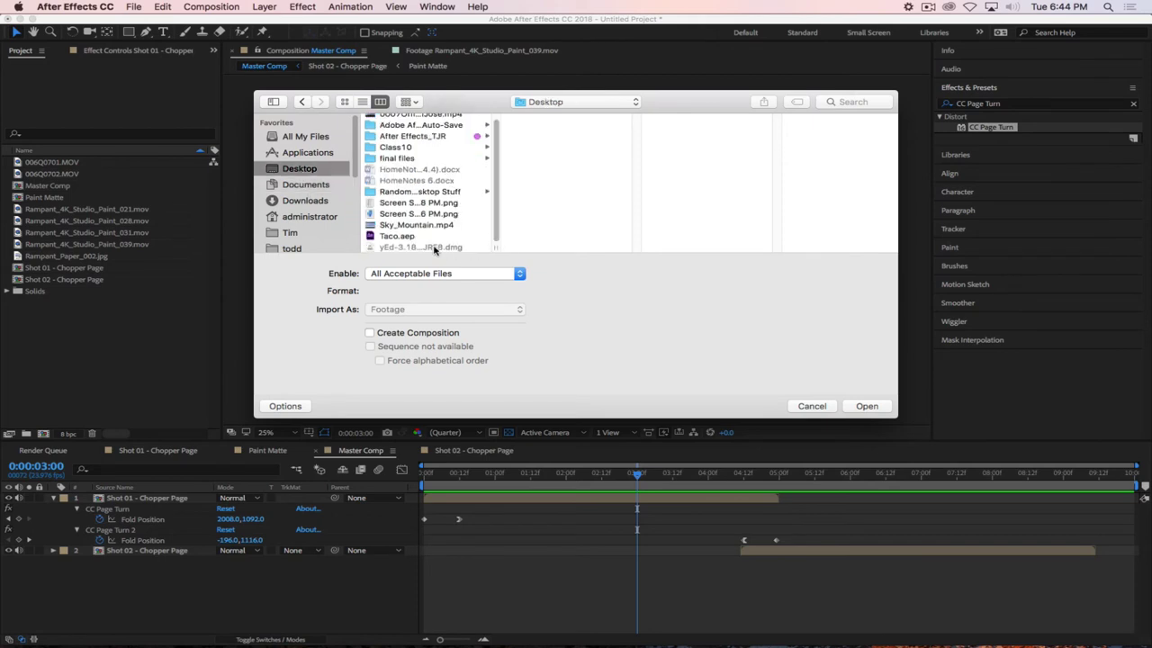
drag(497, 252, 602, 253)
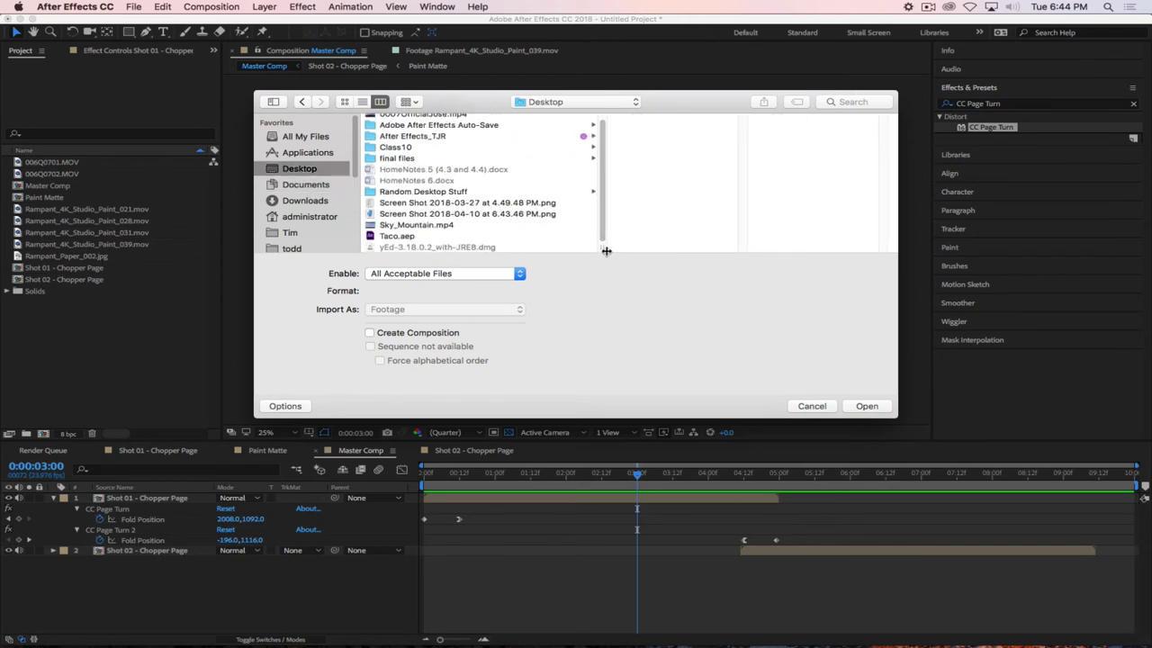
click(428, 203)
click(441, 214)
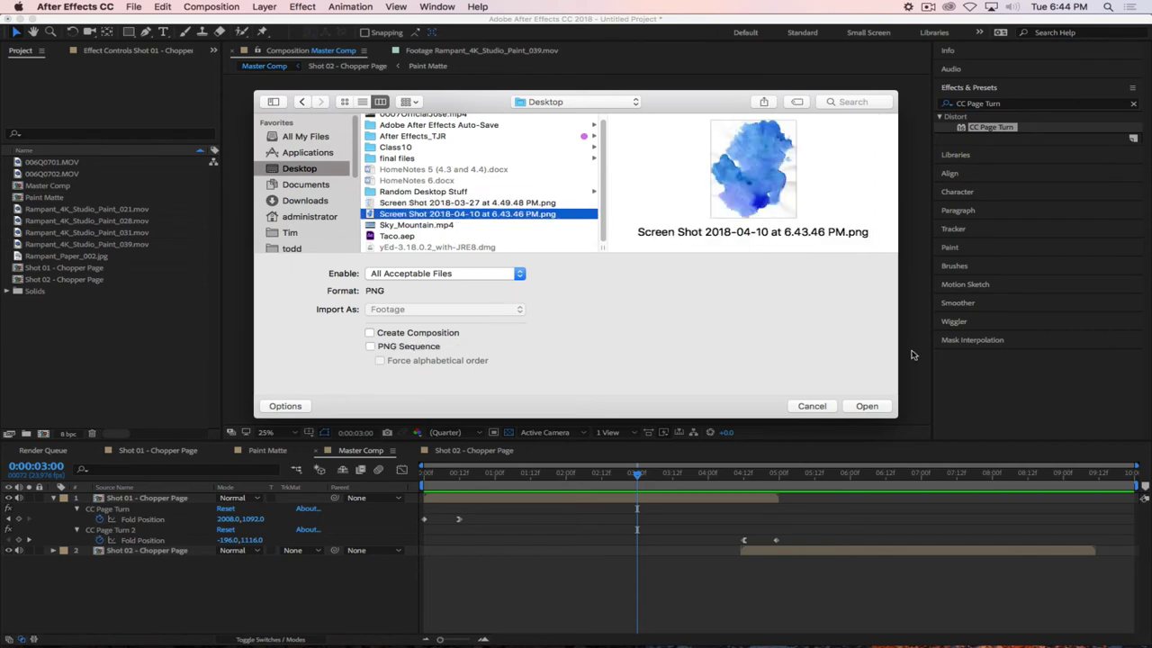
click(866, 405)
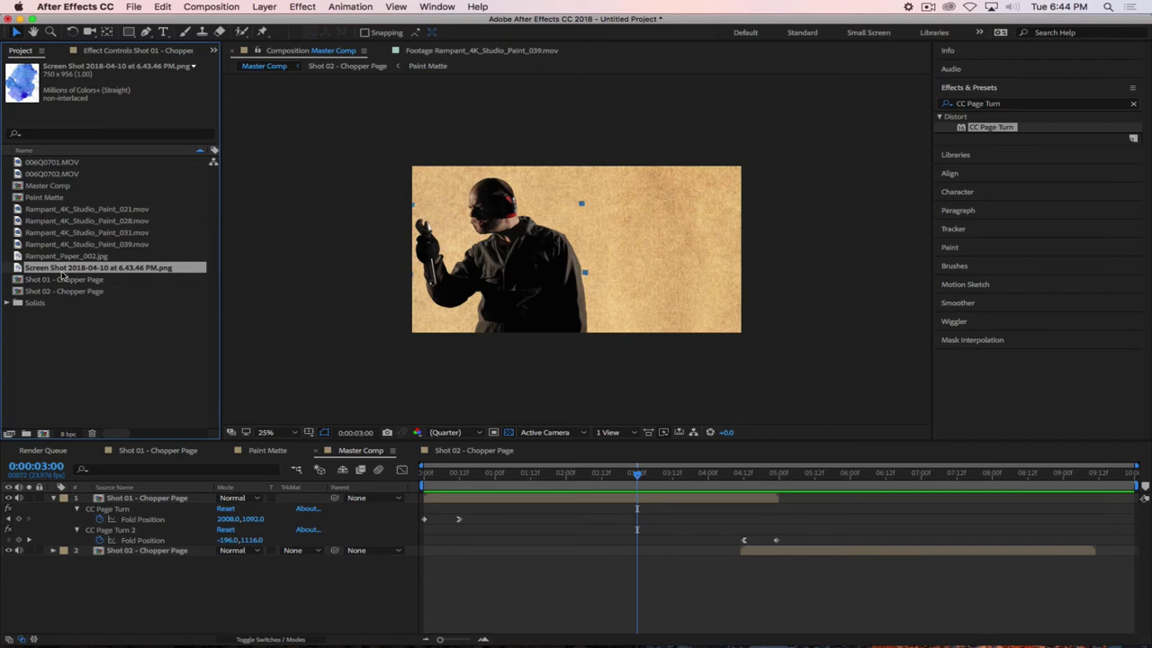
Open the imported watercolor screenshot in the footage viewer and inspect it up close
double_click(20, 268)
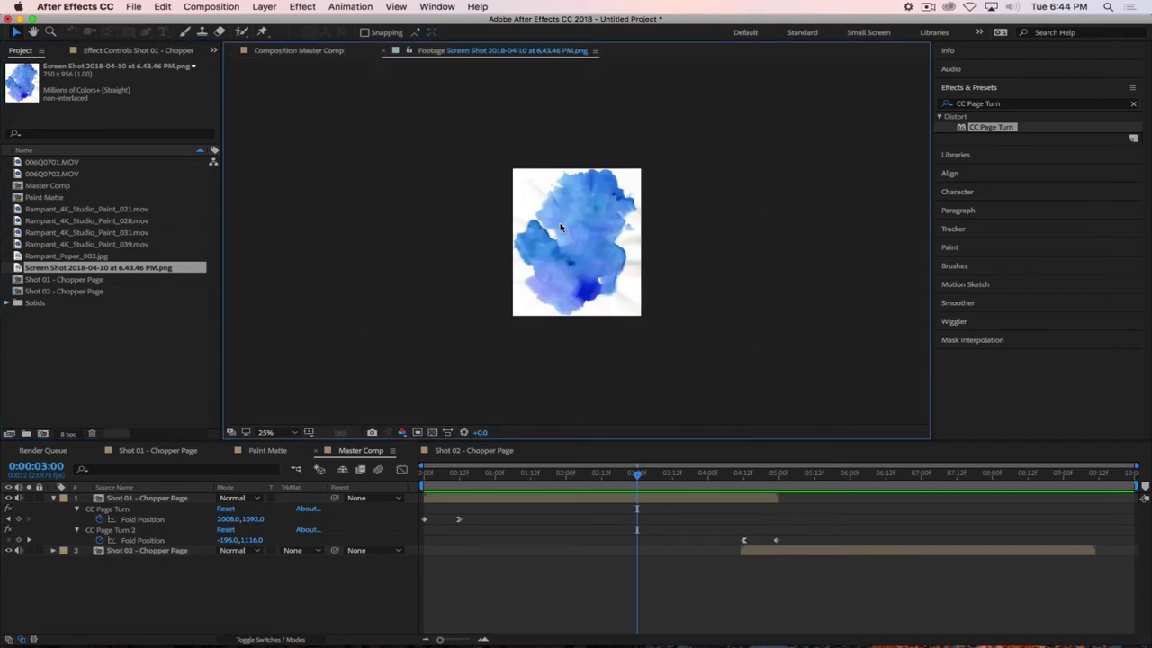
scroll(586, 234, up, 2)
scroll(585, 234, down, 1)
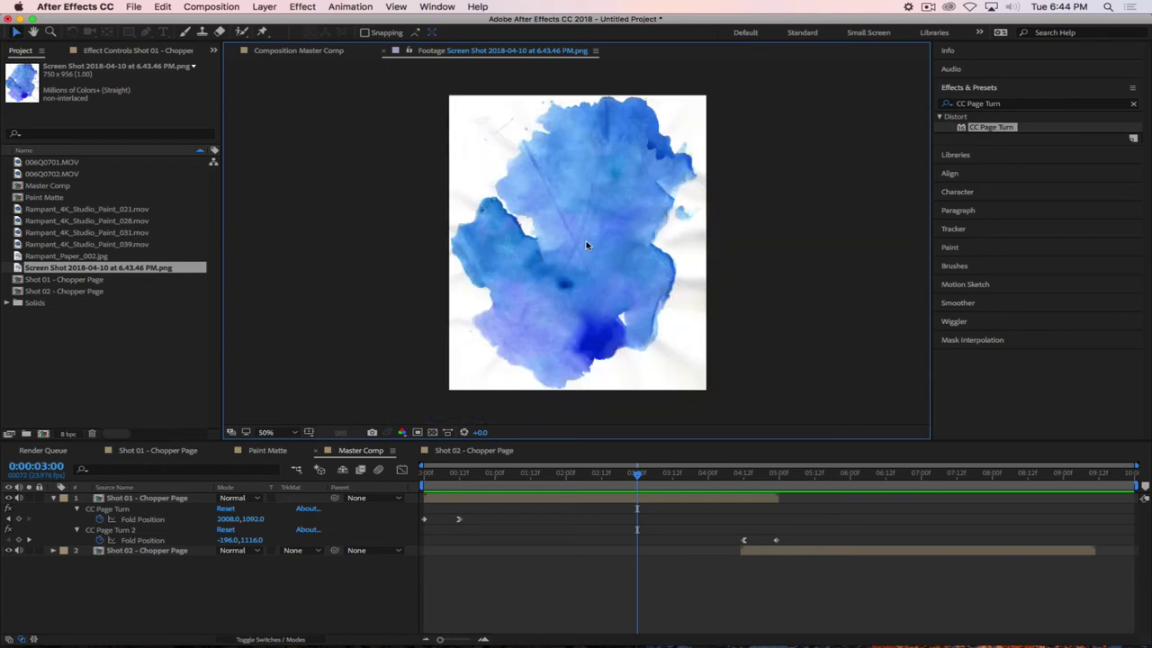
Deselect the imported image and collapse the properties of the Shot 01 - Chopper Page layer in Master Comp
click(134, 369)
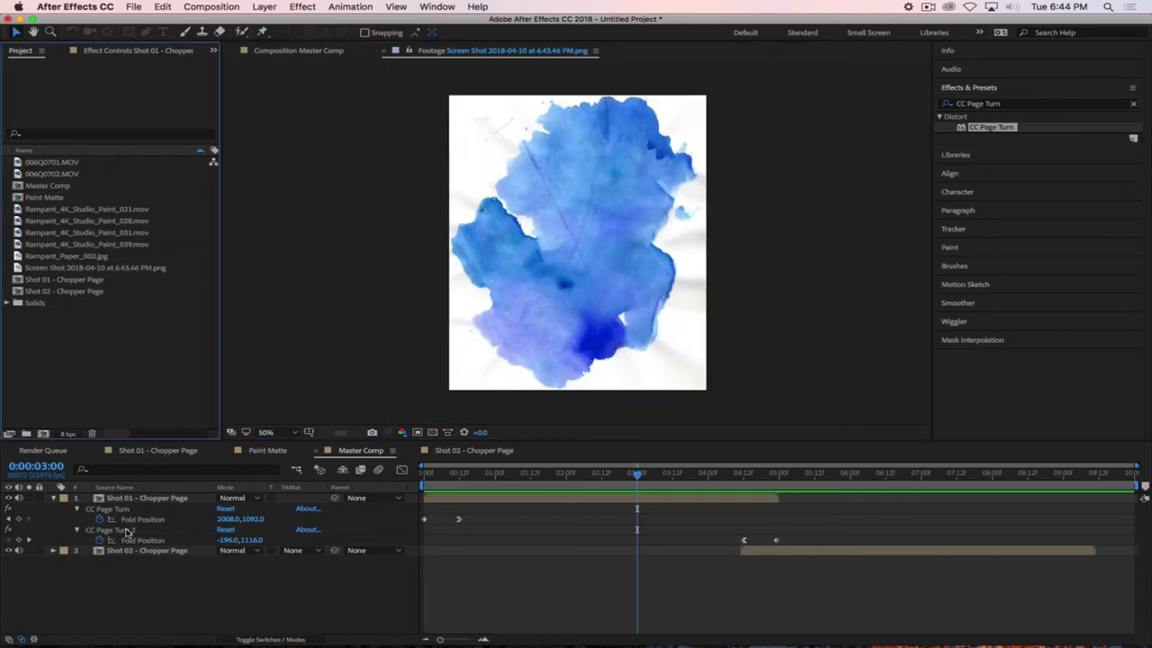
click(54, 498)
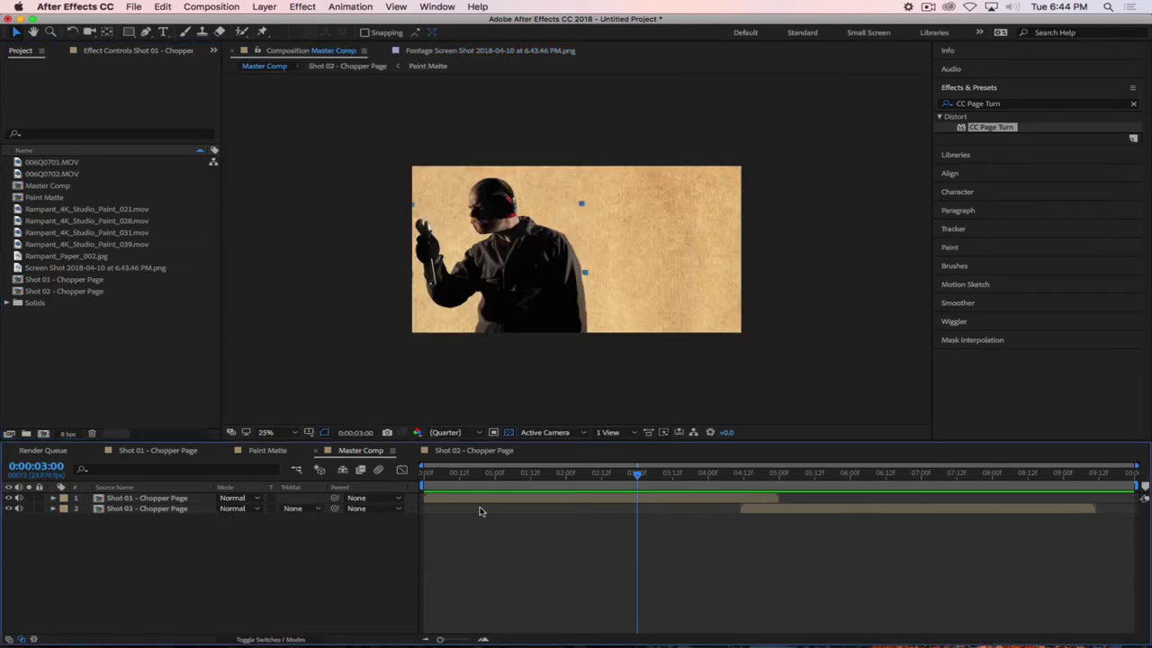
Open the Shot 01 - Chopper Page composition, select its matted 006Q0702.MOV layer and go to the first frame
click(454, 499)
double_click(99, 500)
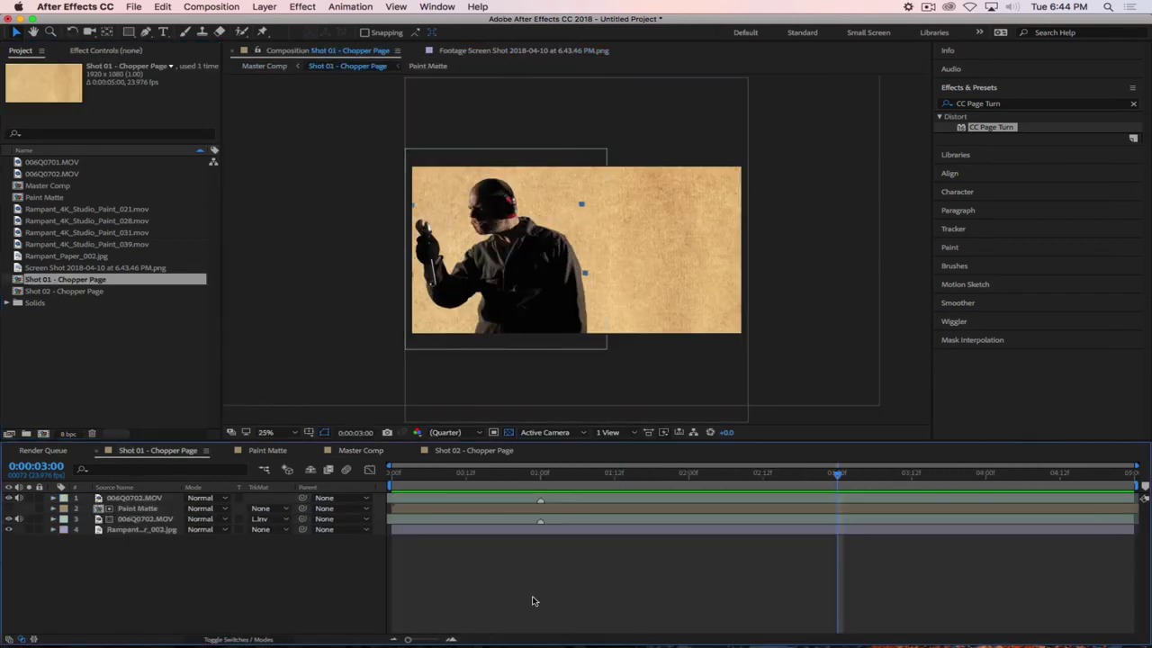
click(144, 519)
click(509, 477)
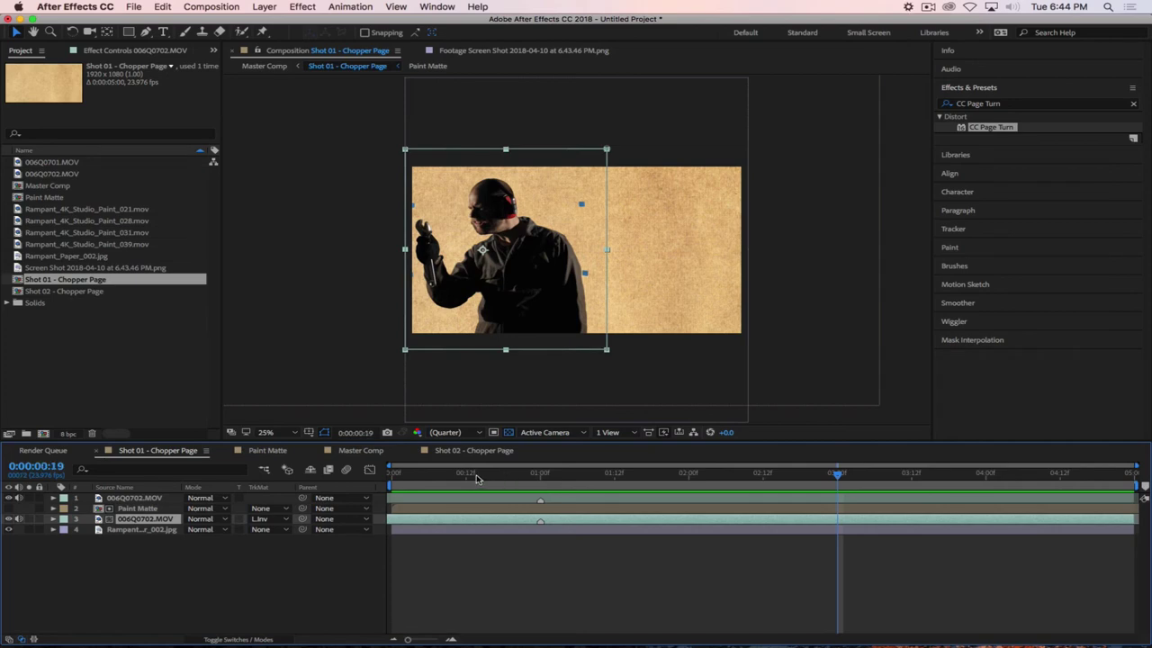
drag(477, 477, 393, 478)
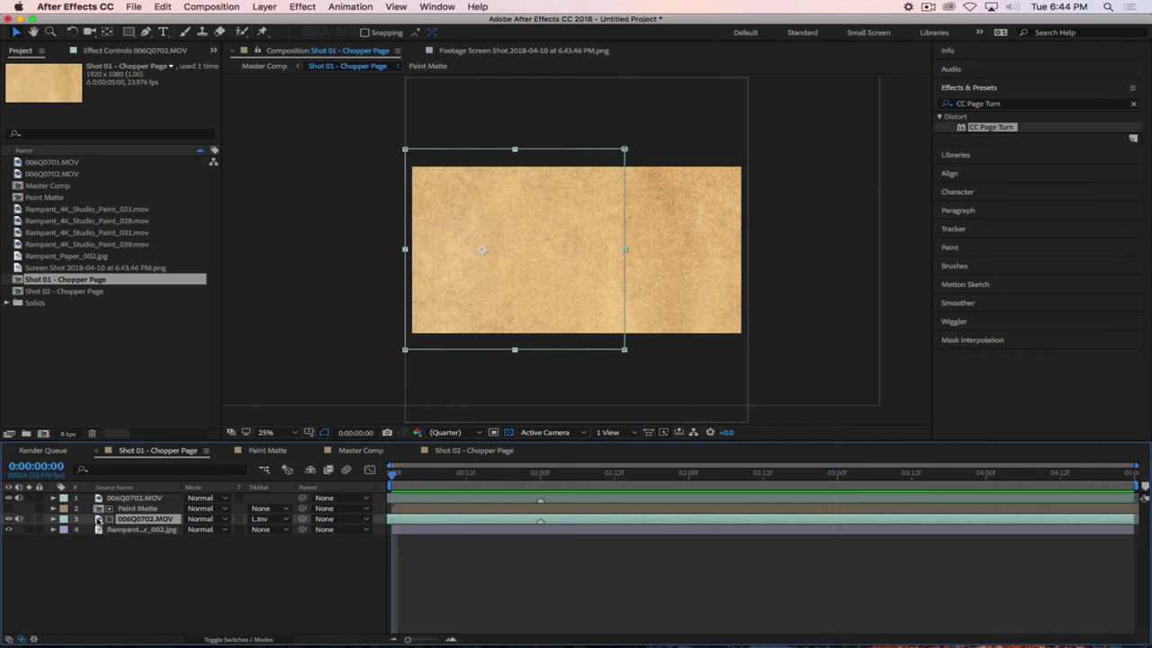
Try pre-composing the matted 006Q0702.MOV layer as Chopper Character Image with its attributes left in Shot 01, and undo it
right_click(98, 520)
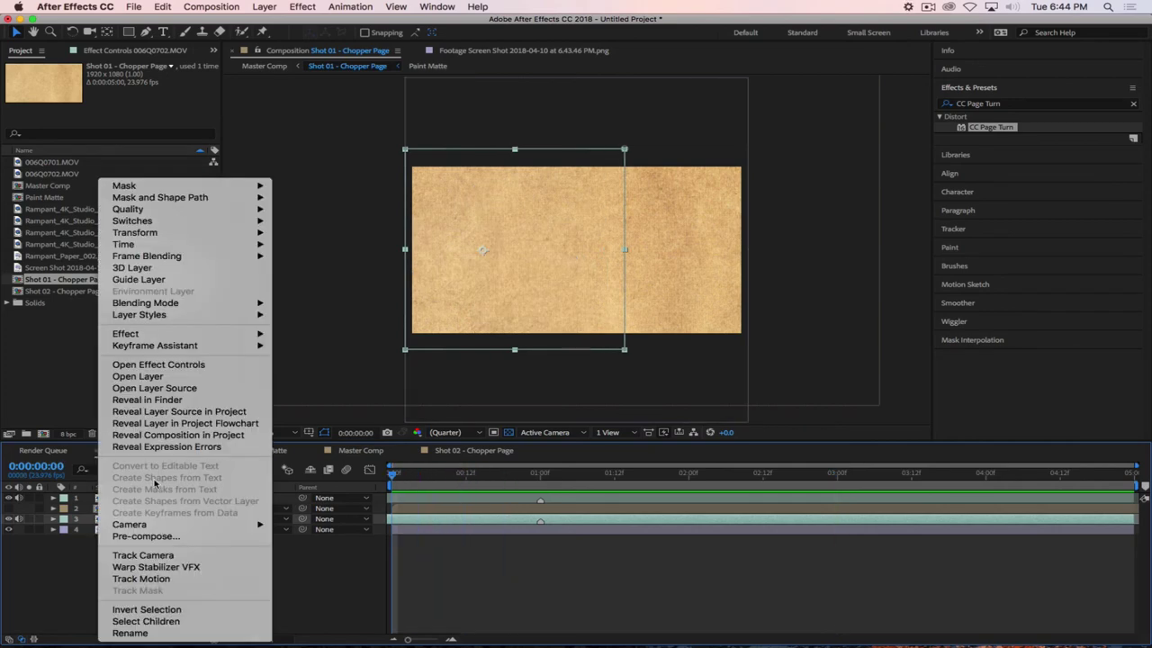
click(261, 536)
text(Chopper Character)
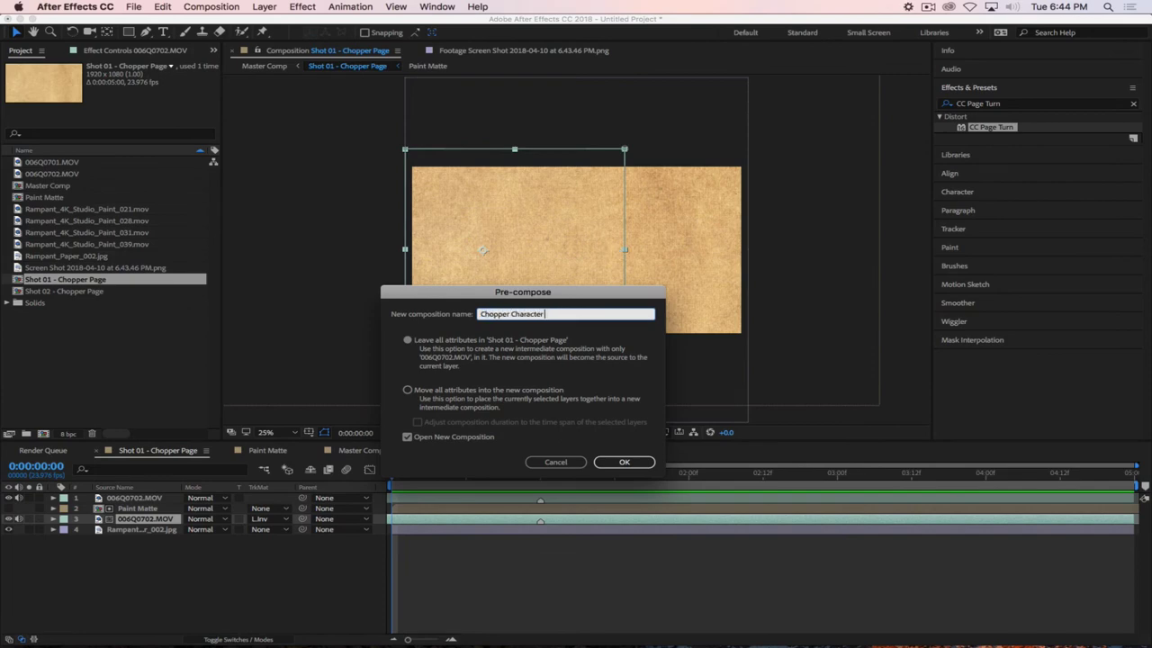
text( Image)
key(Return)
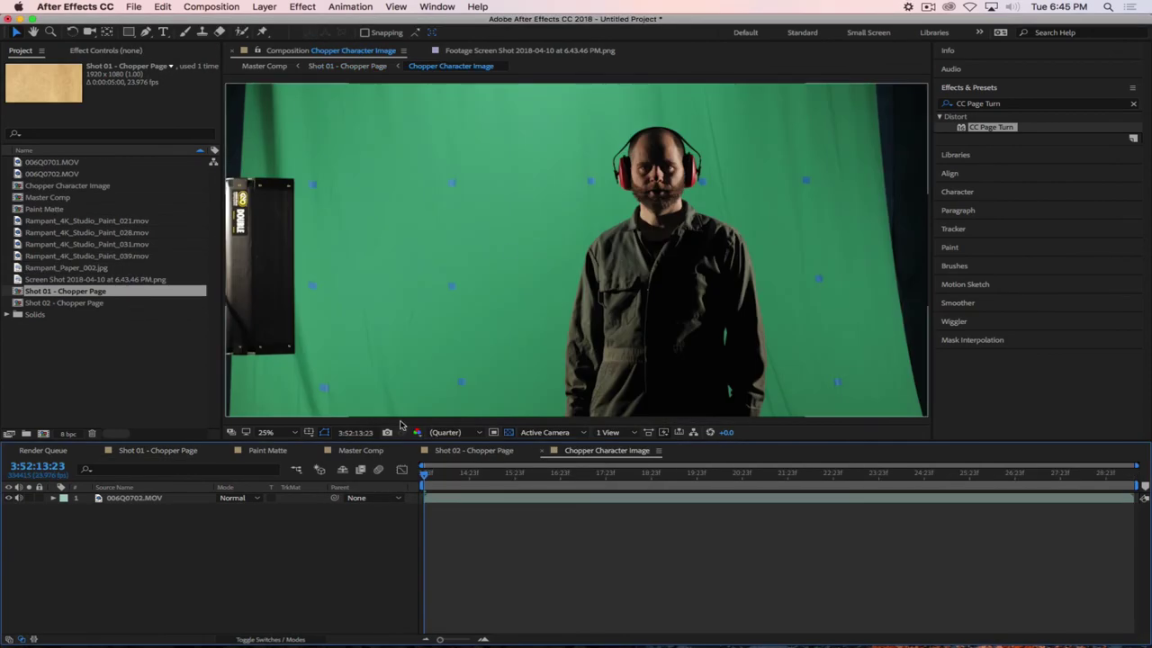
drag(431, 475, 718, 482)
key(super+z)
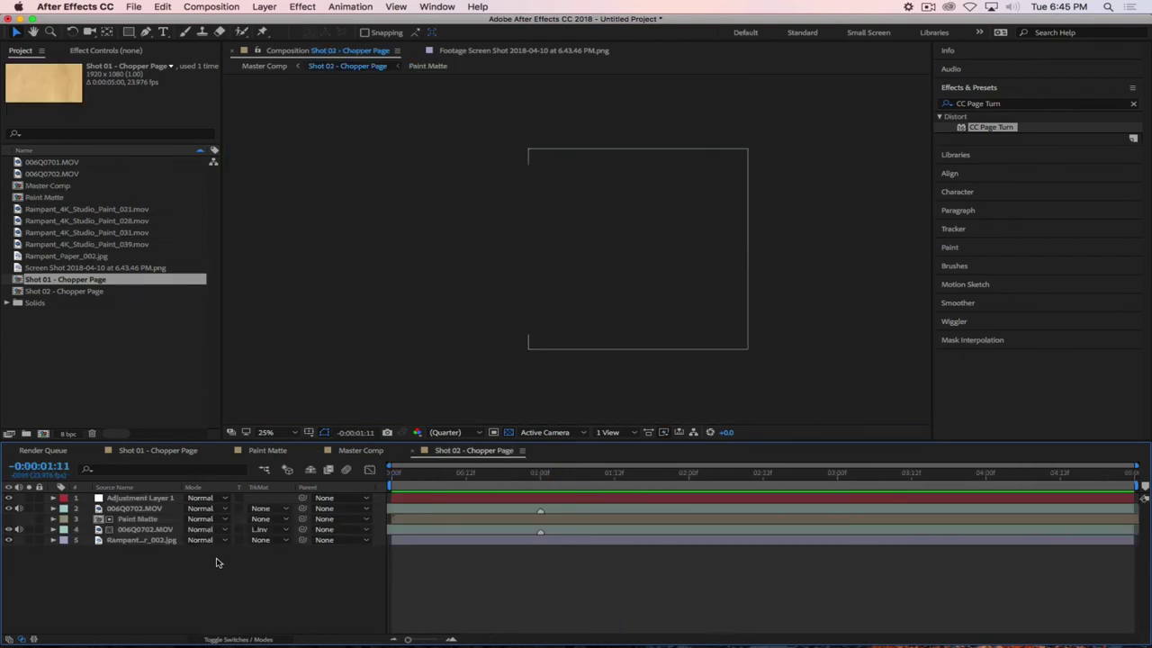
Check the matted 006Q0702.MOV layer in the Shot 02 - Chopper Page composition at its first and last frames
click(405, 532)
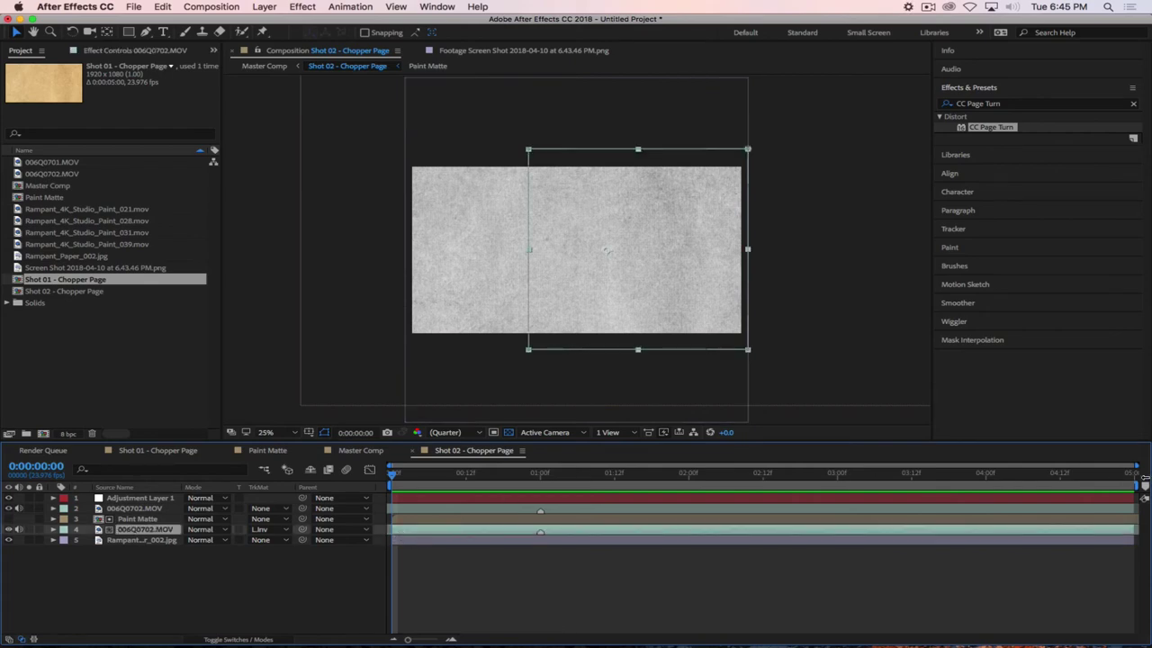
click(1140, 477)
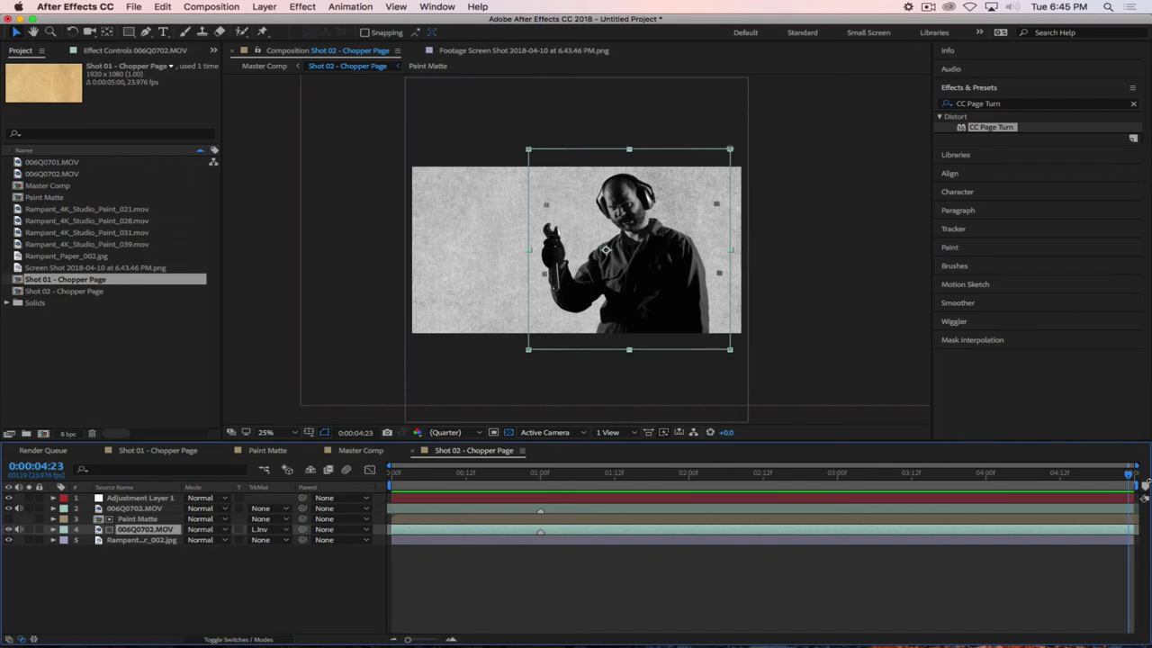
click(87, 605)
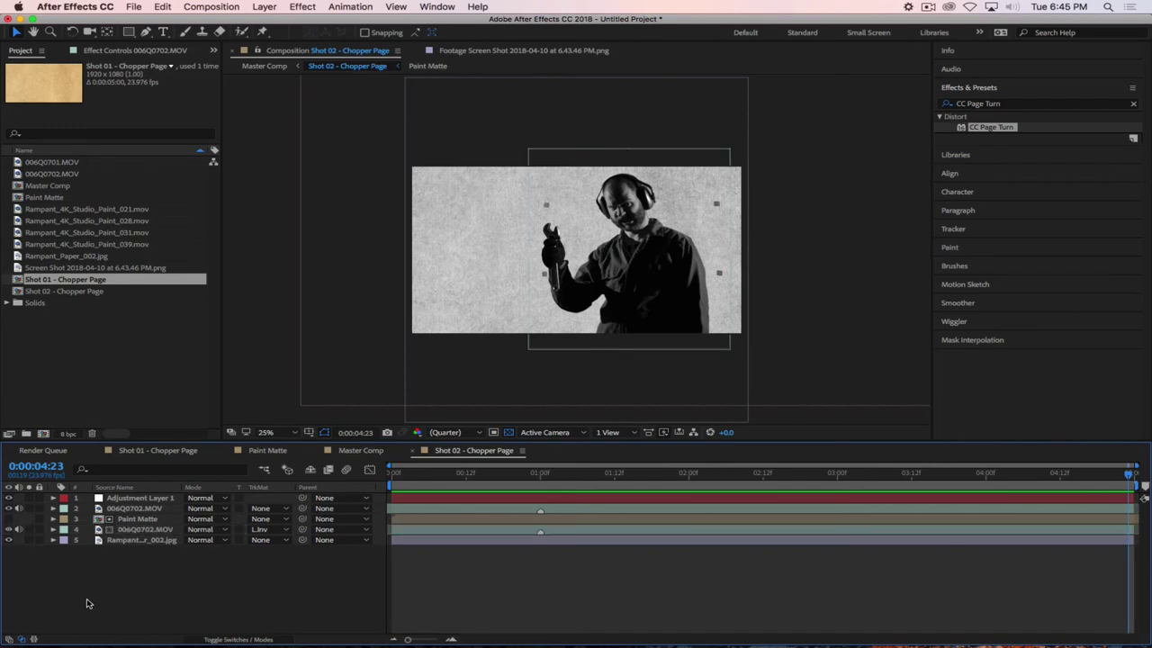
right_click(133, 530)
click(373, 522)
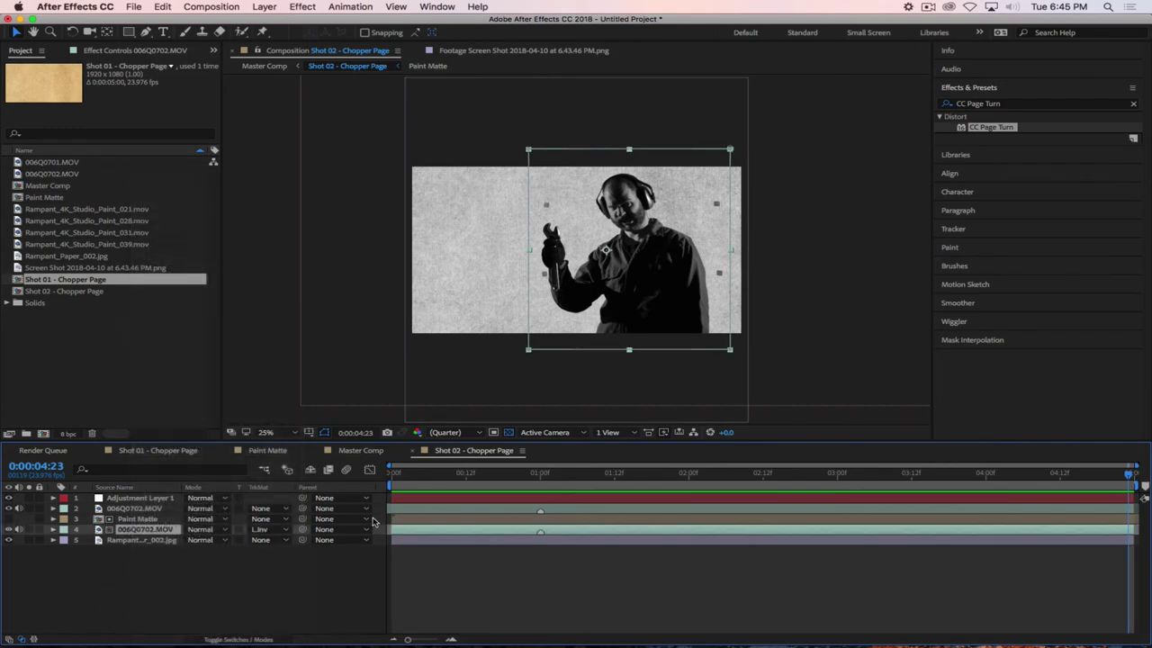
Review the matted 006Q0702.MOV layer in Shot 01 - Chopper Page from its first frame to its last
click(162, 452)
drag(418, 479, 392, 481)
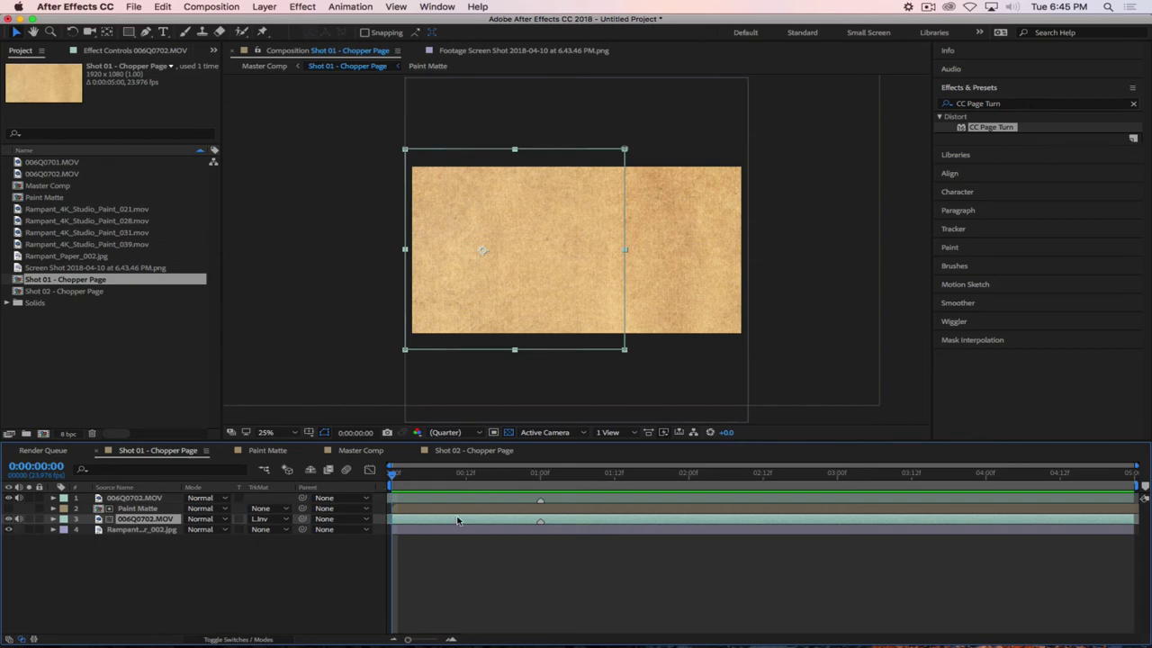
click(1127, 475)
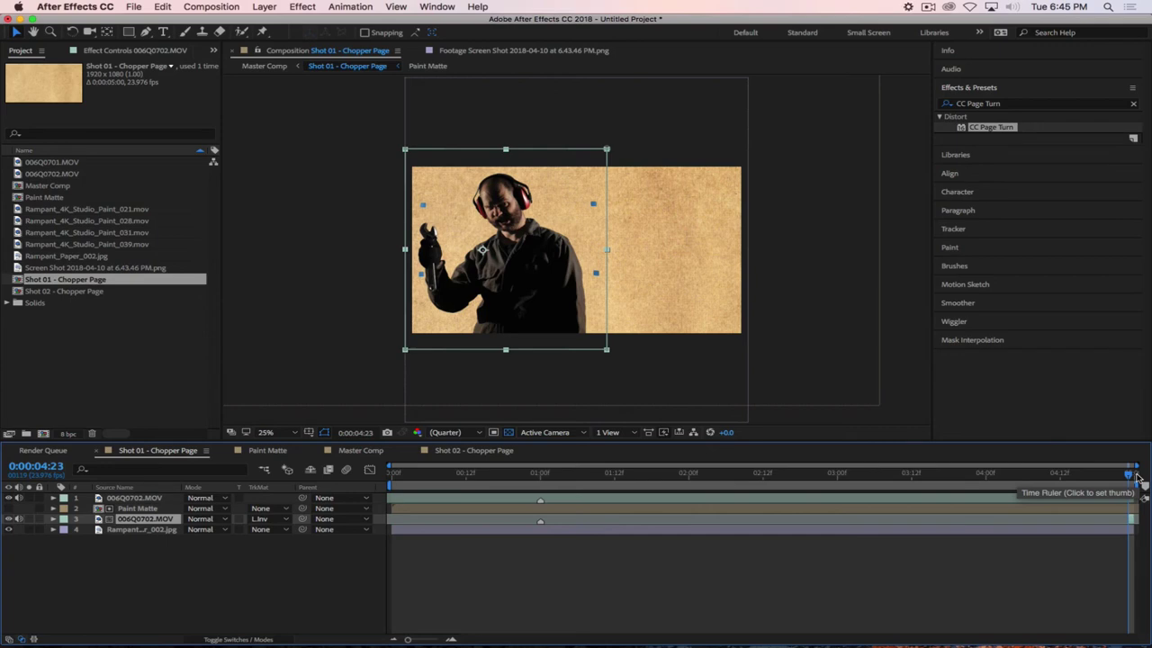
key(space)
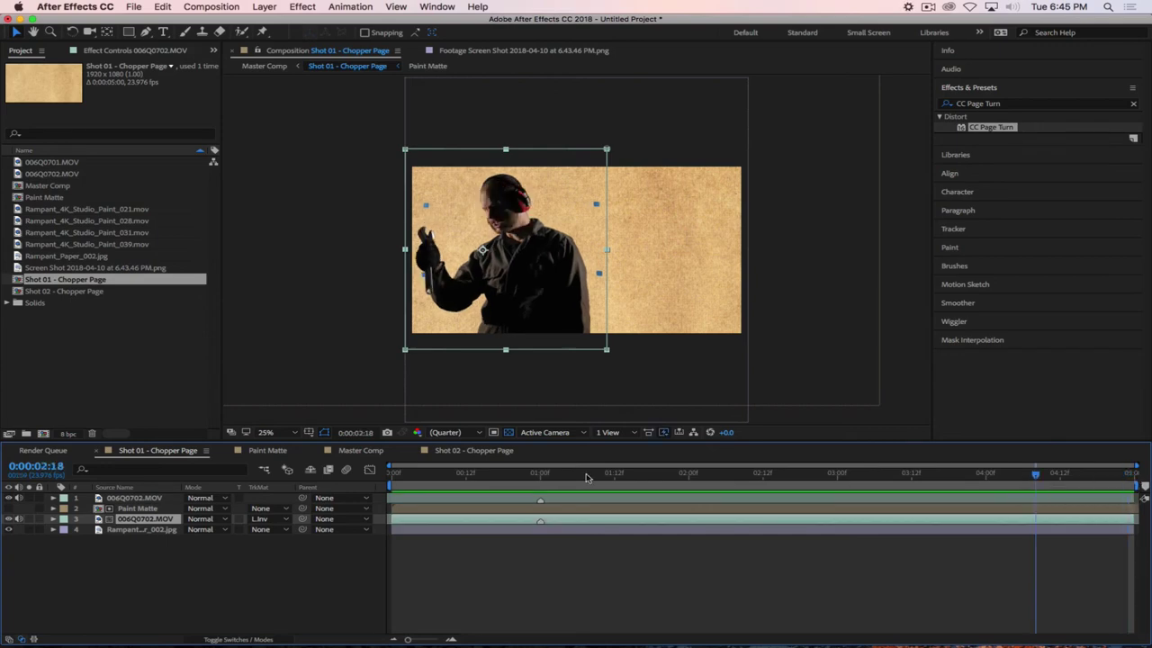
Pre-compose the matted 006Q0702.MOV layer as Chopper Image Water Color, moving all attributes and adjusting the duration to the layer's time span
right_click(133, 520)
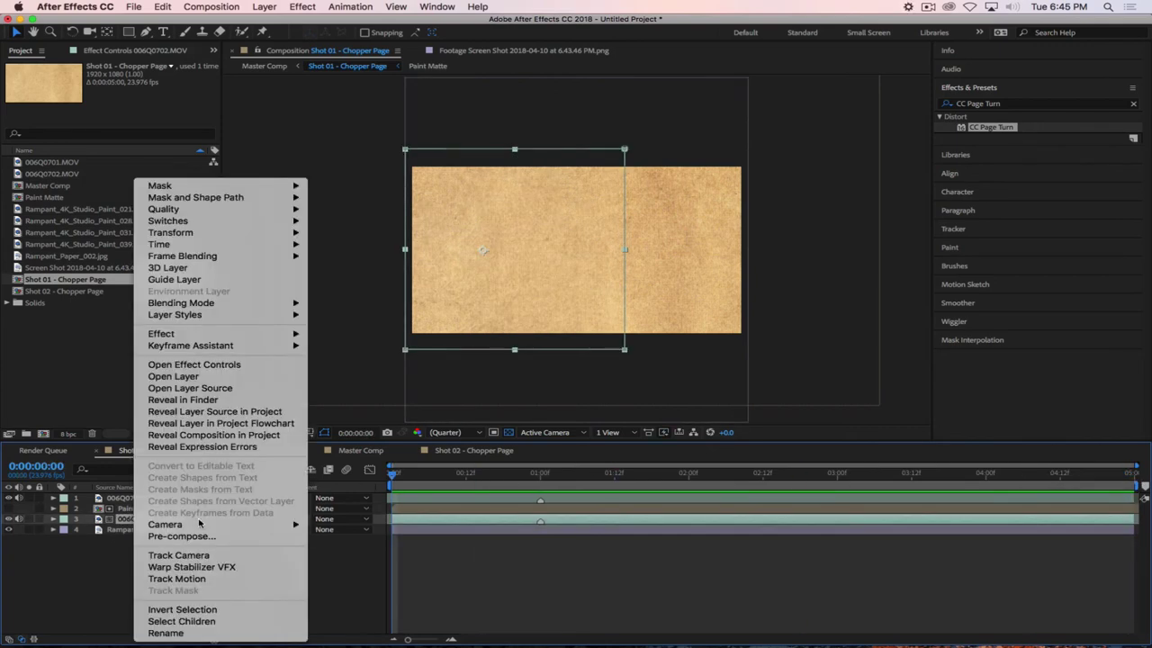
click(185, 535)
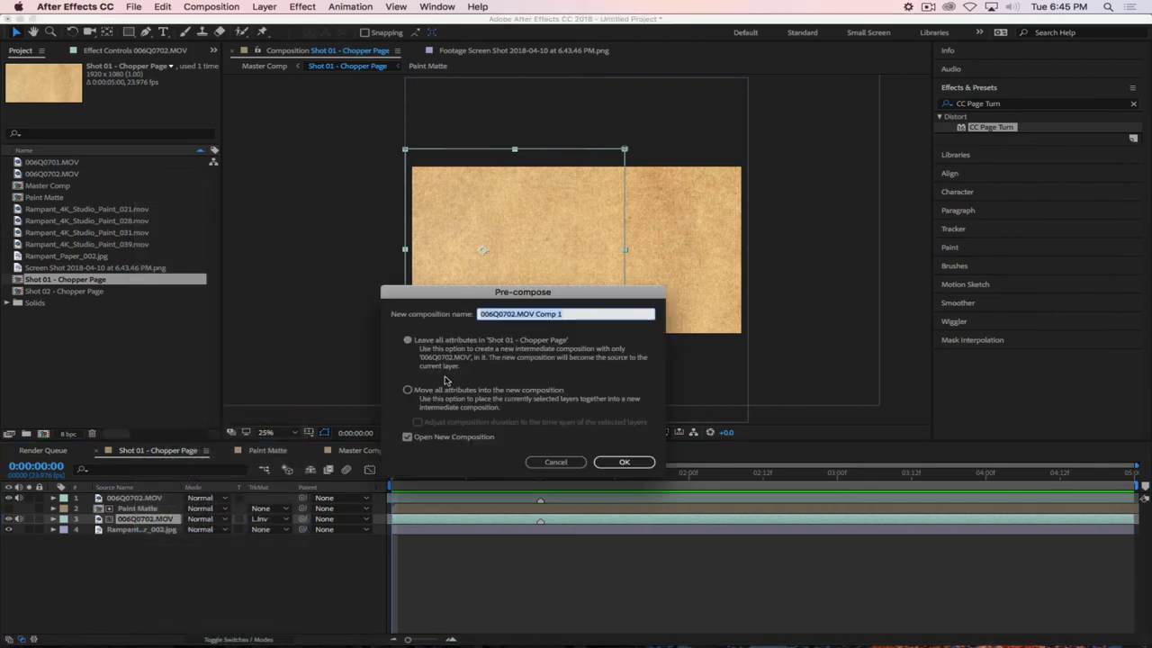
click(406, 390)
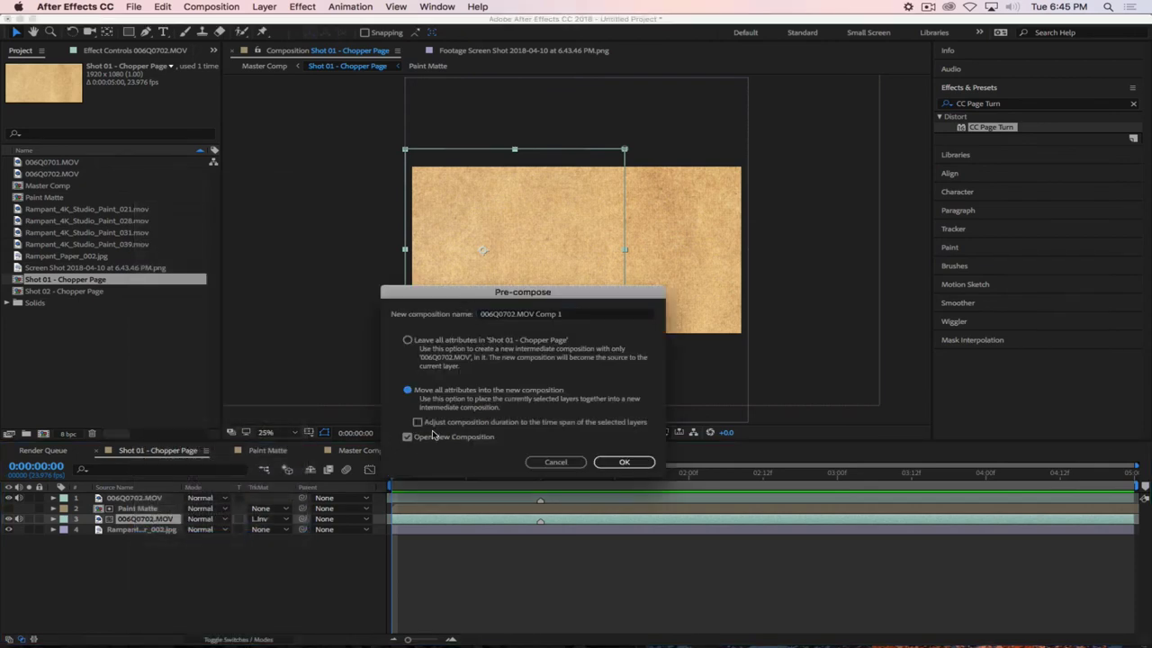
click(417, 422)
click(567, 315)
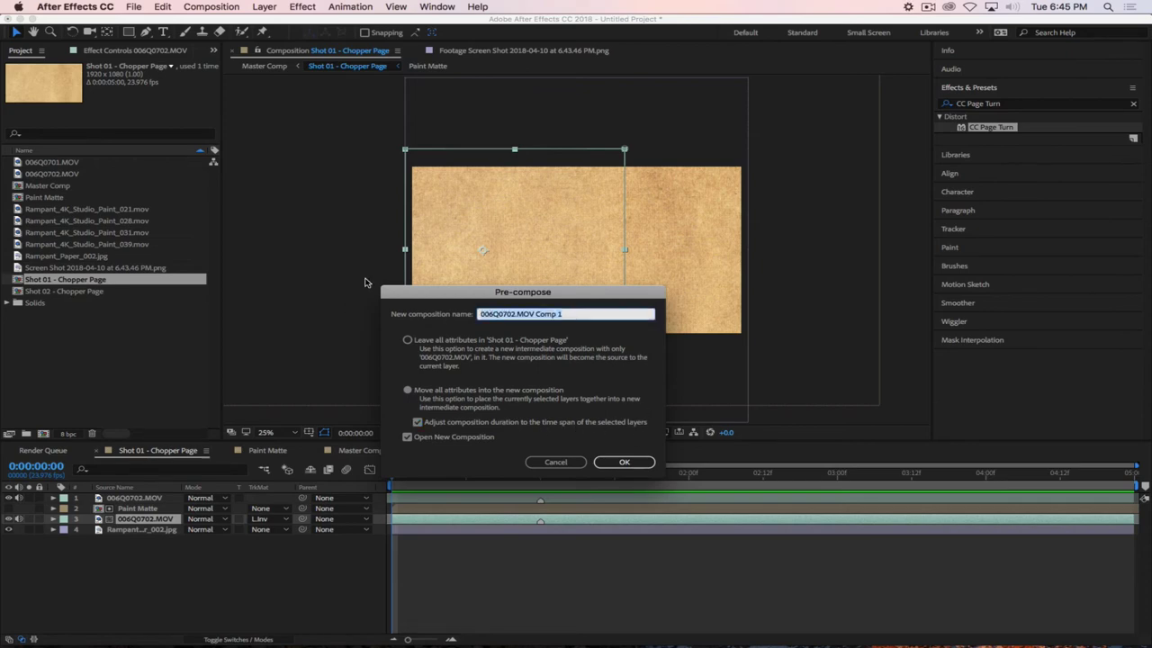
text(Chopper Image Water Color)
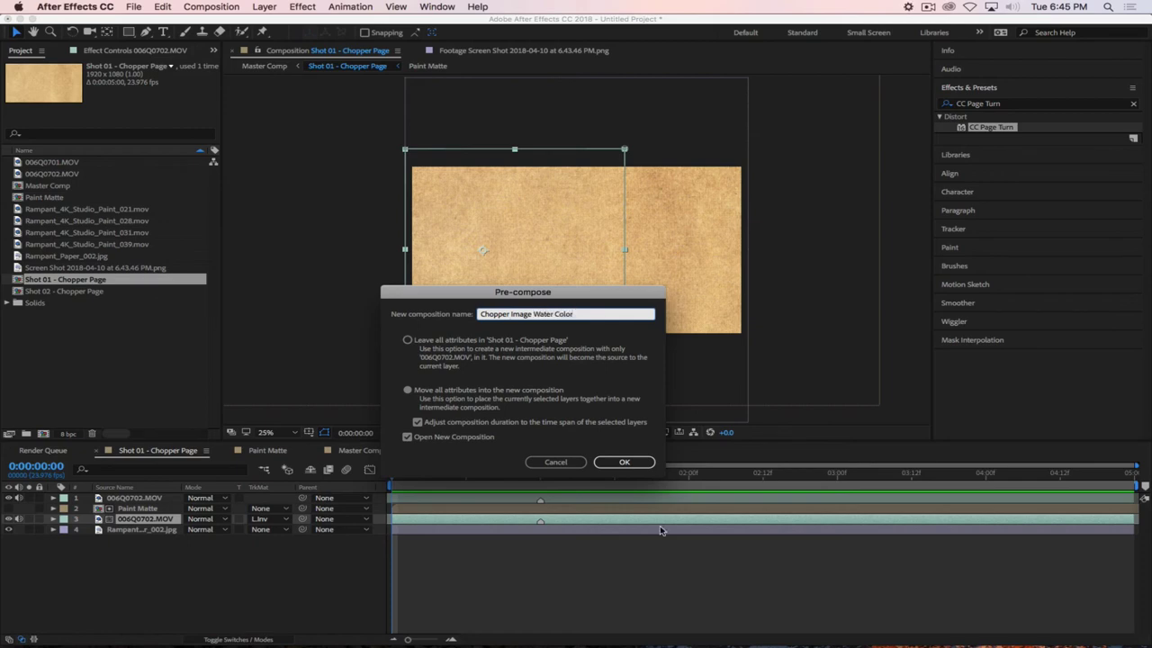
click(623, 462)
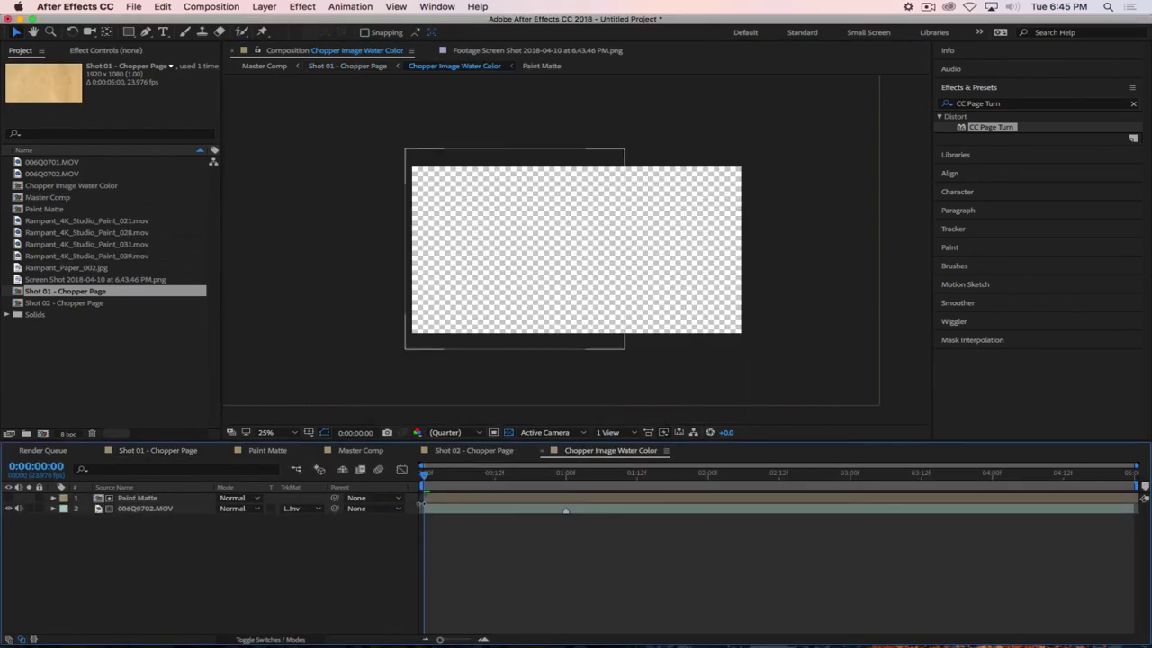
Scrub through the Chopper Image Water Color composition to its last frame and inspect the 006Q0702.MOV layer
drag(430, 474, 830, 485)
key(End)
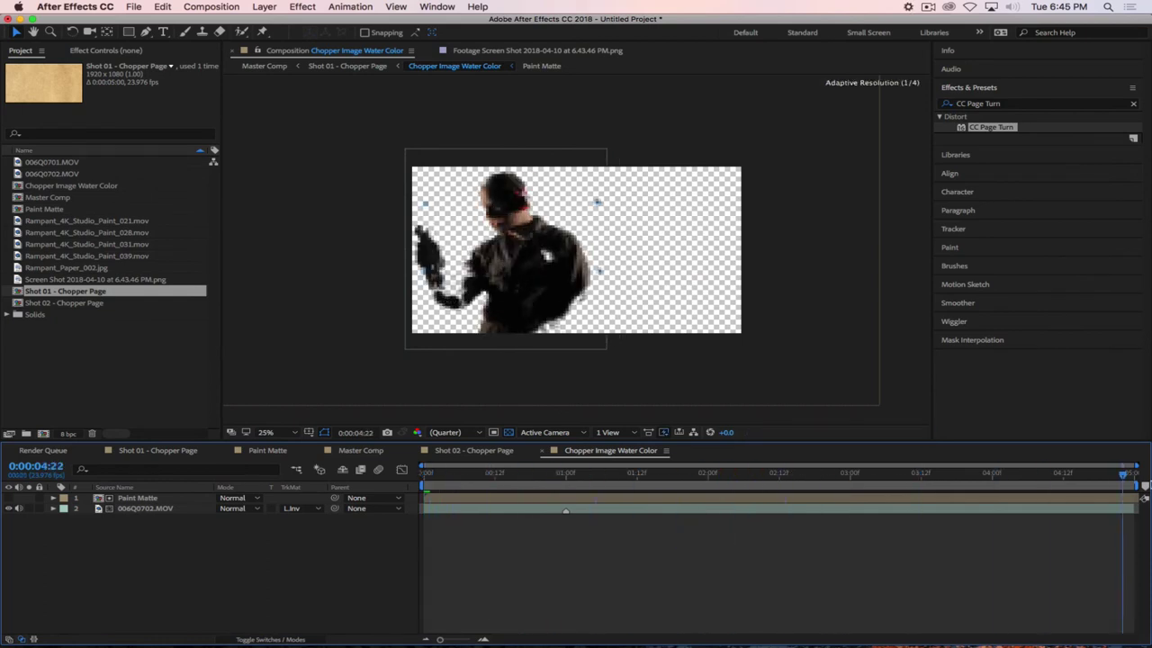
click(143, 525)
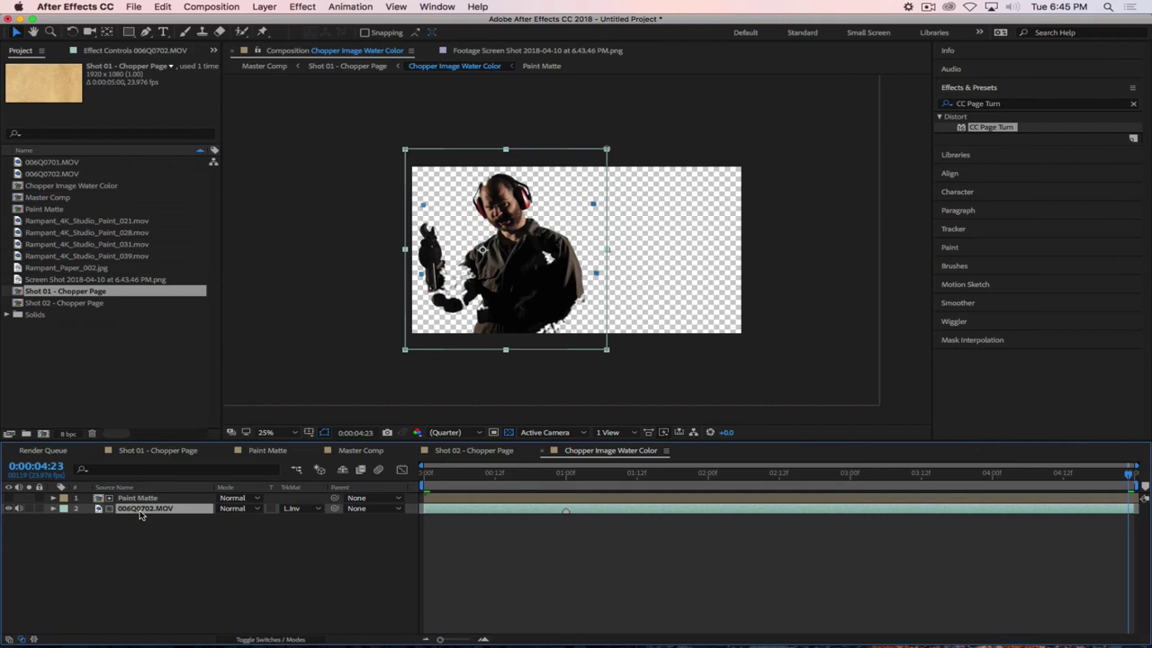
click(155, 549)
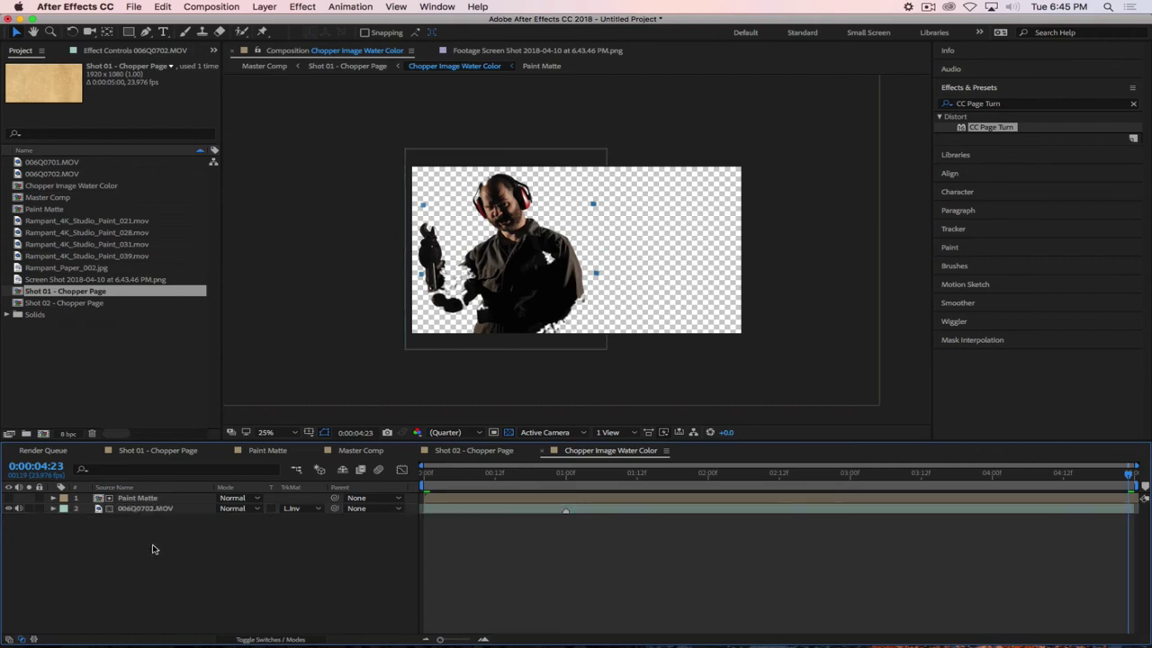
Try removing the track matte from 006Q0702.MOV in Chopper Image Water Color, and undo the pre-composition
click(290, 508)
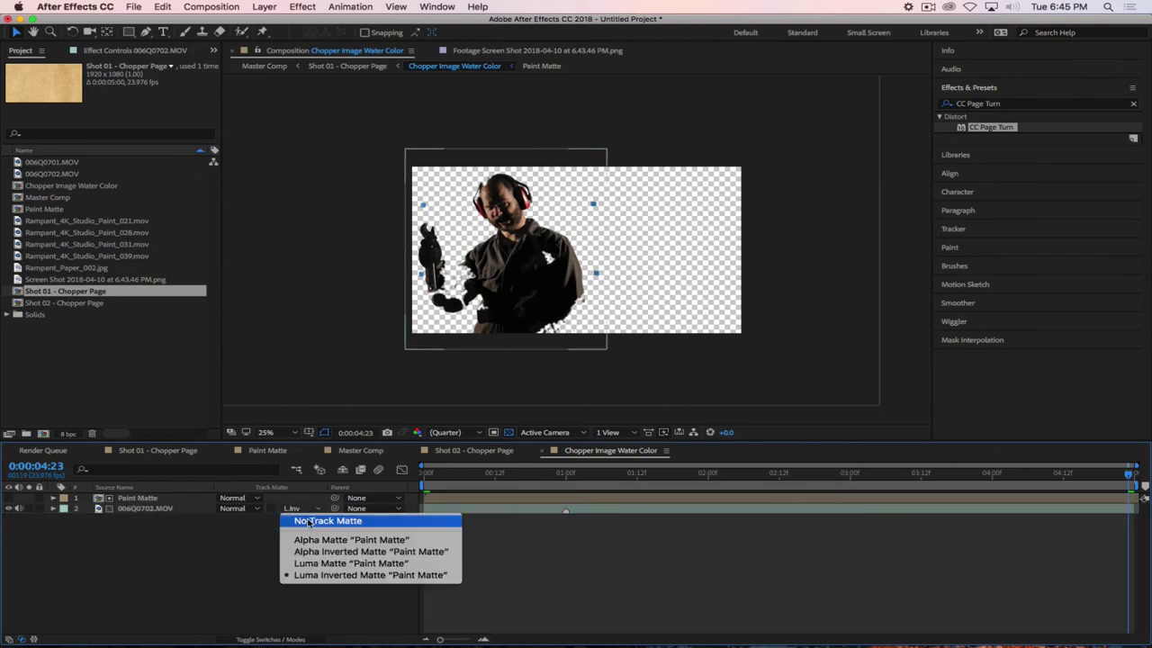
click(309, 517)
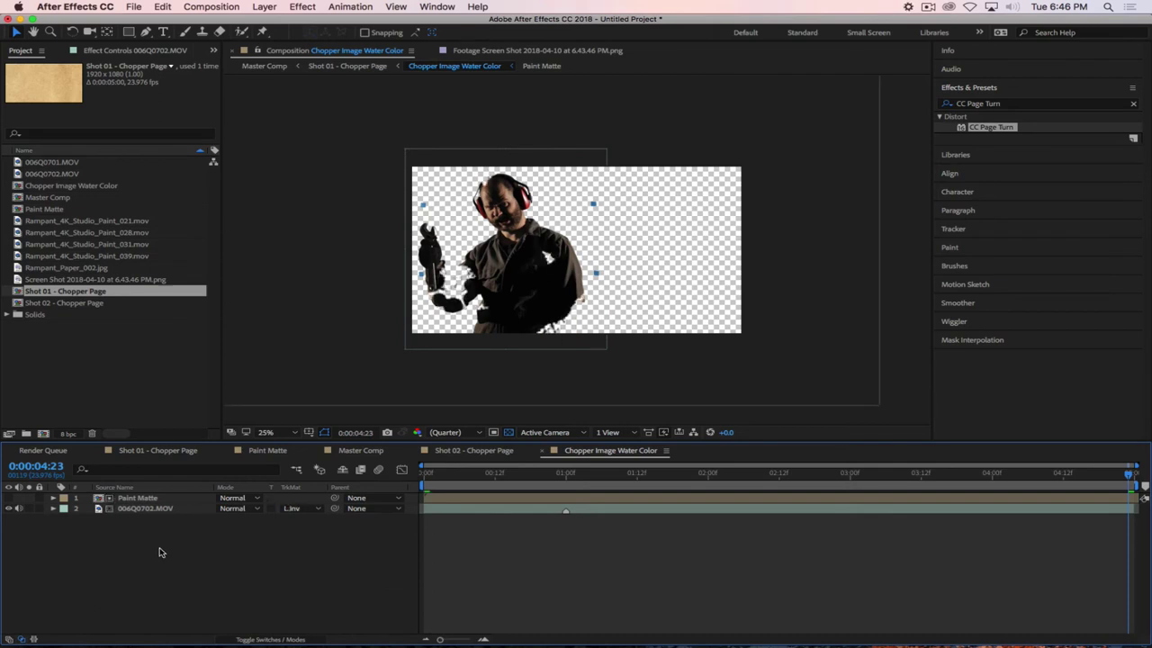
key(super+w)
Remove the Paint Matte track matte from the lower 006Q0702.MOV layer in Shot 02 - Chopper Page
click(135, 530)
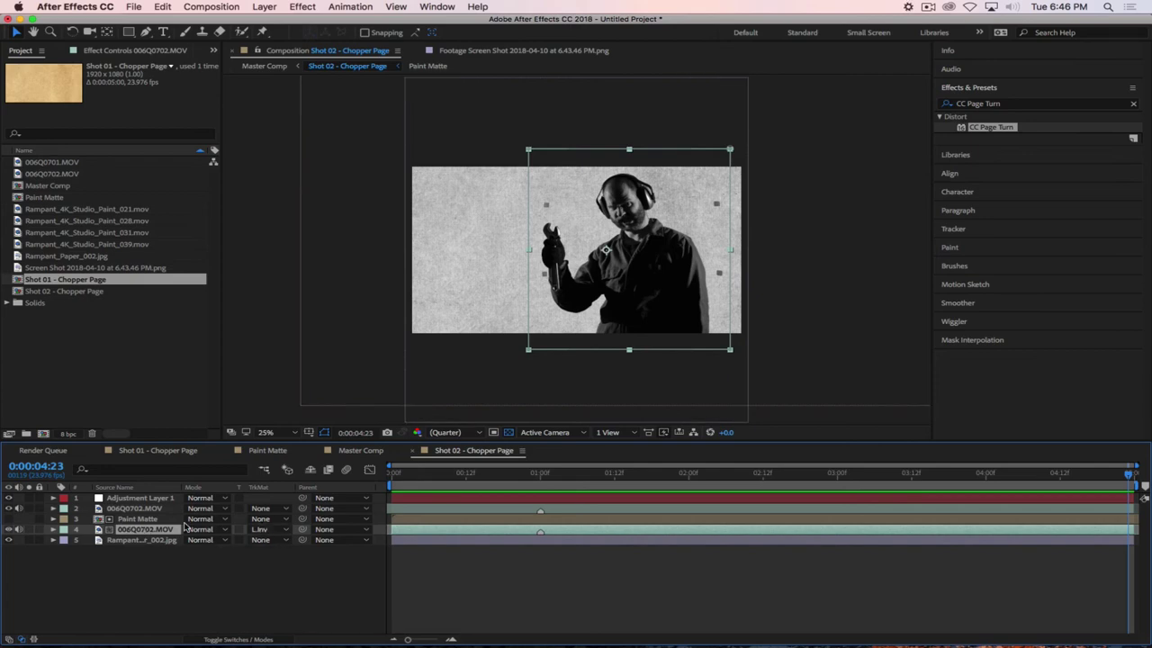
click(270, 530)
key(Escape)
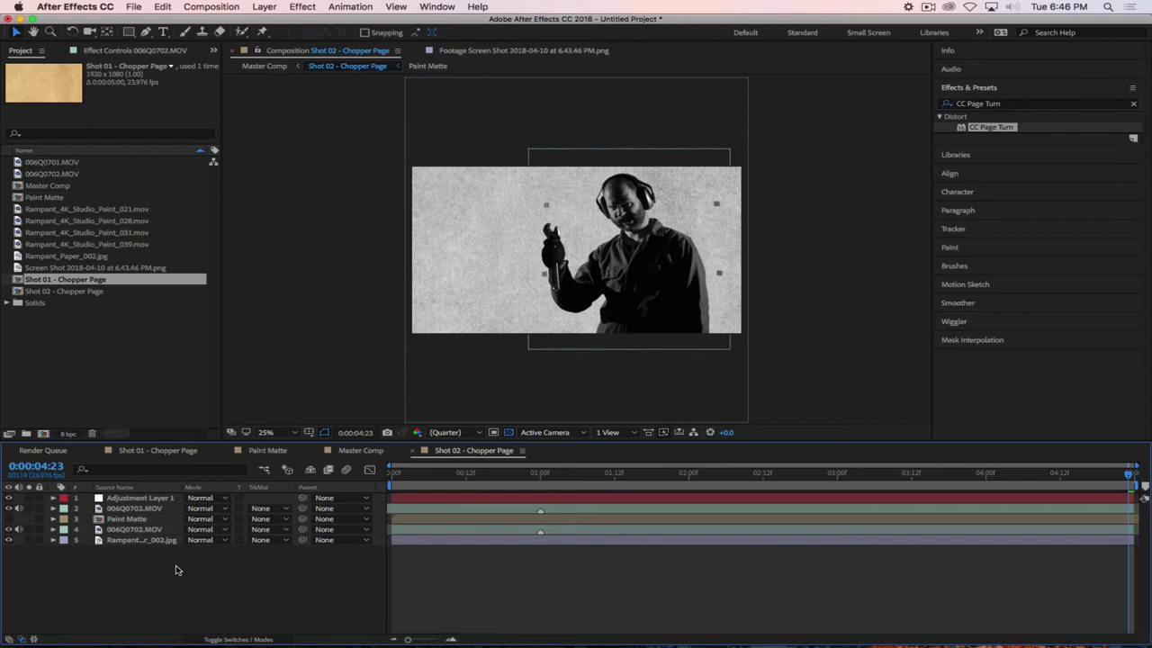
click(126, 530)
right_click(119, 532)
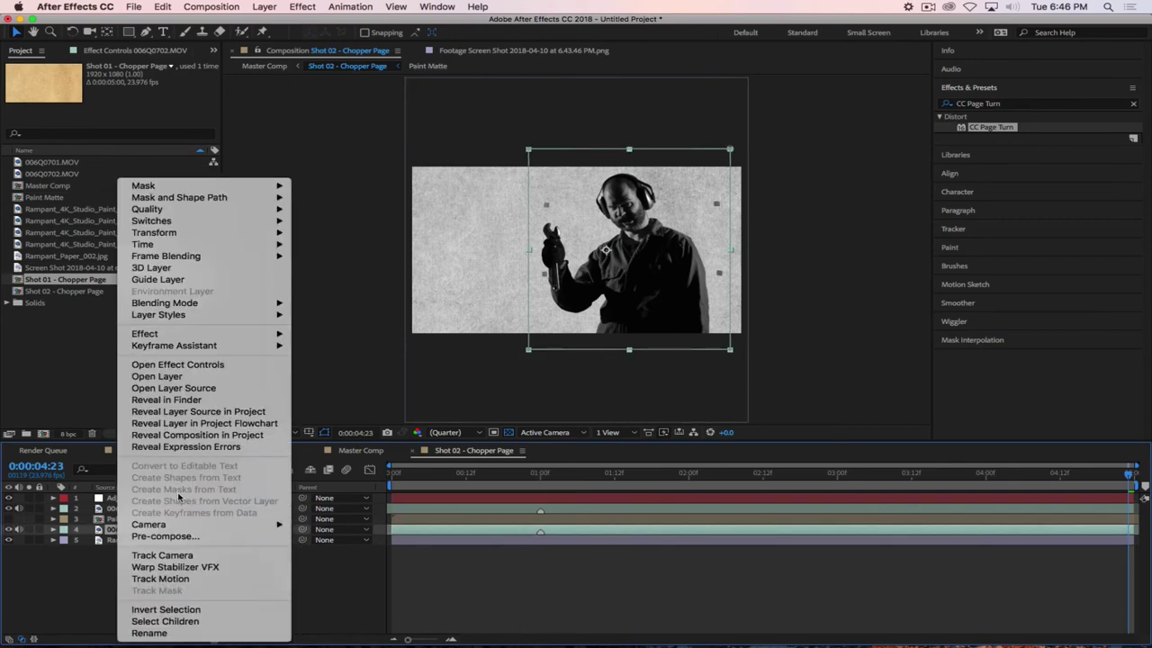
click(166, 536)
click(551, 463)
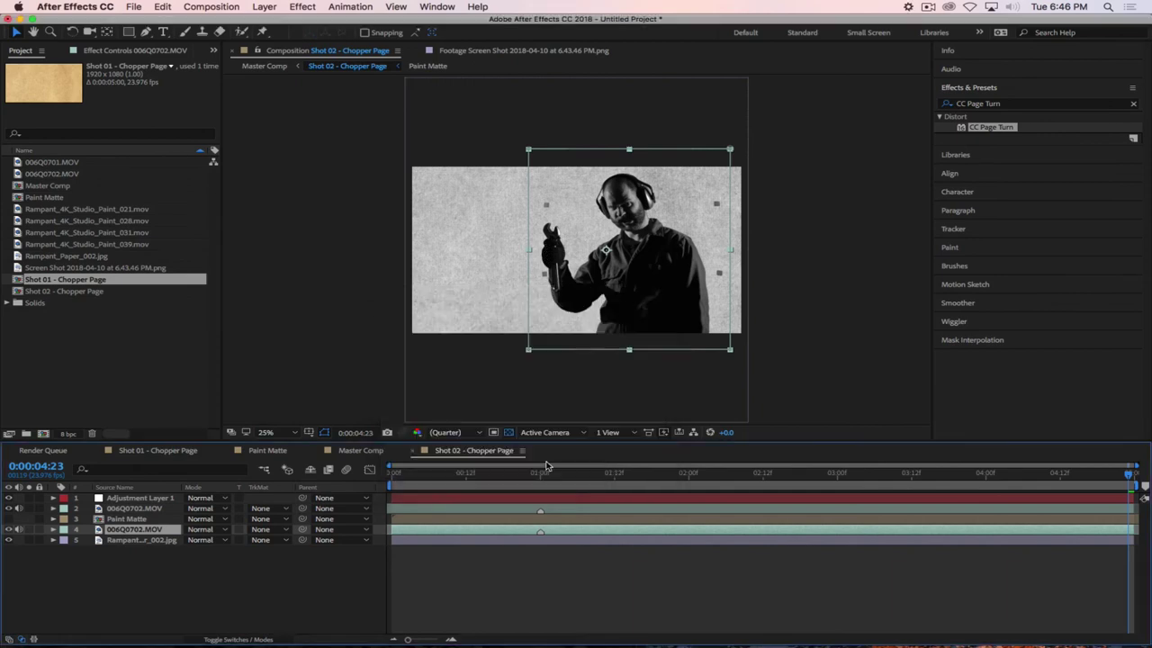
click(344, 573)
Remove the Paint Matte track matte from the lower 006Q0702.MOV layer in Shot 01 - Chopper Page
click(157, 450)
click(203, 549)
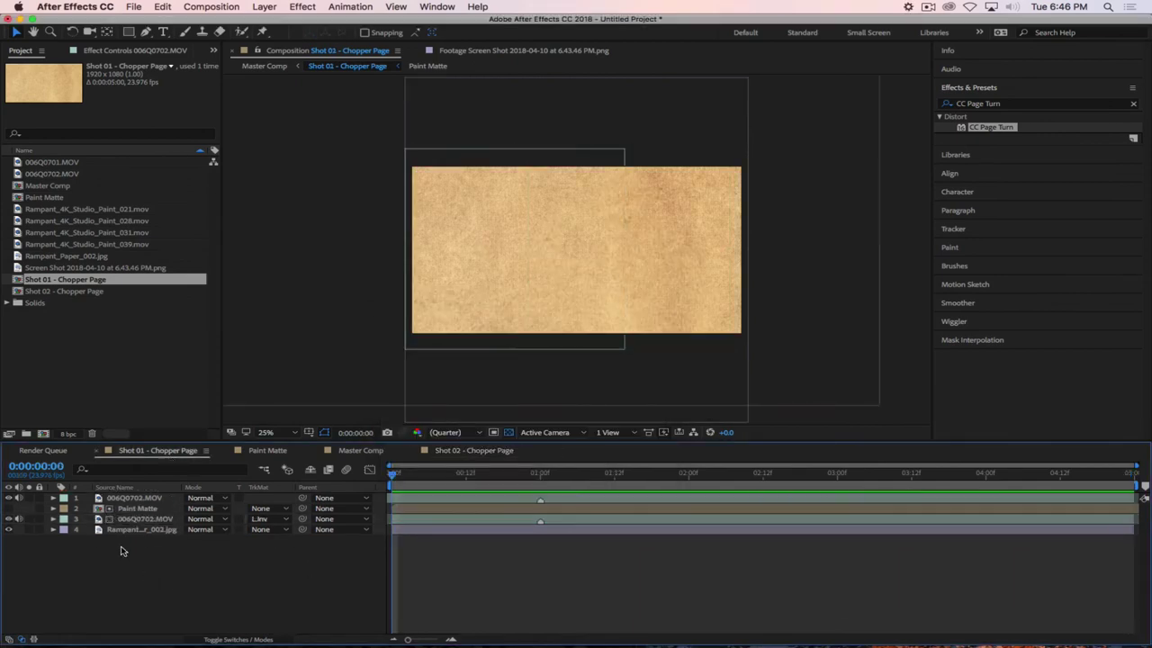
click(148, 519)
click(258, 519)
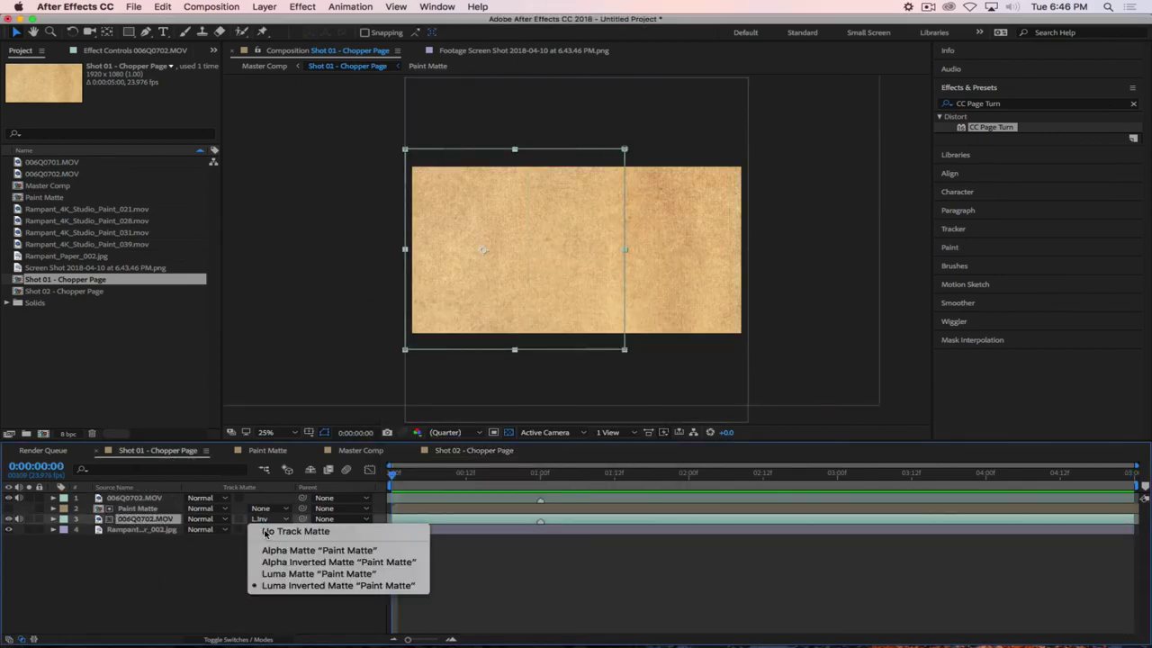
click(270, 531)
Rename the lower 006Q0702.MOV layer in Shot 01 - Chopper Page as Chopper
key(Return)
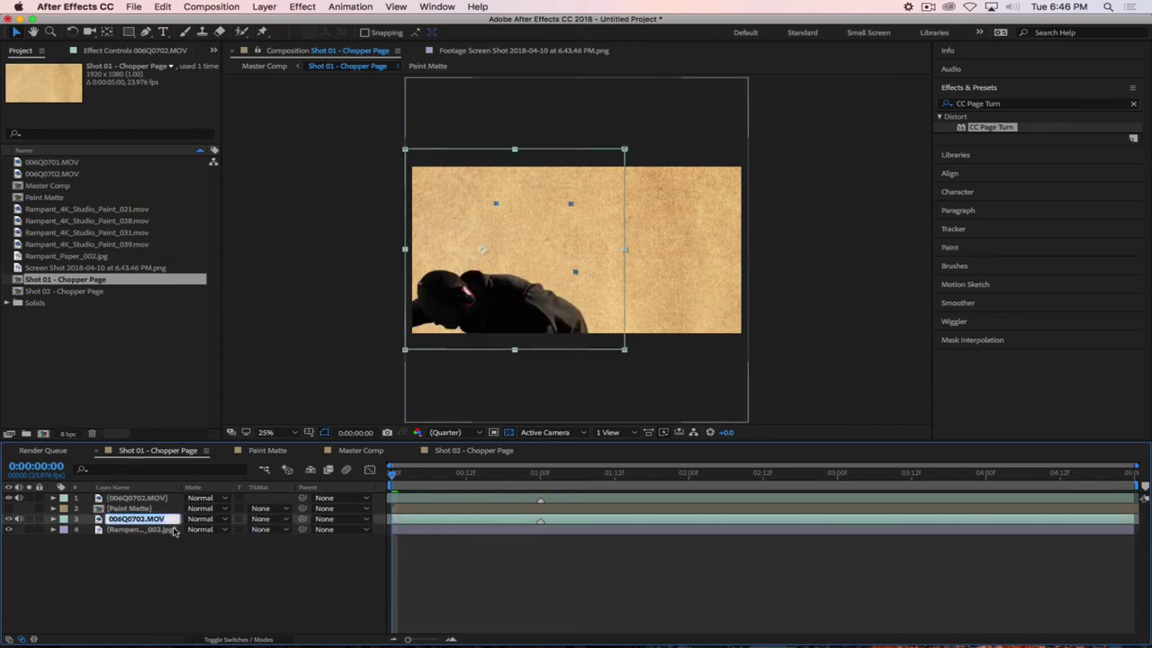
text(Chopper)
click(118, 617)
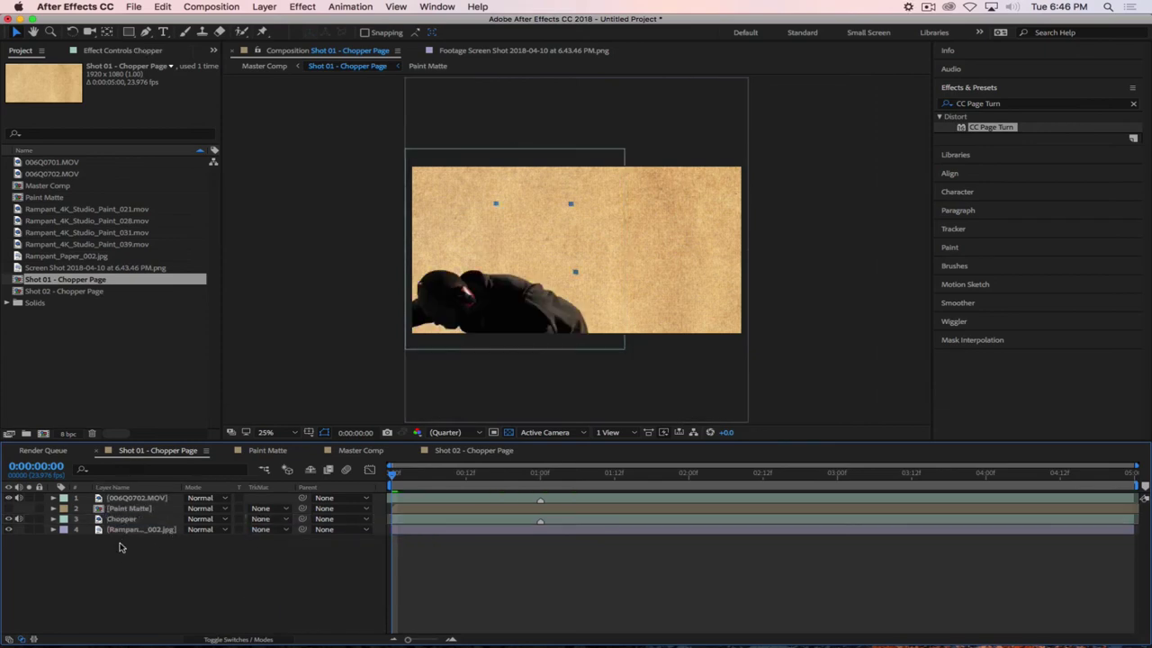
Pre-compose the Chopper layer, moving all attributes into a new composition named Chopper Water Color
right_click(159, 520)
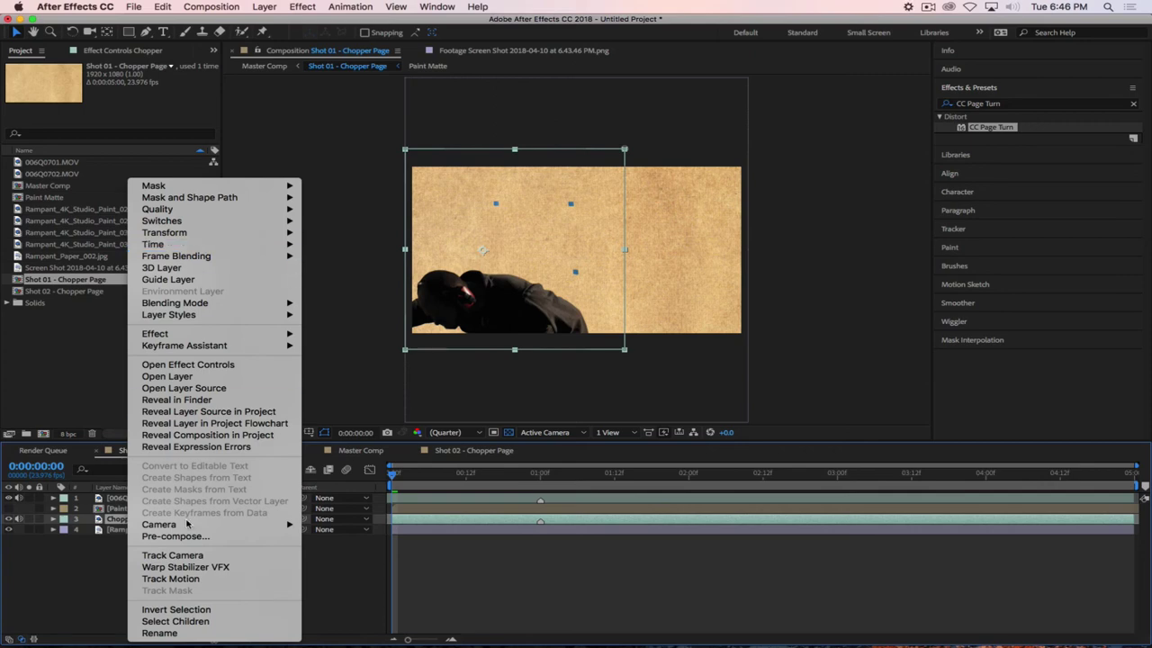
click(185, 538)
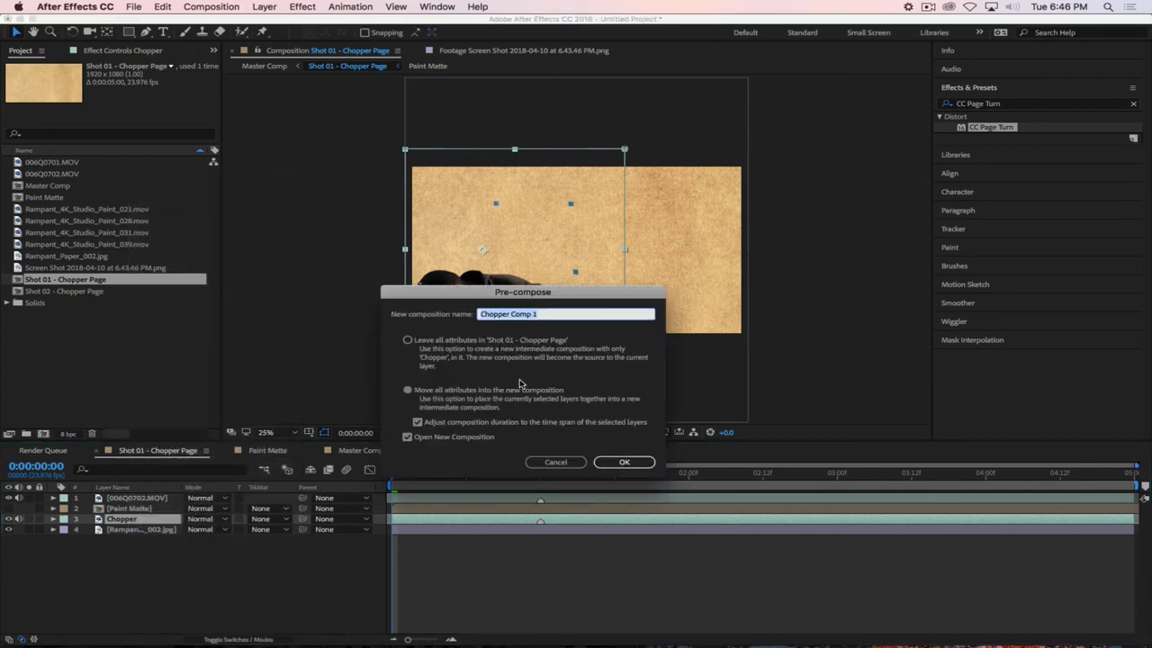
drag(538, 315, 516, 318)
text(Water Color)
click(624, 462)
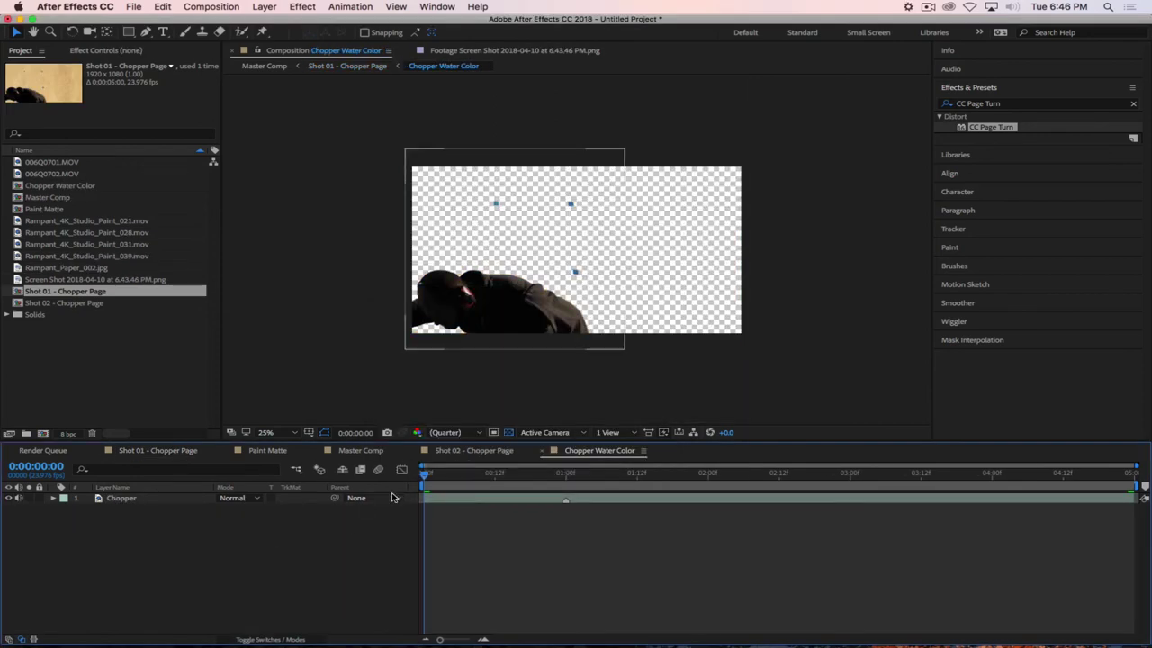
drag(447, 475, 1118, 475)
key(Home)
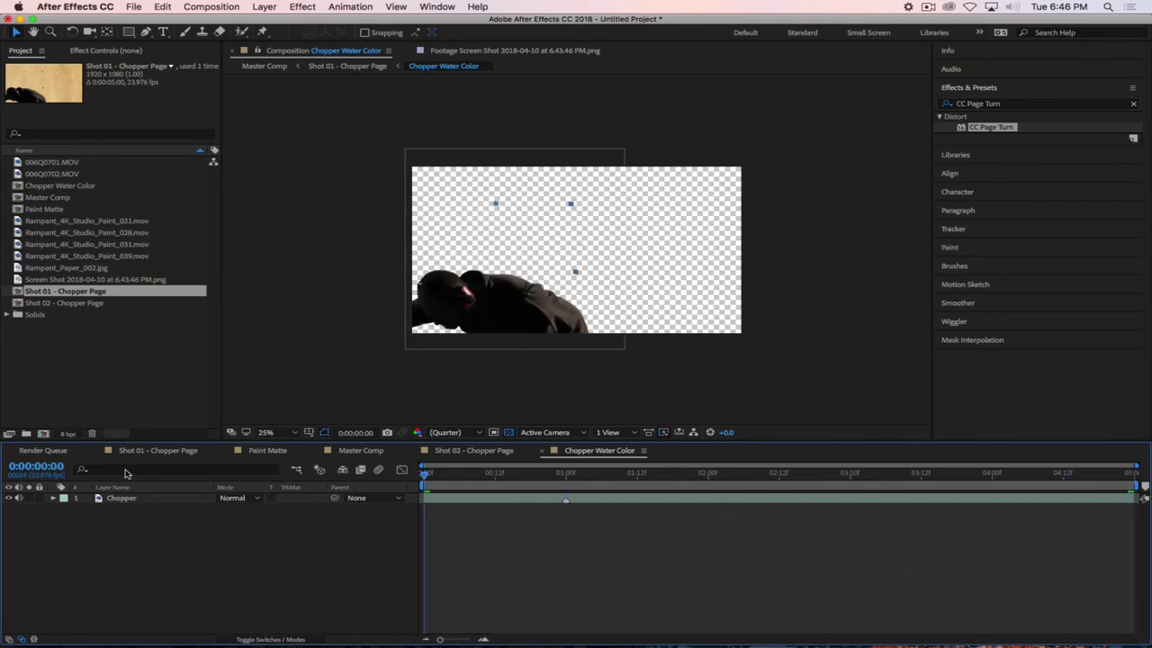
Duplicate the Keylight effect on the Chopper layer and sample a blue tracking marker as the copy's Screen Colour
click(118, 499)
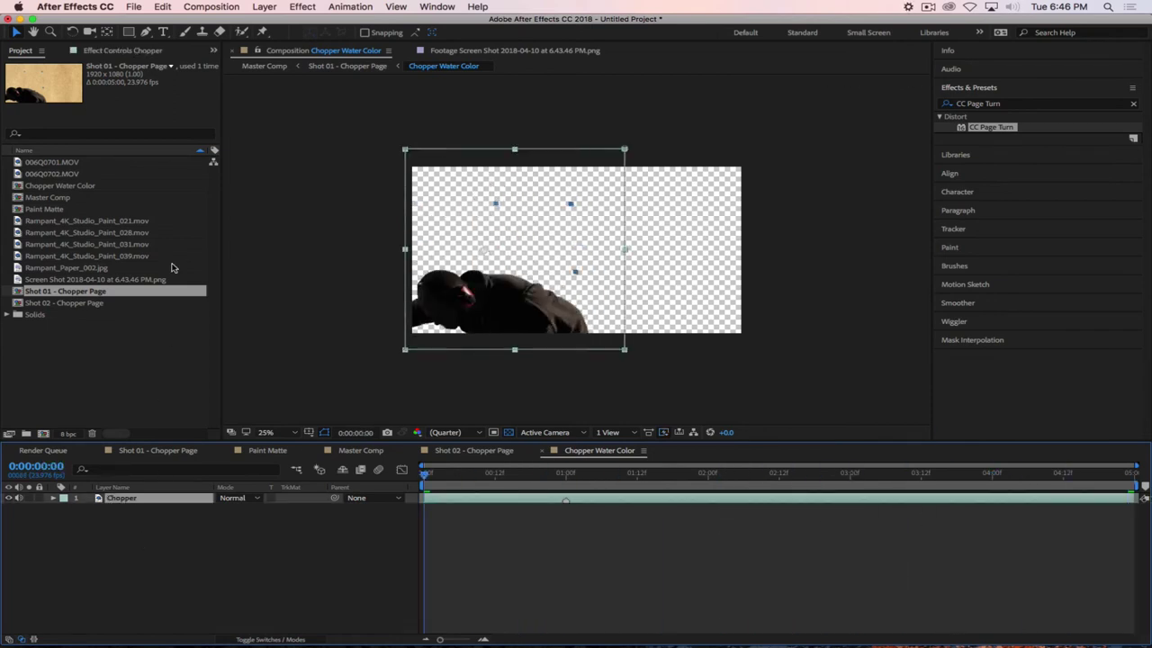
click(105, 49)
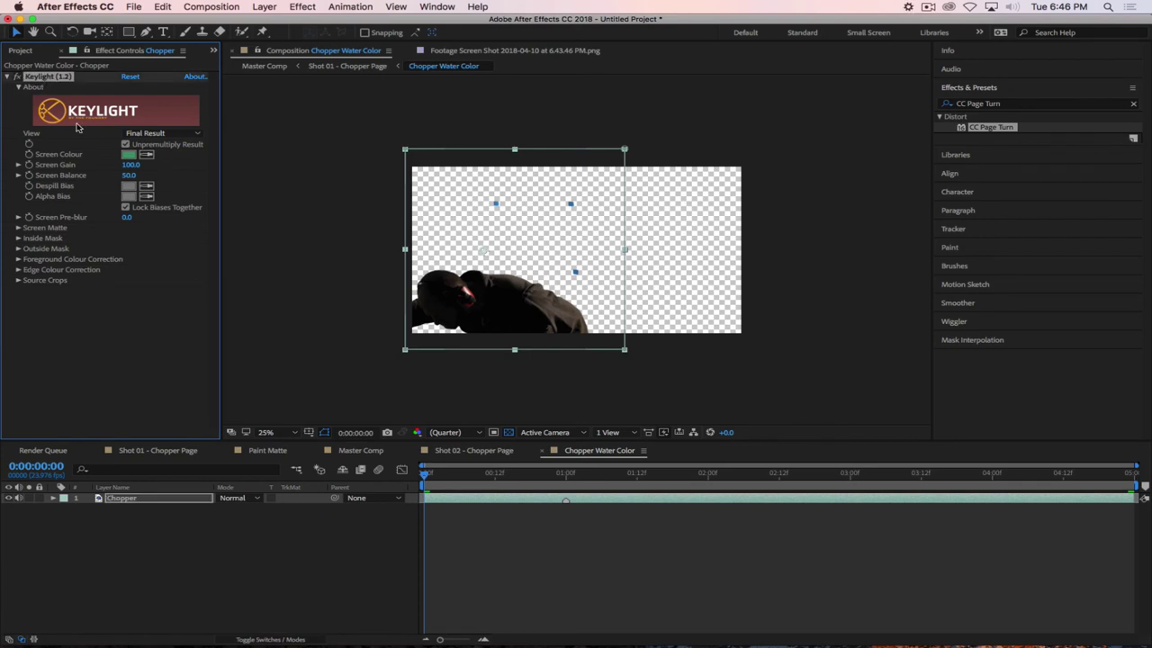
key(super+d)
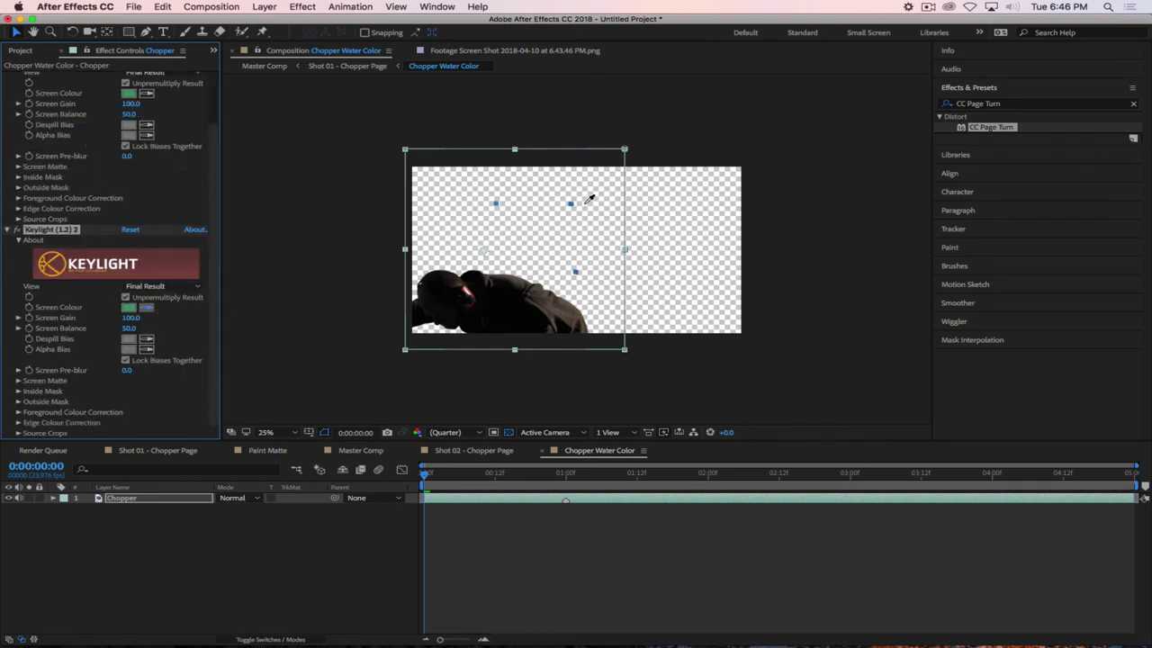
click(571, 203)
click(226, 547)
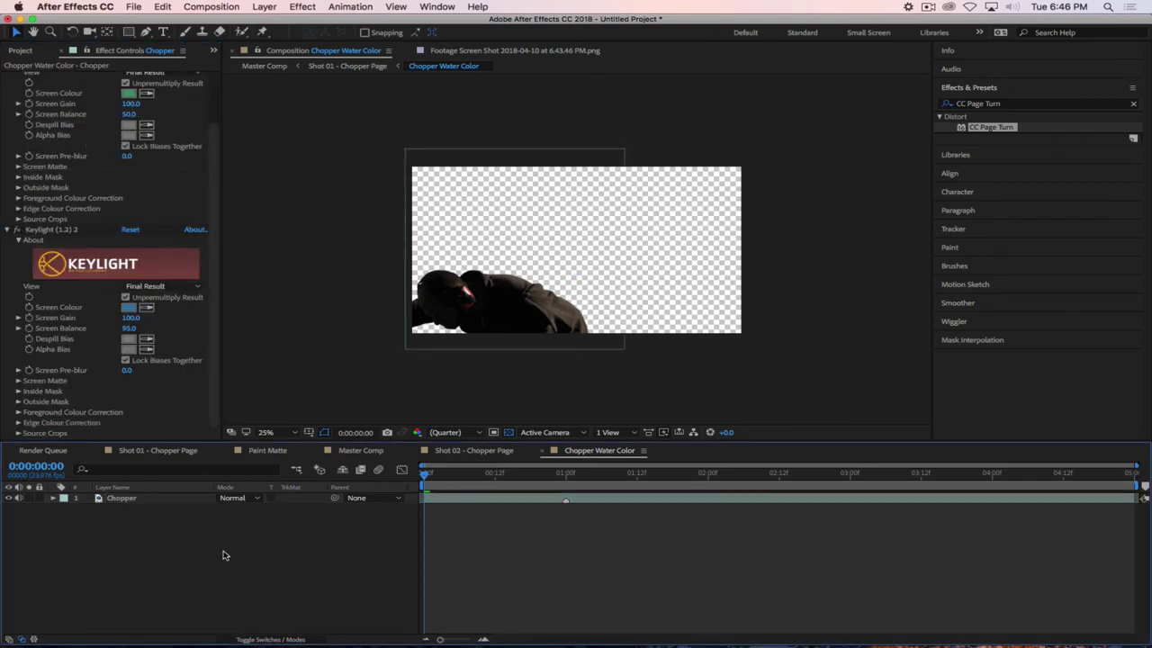
click(7, 230)
click(6, 77)
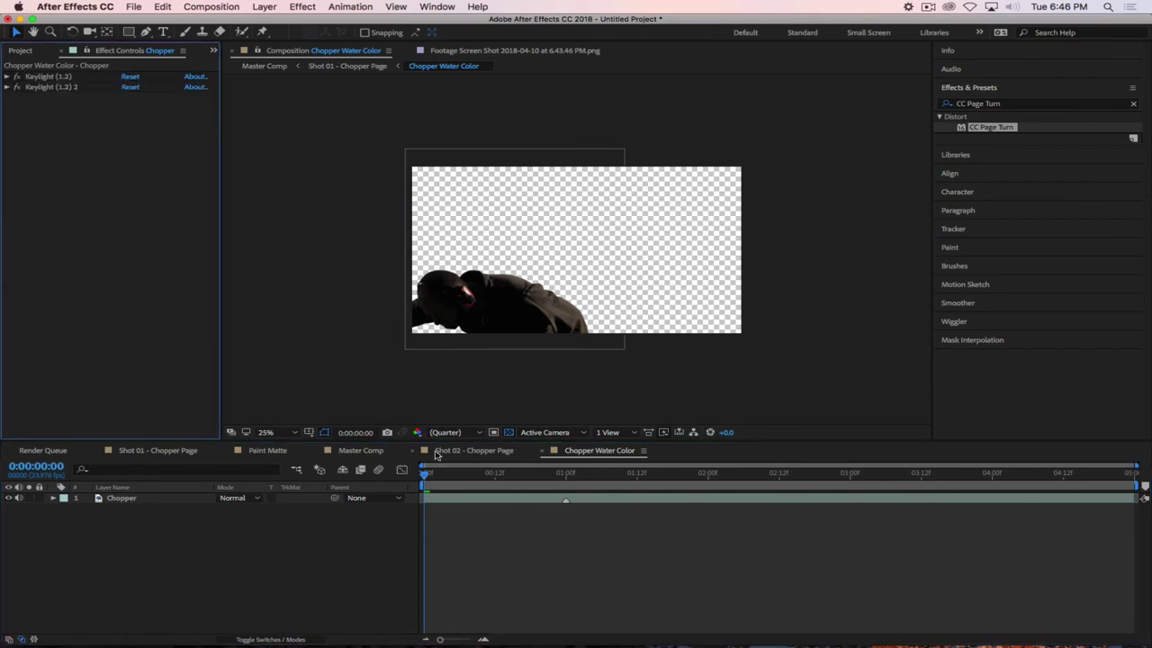
drag(424, 474, 669, 494)
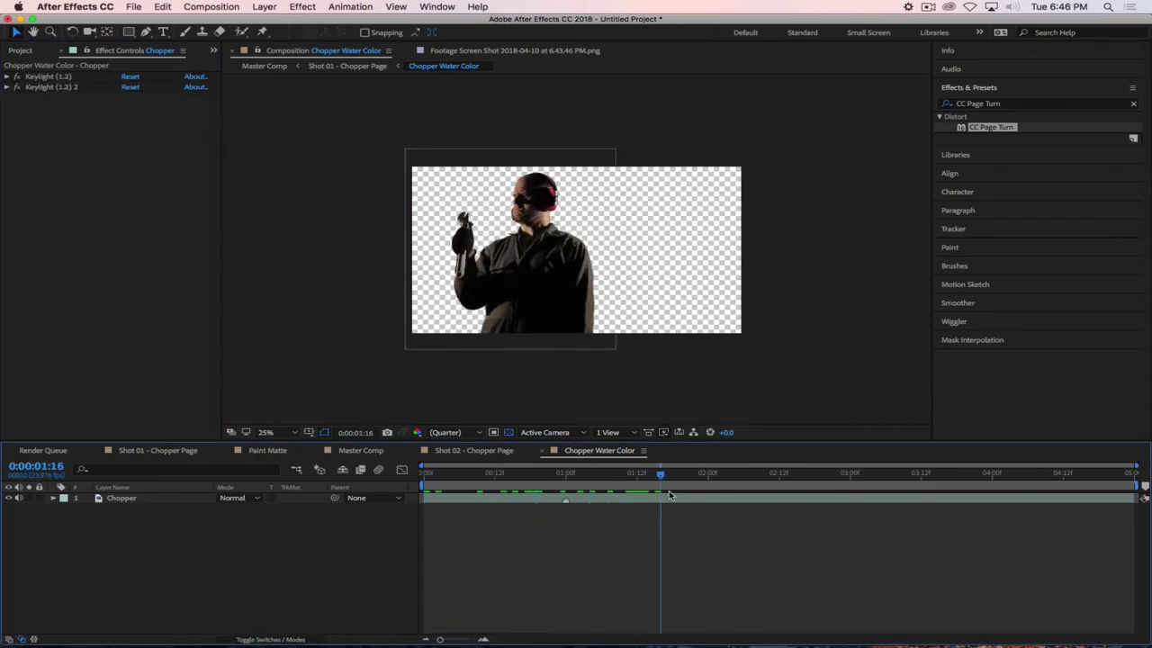
key(space)
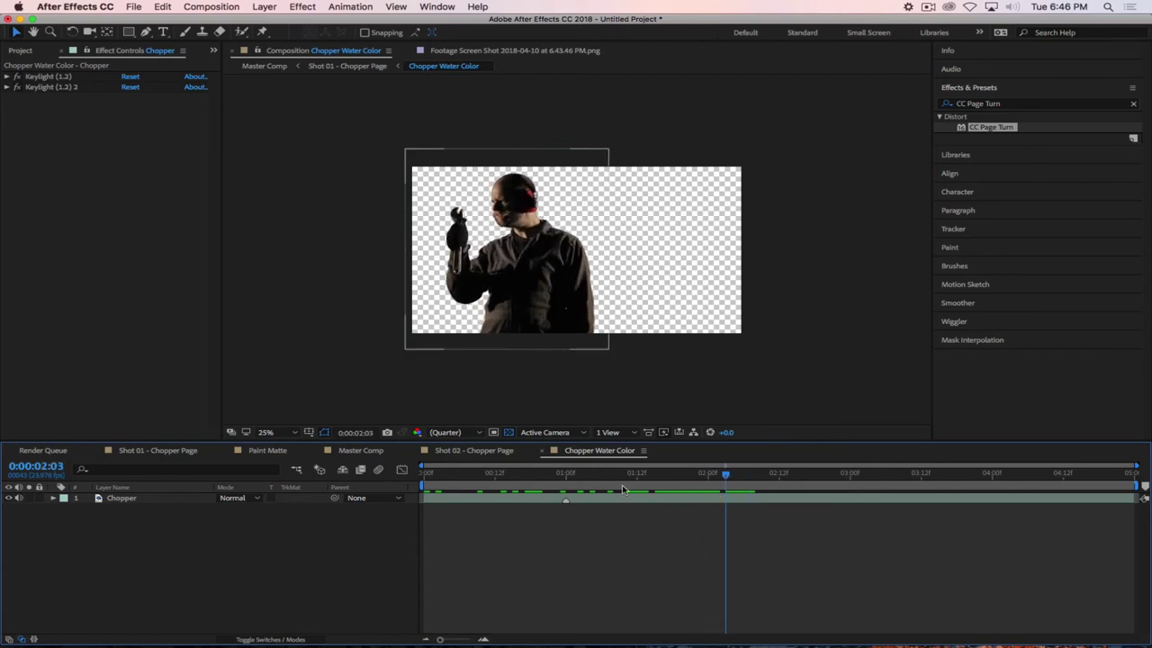
drag(726, 474, 697, 476)
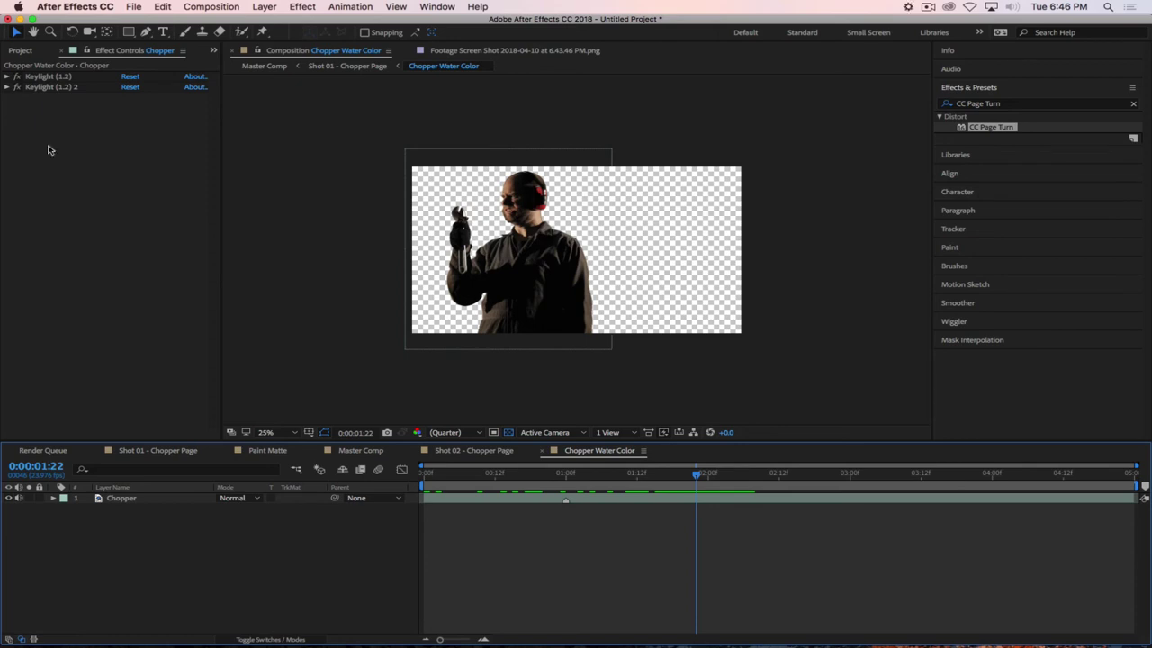
Rename the Screen Shot 2018-04-10 footage in the project as Water Color
click(16, 50)
click(87, 399)
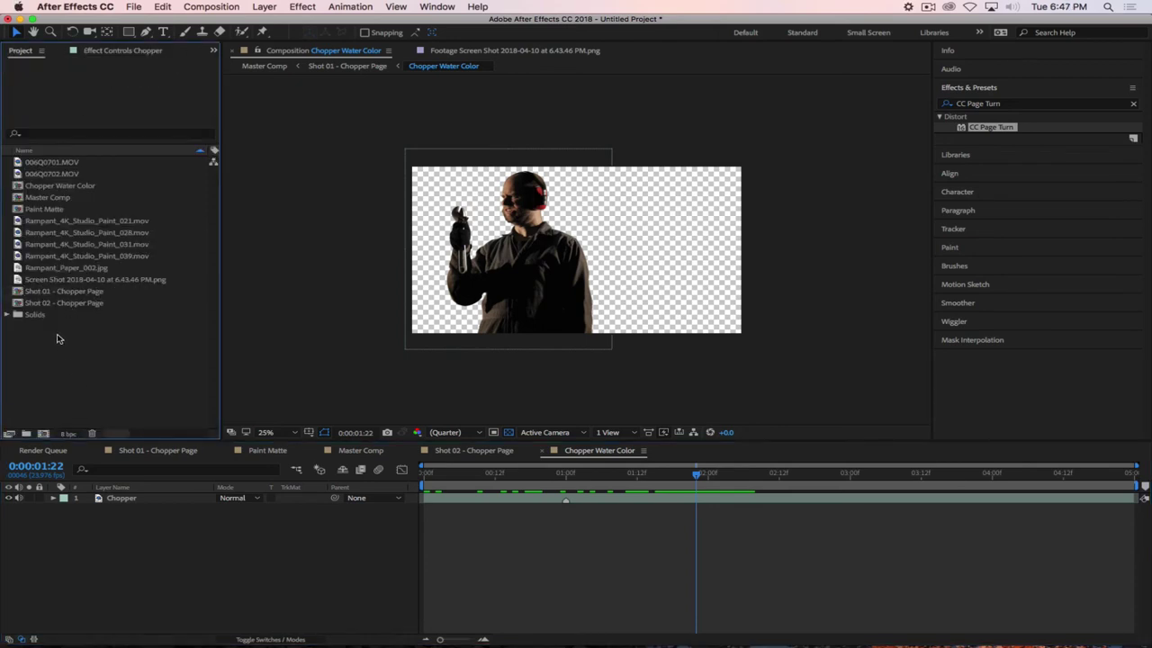
click(27, 187)
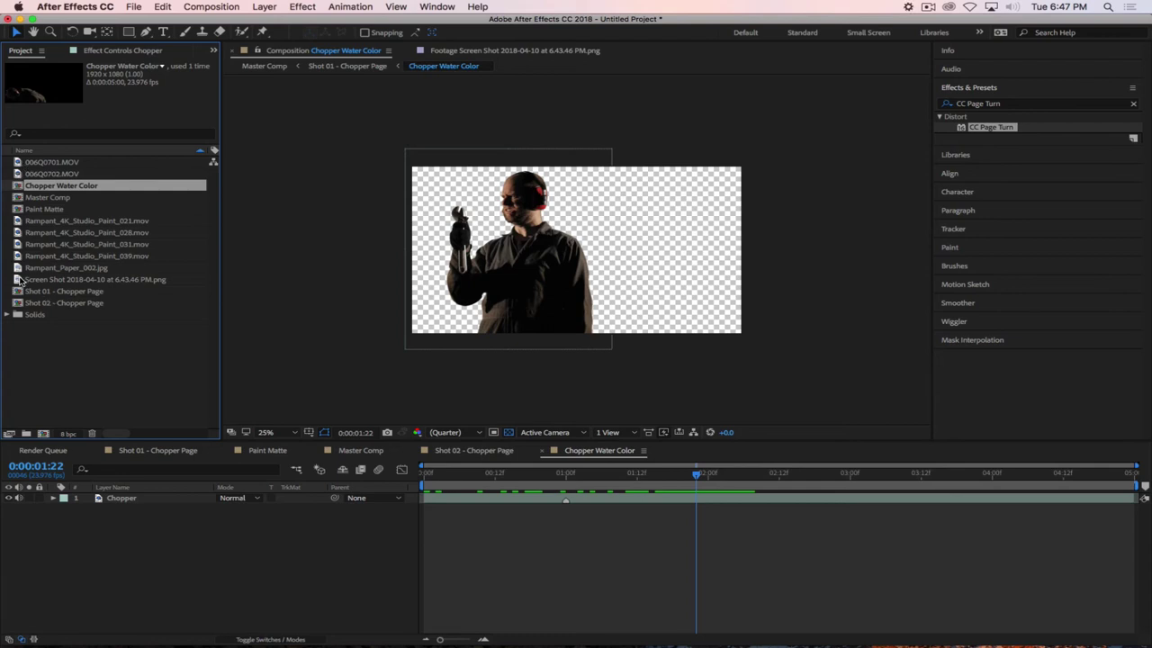
click(63, 280)
key(Return)
text(Wate)
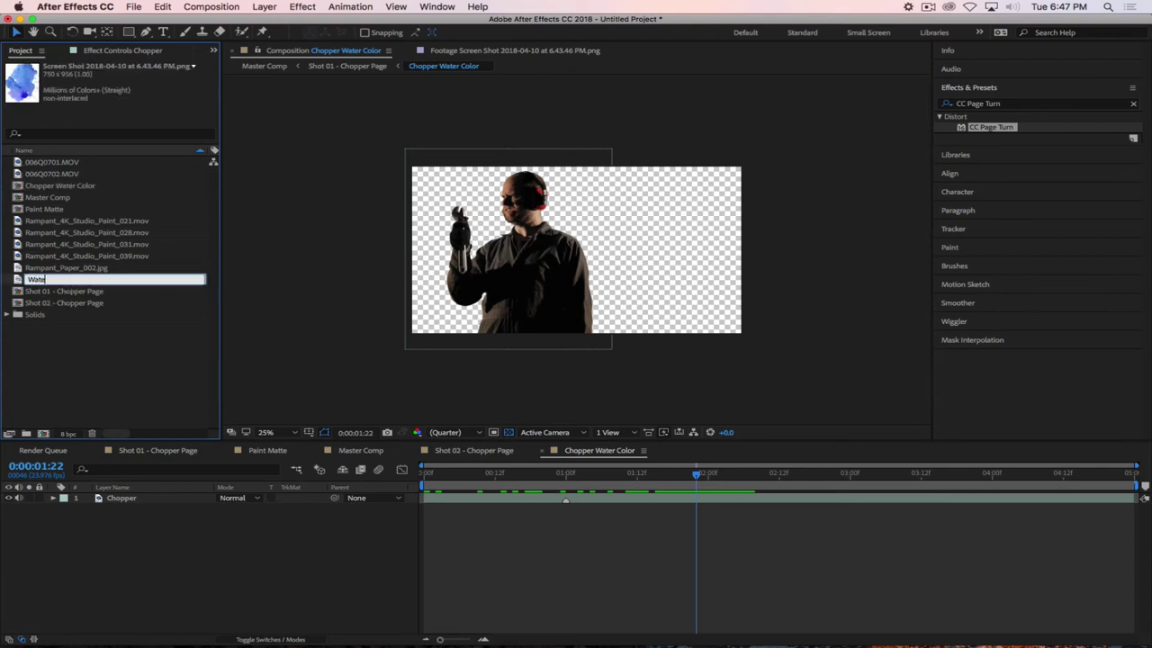
text(r Color)
key(Return)
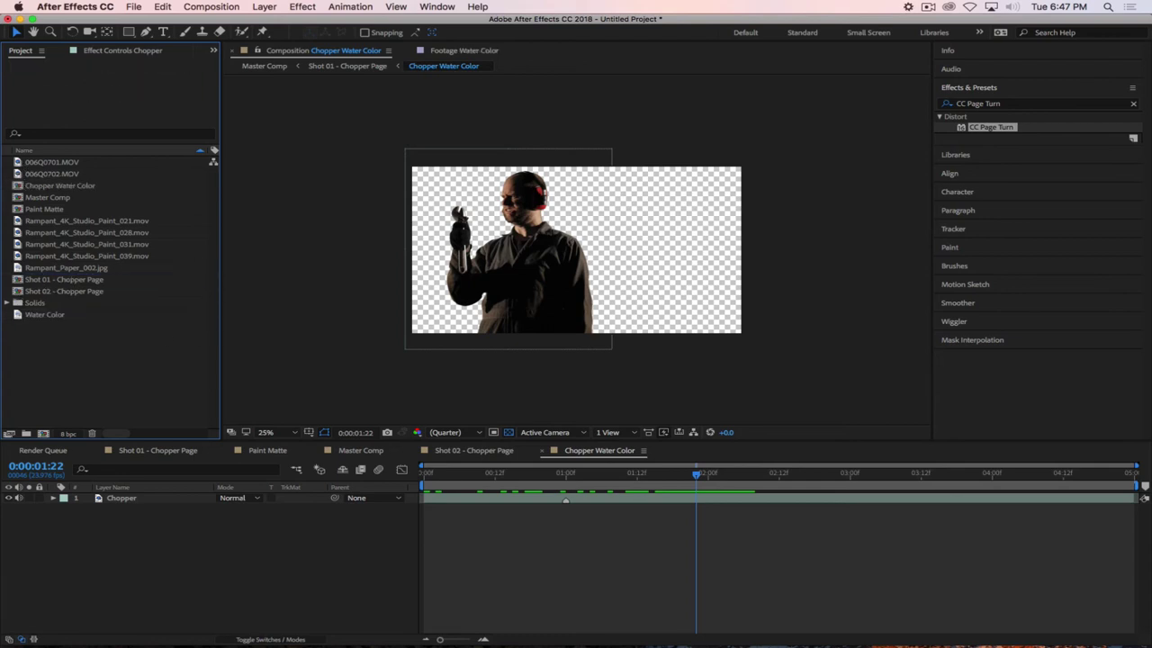
Add the Water Color image above the Chopper layer, scale it to 162%, and position it over the character
drag(20, 317, 128, 502)
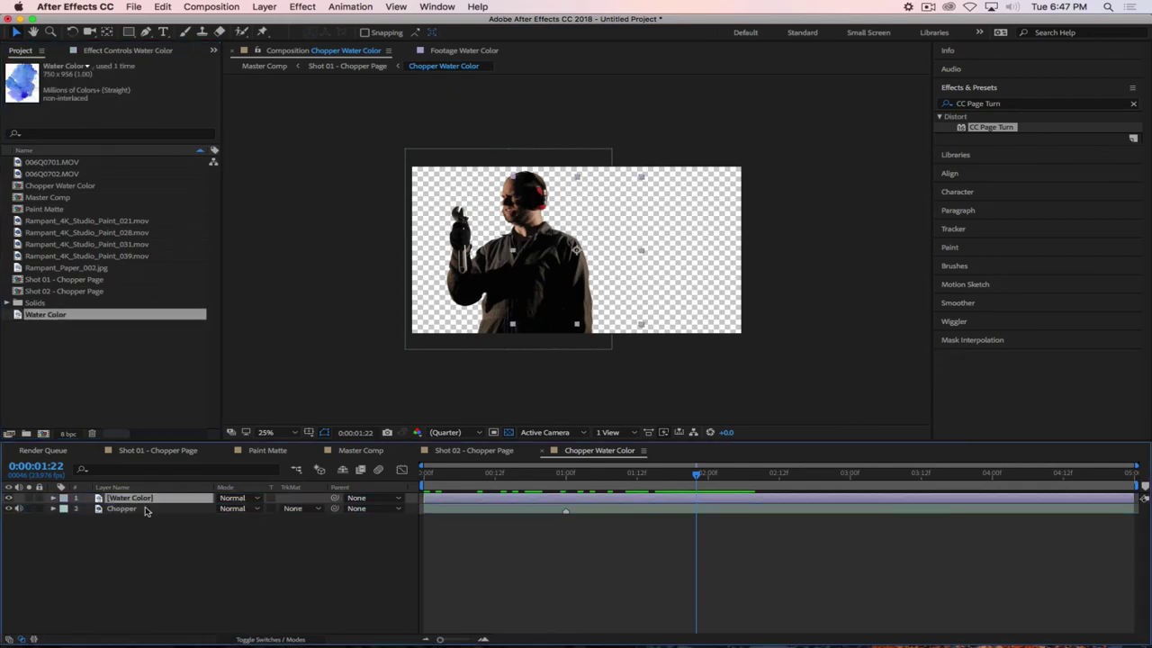
key(s)
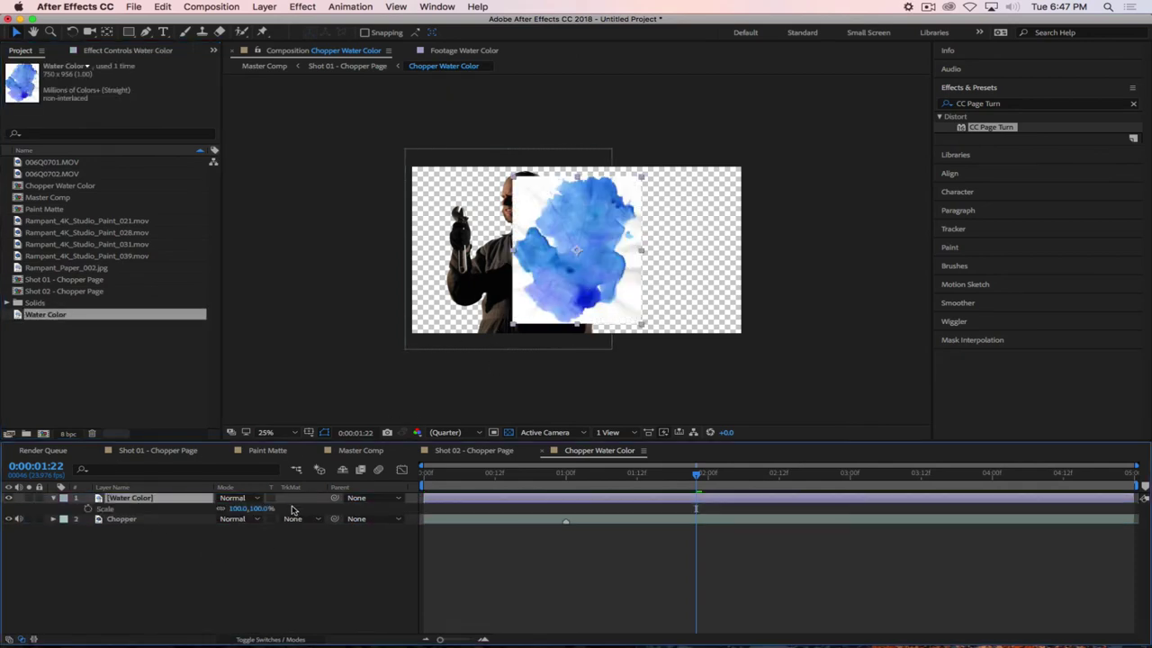
drag(243, 508, 298, 509)
drag(629, 262, 586, 251)
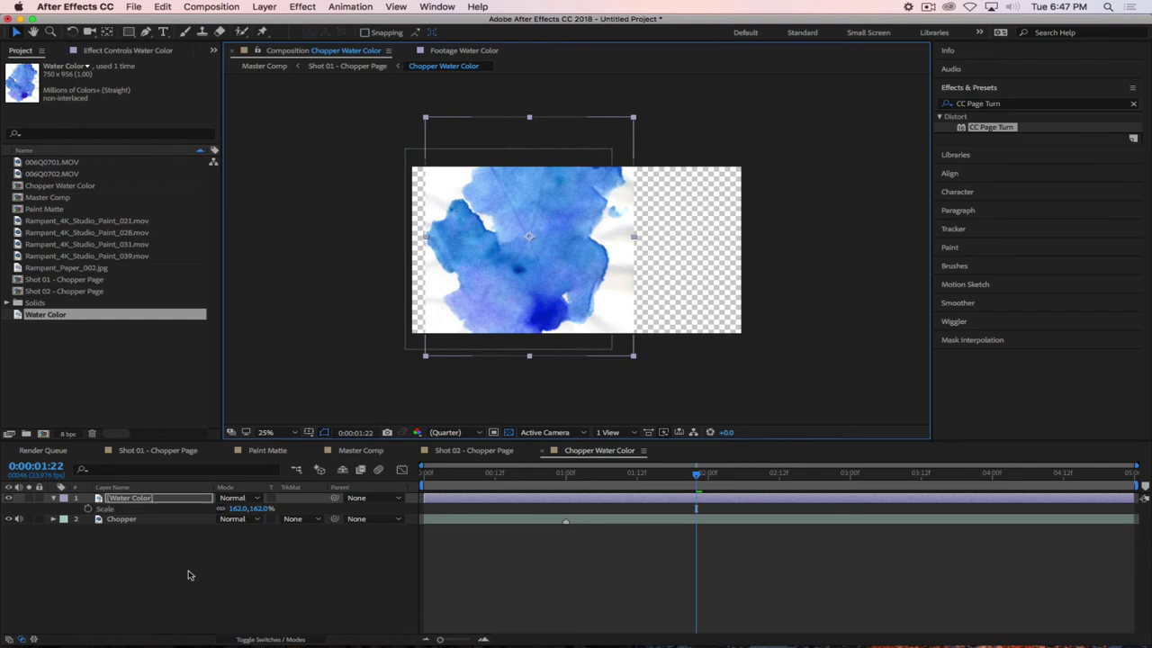
click(209, 598)
click(158, 519)
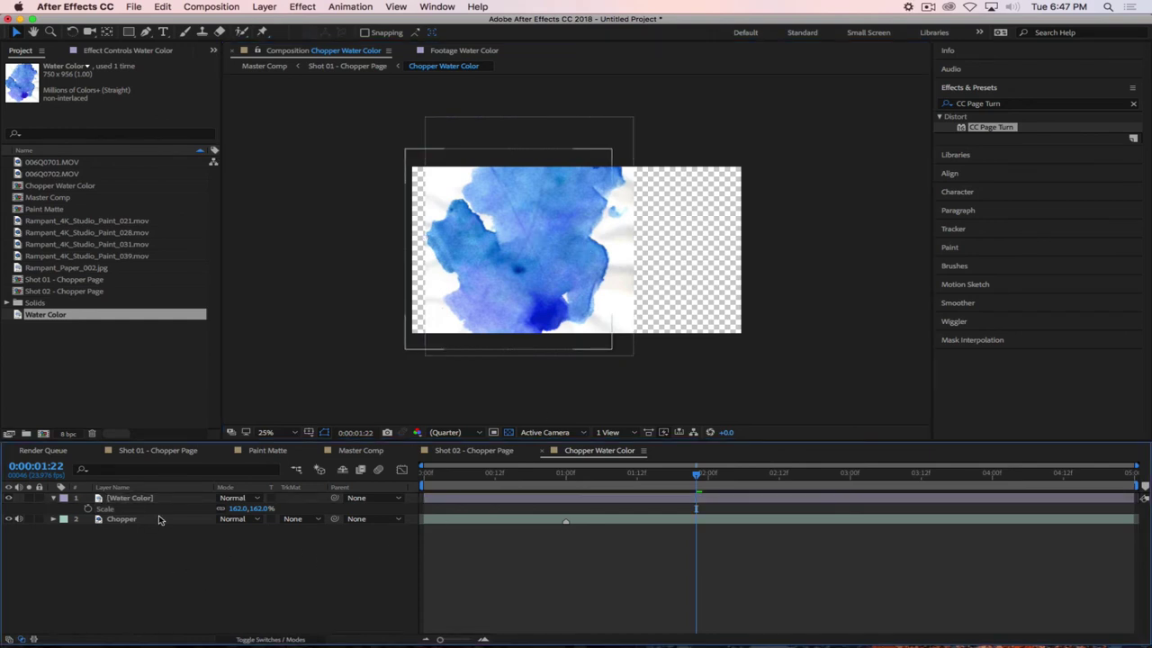
click(53, 498)
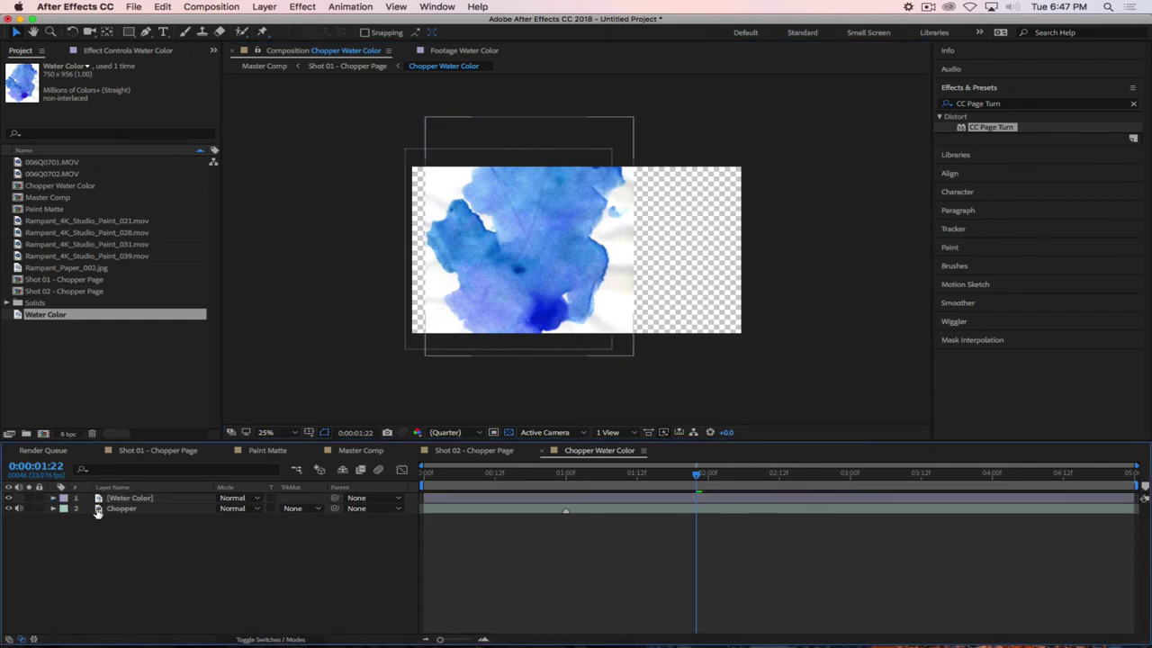
Try the Multiply blending mode on the Water Color layer, and undo it
click(235, 508)
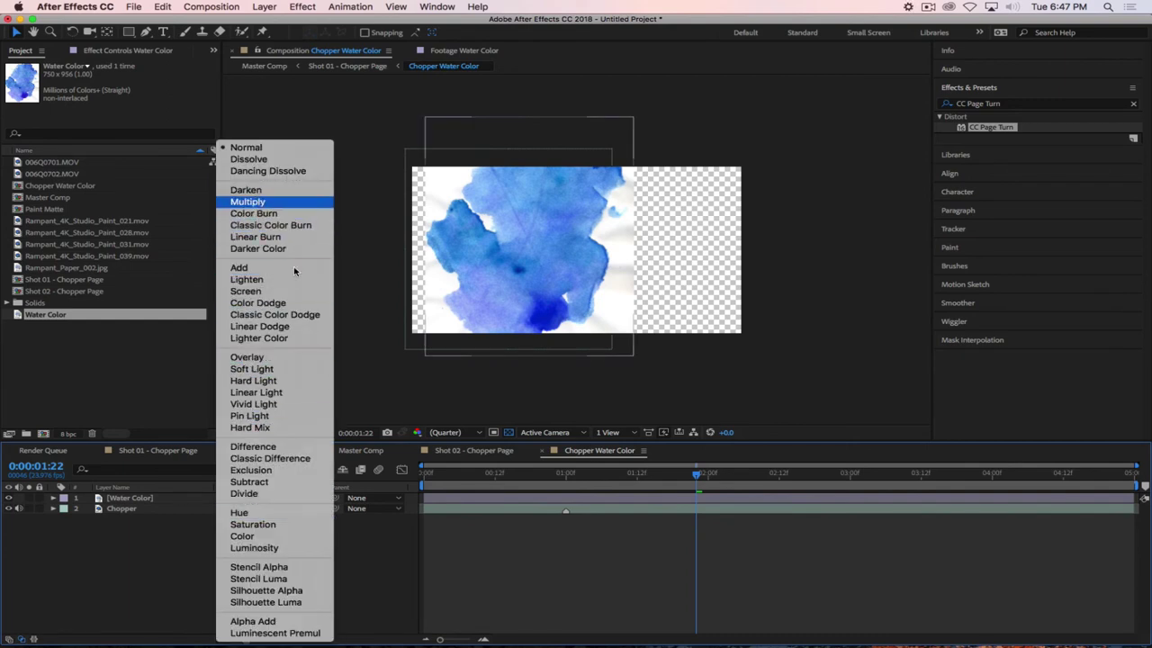
click(248, 201)
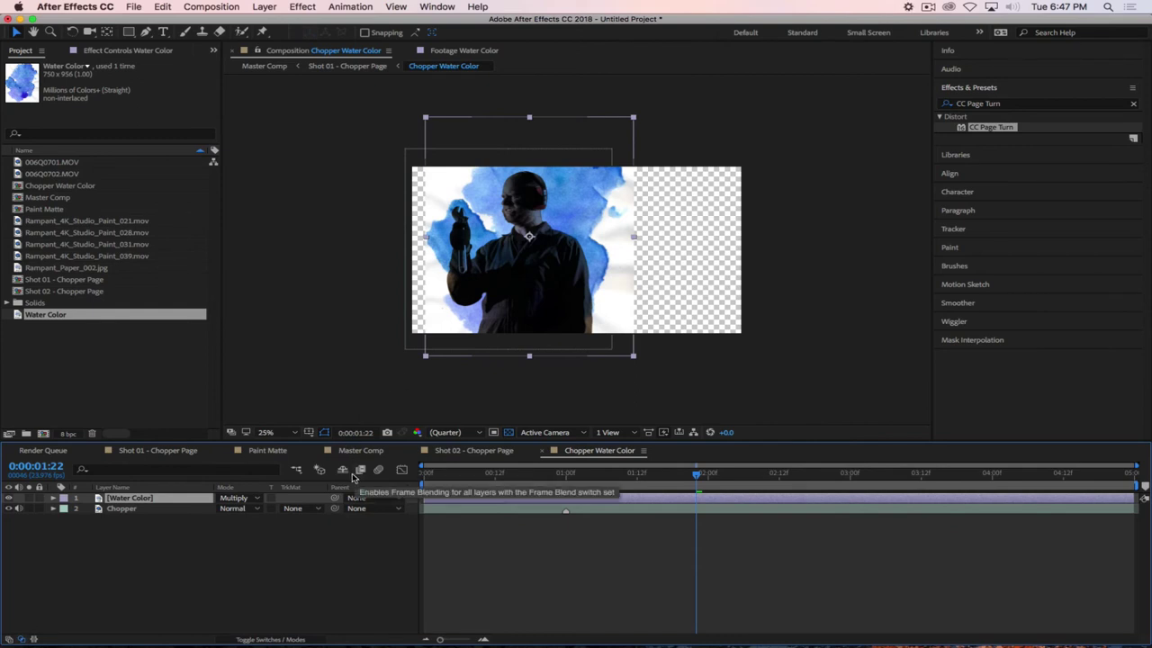
key(super+z)
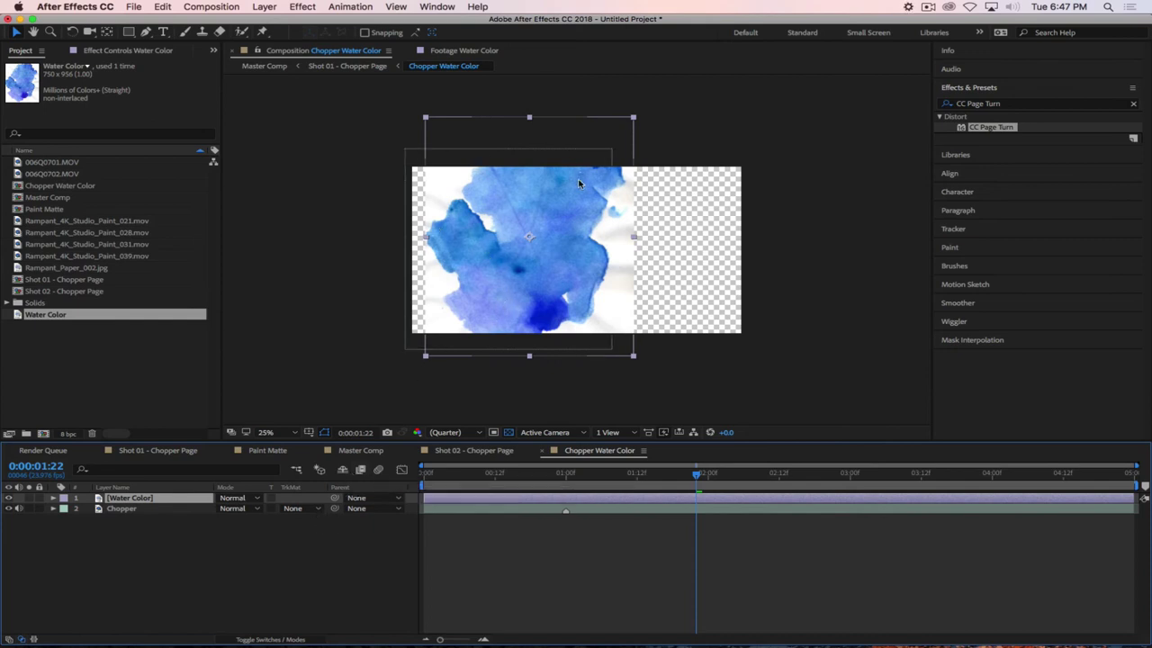
Nudge the Water Color layer slightly downward over the character and apply the Tint effect to it
drag(516, 238, 517, 245)
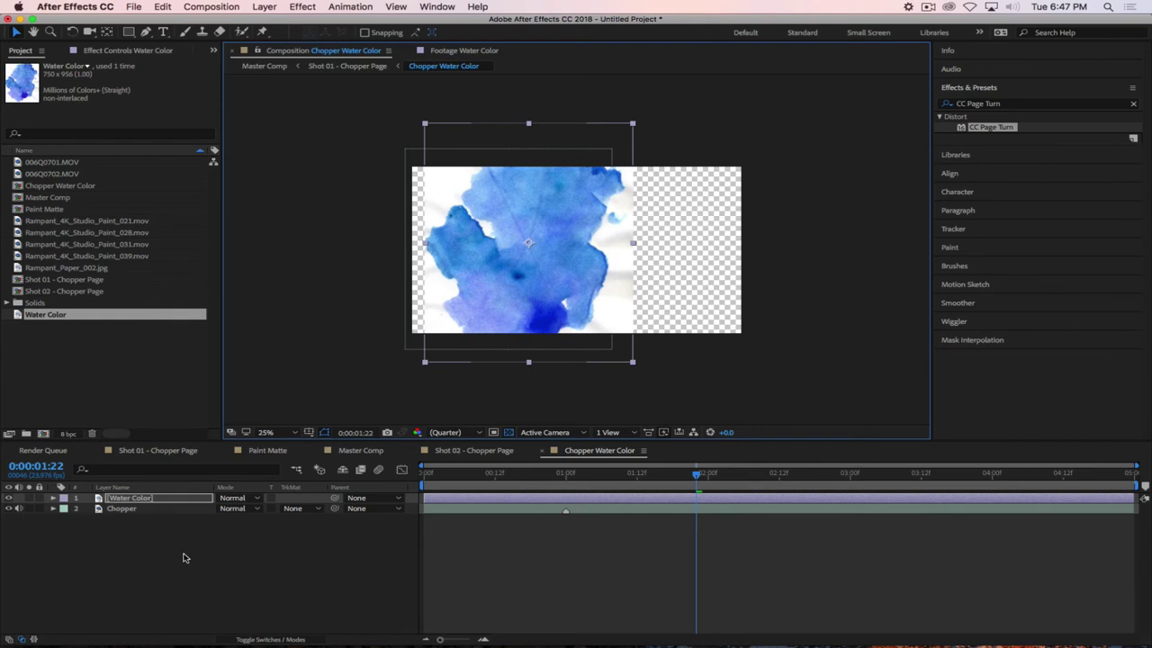
click(179, 553)
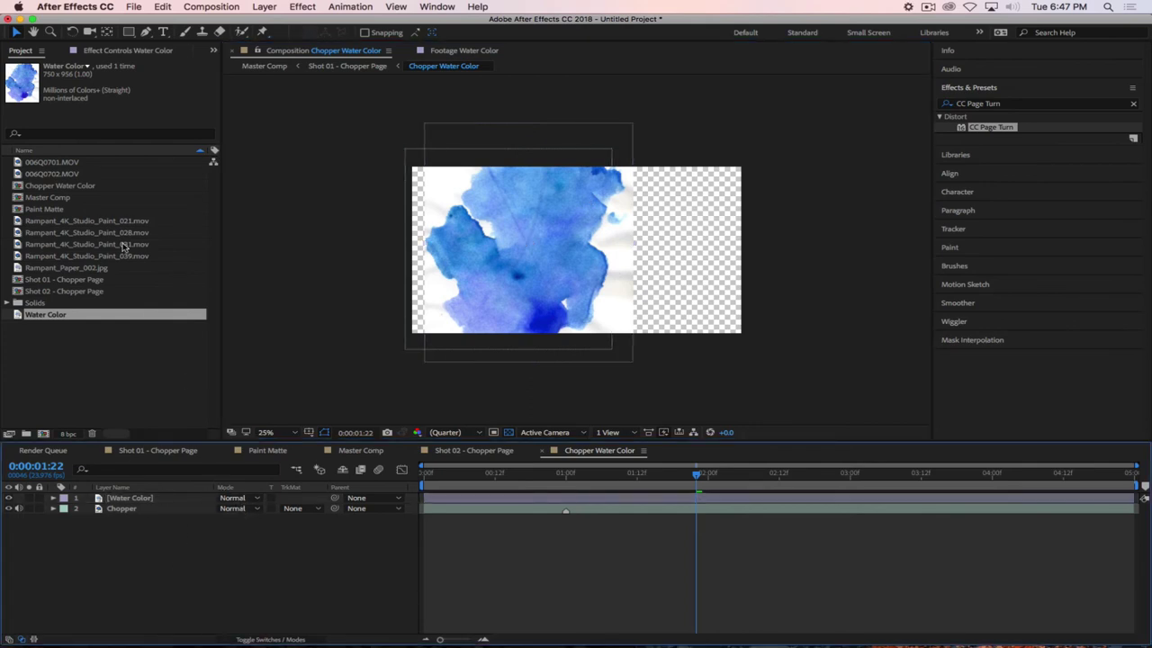
click(126, 509)
click(131, 498)
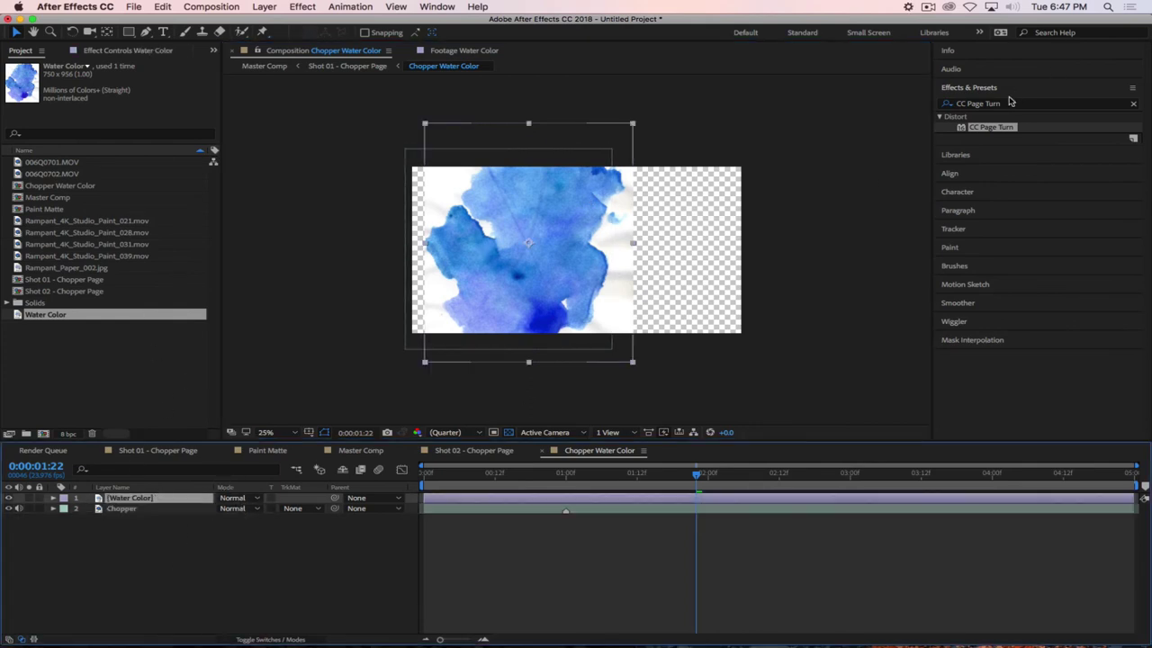
click(1010, 102)
text(Tint)
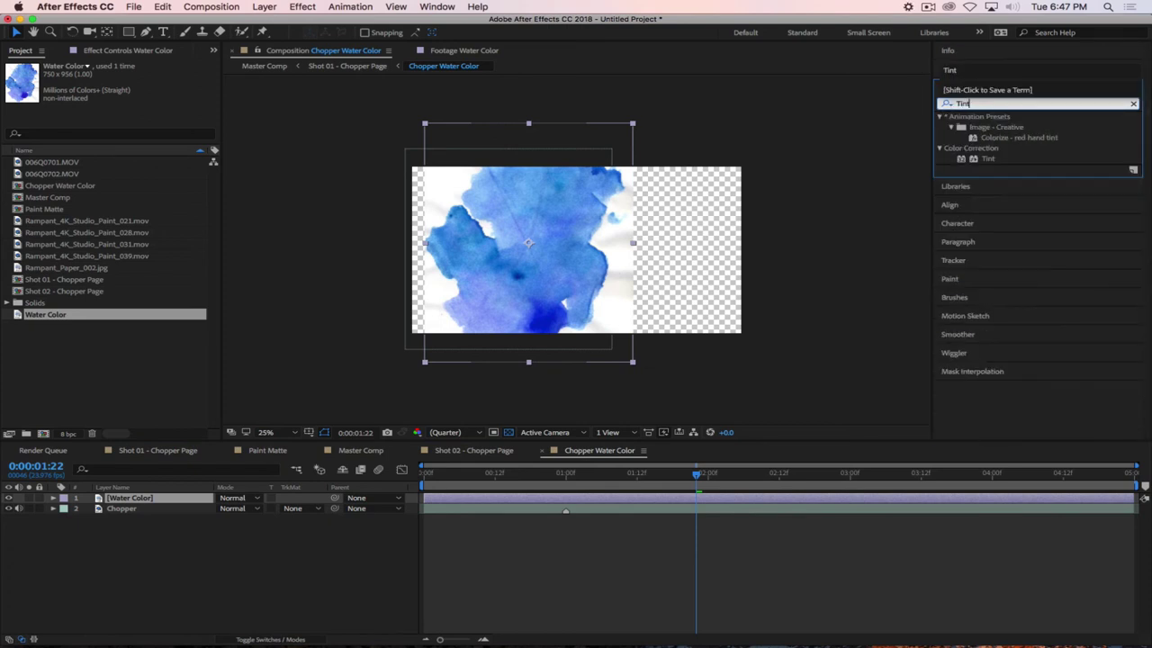
drag(963, 160, 526, 245)
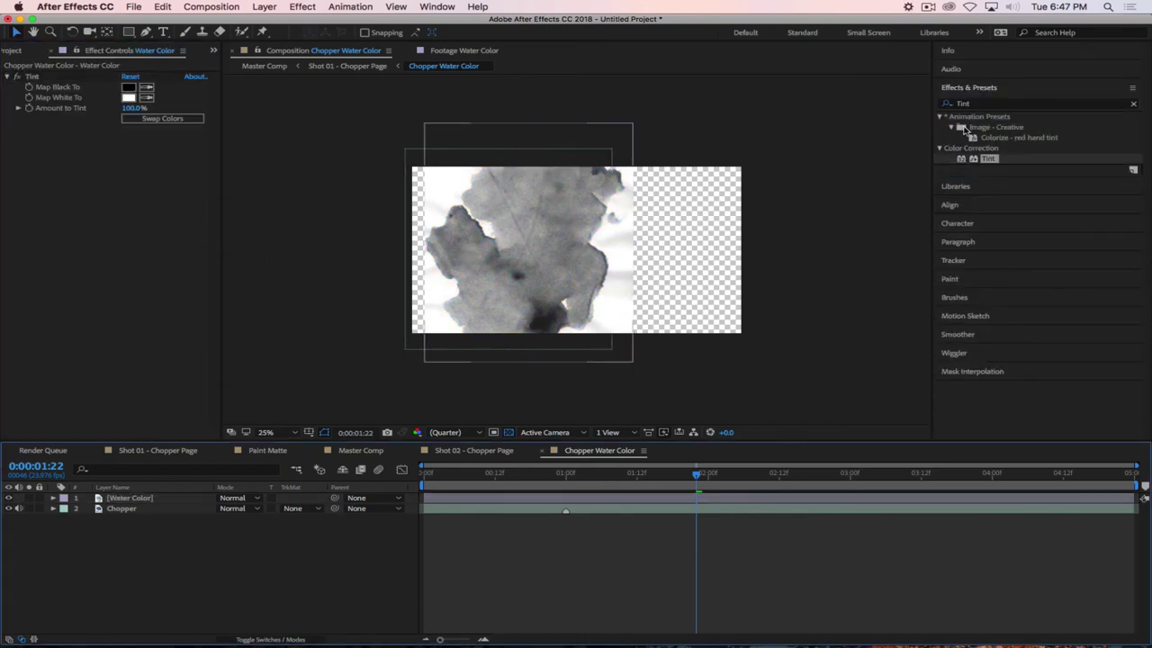
Apply Levels to the Water Color layer with Input Black 35, Input White 225 and Gamma 0.69
click(968, 103)
text(Level)
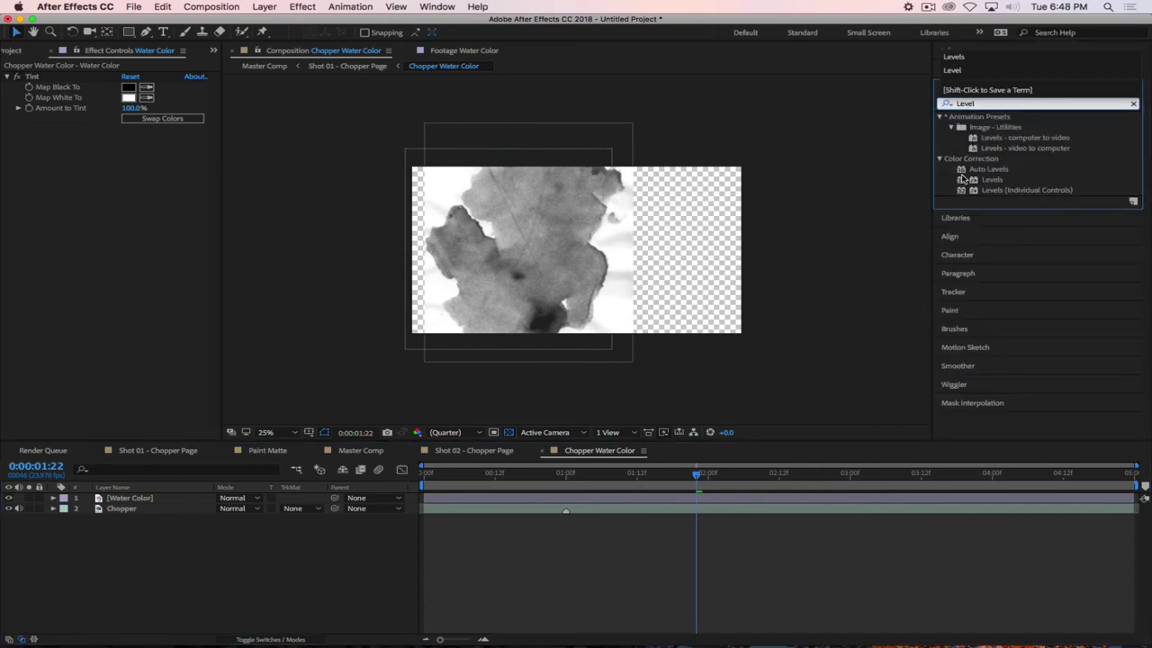
drag(961, 178, 64, 205)
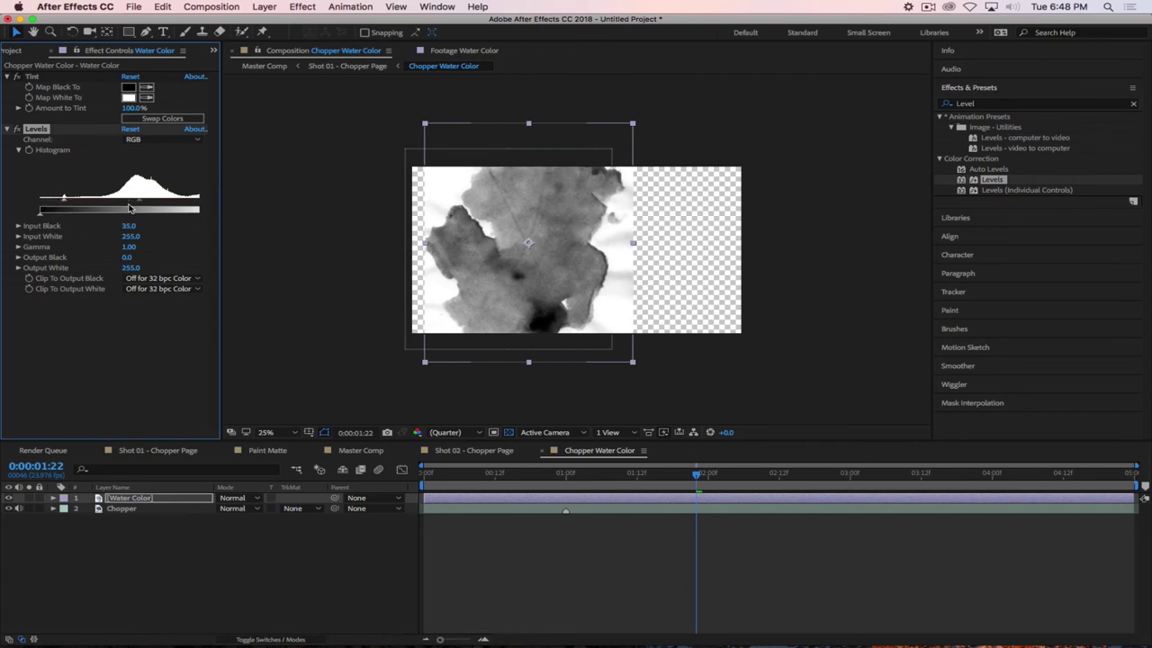
drag(223, 219, 146, 205)
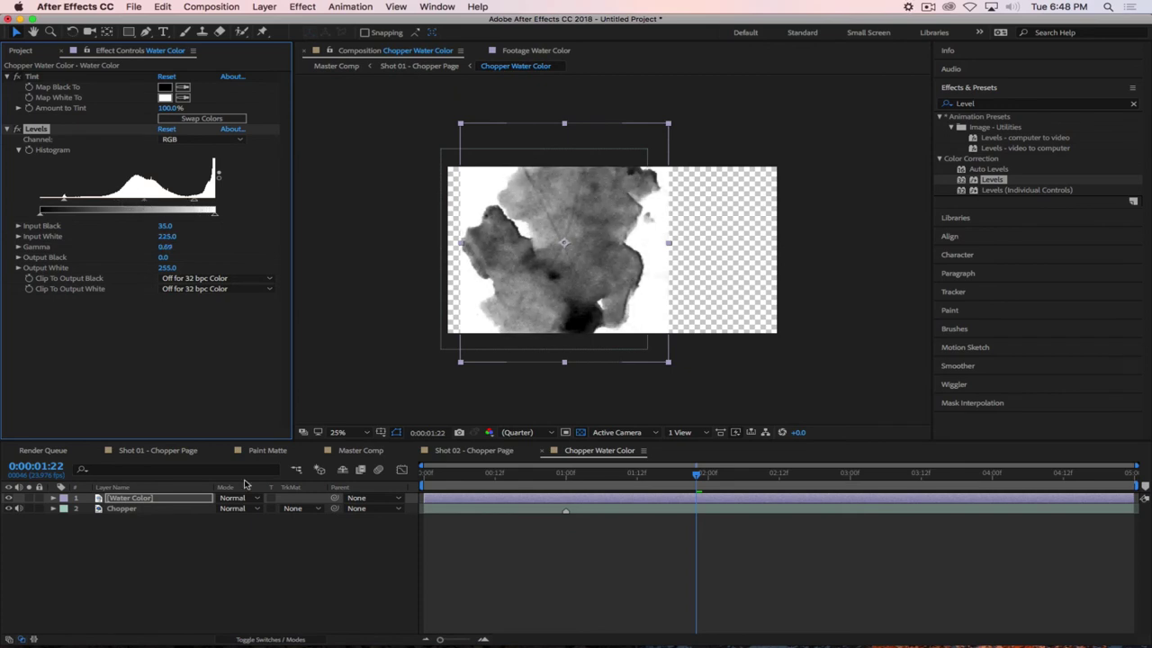
click(216, 546)
click(246, 640)
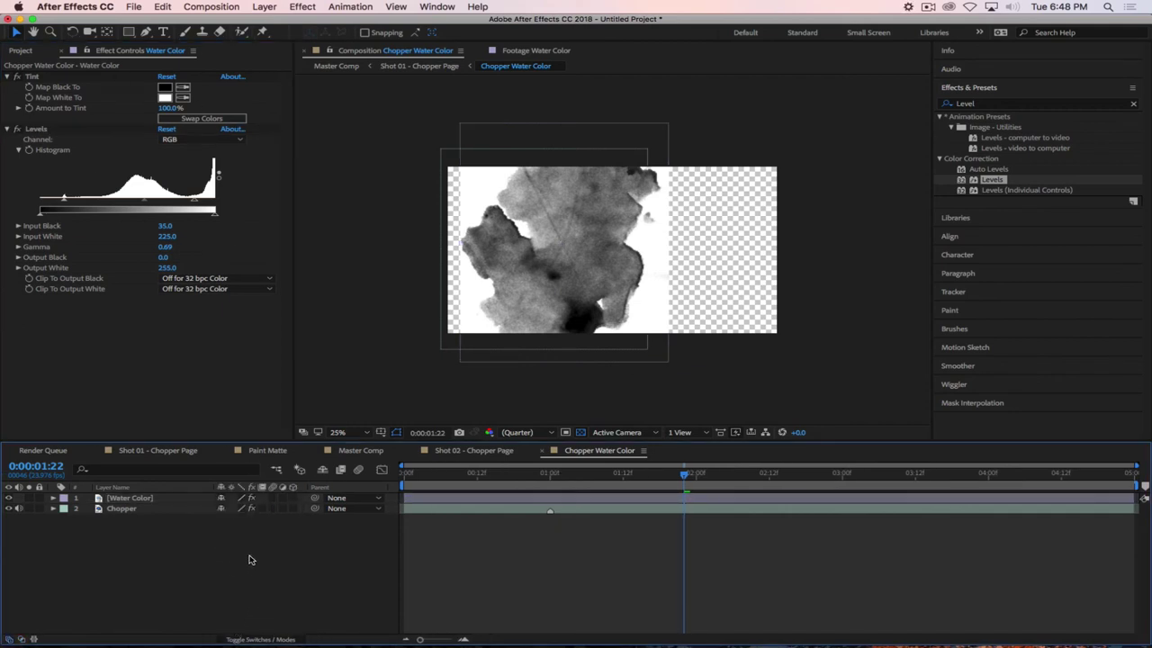
click(127, 500)
click(180, 567)
click(131, 499)
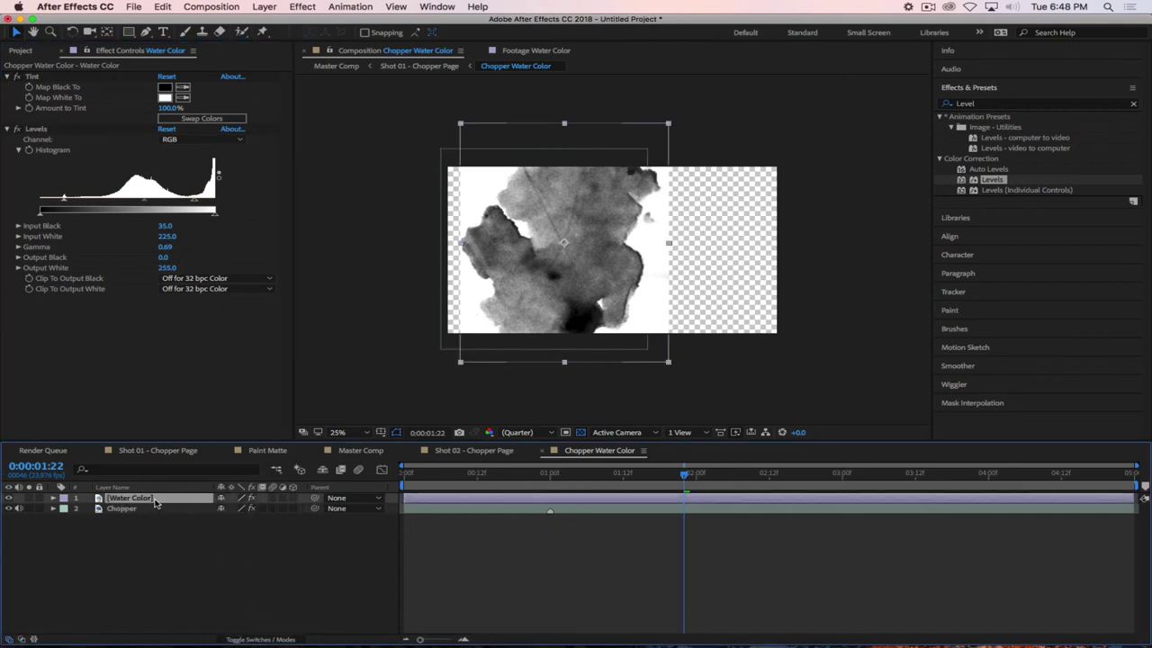
click(242, 639)
click(241, 640)
click(241, 639)
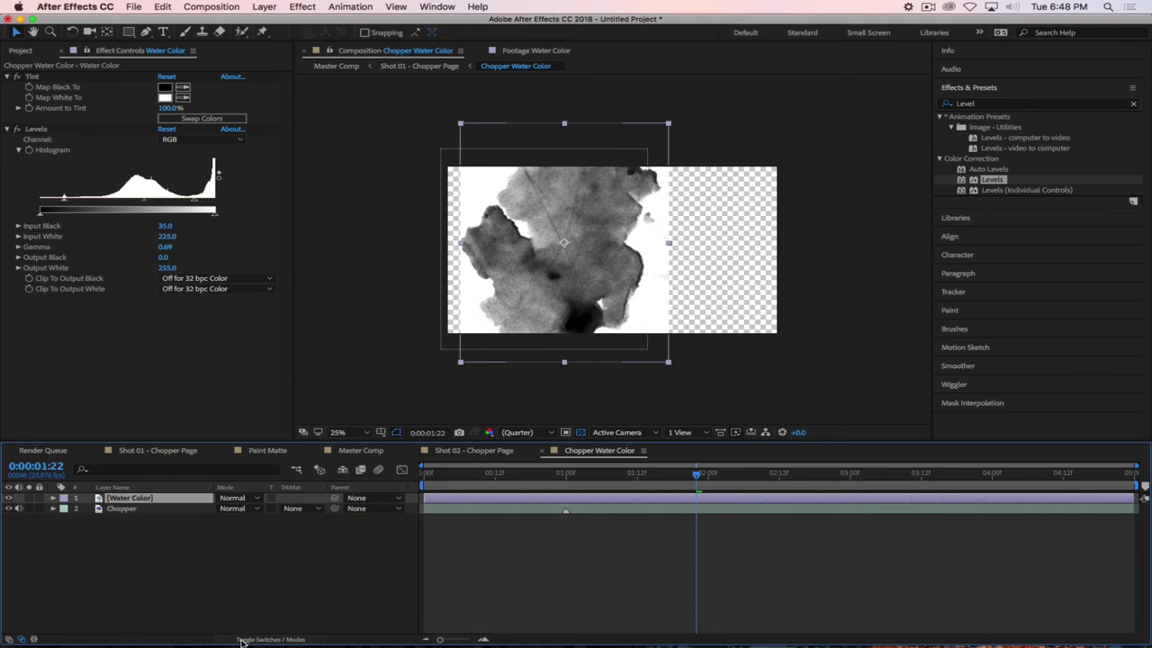
Set the Chopper layer's track matte to Luma Matte using the Water Color layer
click(302, 508)
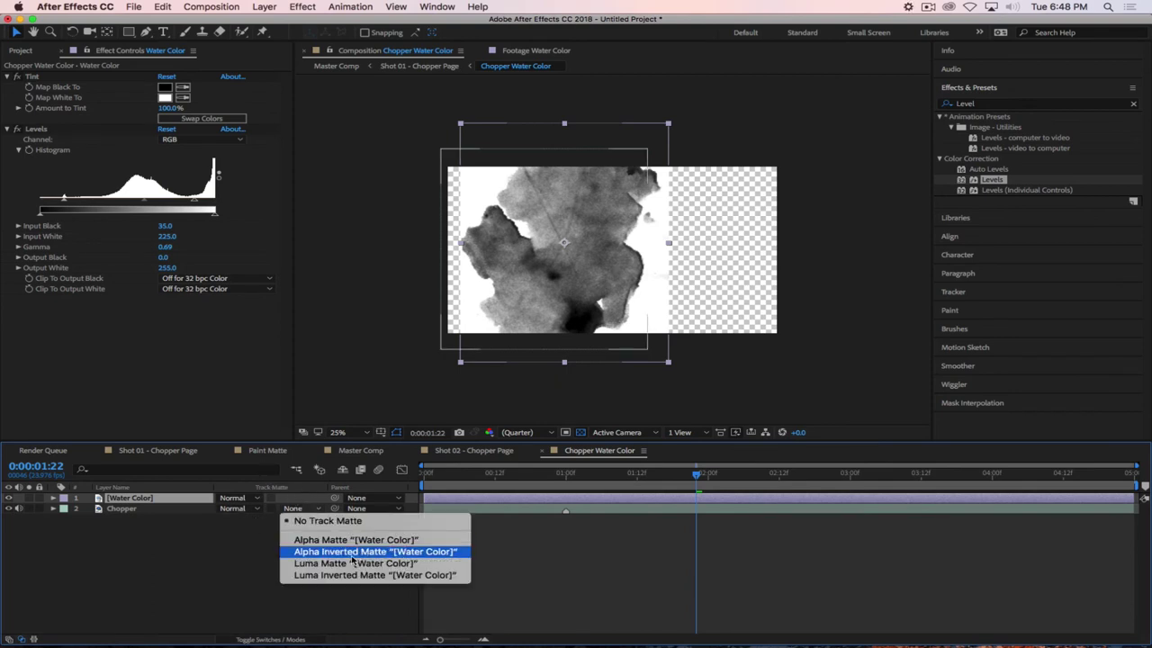
click(310, 563)
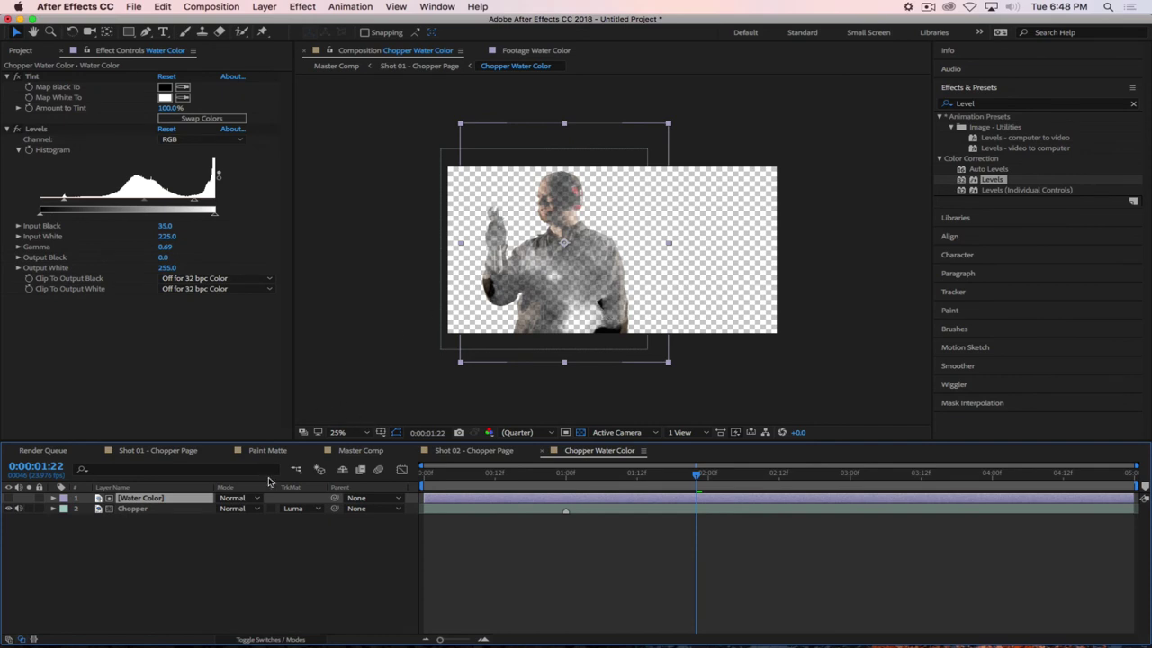
click(254, 585)
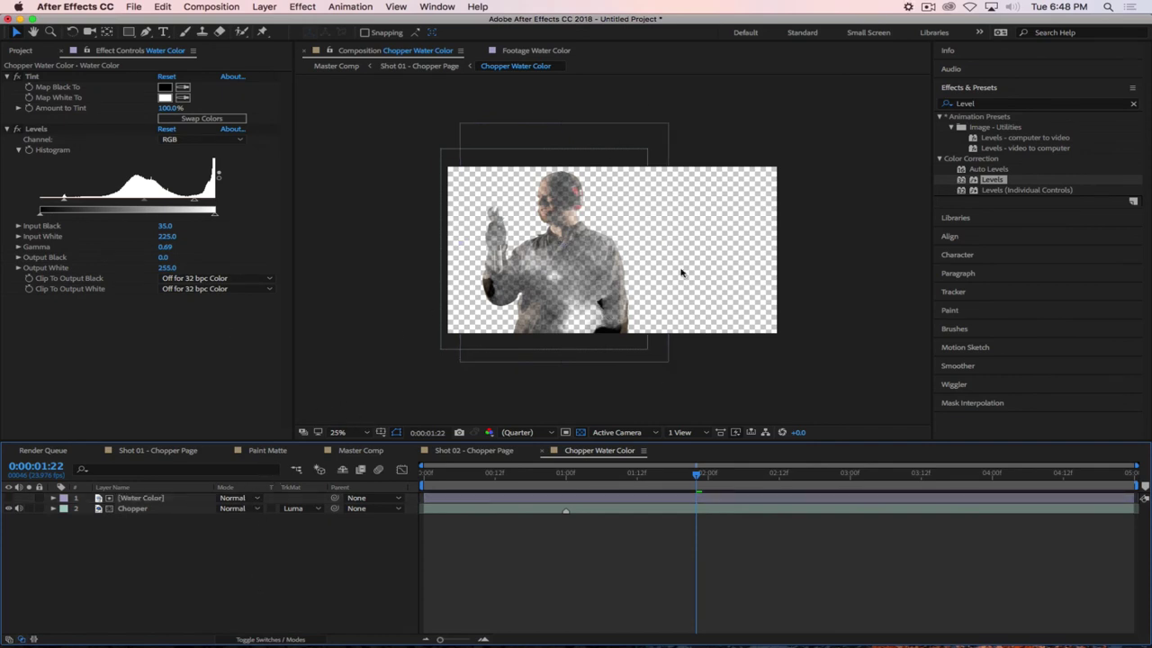
Find the Tint effect and apply it to the Chopper layer
click(1025, 105)
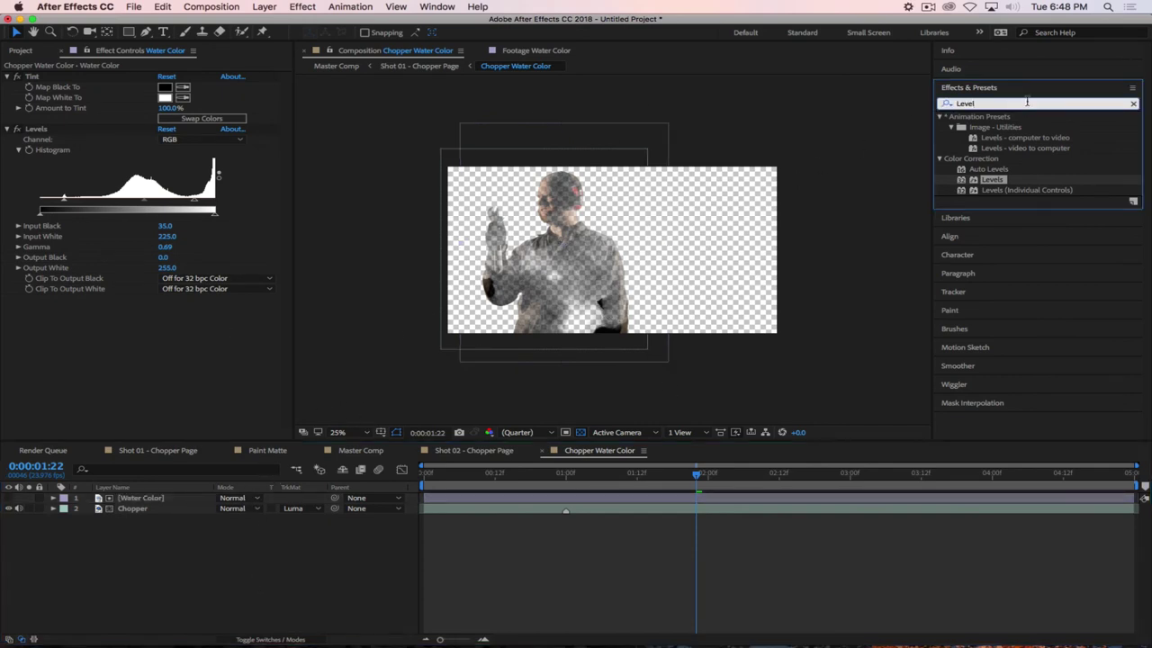
double_click(971, 104)
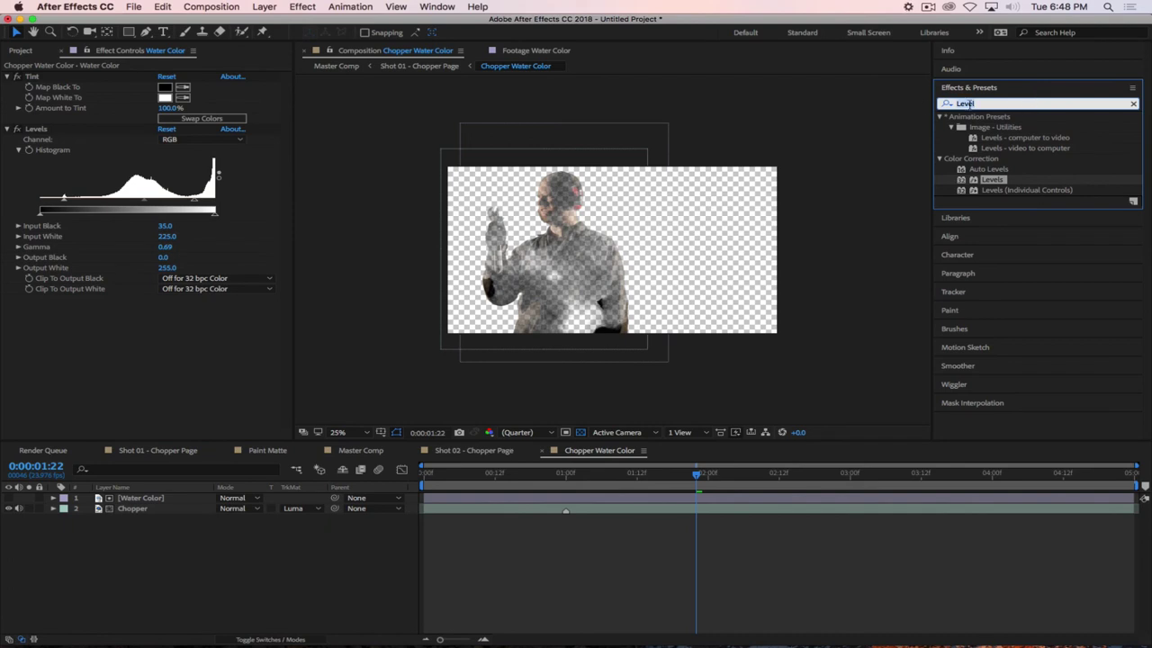
click(189, 383)
click(192, 609)
click(156, 508)
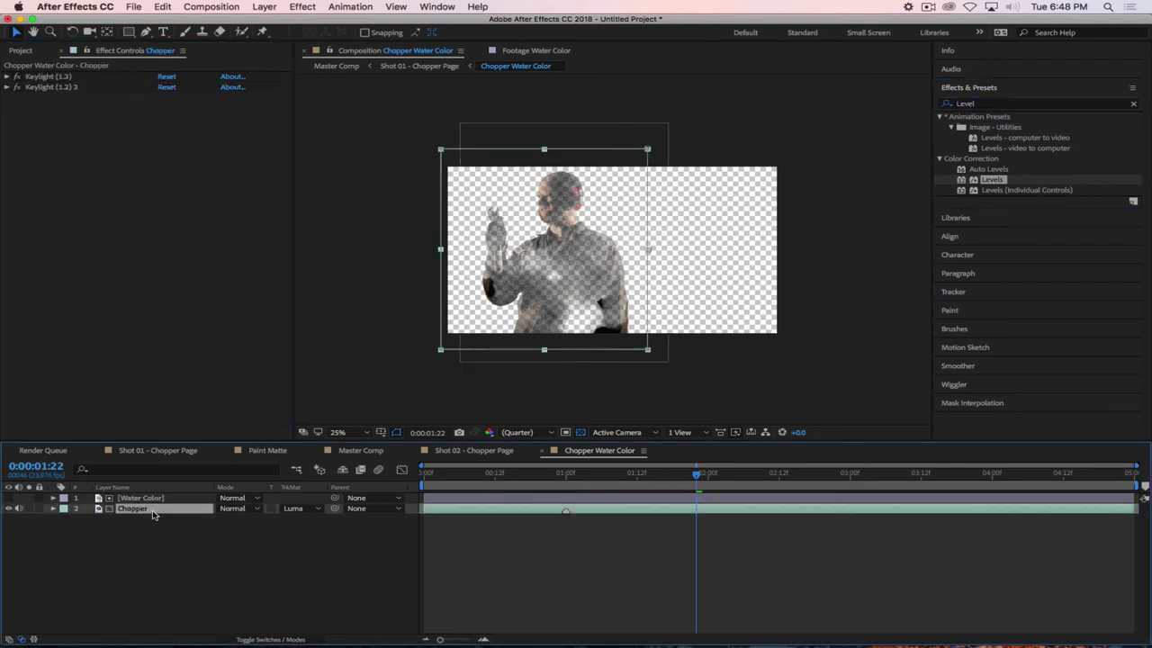
click(1009, 103)
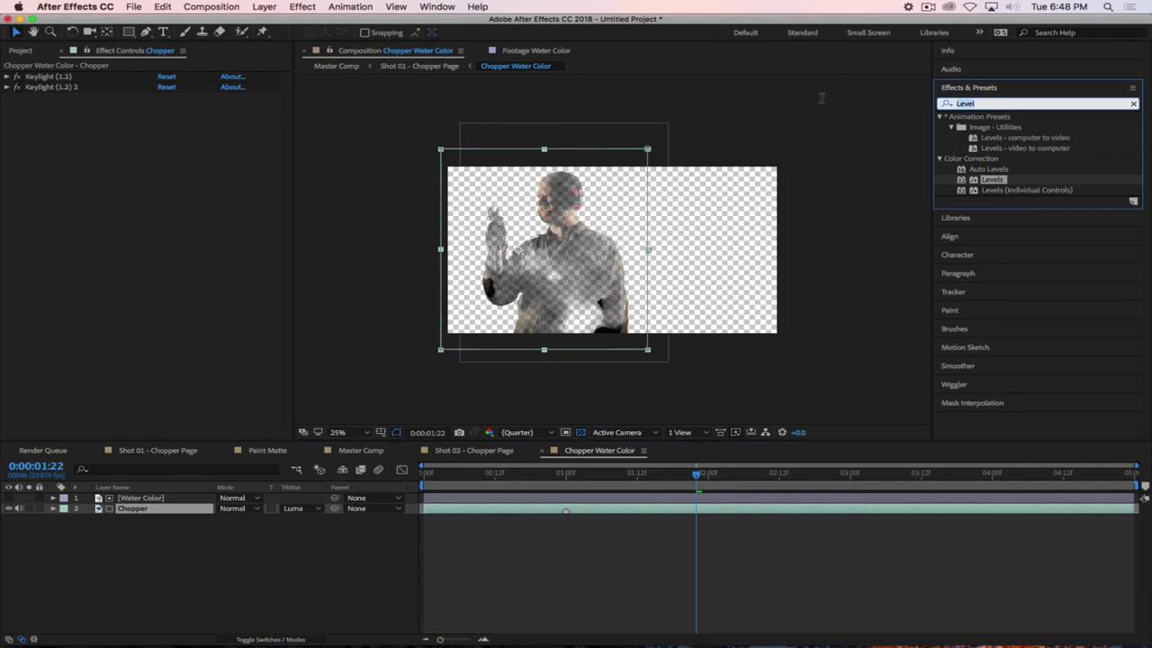
text(Tint)
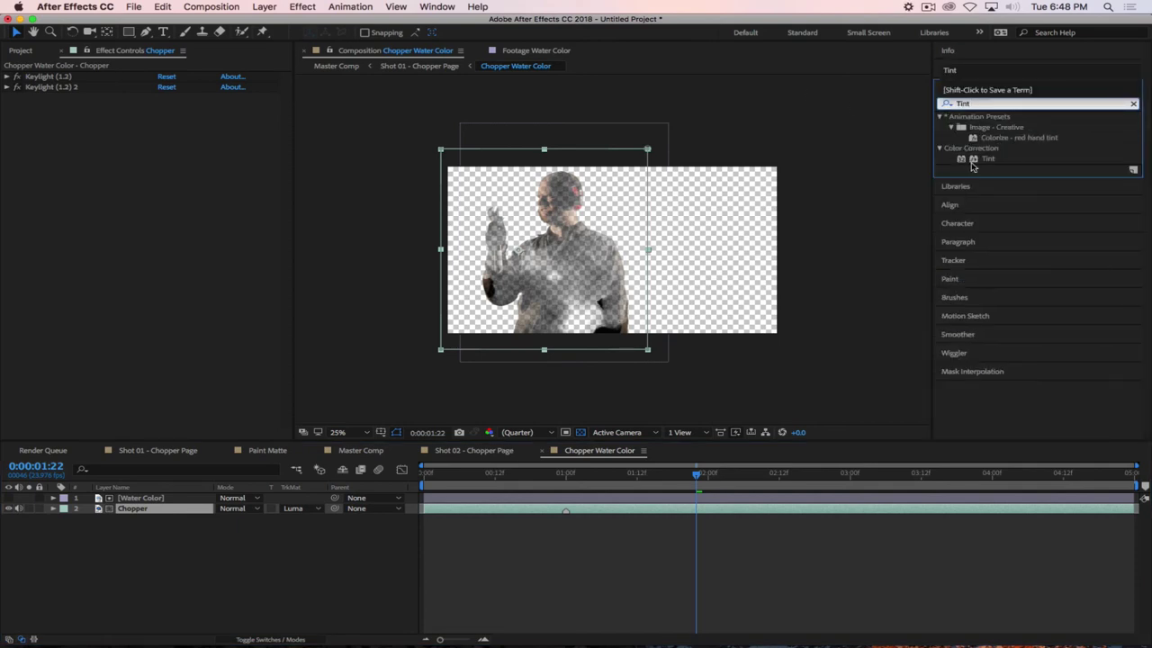
drag(972, 166, 192, 300)
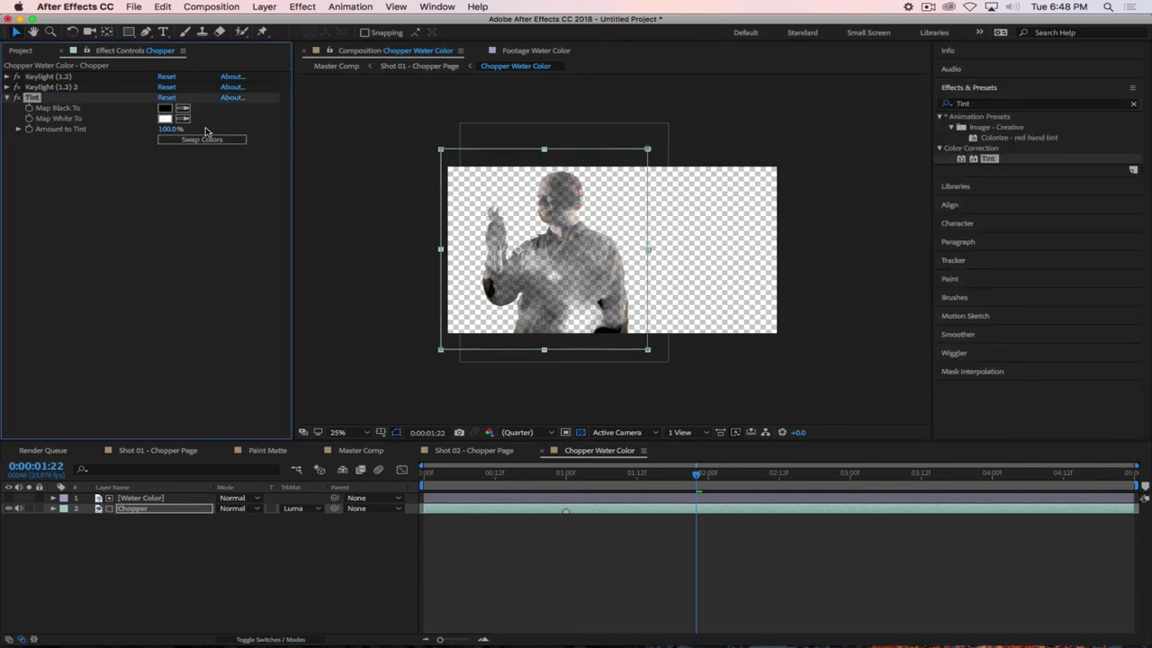
Map the Chopper layer's Tint black to the blue 106DB9 and deselect the layer
click(165, 108)
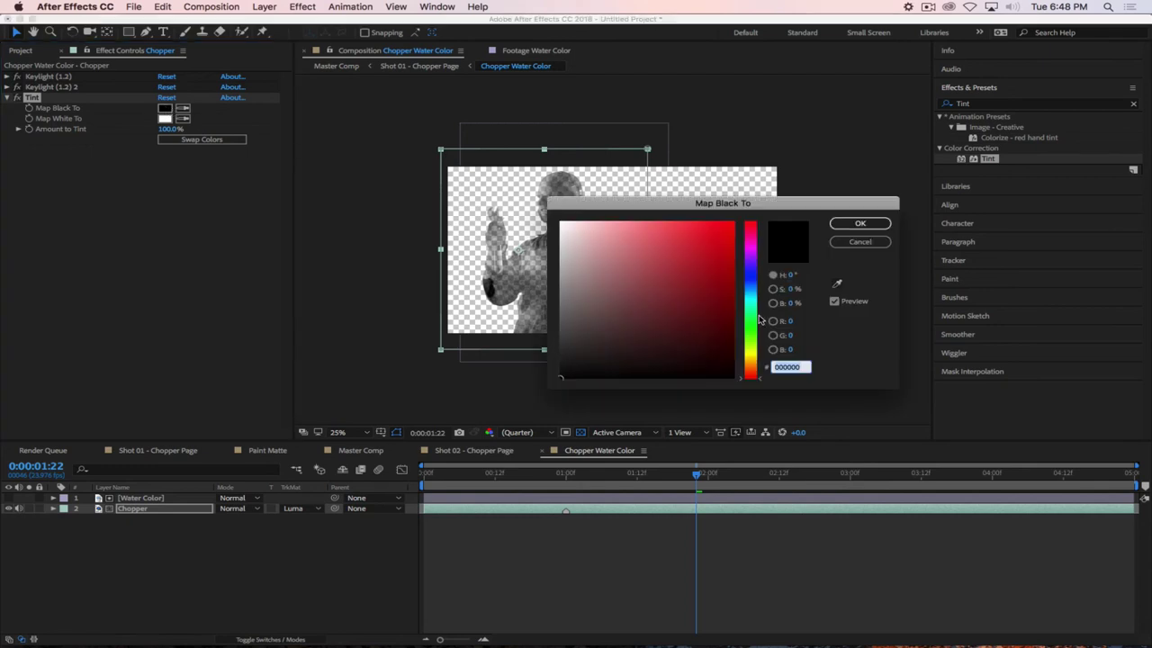
click(749, 287)
click(721, 262)
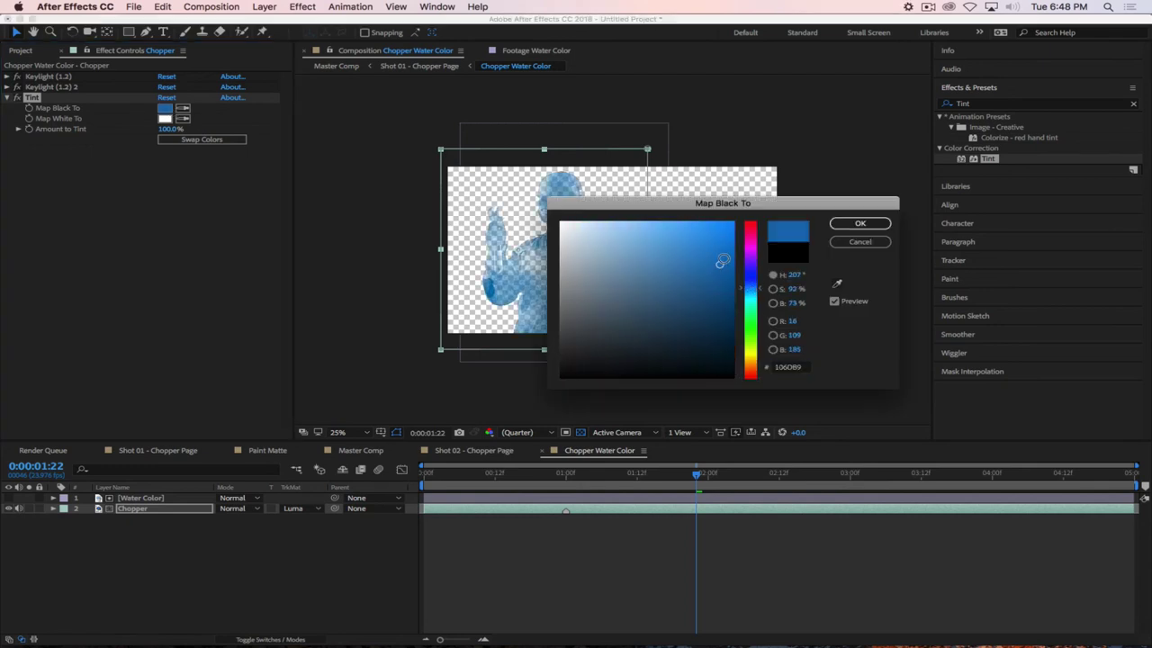
click(859, 223)
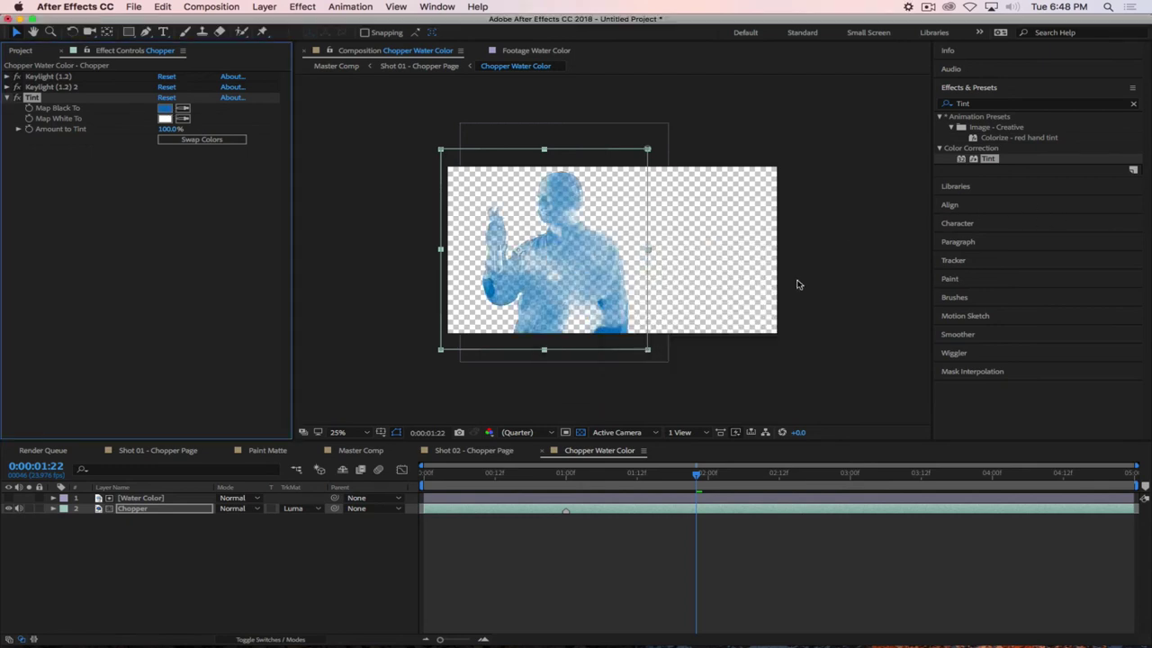
click(292, 571)
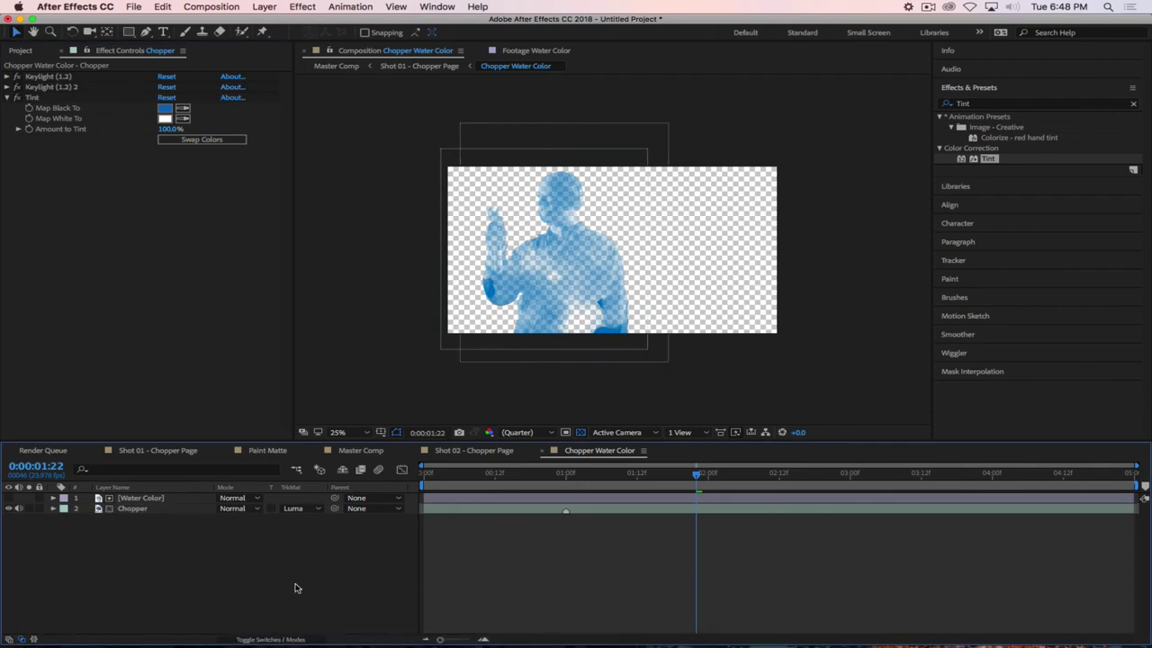
Return to the Shot 01 - Chopper Page composition, hide the 006Q0702.MOV layer, and preview the watercolor chopper up to 0:00:02:03
key(Tab)
click(369, 472)
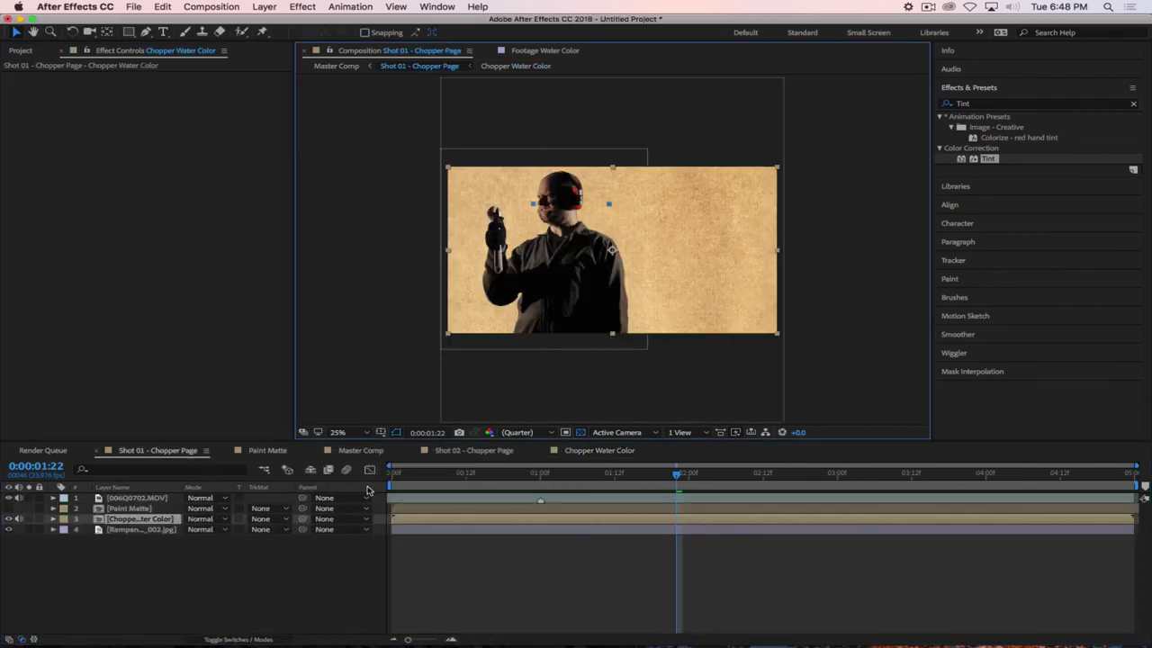
click(7, 498)
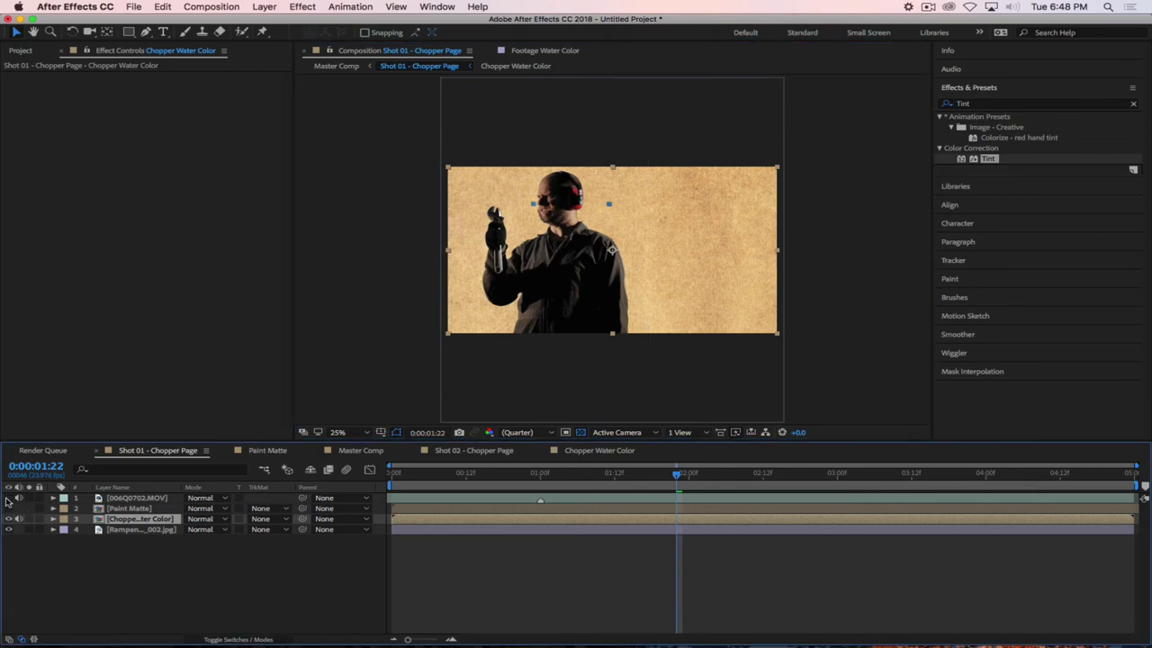
click(7, 499)
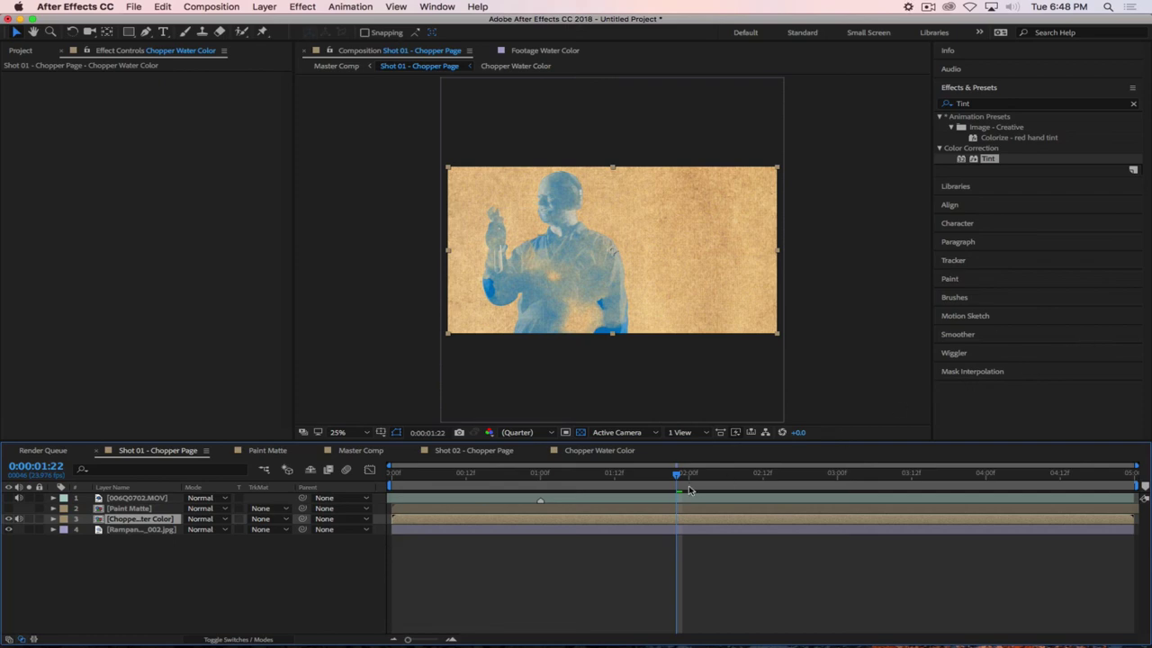
mouse_move(668, 477)
mouse_down()
mouse_move(608, 474)
mouse_move(881, 459)
mouse_move(645, 470)
mouse_move(711, 464)
mouse_up()
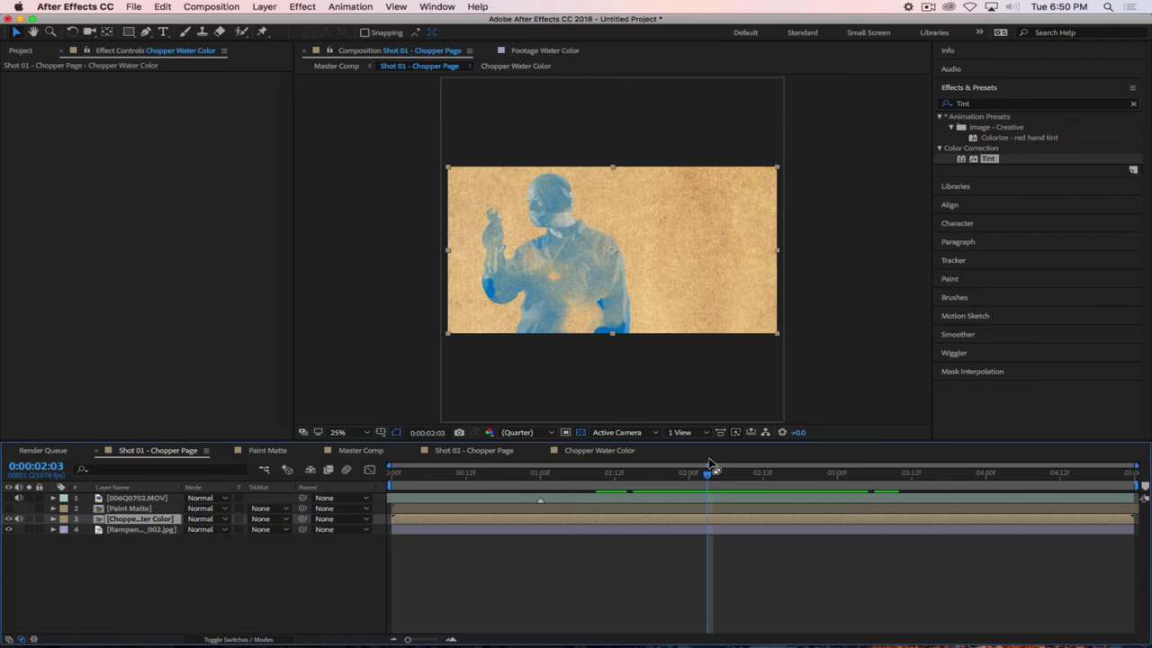
click(209, 587)
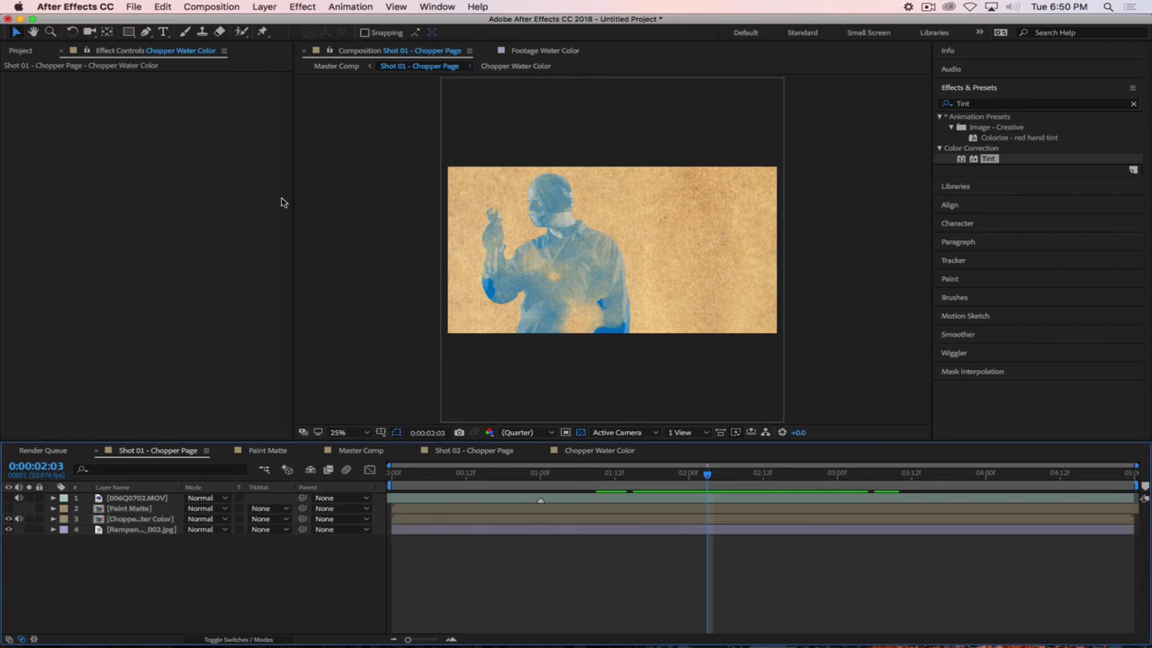
Start saving the project, browse to Desktop > After Effects_TJR > **Spring2018-AE-Class > W10, and clear the default file name
click(133, 6)
click(149, 113)
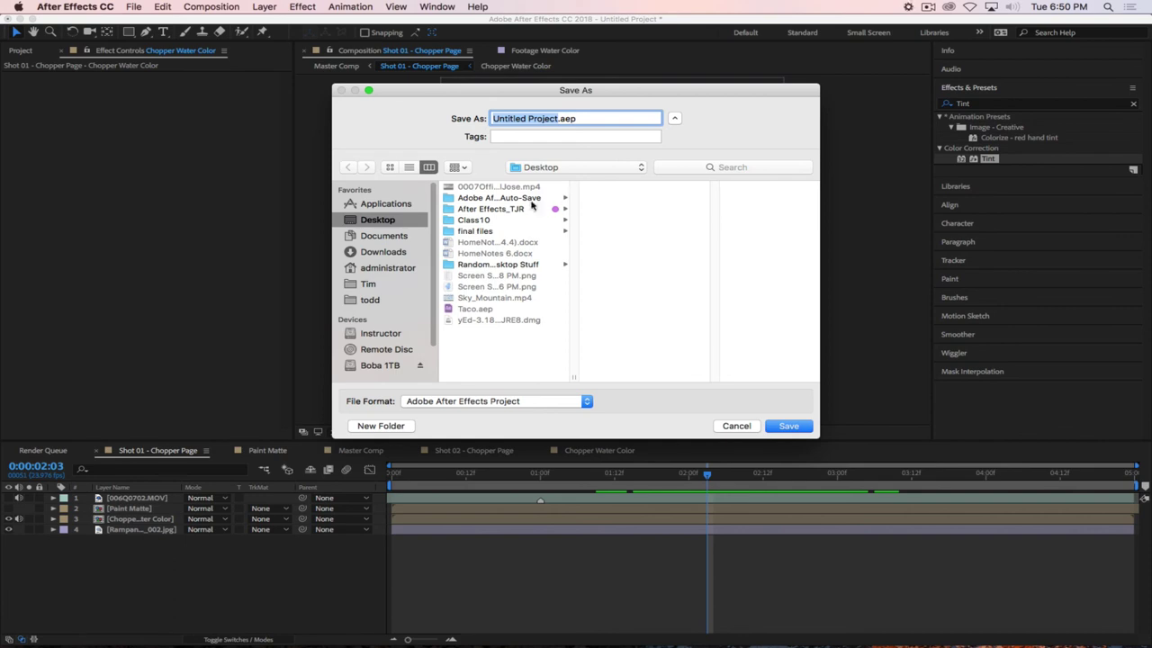
click(501, 210)
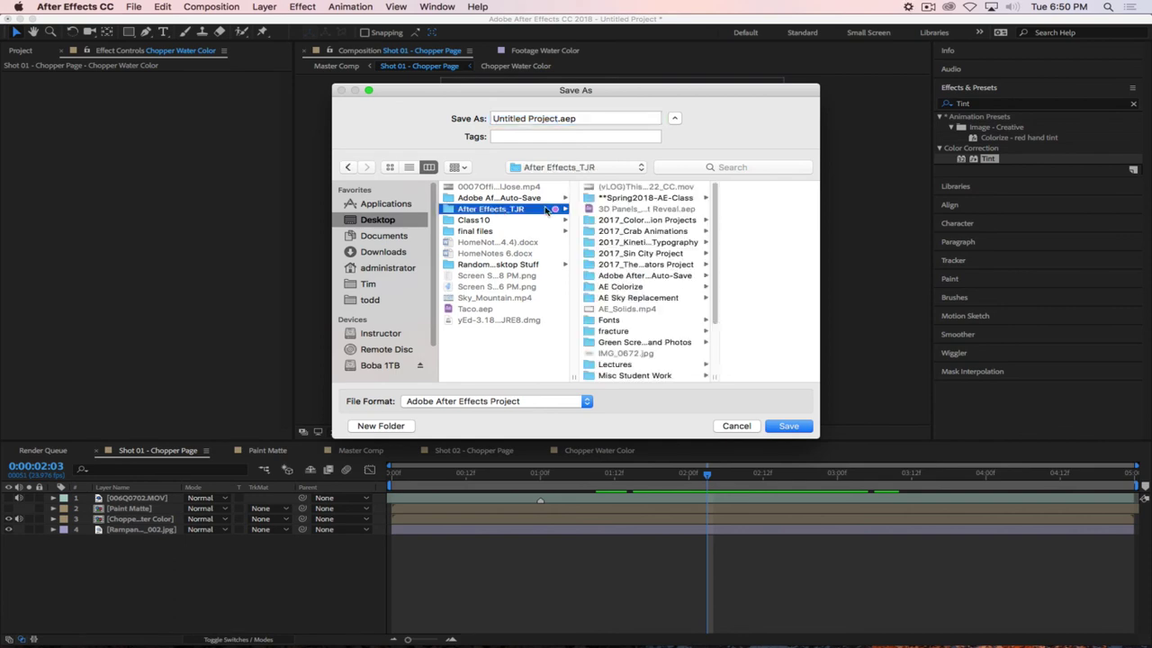
click(630, 198)
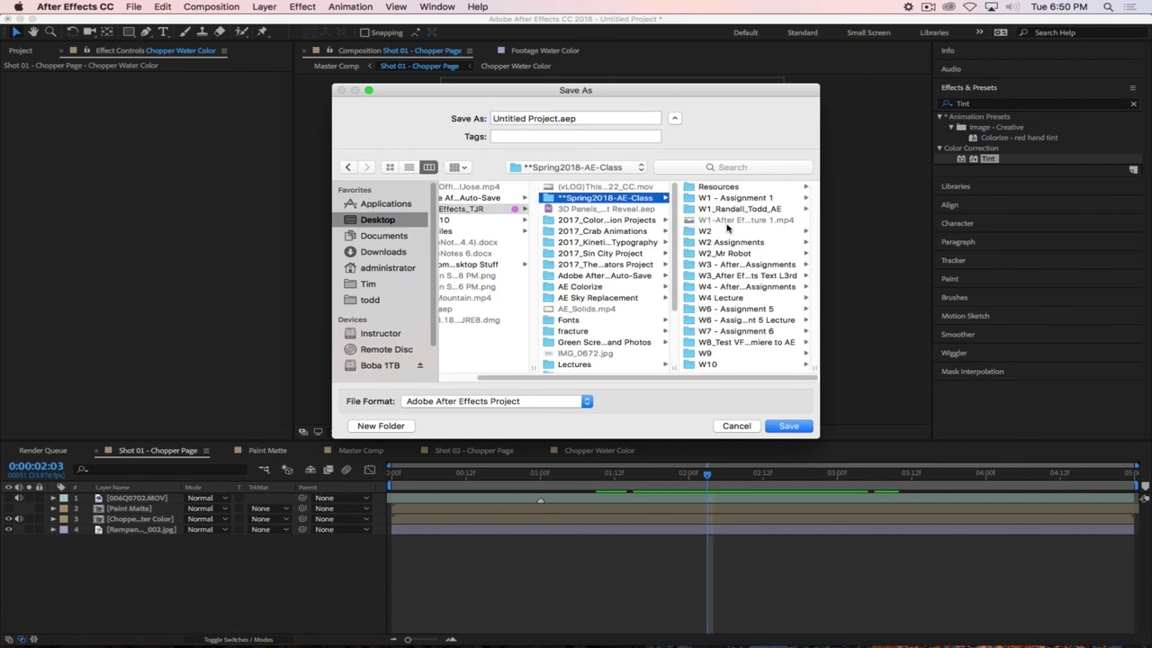
click(710, 364)
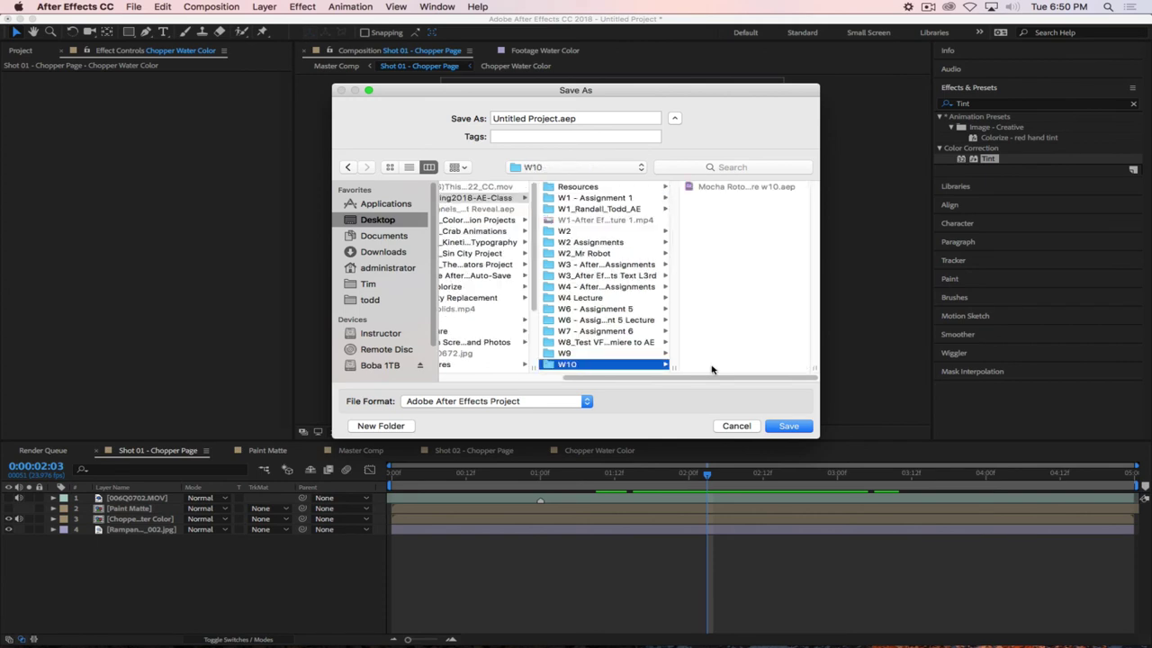
click(556, 120)
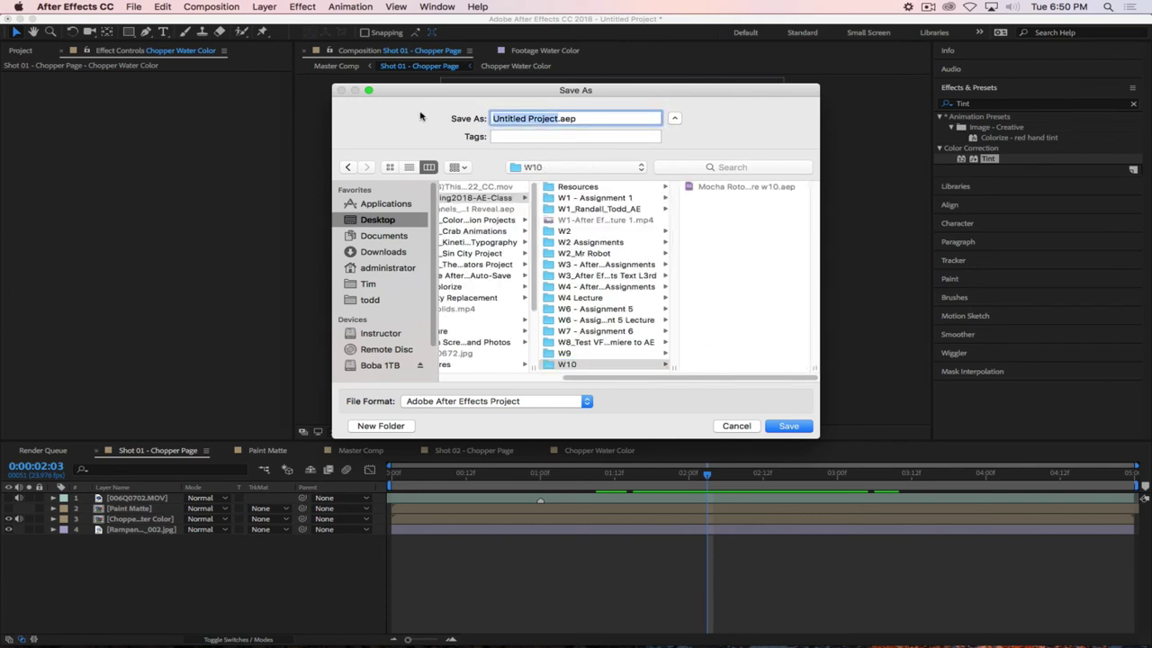
key(BackSpace)
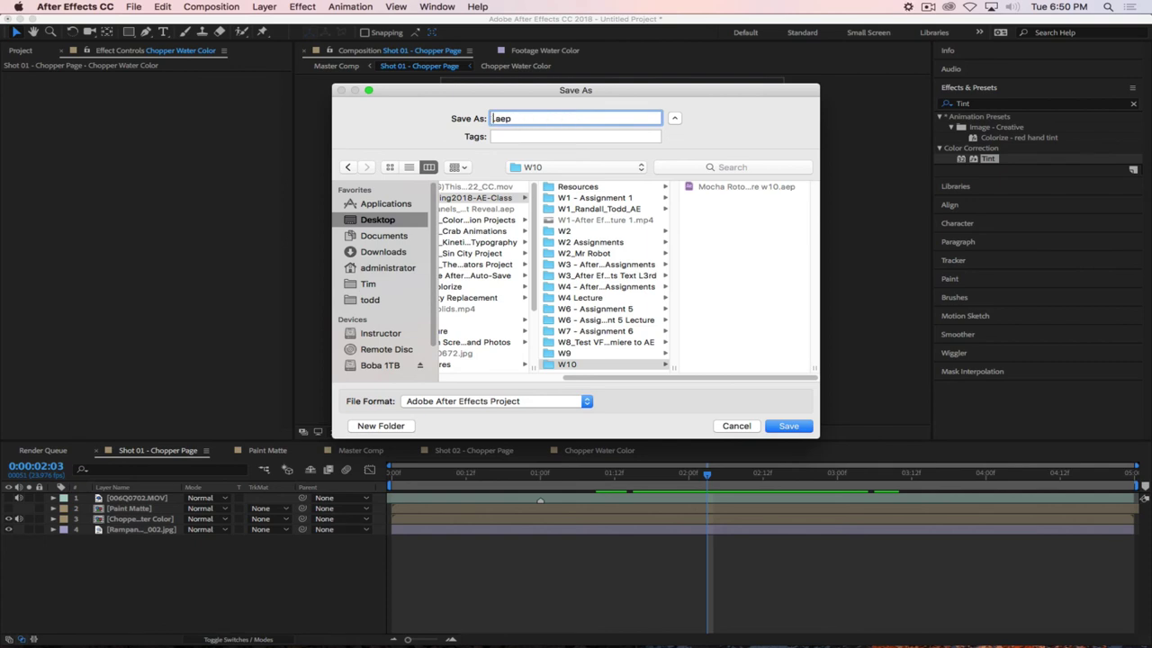
text(W10)
key(BackSpace)
key(BackSpace)
key(BackSpace)
Create a new folder called W11 Lecture inside the **Spring2018-AE-Class folder
click(482, 198)
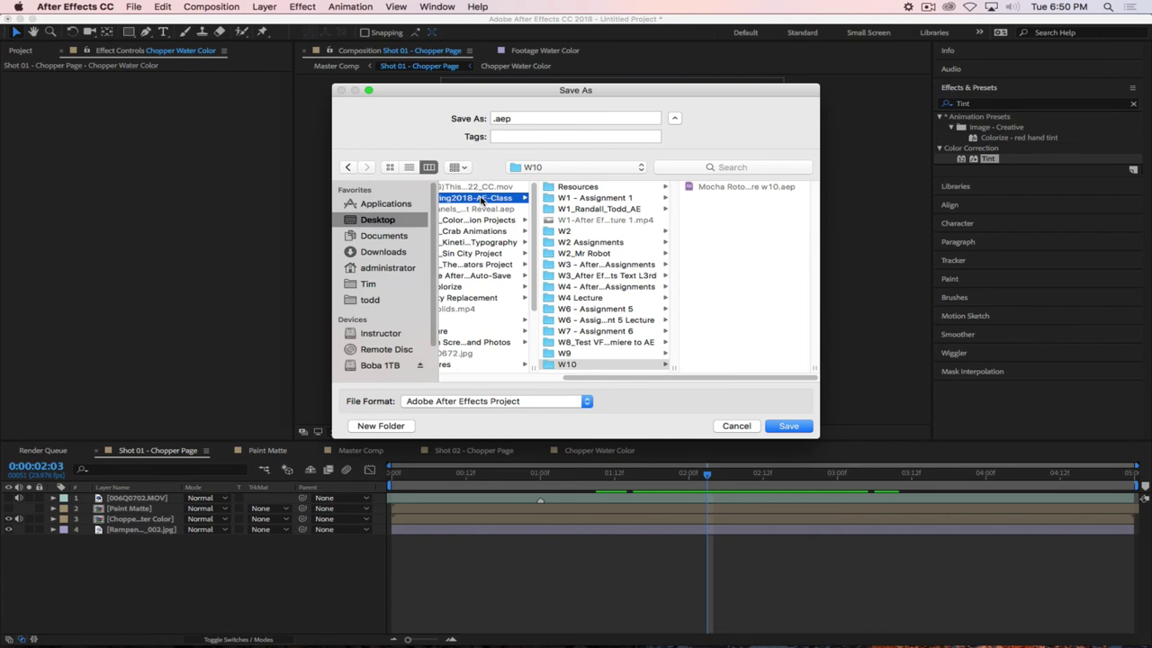
click(382, 426)
text(W11 Lecture)
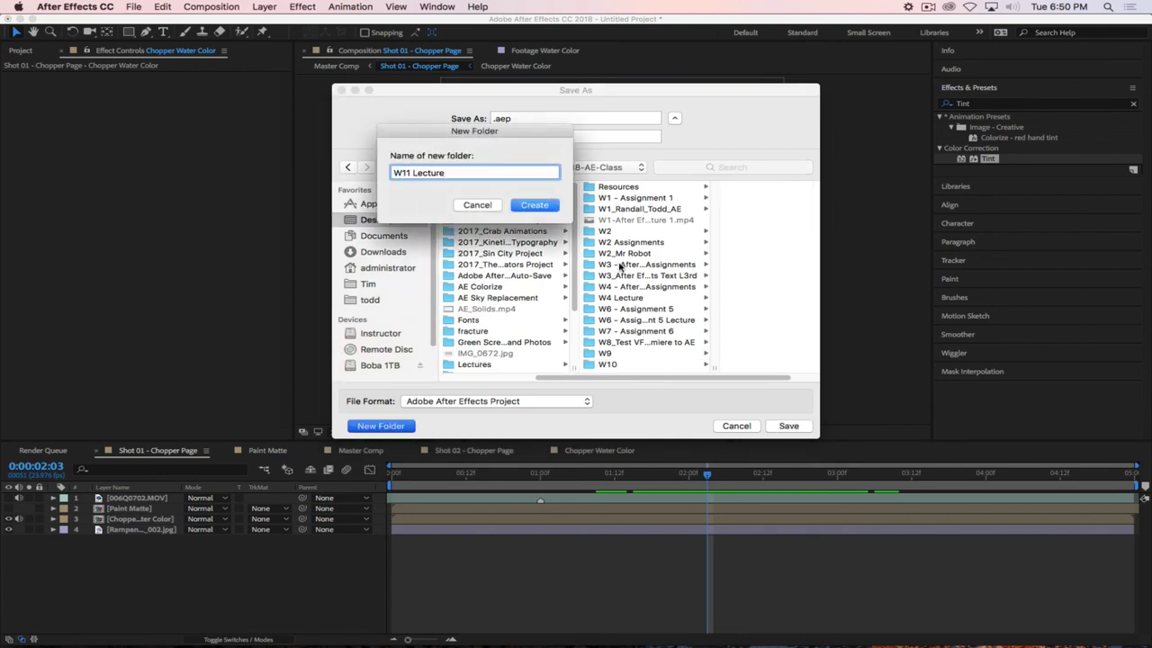
click(539, 206)
Save the project as Page Turn and Ink Effects.aep in the W11 Lecture folder, and close the project
click(494, 118)
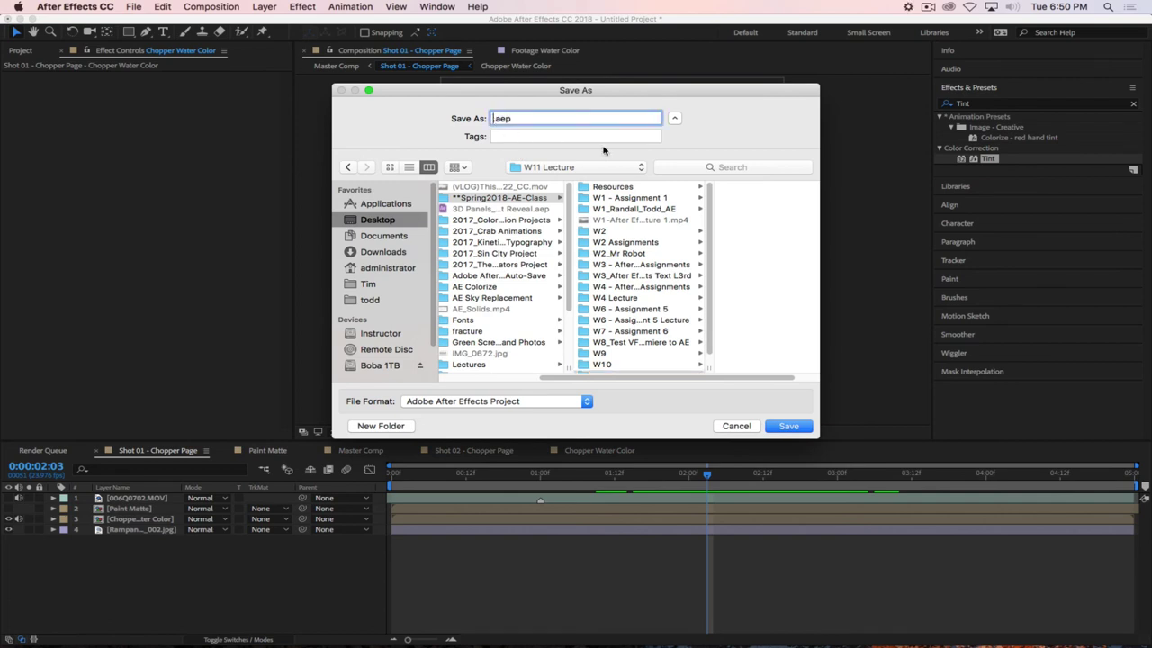
text(Page Turn adn)
key(BackSpace)
key(BackSpace)
text(nd Ink Effects)
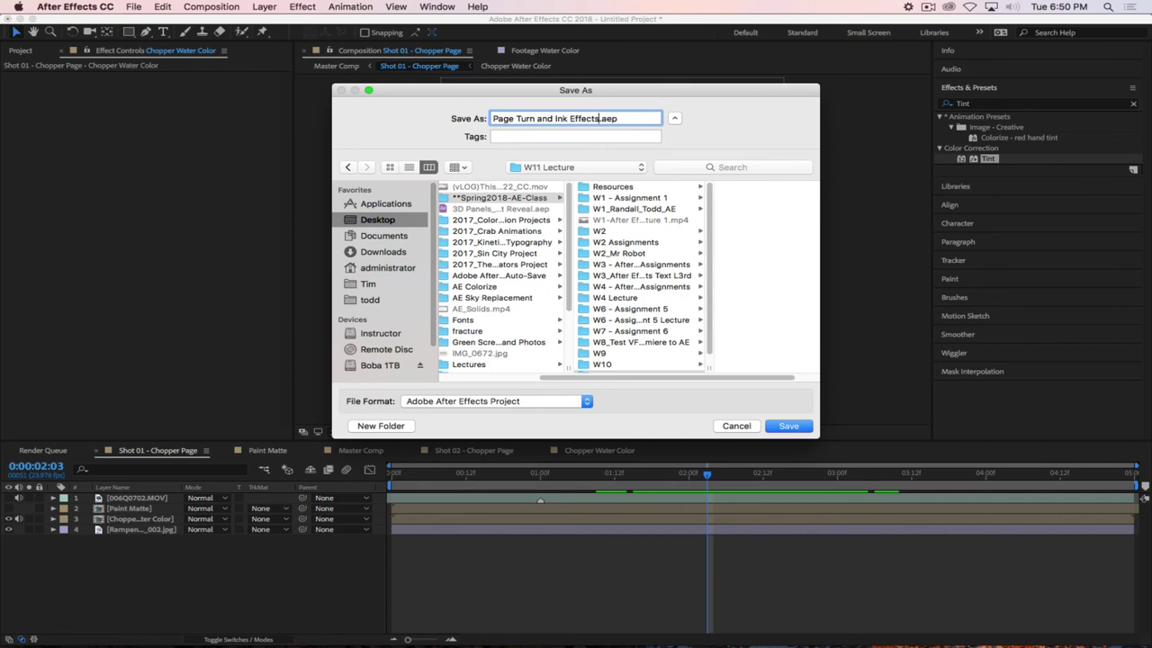
click(787, 426)
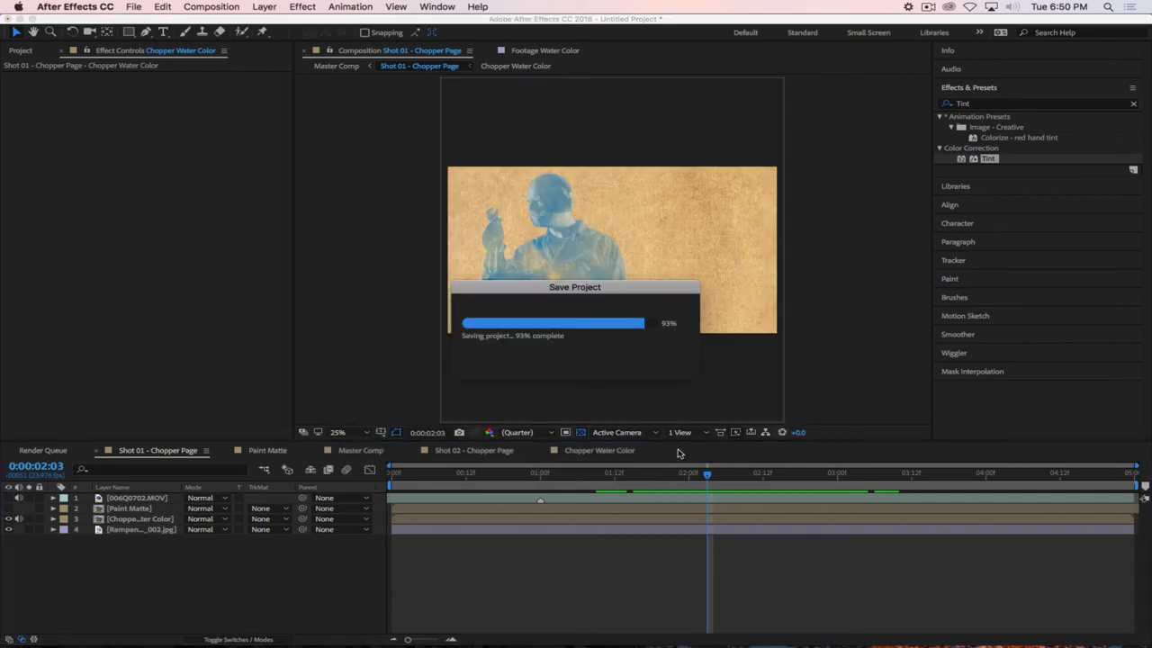
click(133, 7)
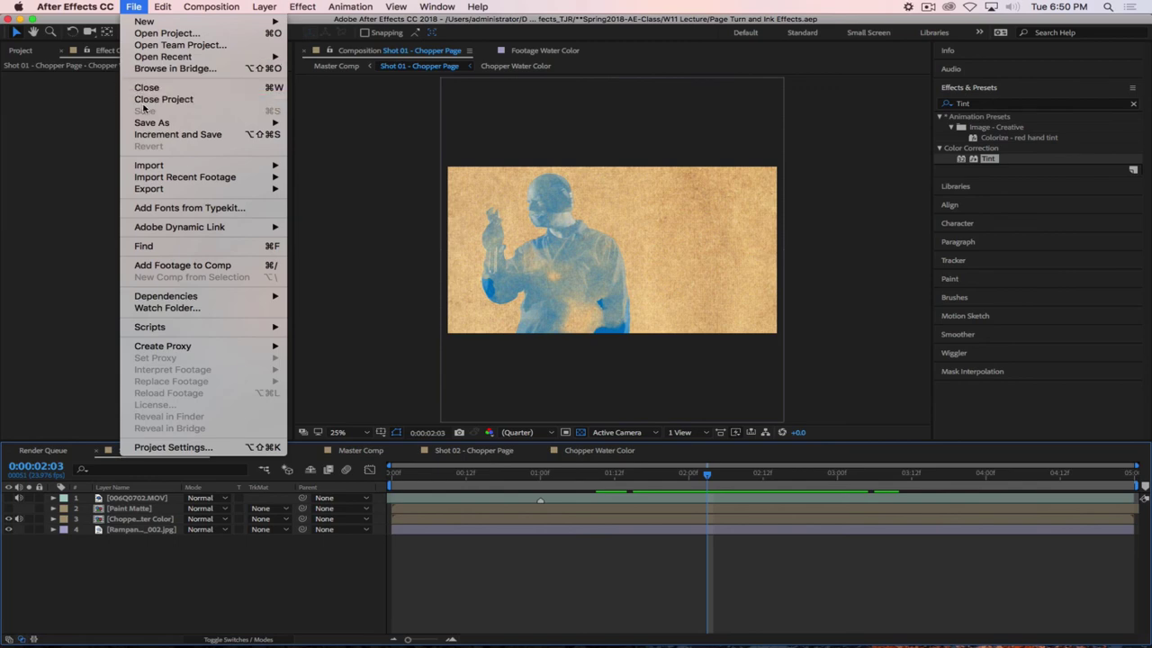
click(149, 99)
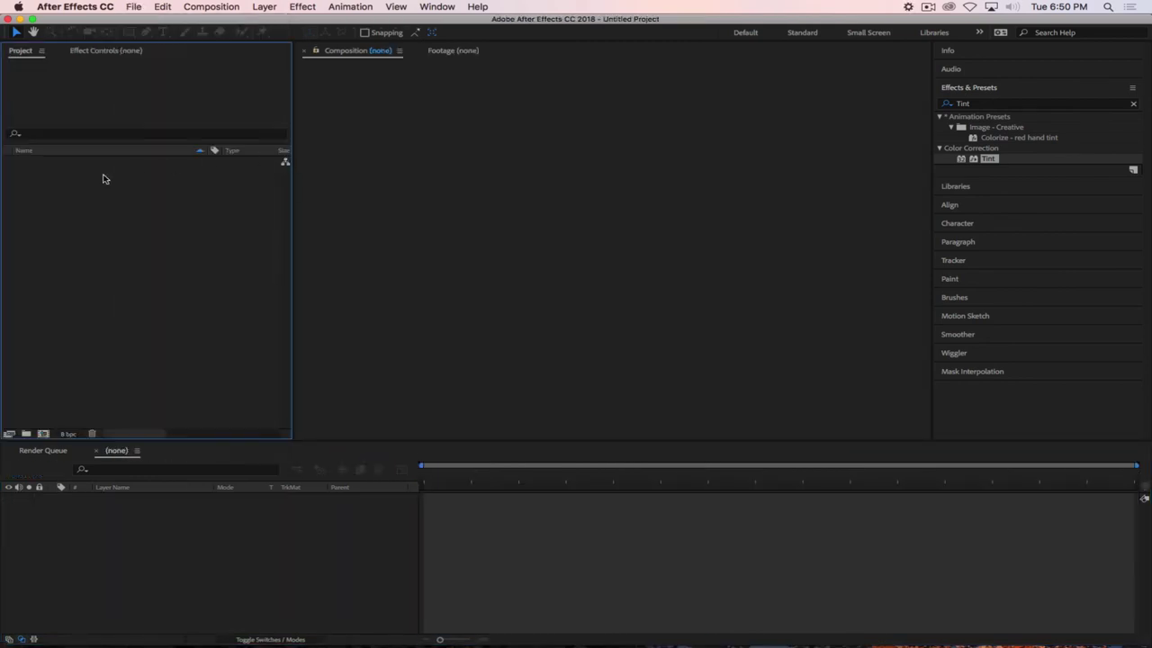
Switch to Safari and look through the open watercolor pages, ending on the Water Color image search
mouse_move(329, 639)
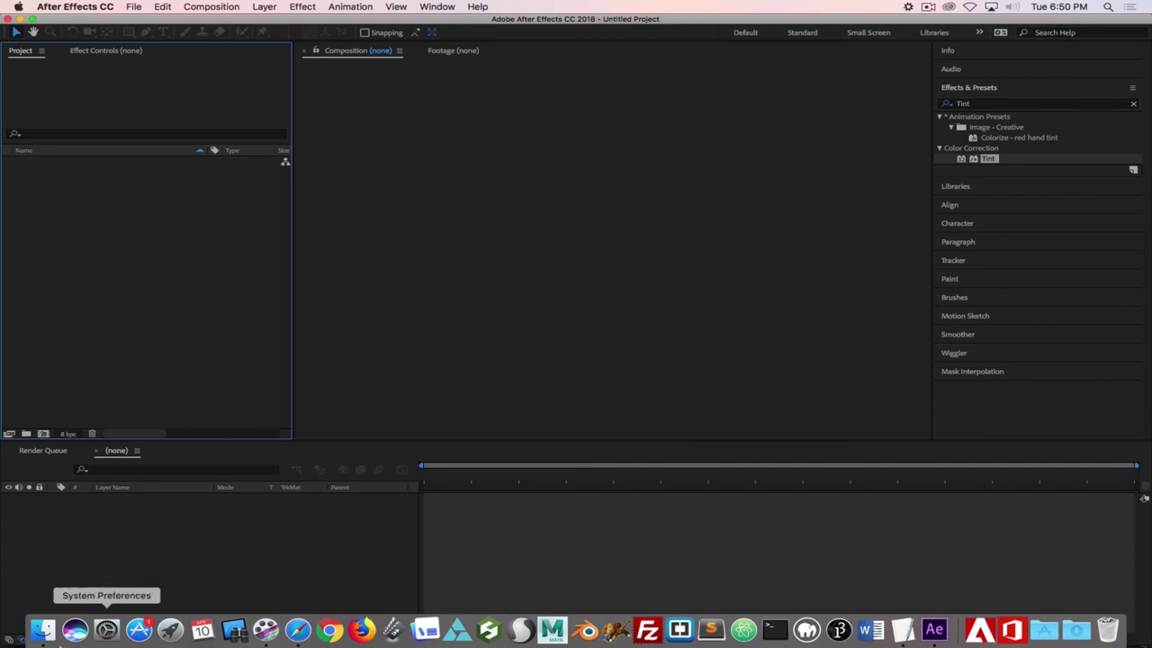
click(298, 629)
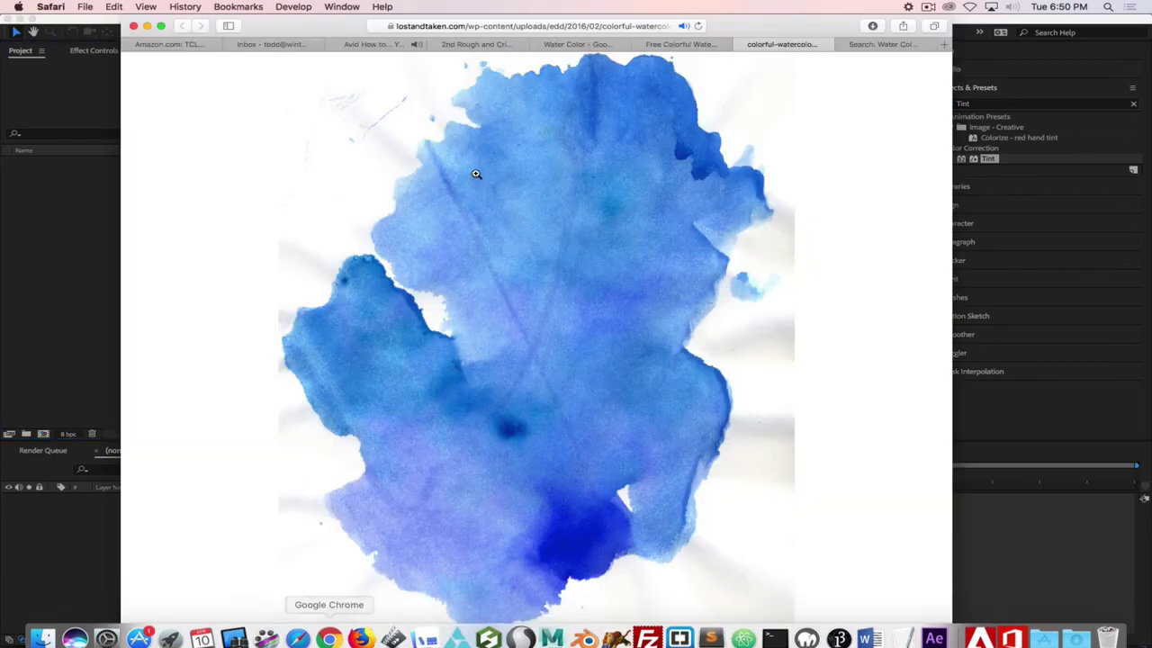
click(881, 44)
click(808, 44)
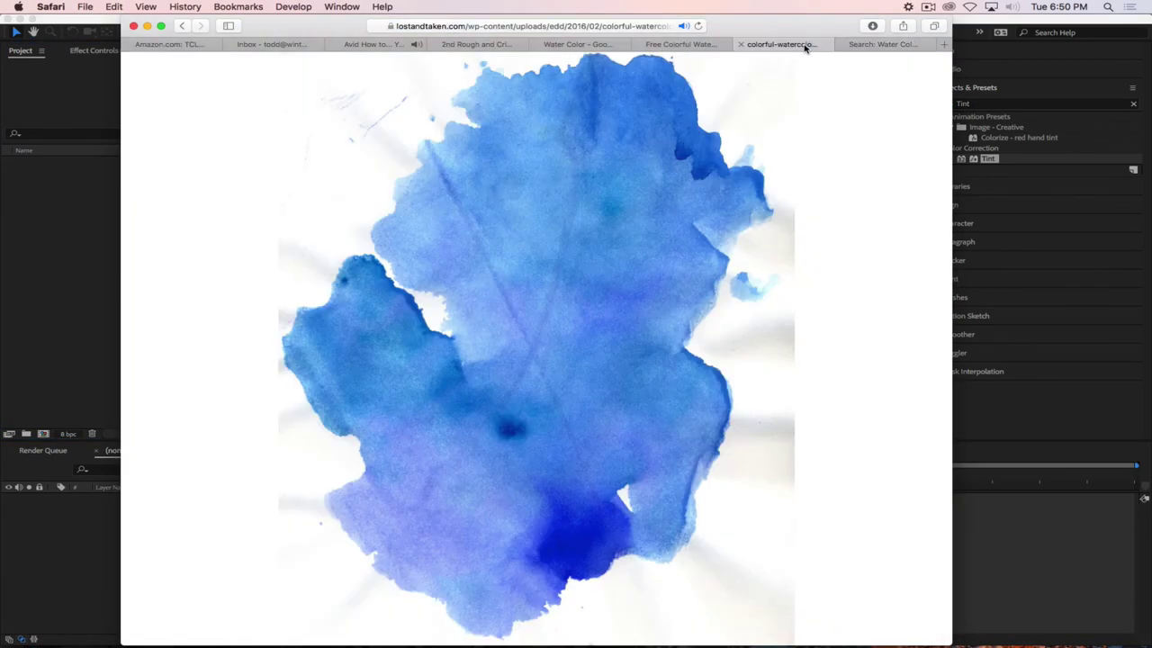
click(640, 45)
click(579, 44)
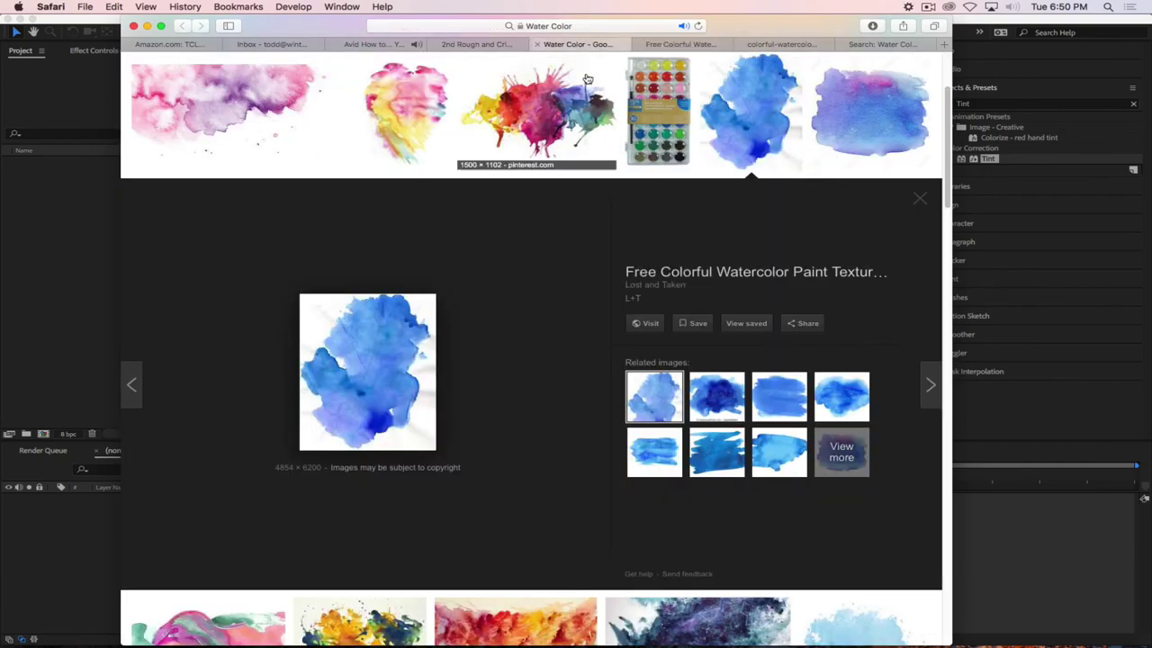
Replace the Water Color query with Outdoors and run the Google image search
scroll(588, 80, up, 3)
triple_click(360, 81)
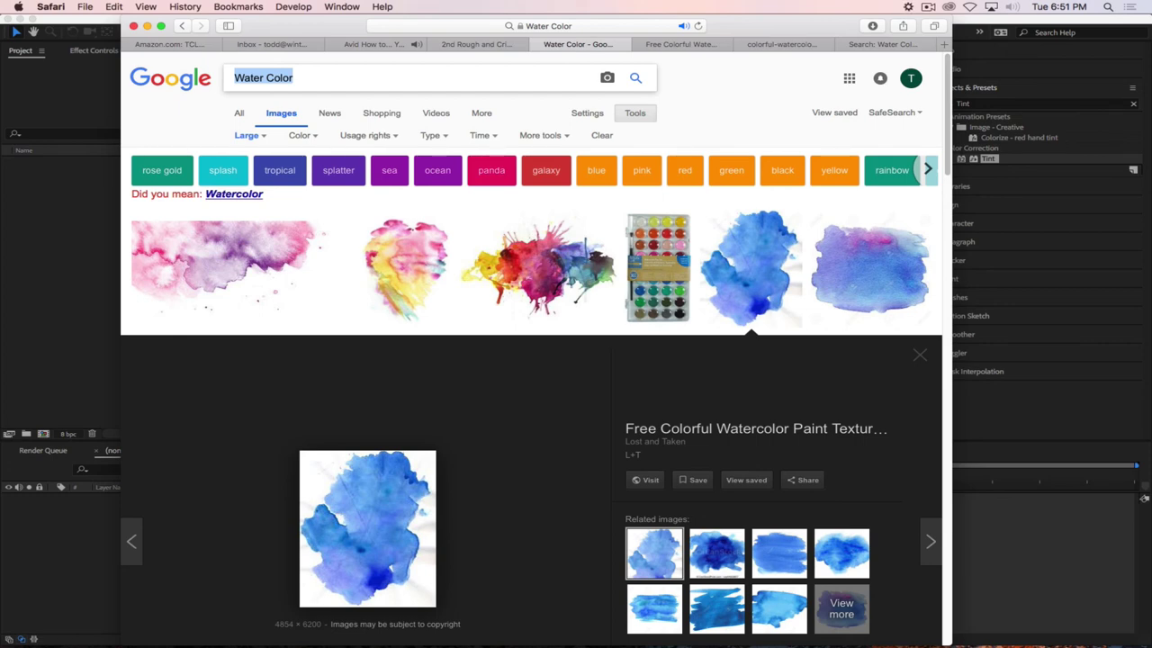
text(Outdoors)
key(Return)
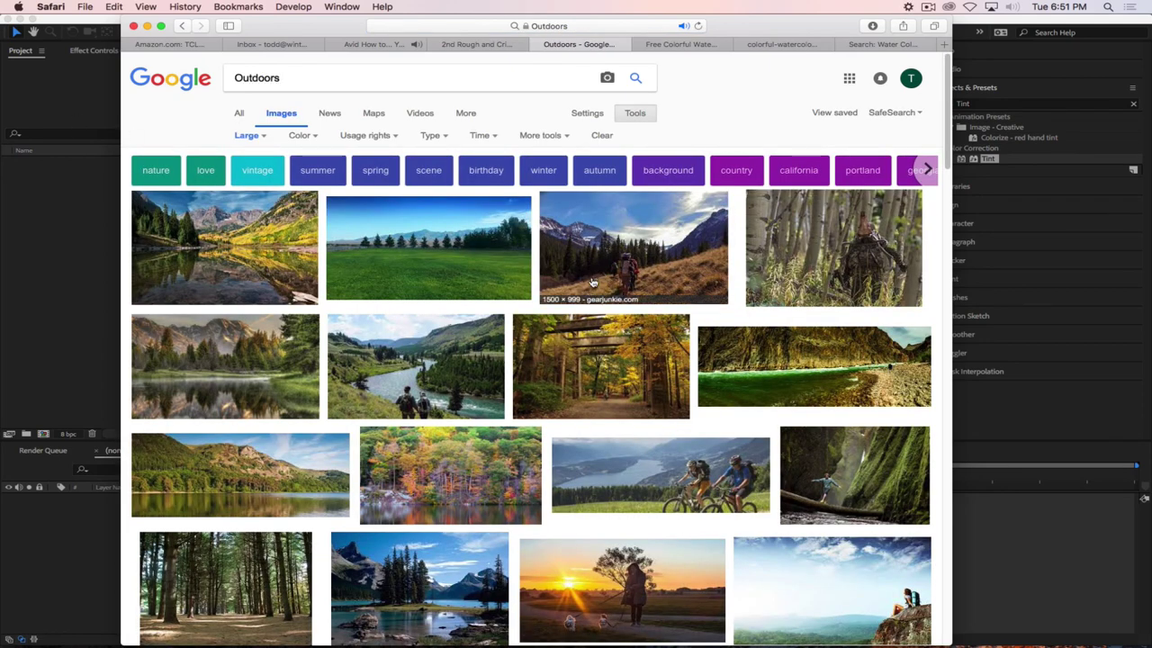
Look through the Outdoors image results for a suitable landscape photo
scroll(548, 377, down, 5)
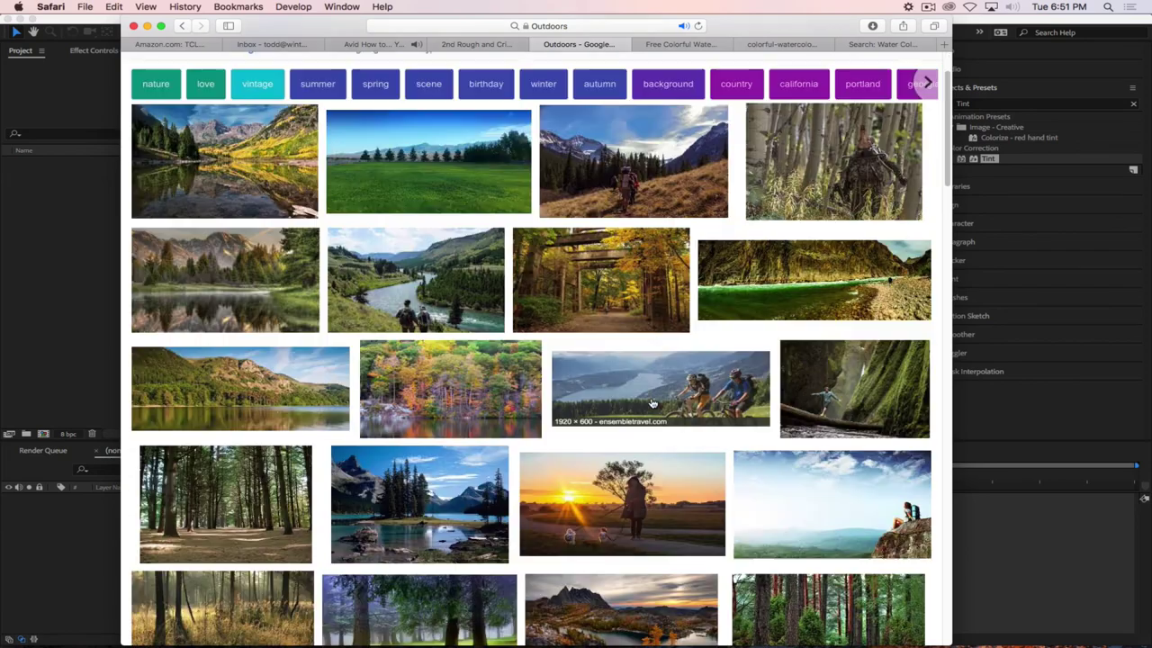
scroll(656, 395, down, 4)
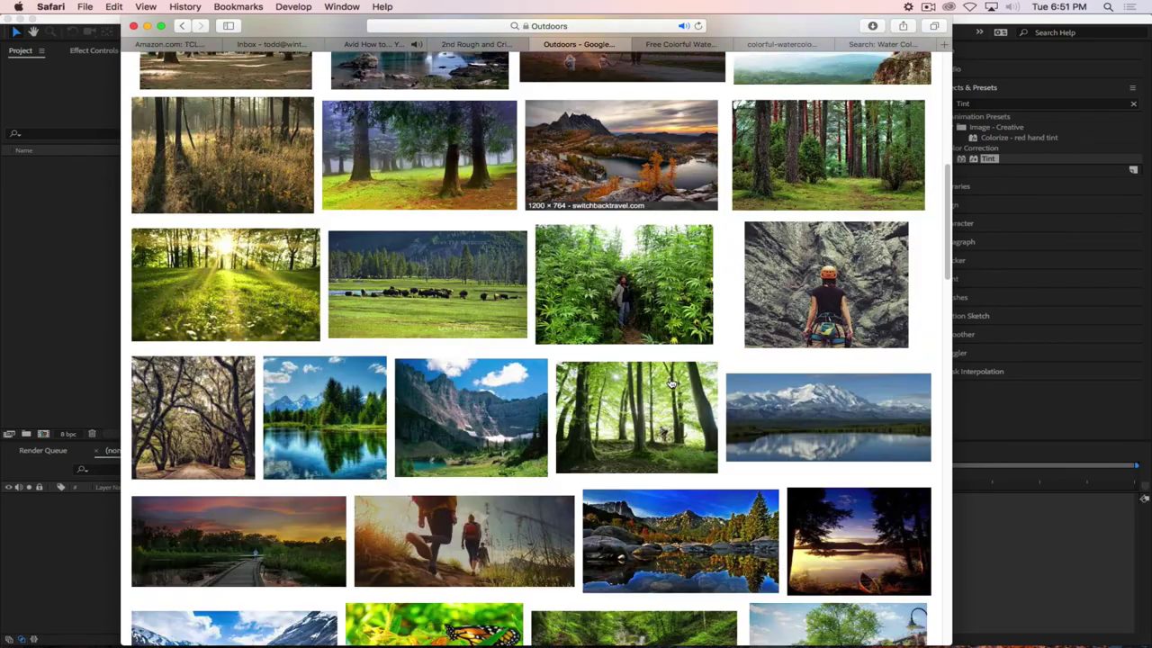
scroll(670, 384, up, 1)
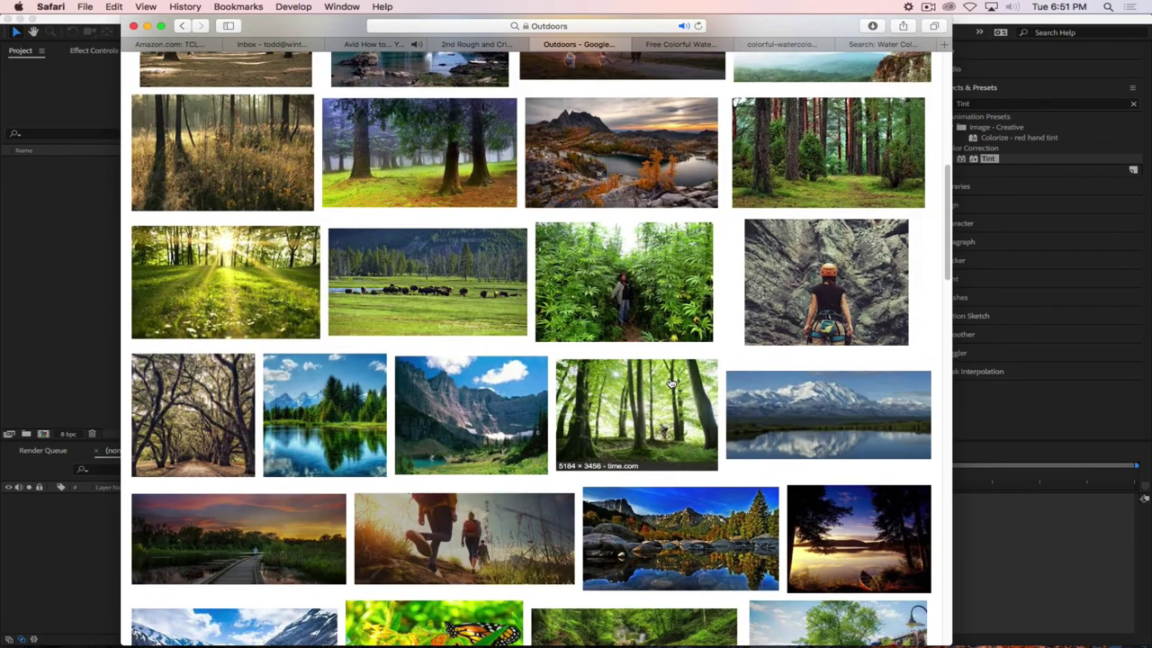
scroll(670, 383, down, 5)
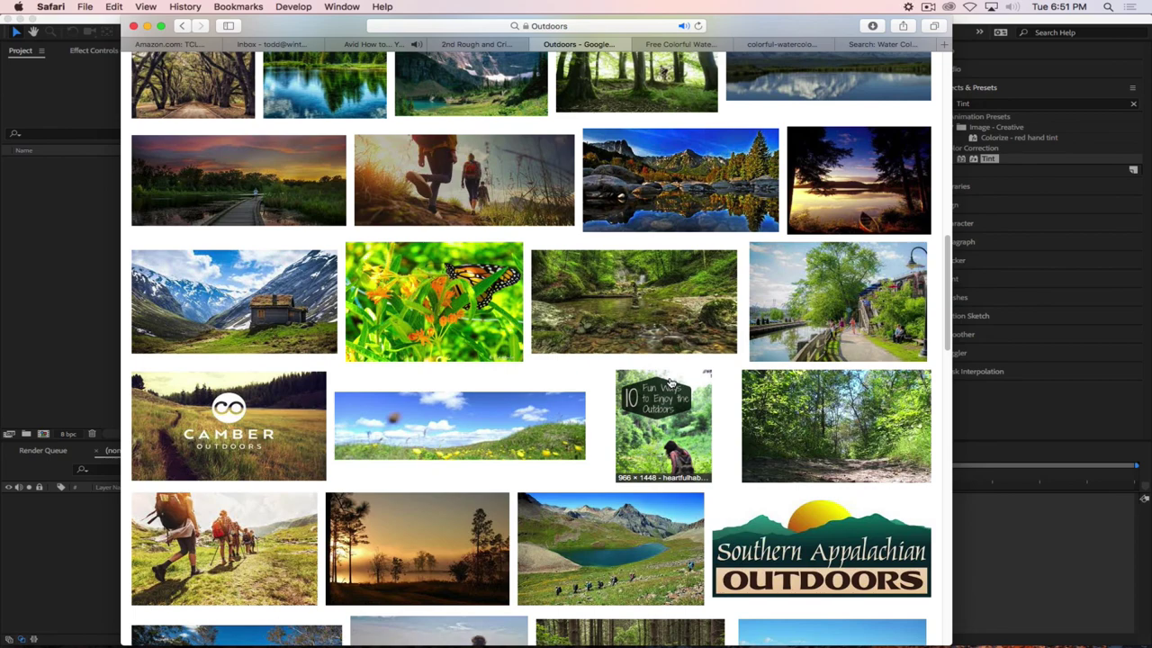
scroll(671, 383, down, 2)
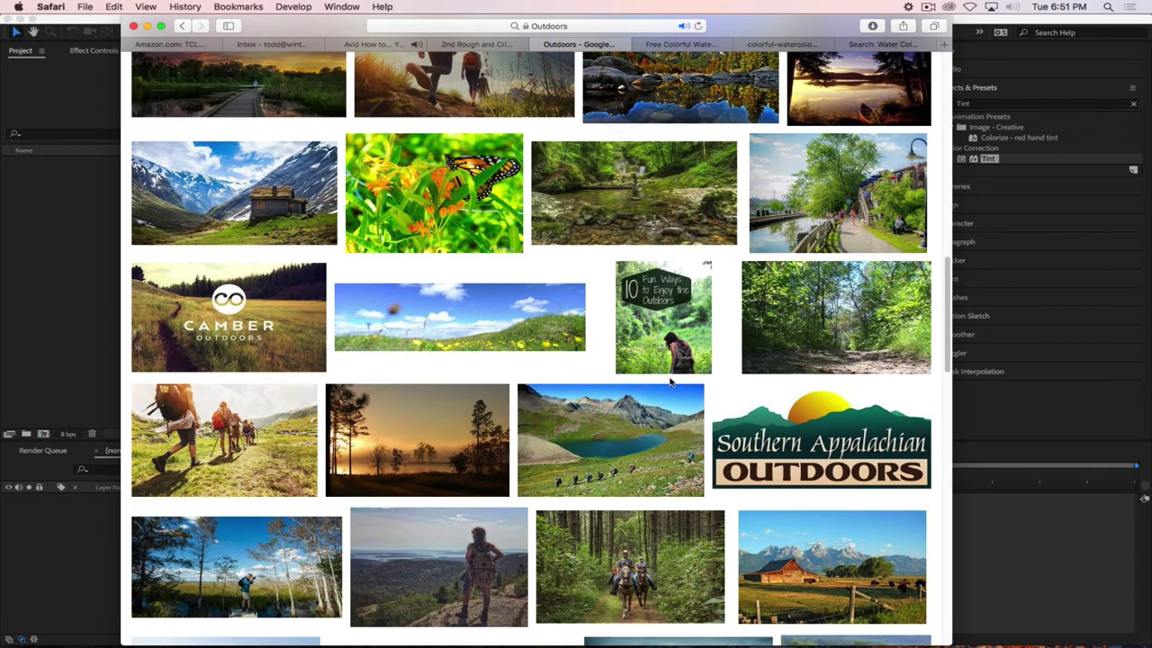
scroll(670, 383, down, 3)
scroll(670, 384, down, 3)
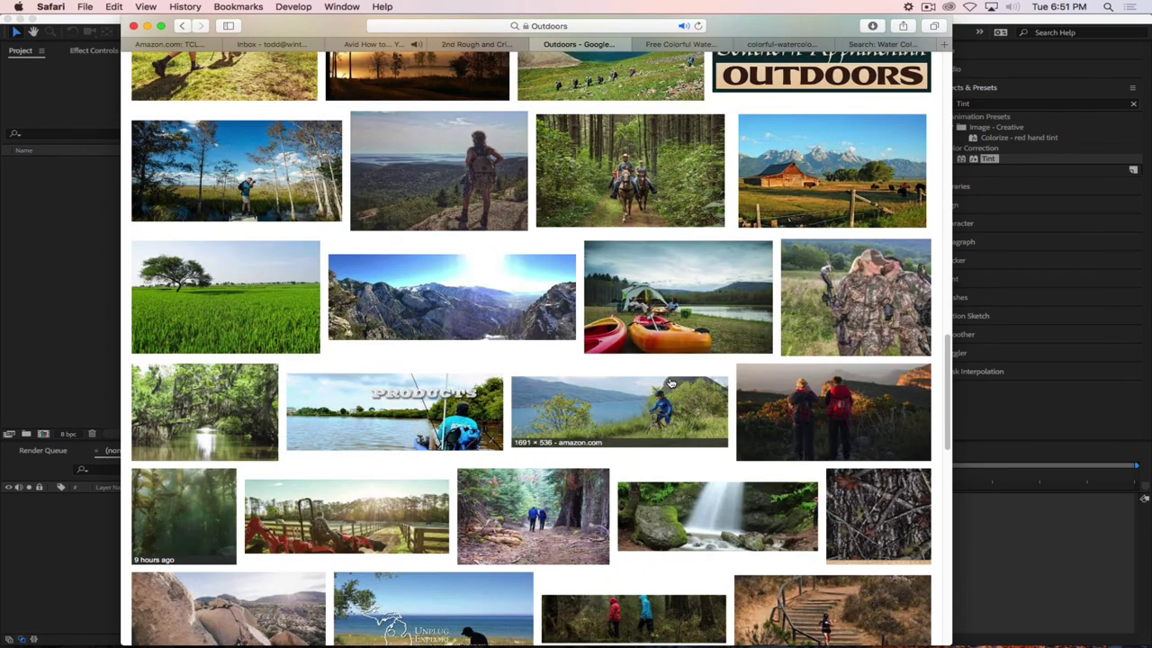
scroll(670, 384, down, 4)
scroll(670, 383, down, 4)
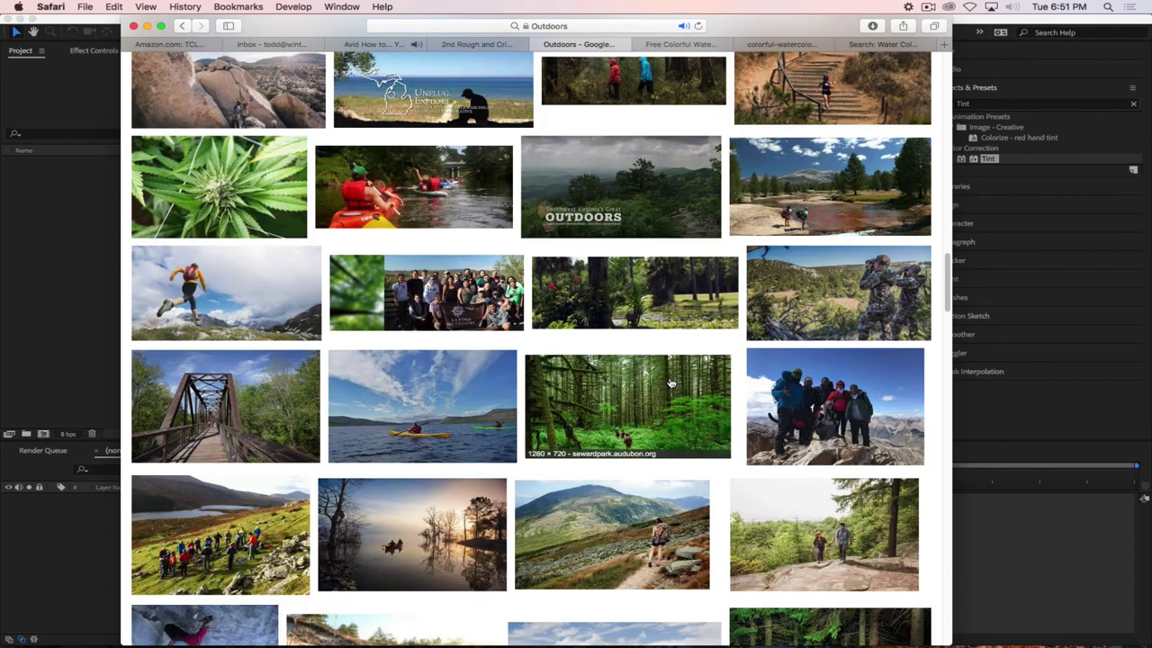
scroll(670, 383, down, 4)
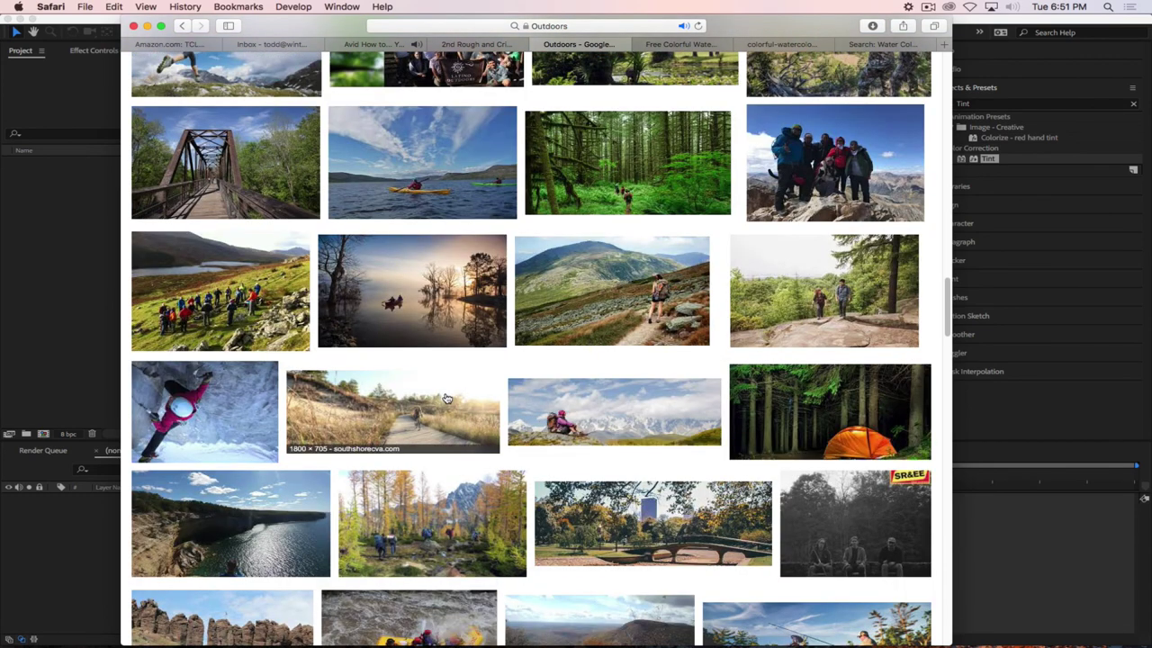
Visit the source site of the sunny bike-path photo and go to its Biking & Hiking Trails page
click(496, 404)
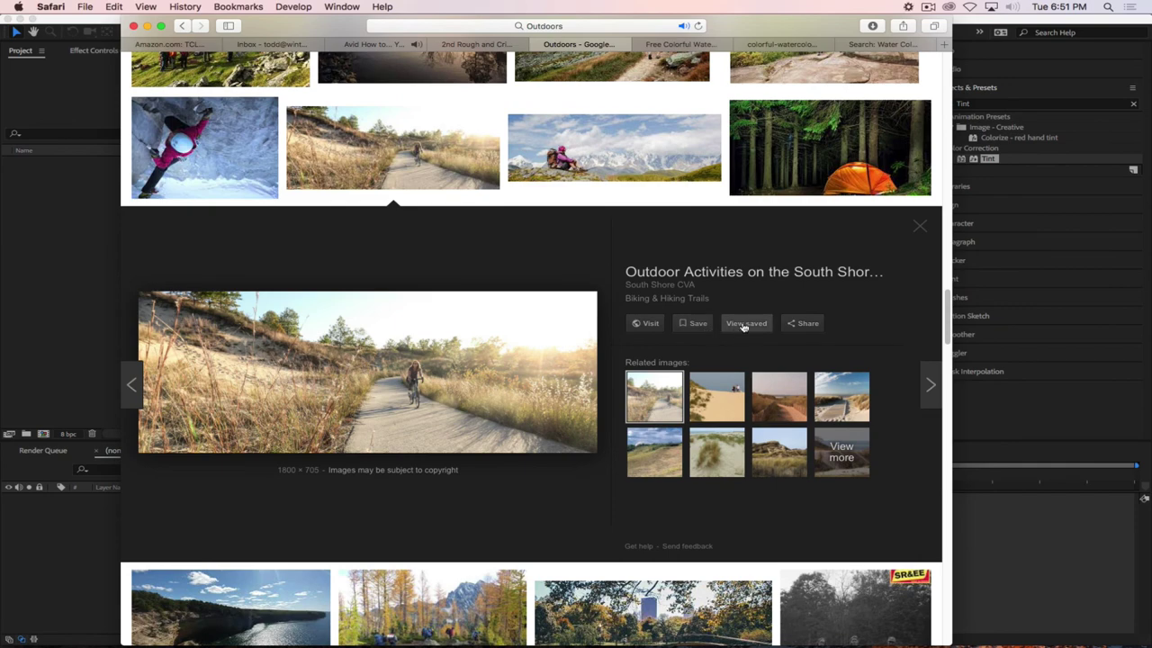
click(647, 323)
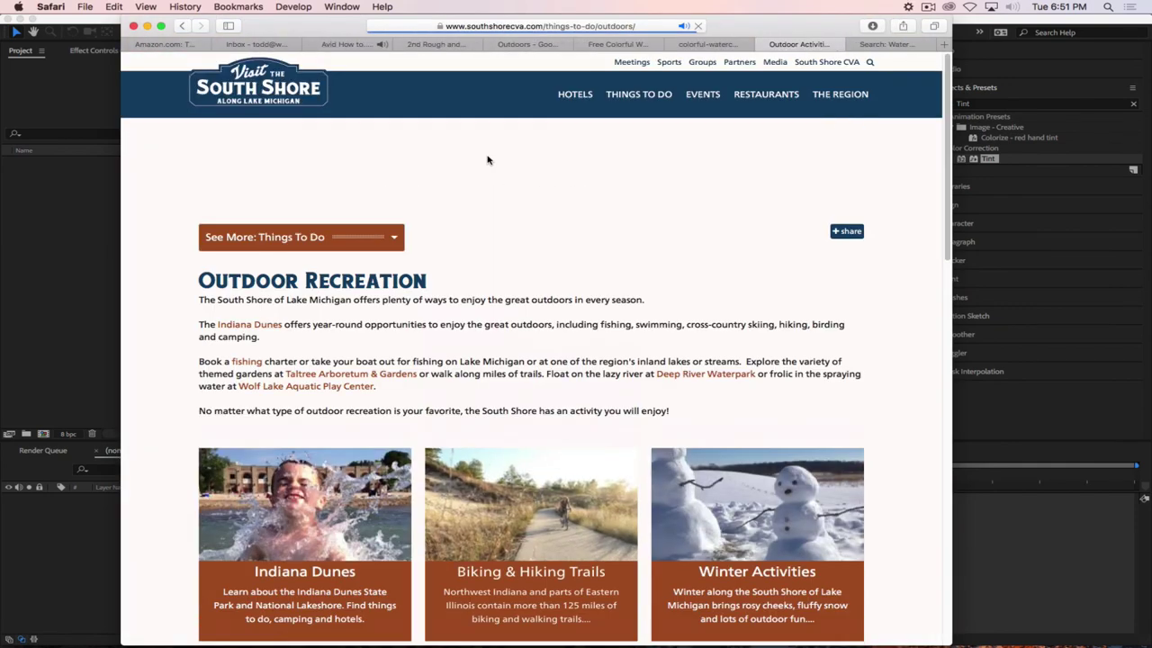
scroll(559, 423, down, 5)
scroll(559, 422, up, 3)
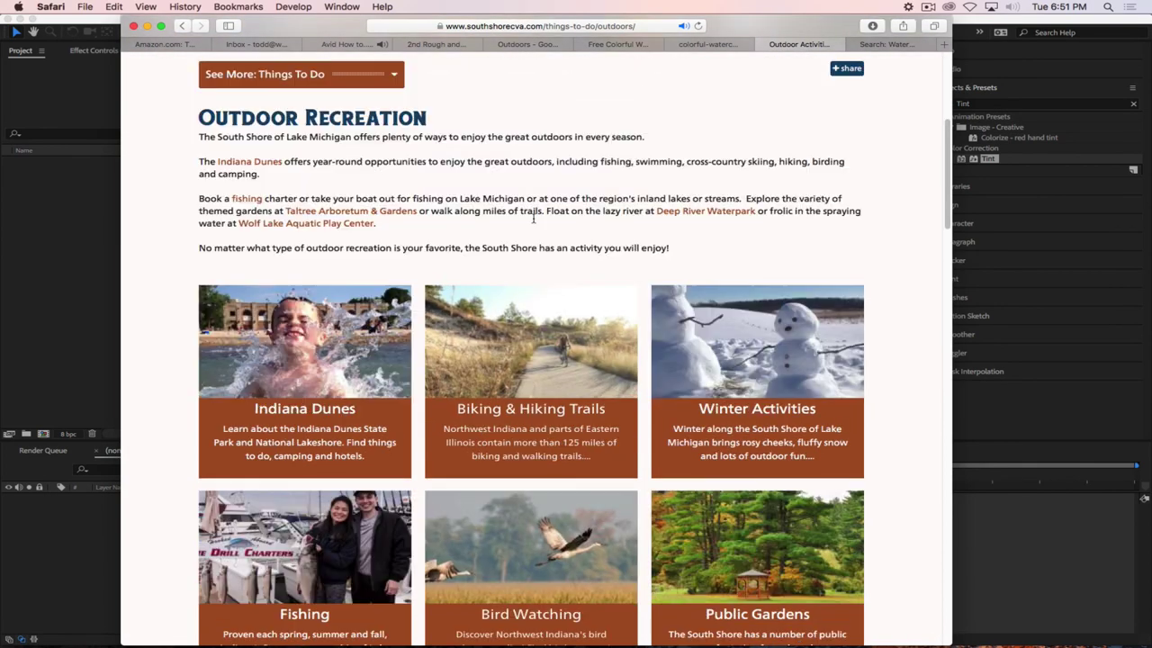
click(558, 378)
Open the cyclist banner photo as an image in a new tab and switch to that tab
right_click(565, 245)
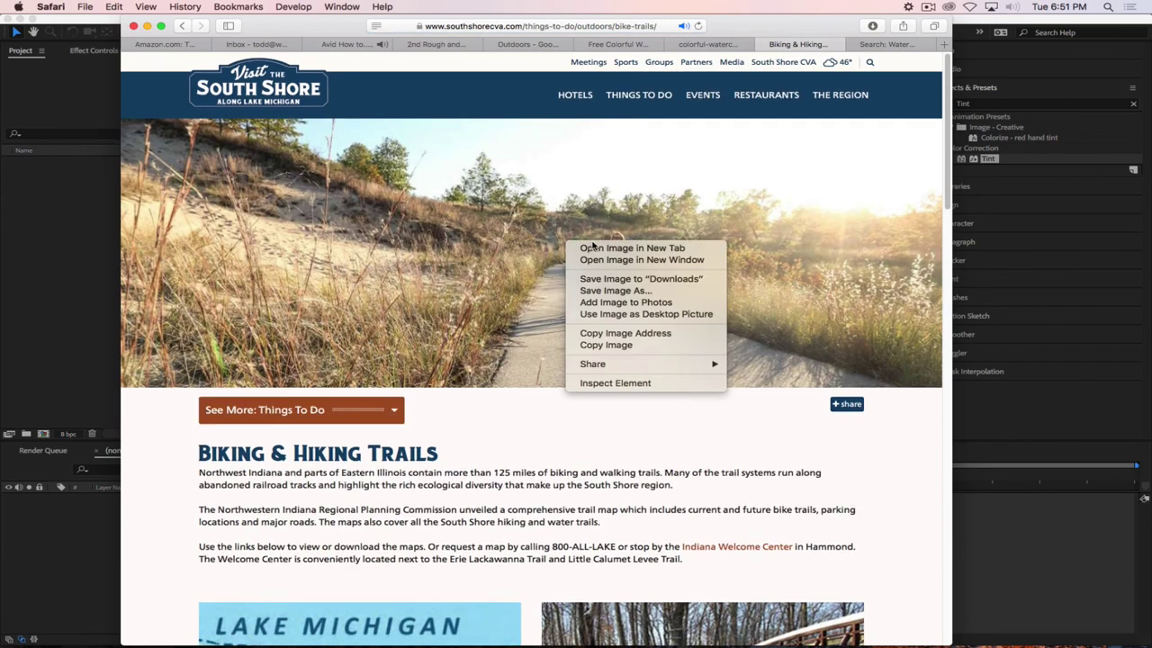
click(601, 248)
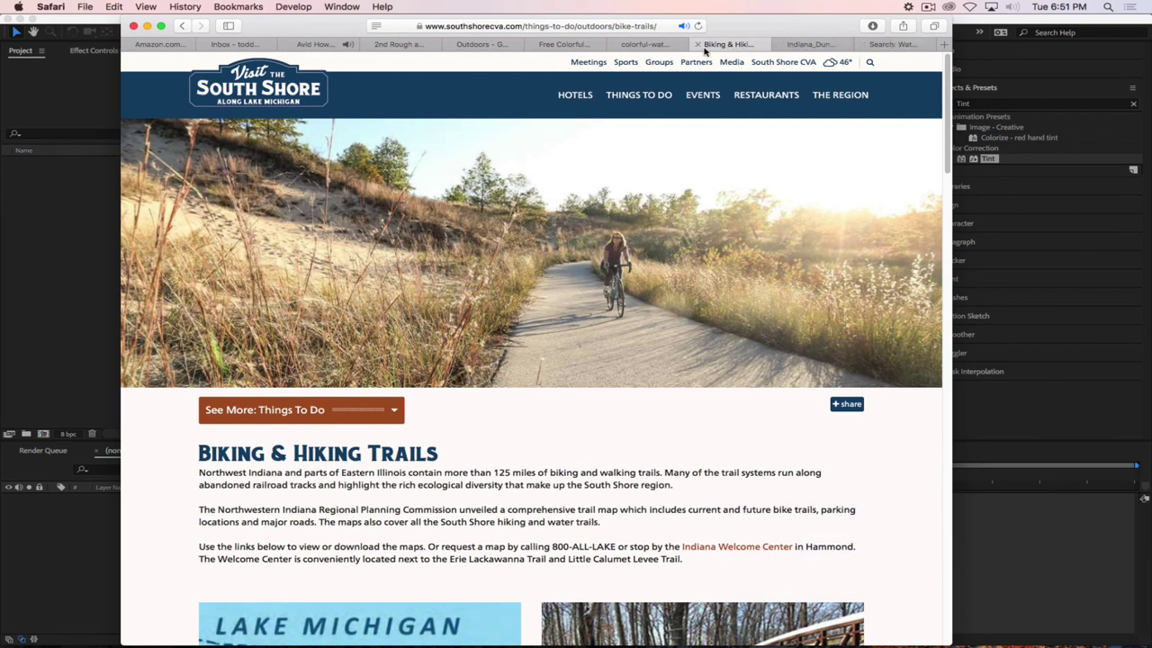
click(791, 46)
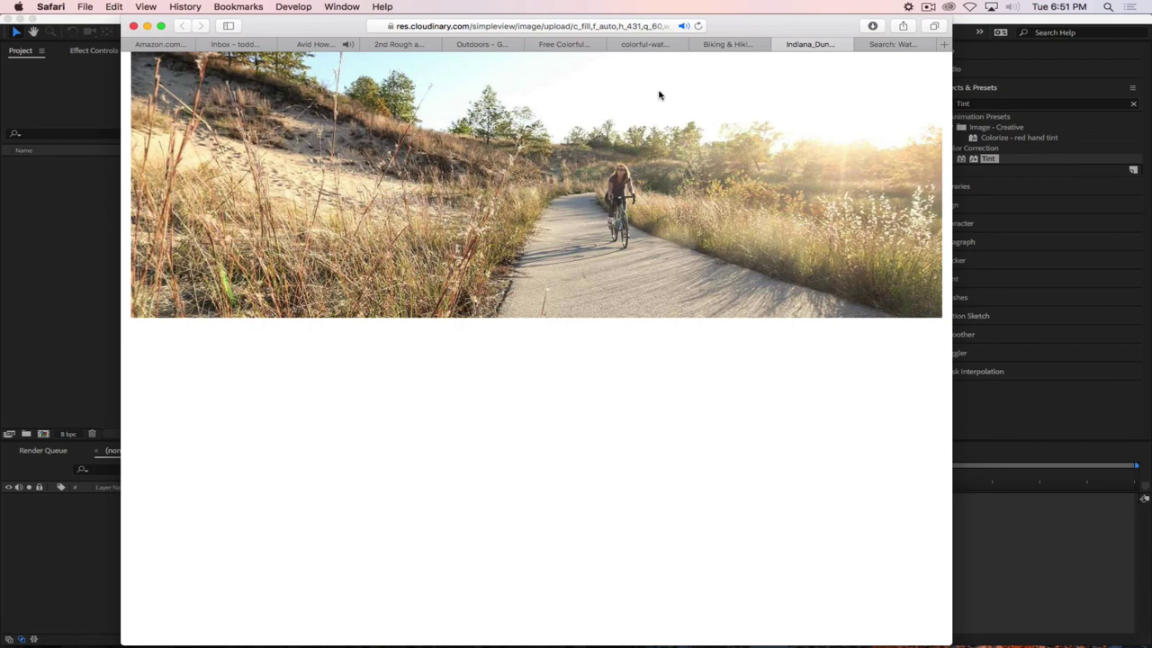
Save the cyclist photo to the Desktop under its default file name
right_click(377, 209)
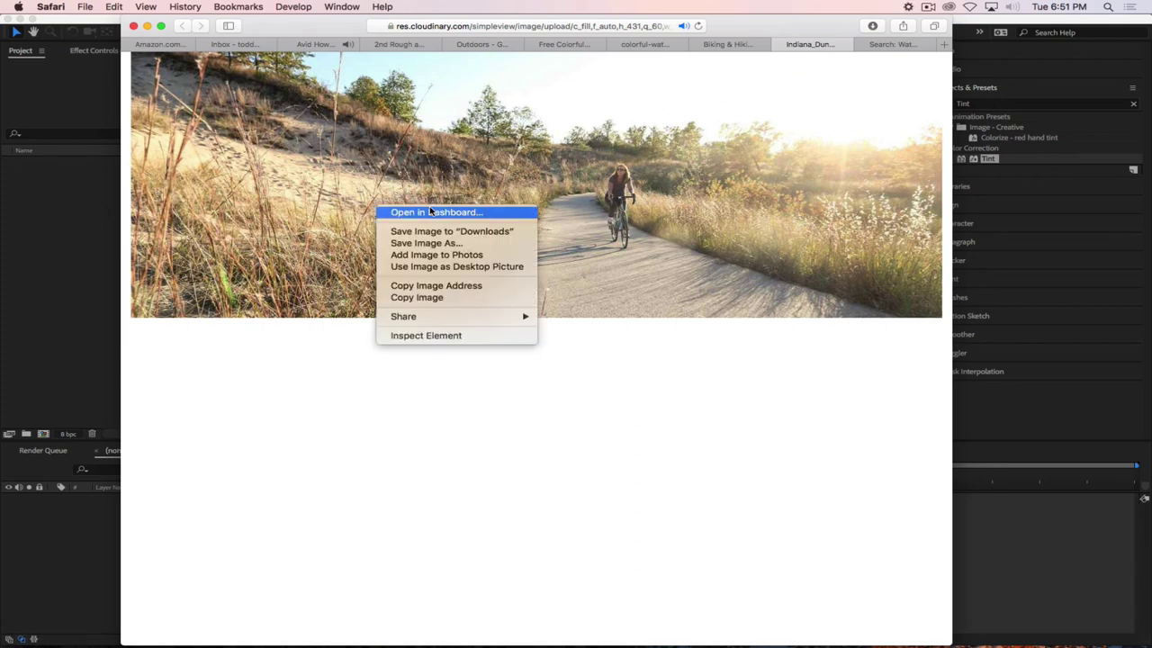
click(413, 247)
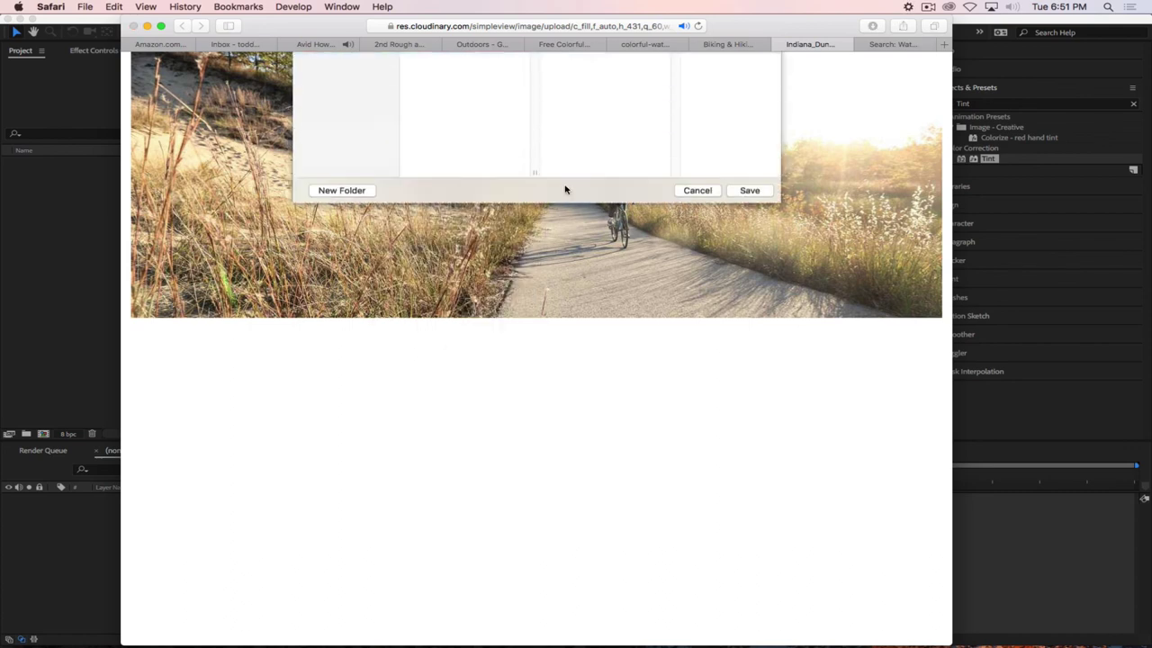
click(339, 175)
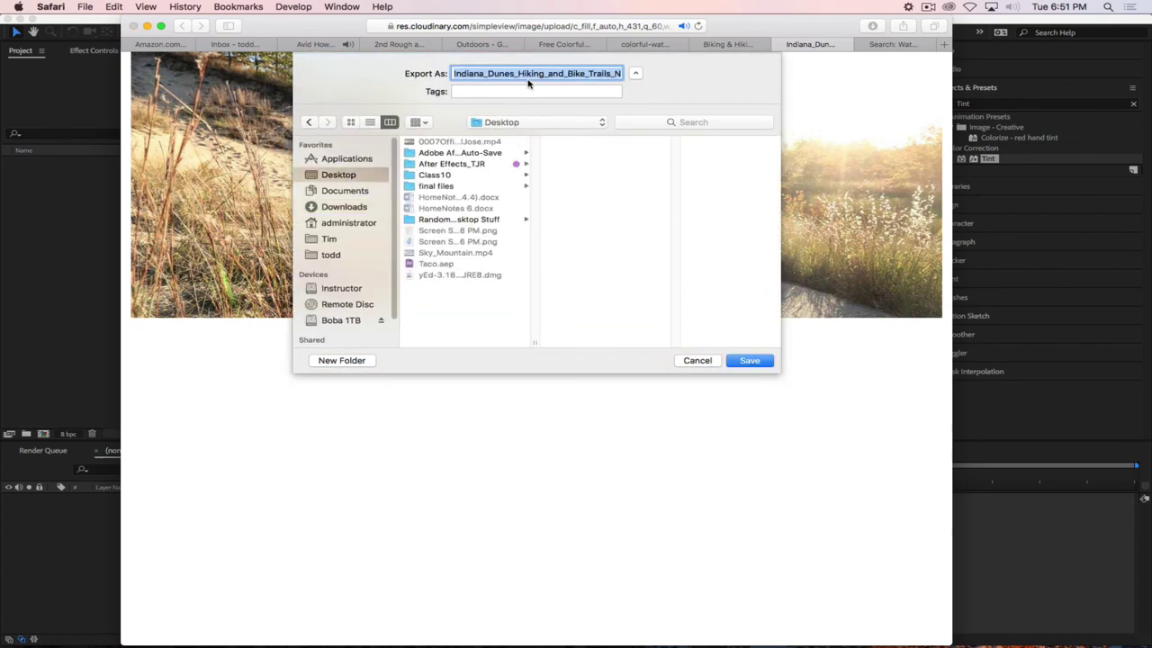
click(744, 361)
Switch to After Effects and import the Indiana_Dunes_Hiking JPEG from the Desktop as footage
click(42, 225)
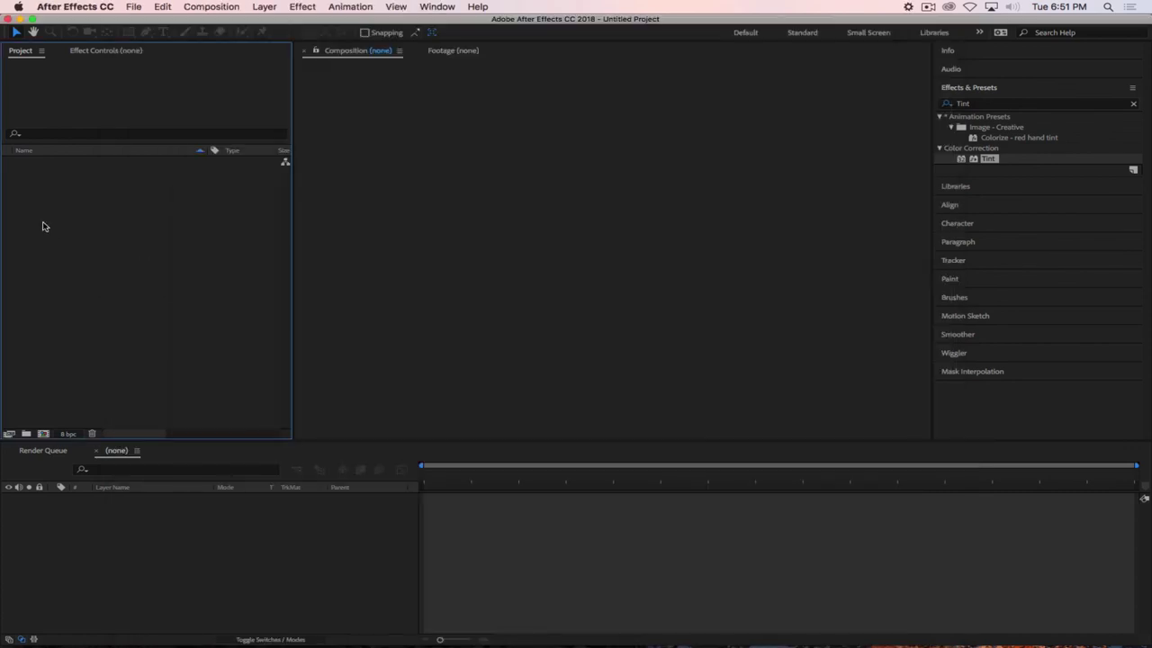
right_click(42, 225)
mouse_move(90, 268)
click(230, 268)
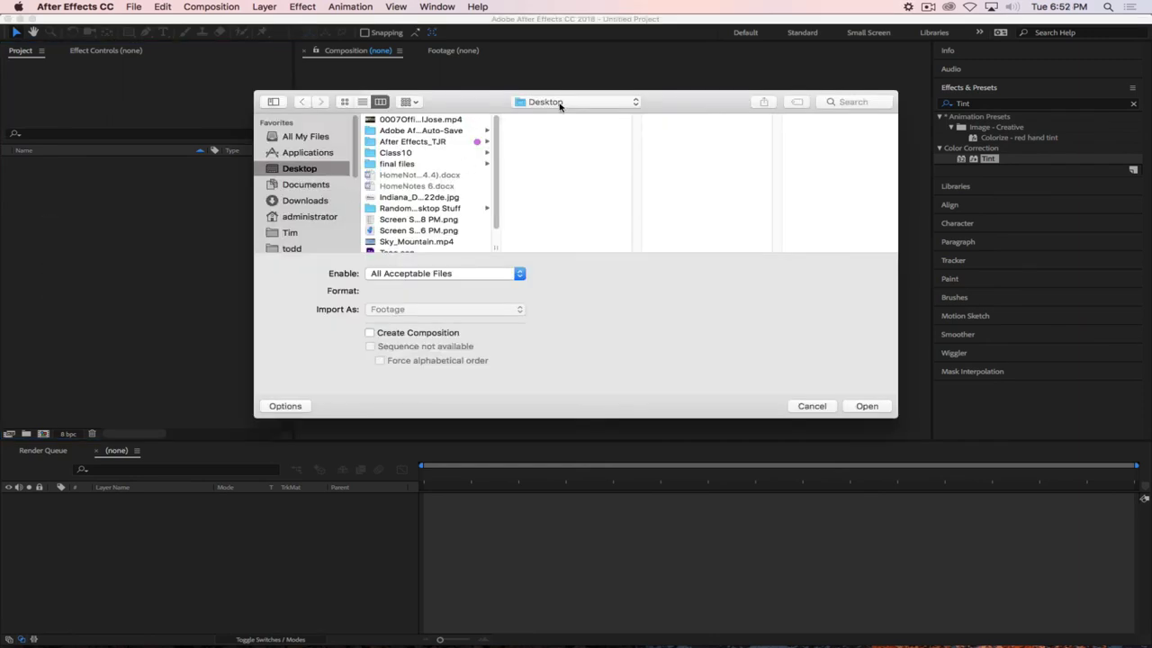
click(559, 104)
click(554, 104)
scroll(495, 223, down, 2)
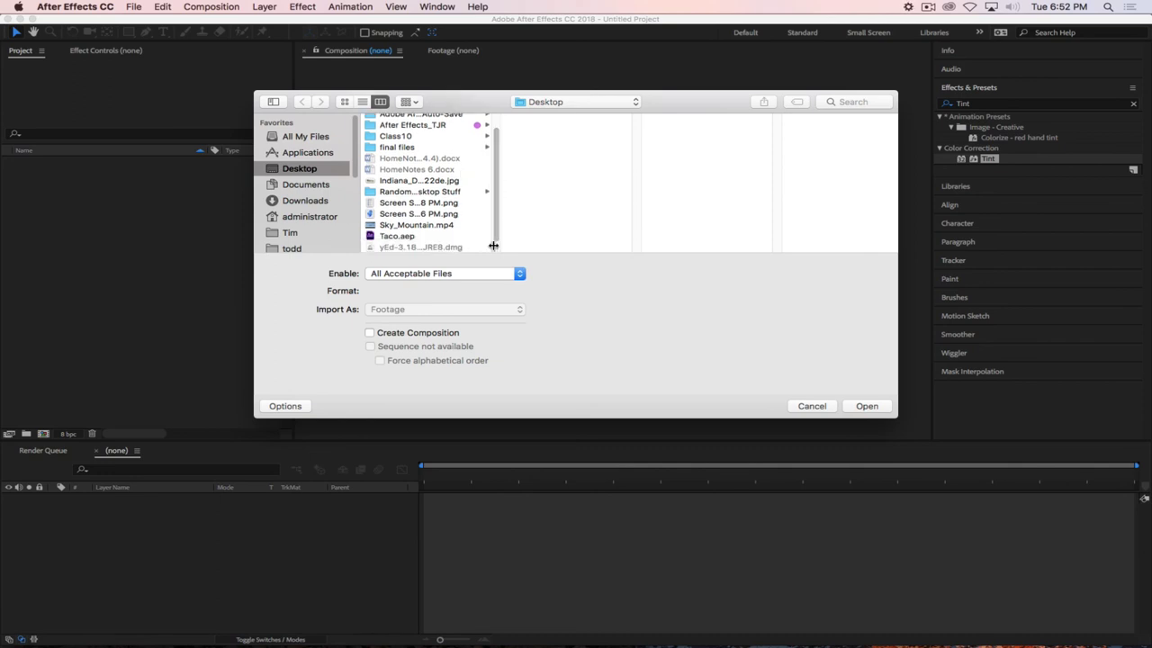
drag(496, 247, 584, 248)
click(515, 180)
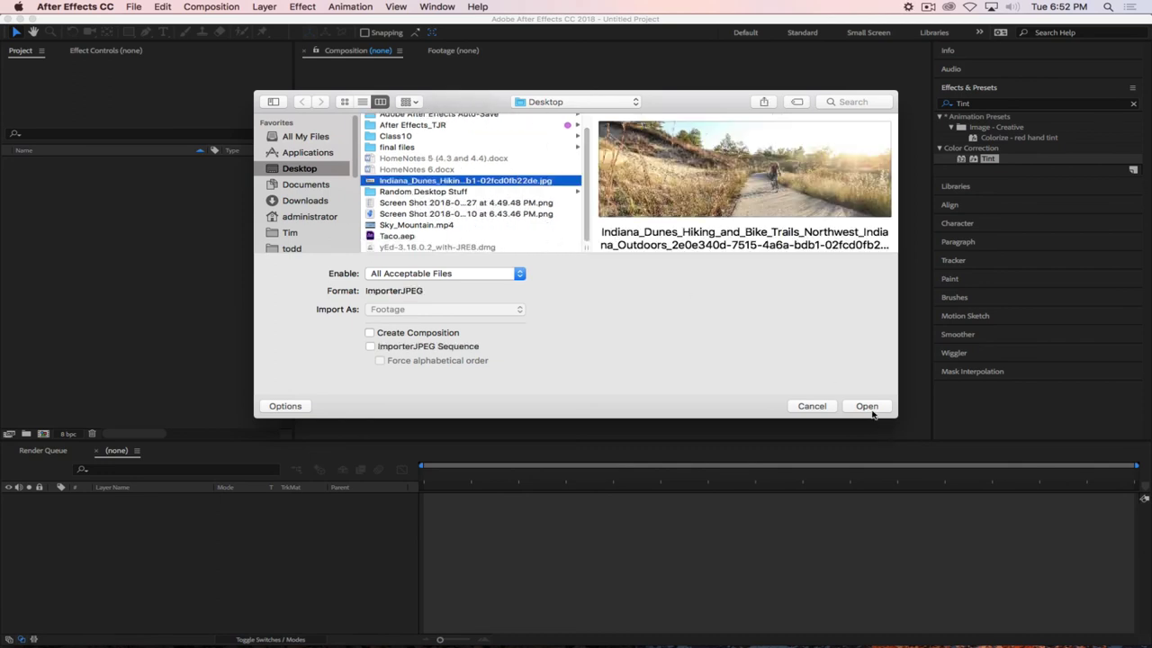
click(866, 405)
View the imported Indiana Dunes photo in the footage viewer, fit to the viewer, and compare it with the image in Safari
double_click(45, 163)
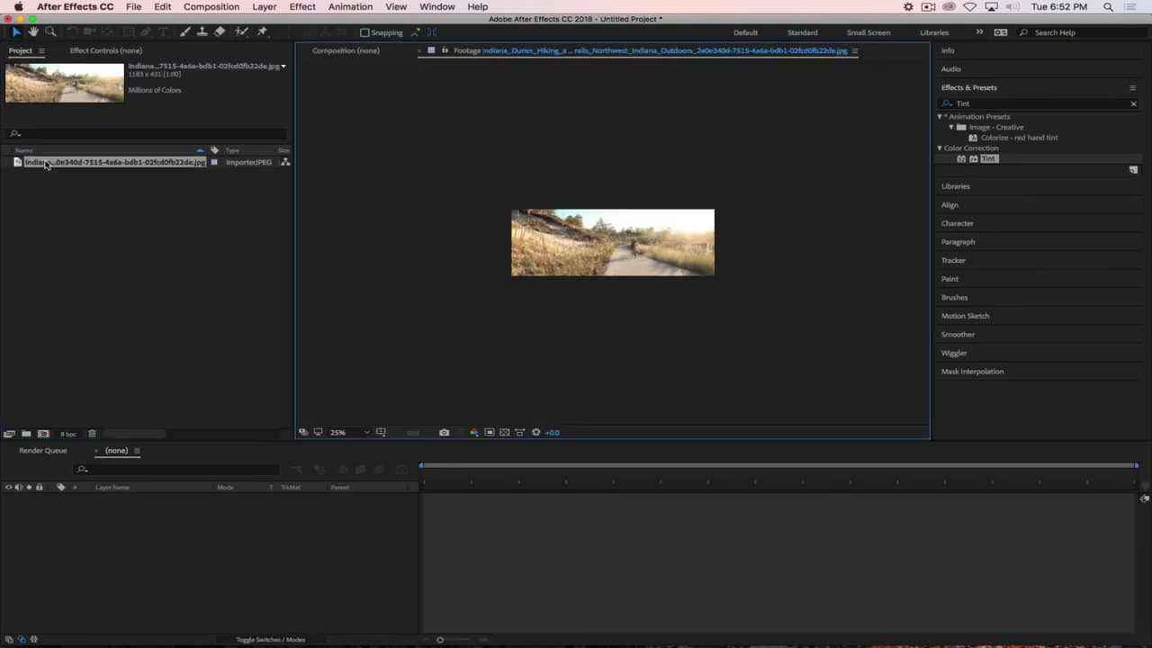
click(86, 223)
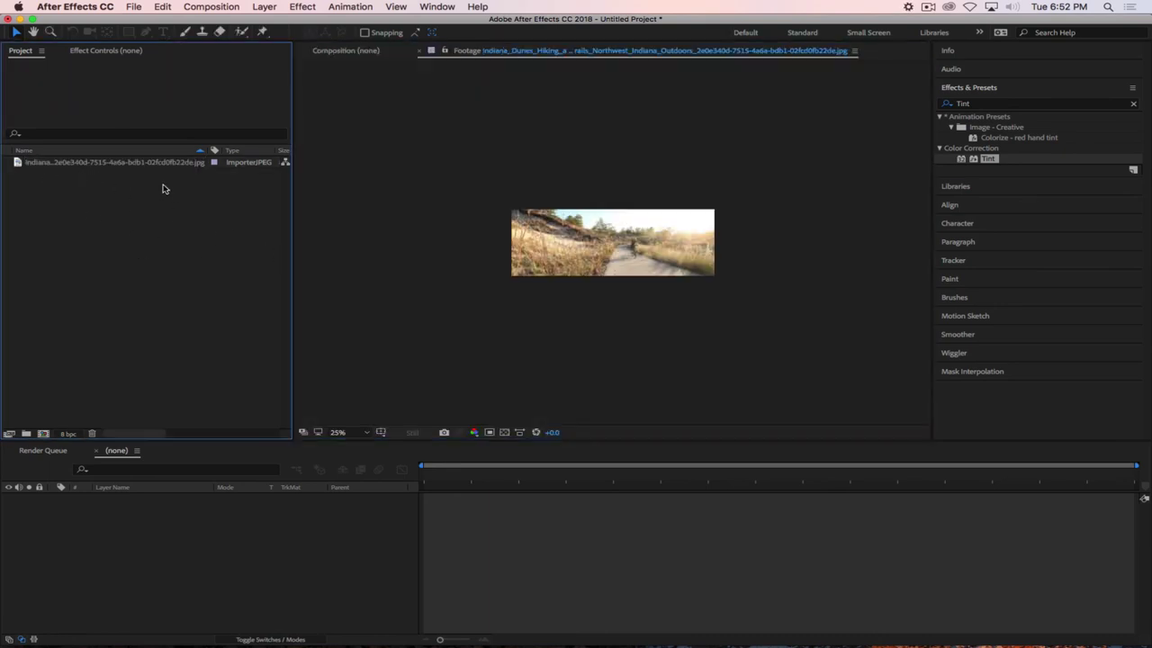
key(super+Tab)
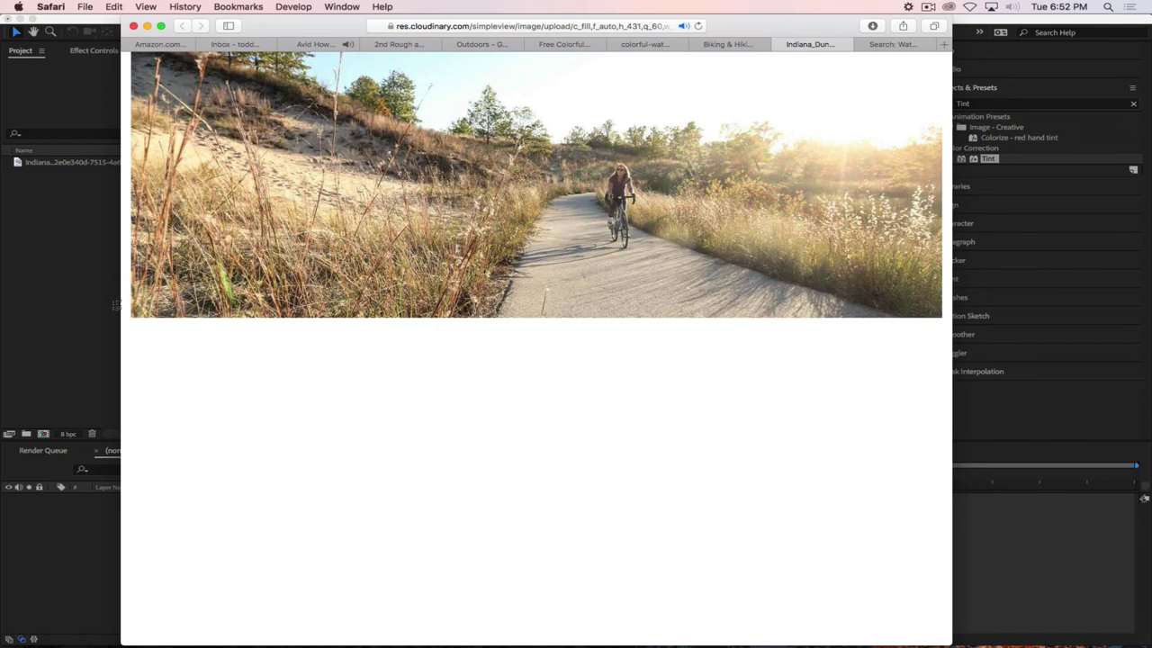
click(77, 301)
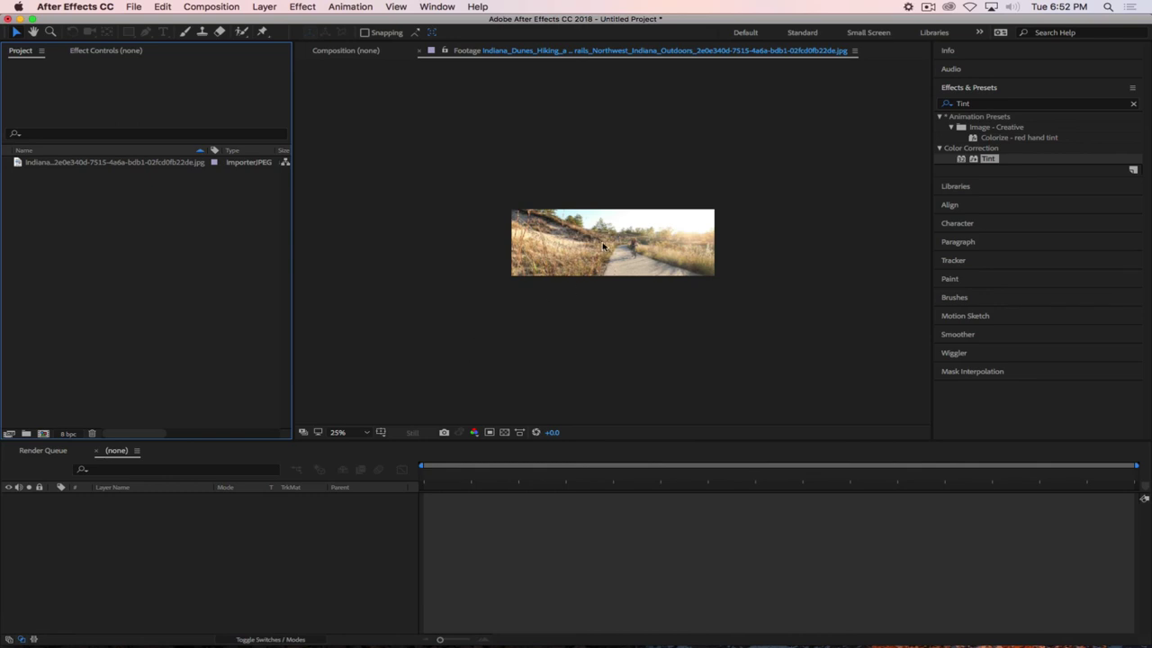
click(351, 434)
click(356, 441)
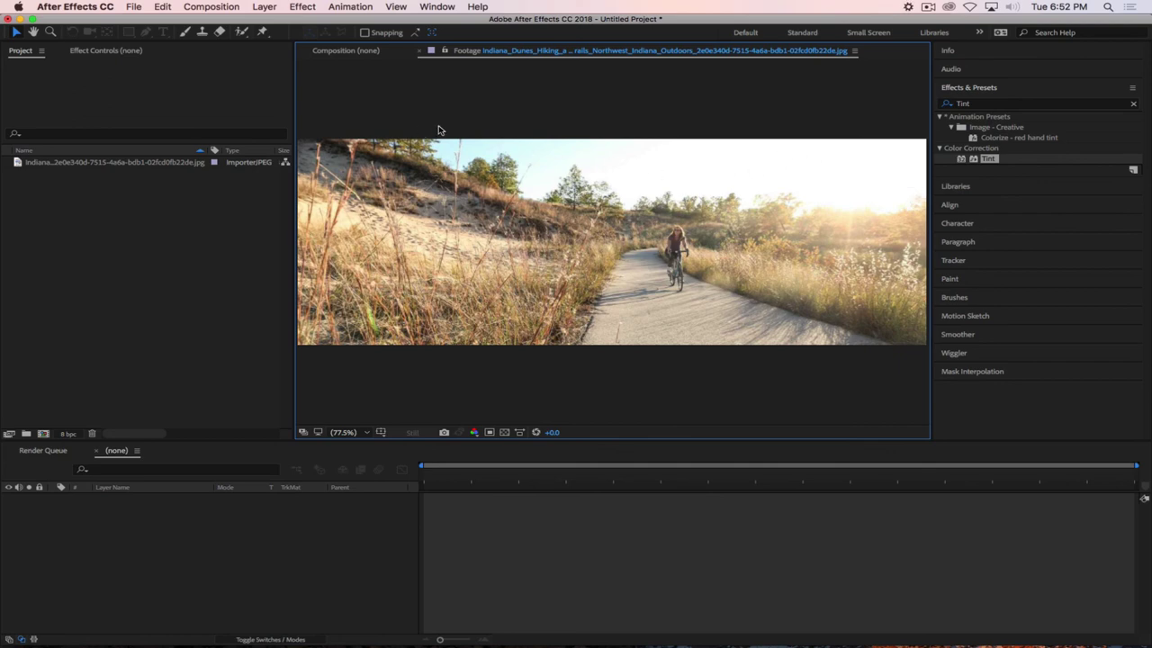
Create a new composition from the Indiana Dunes photo and fit it to the composition viewer
click(107, 283)
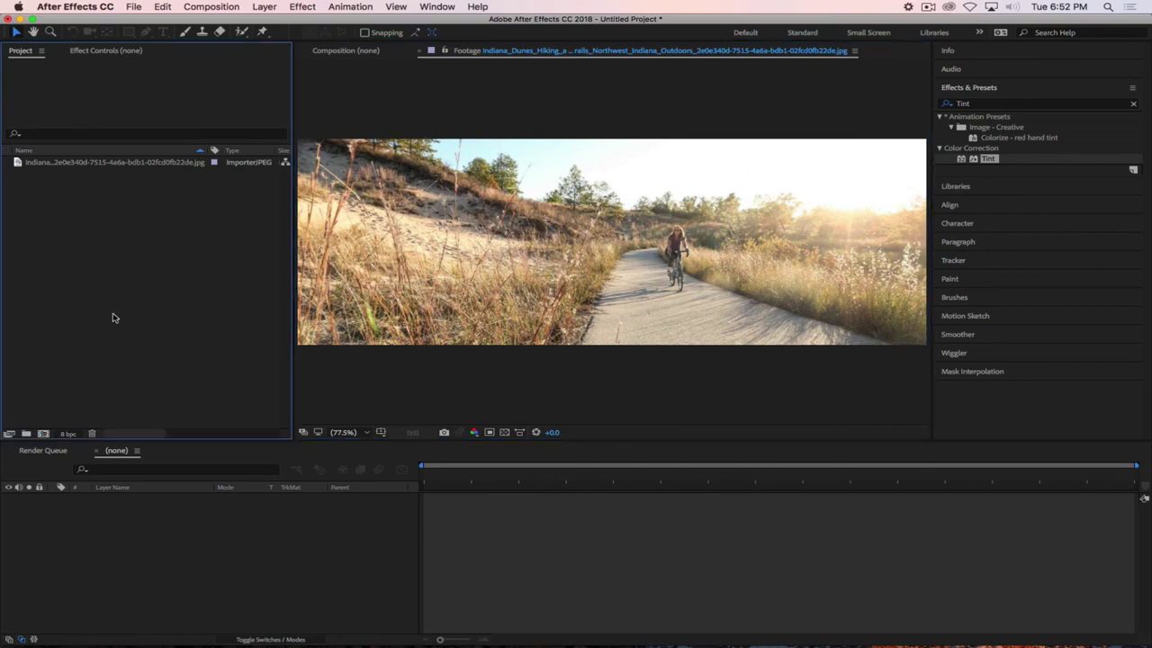
drag(17, 167, 43, 433)
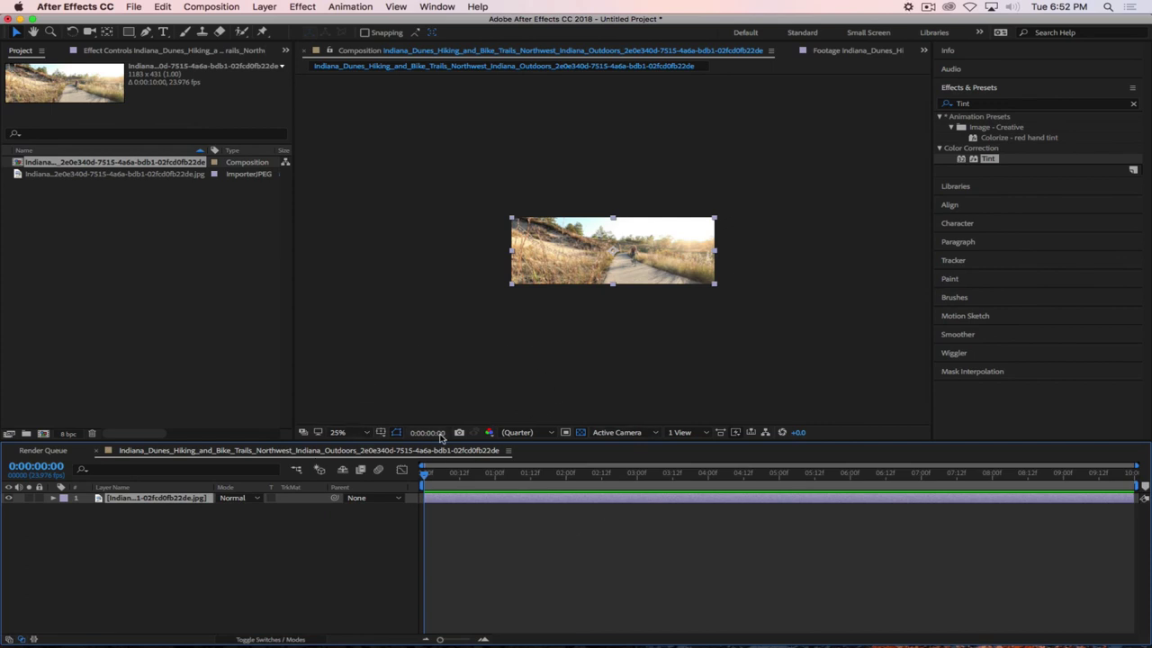
click(340, 431)
click(347, 444)
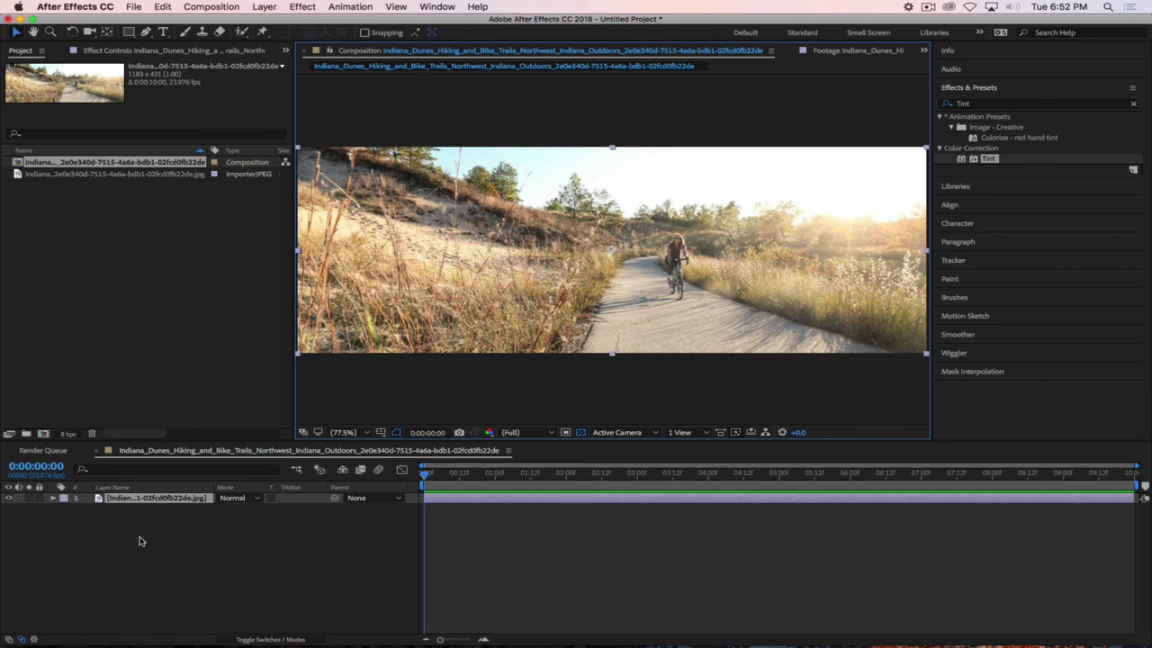
Duplicate the Indiana Dunes photo layer in the timeline and clear the layer selection
click(138, 540)
click(126, 500)
key(super+d)
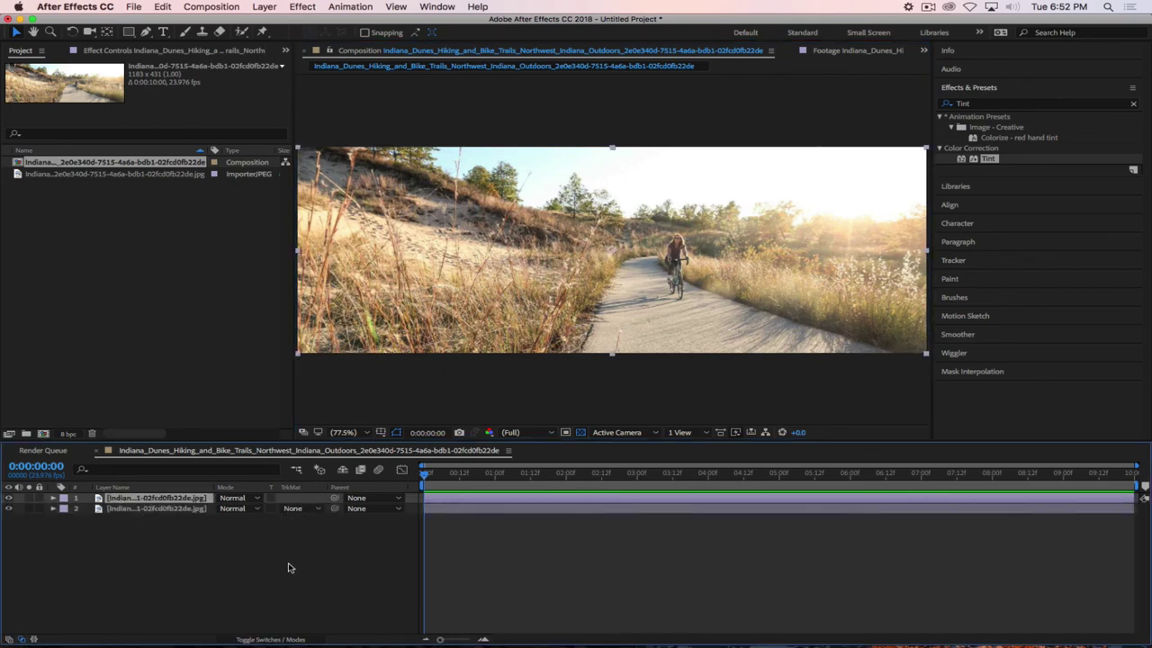
click(269, 545)
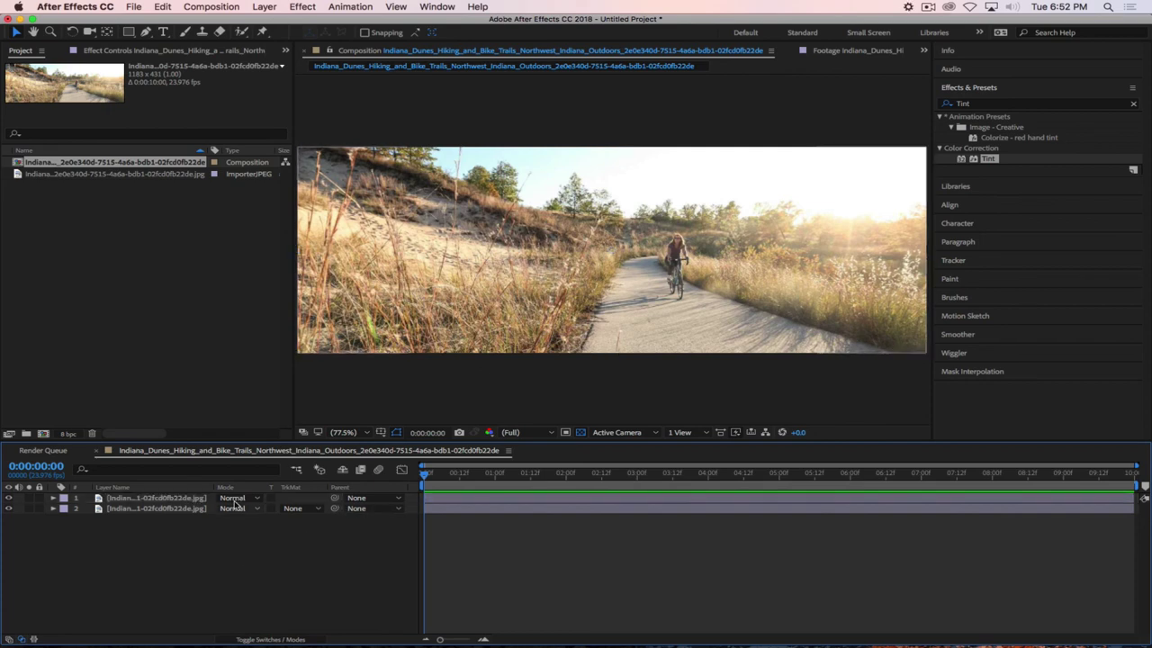
Pre-compose the upper photo layer into a new composition named Sky Matte and open it
click(144, 497)
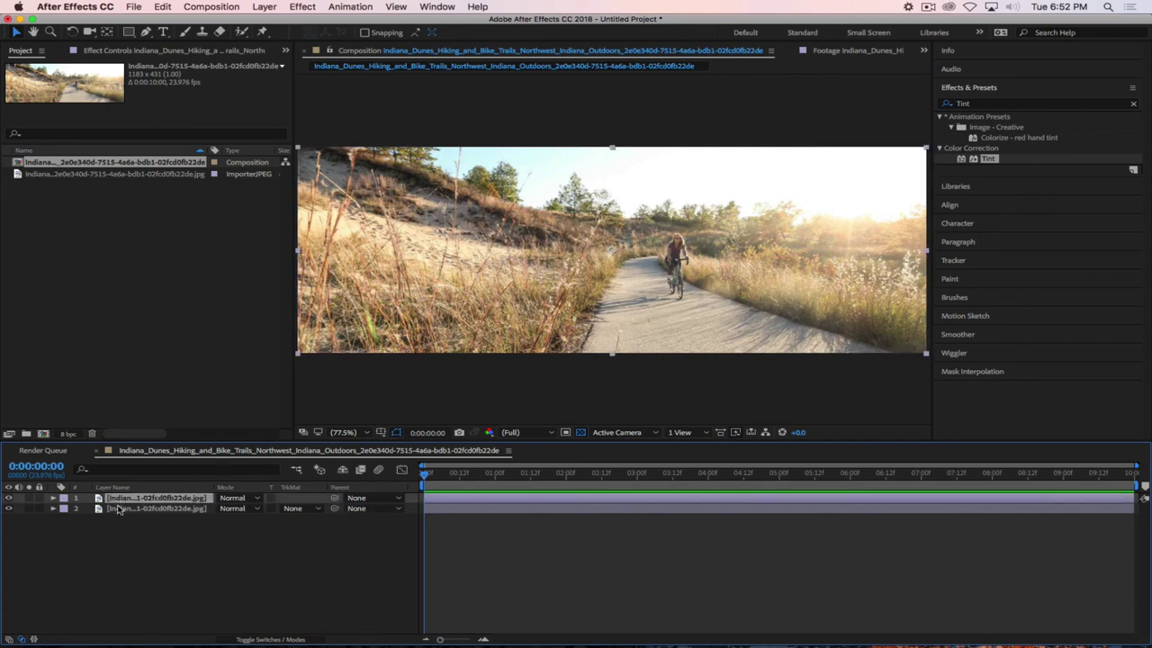
right_click(112, 503)
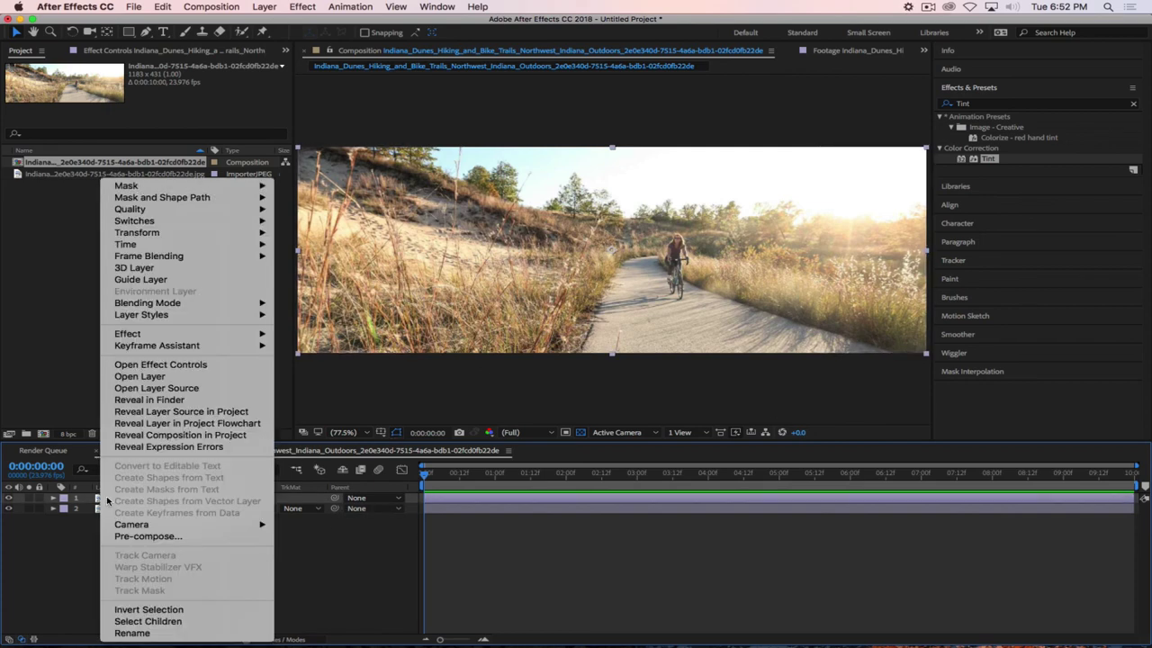
click(135, 536)
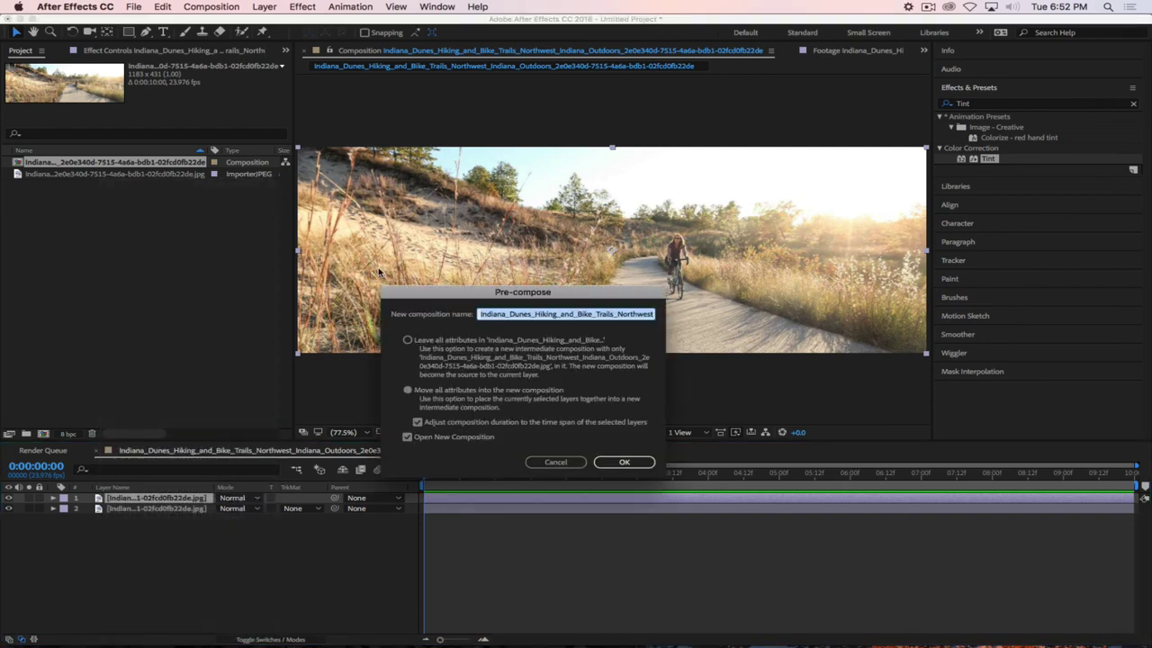
text(MA)
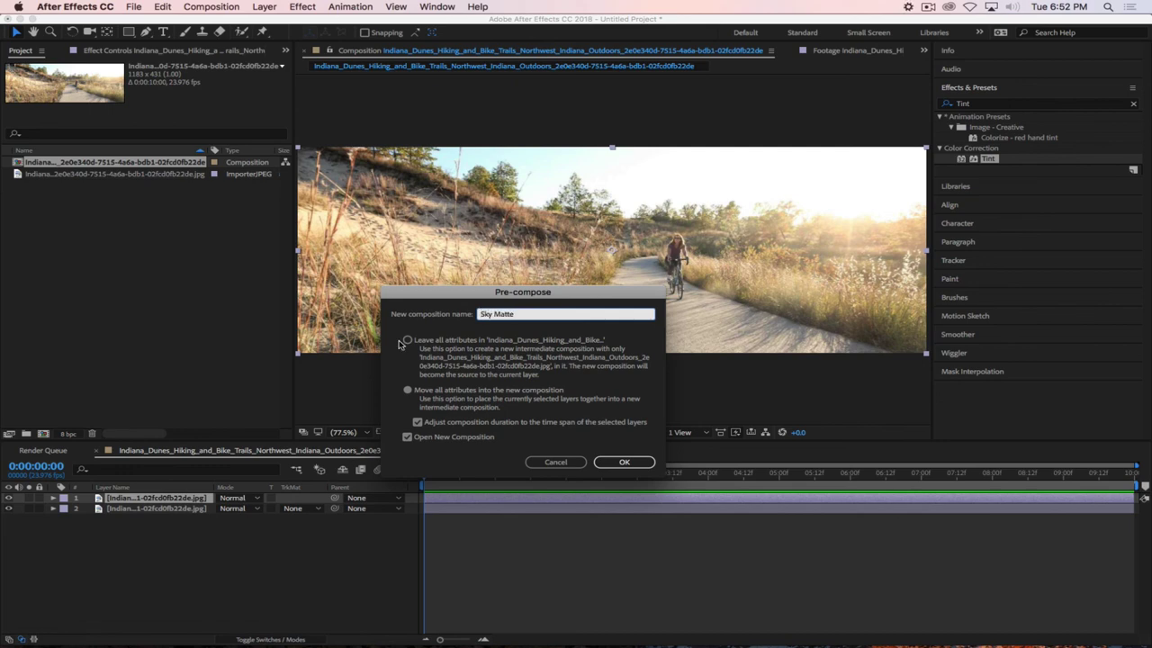
click(625, 462)
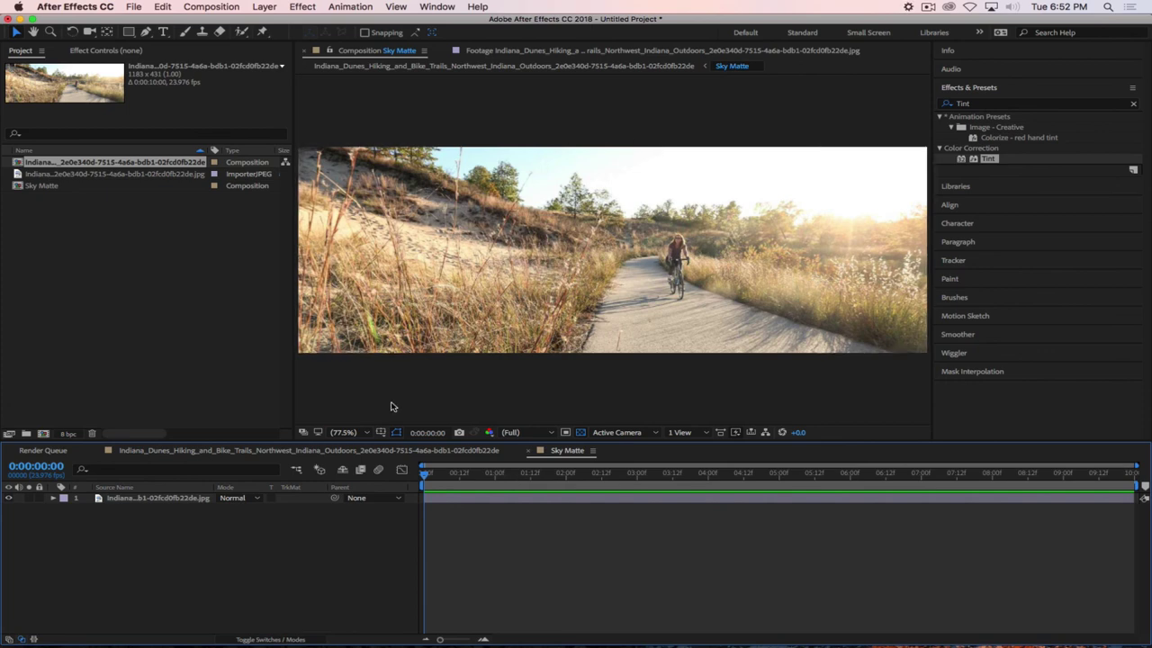
Apply the CC Threshold effect to the photo in the Sky Matte composition and set its Threshold to 229.5
click(940, 104)
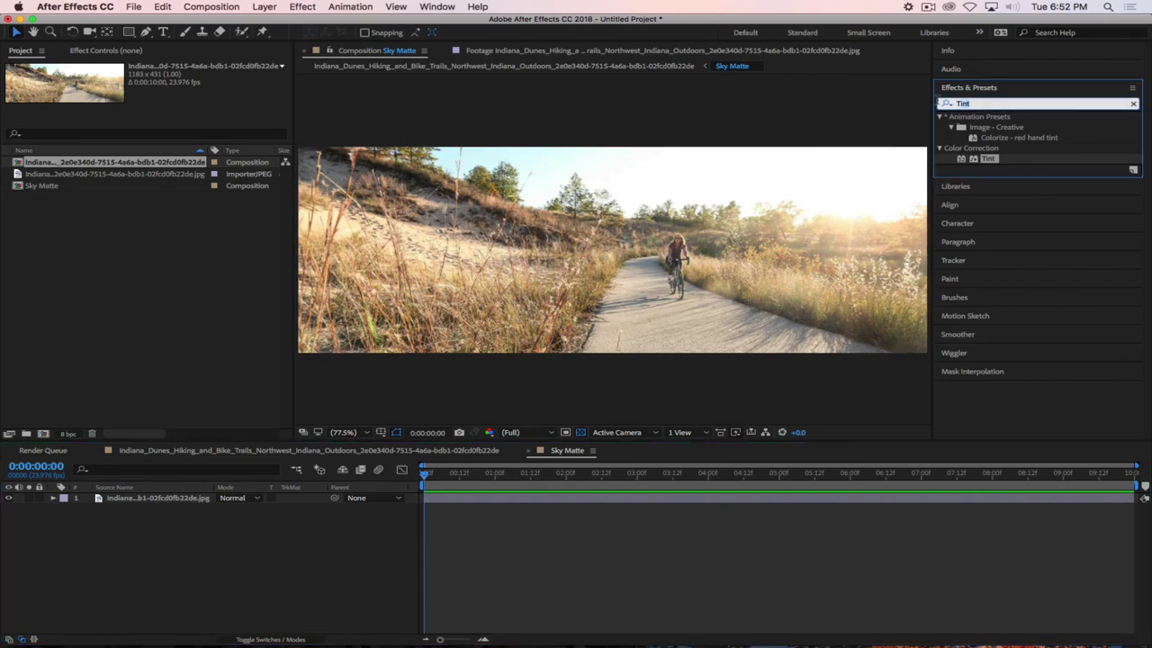
text(Thre)
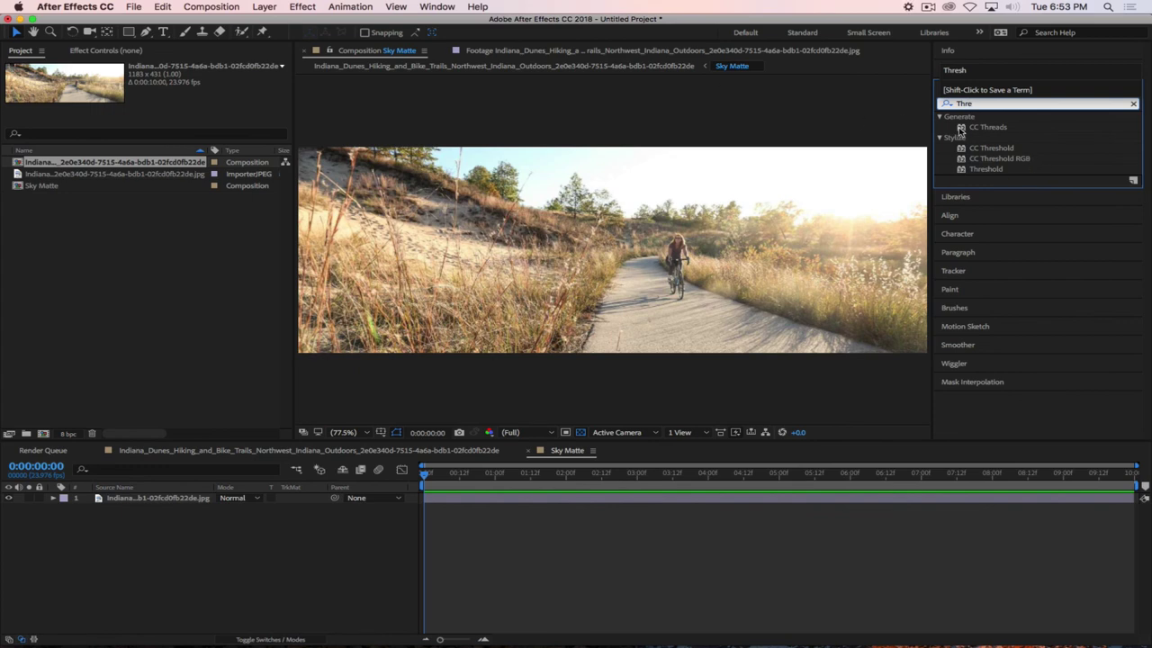
drag(960, 149, 670, 225)
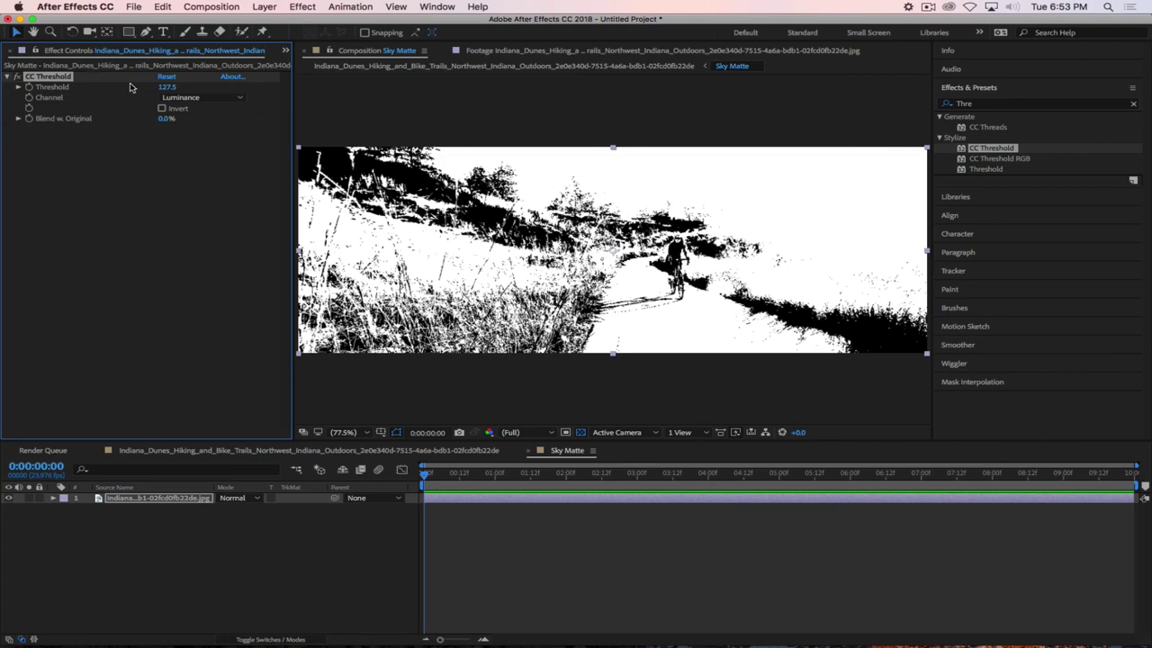
drag(166, 86, 184, 84)
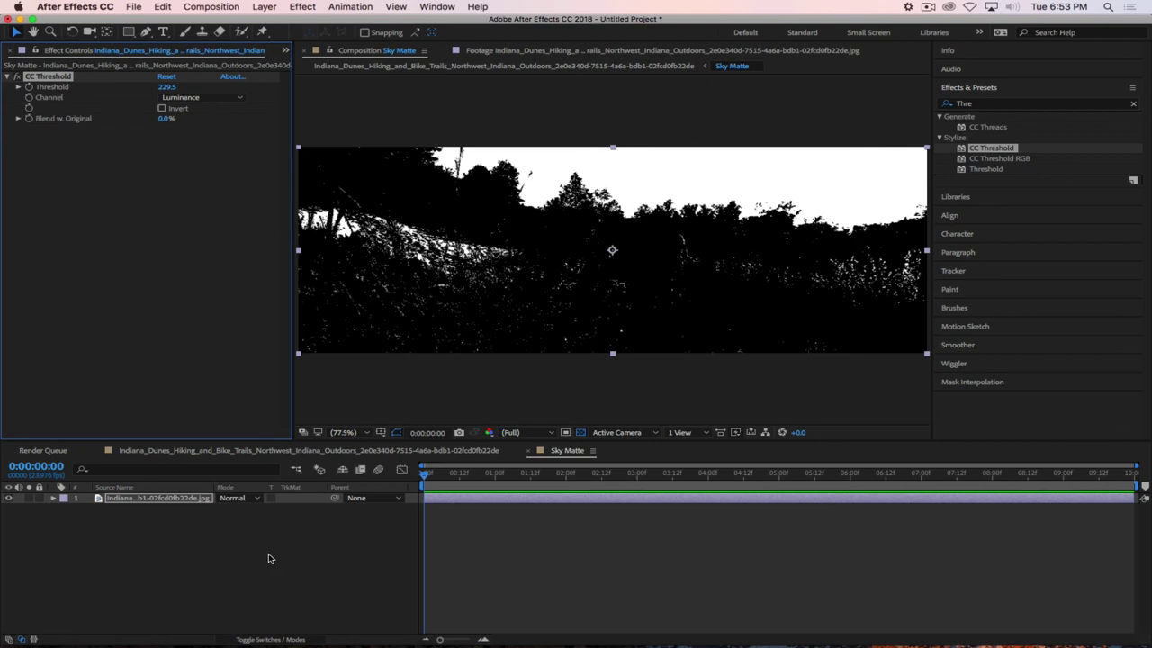
click(267, 558)
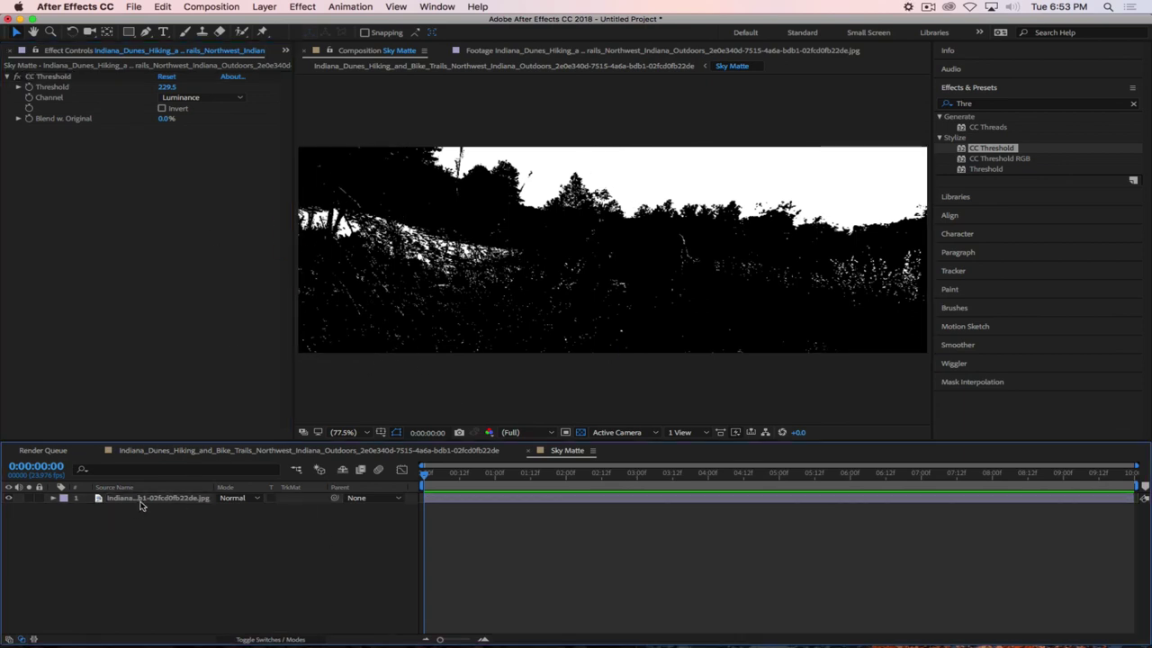
In the main Indiana Dunes composition, set the photo layer's track matte to Luma Inverted from Sky Matte and turn off the transparency grid
click(160, 452)
click(130, 510)
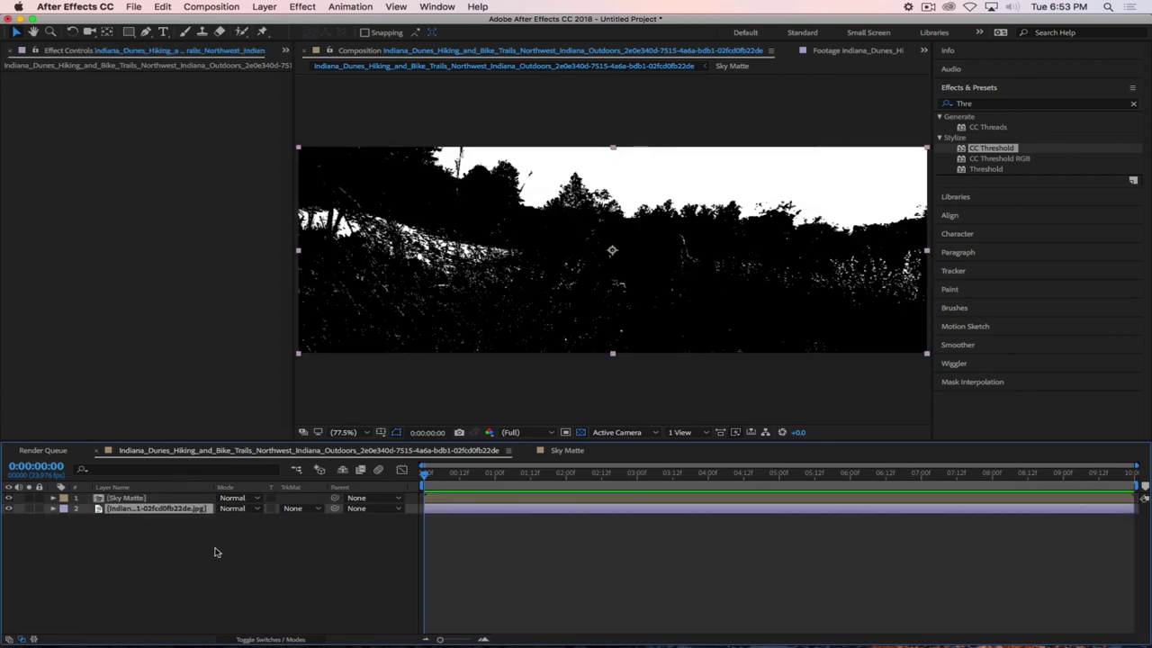
click(302, 510)
click(360, 558)
click(301, 509)
click(360, 577)
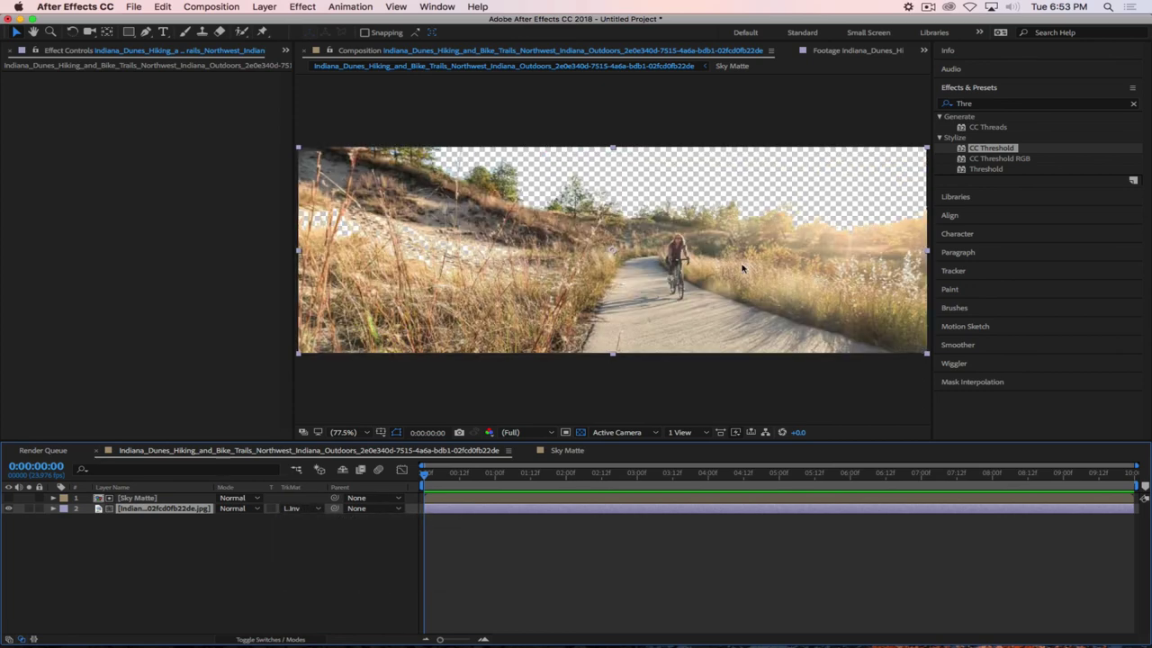
click(581, 432)
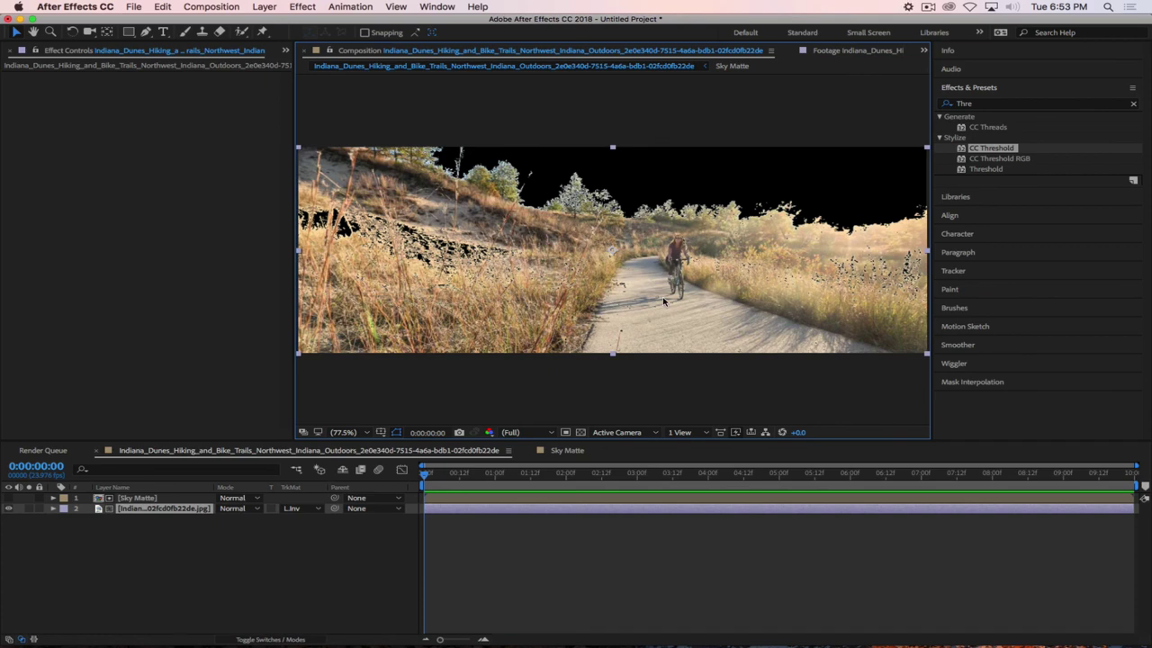
click(208, 569)
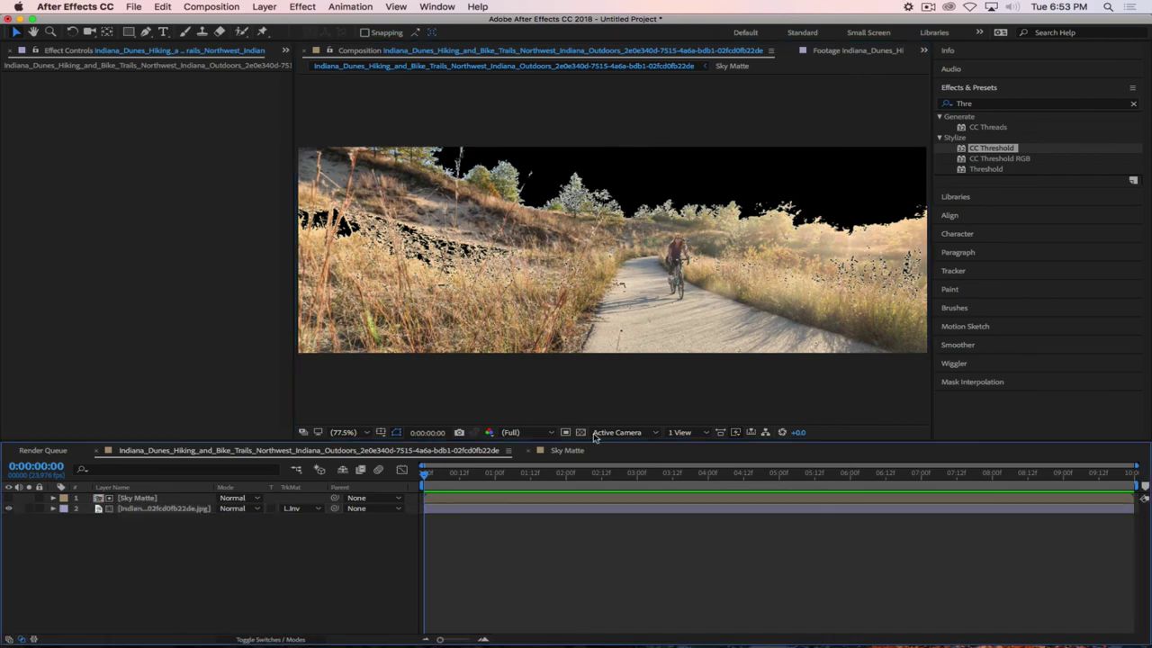
Add a comp-sized black solid above the photo in the Sky Matte composition and set its opacity to 54%
click(564, 451)
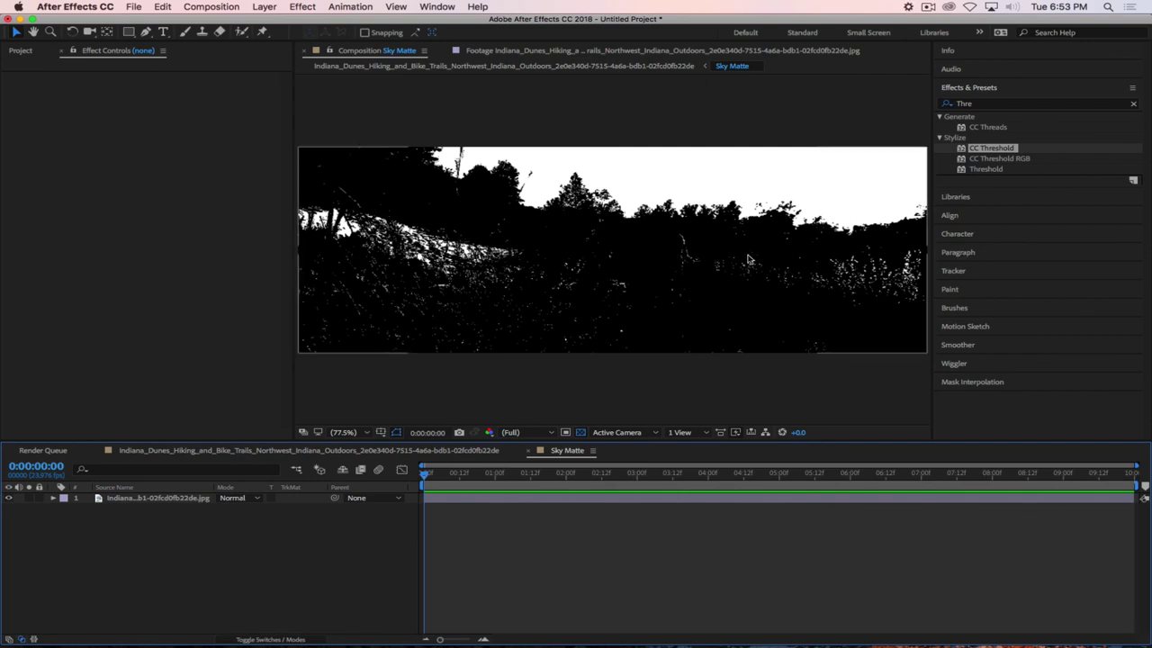
click(130, 499)
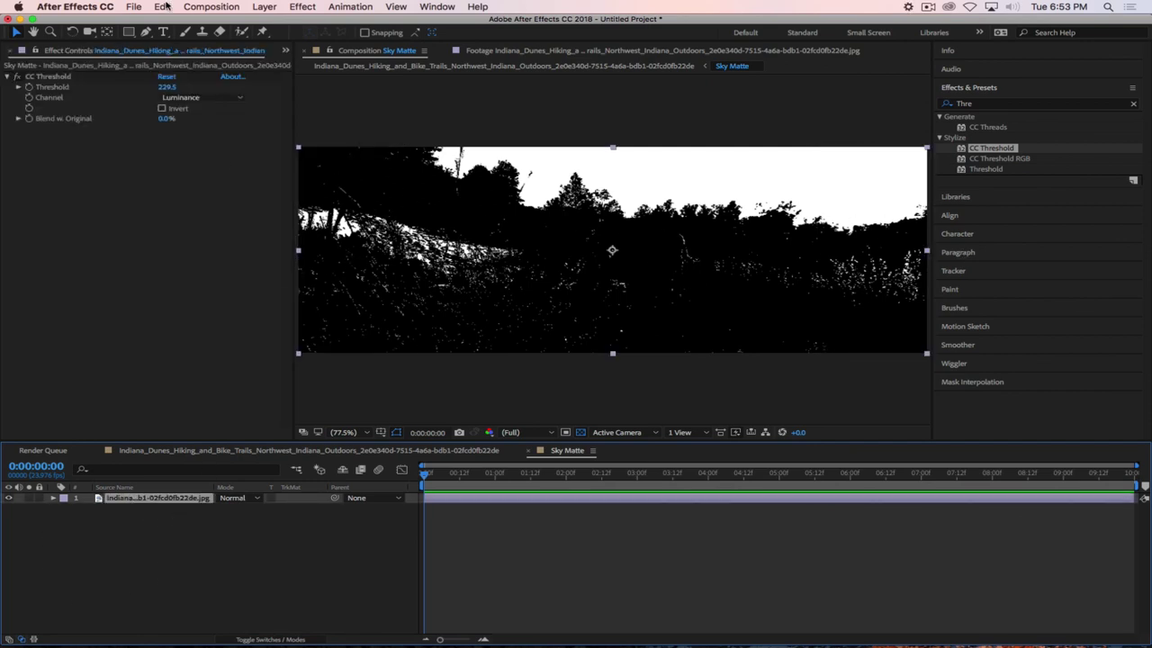
click(262, 7)
mouse_move(334, 25)
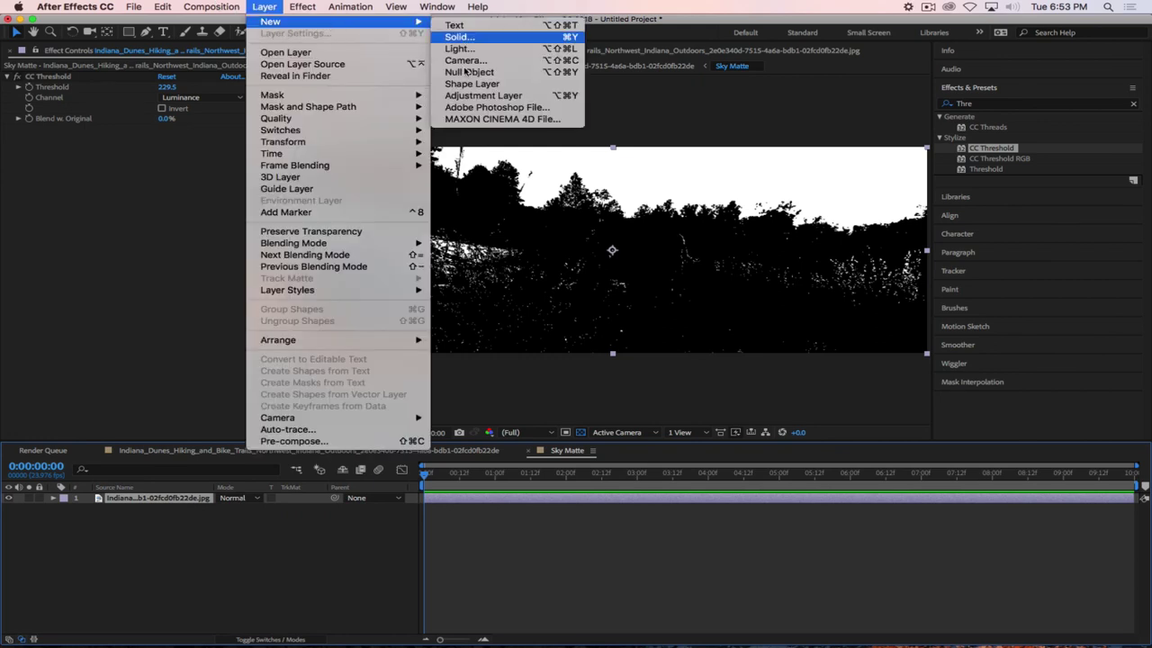
click(468, 39)
click(671, 349)
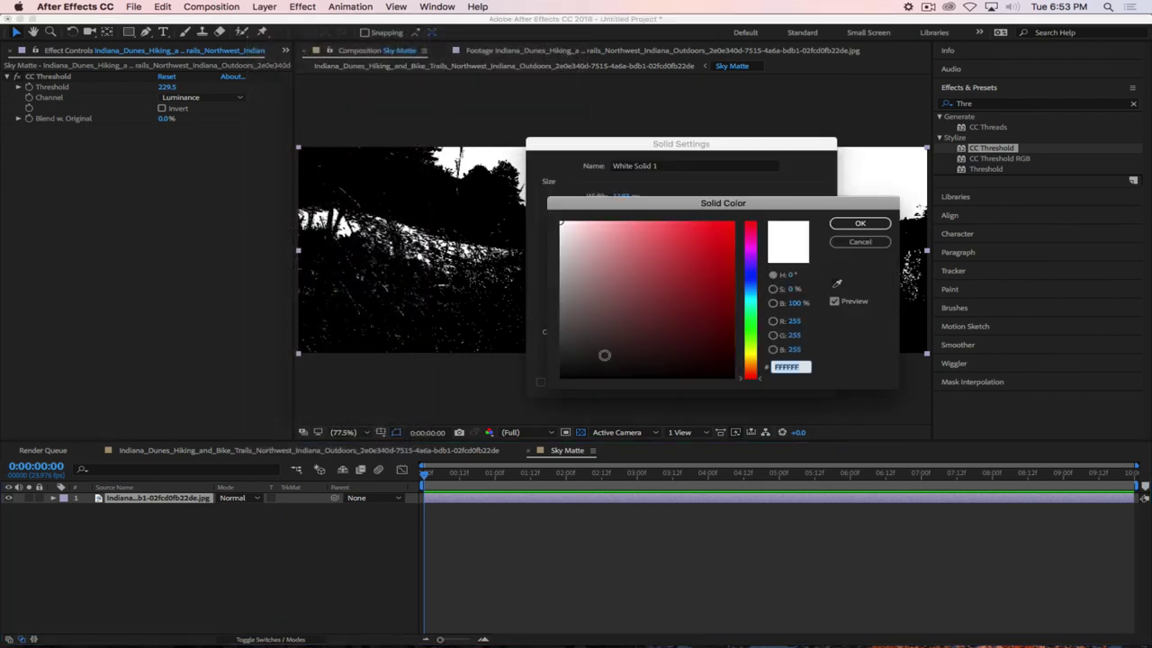
drag(604, 354, 493, 460)
click(862, 224)
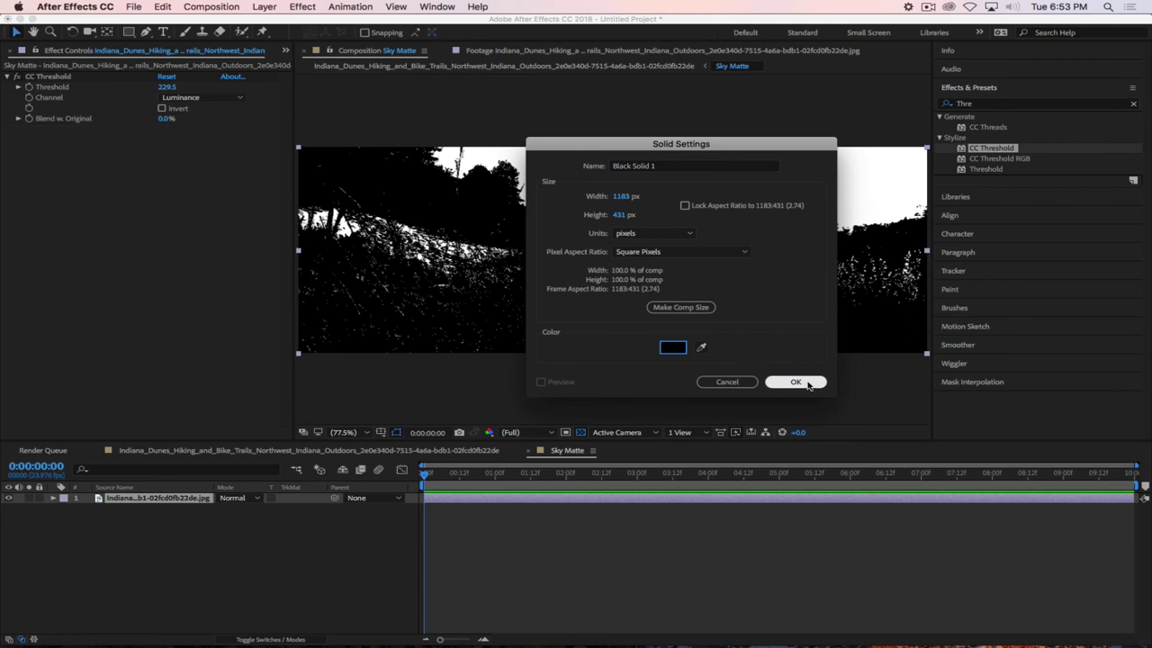
click(797, 384)
key(t)
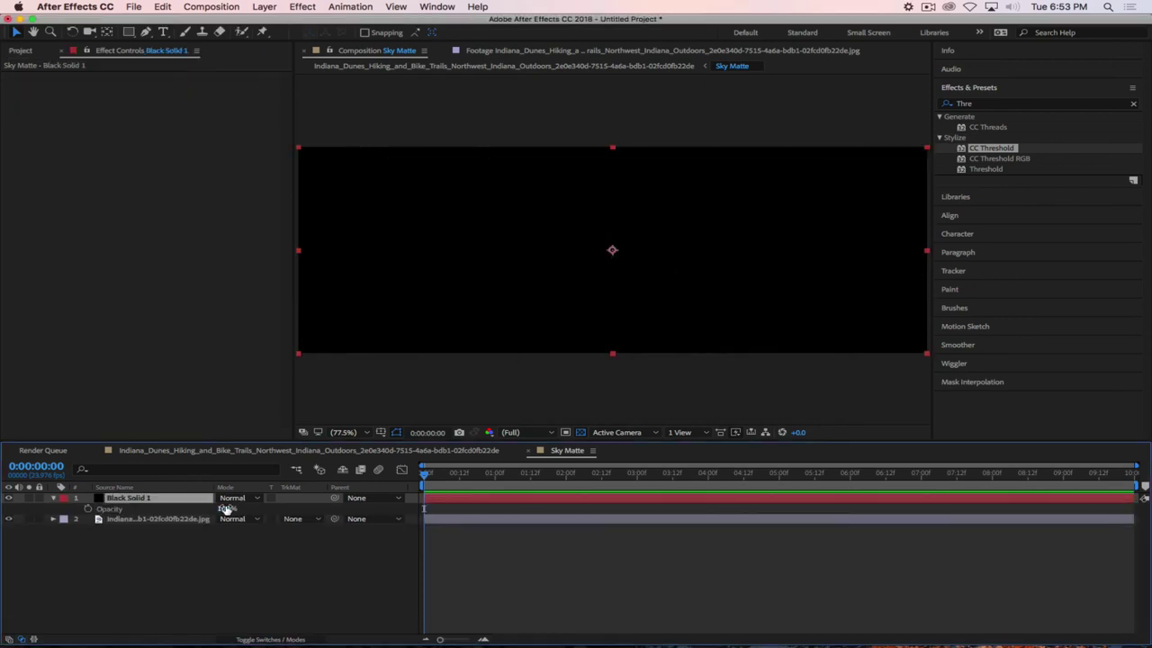
drag(224, 509, 193, 509)
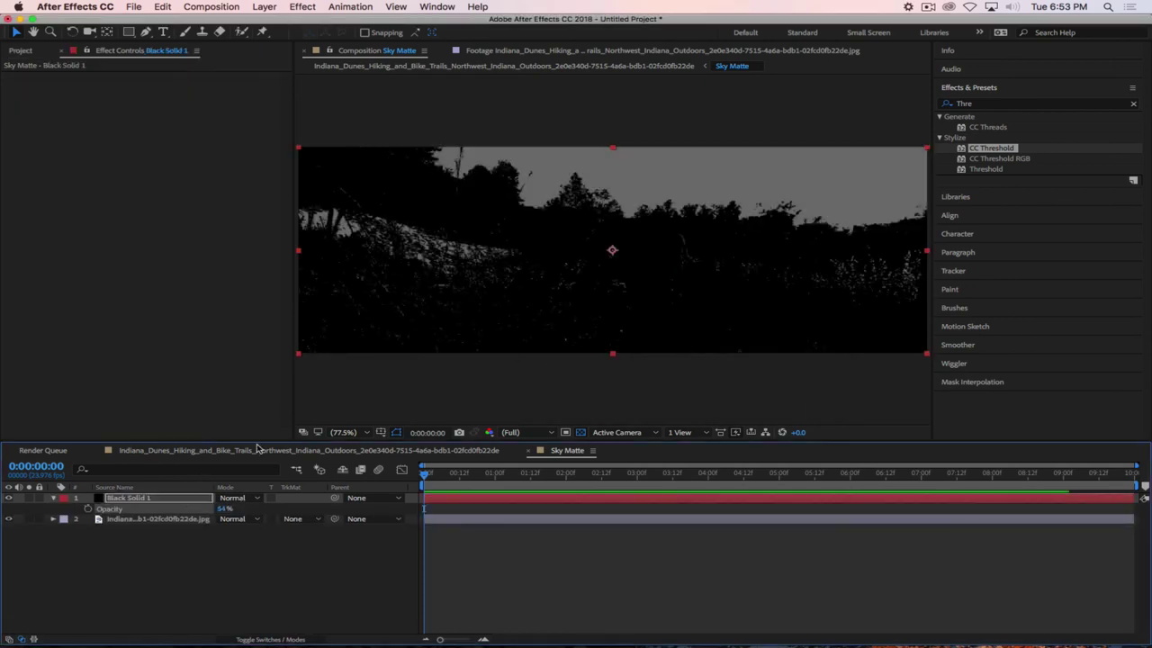
Draw a closed Pen mask on the black solid that follows just below the treeline and encloses the whole ground area
click(146, 31)
click(410, 135)
click(442, 178)
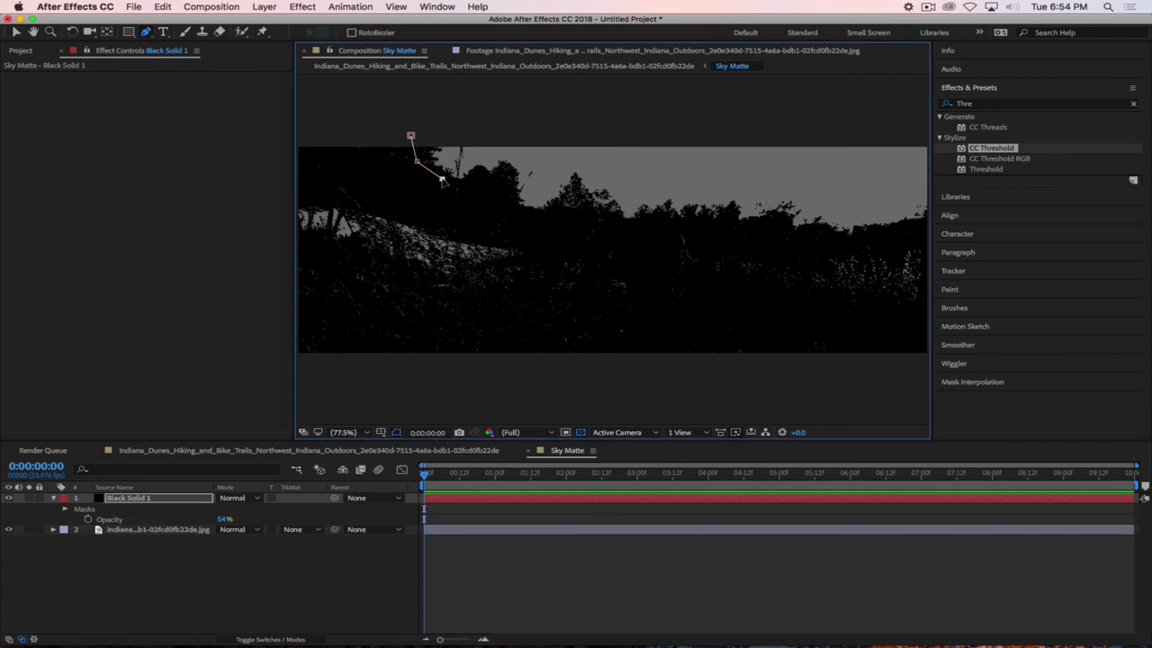
click(467, 185)
click(481, 174)
click(501, 181)
click(508, 196)
click(515, 208)
click(542, 210)
click(558, 210)
click(573, 211)
click(587, 208)
click(600, 214)
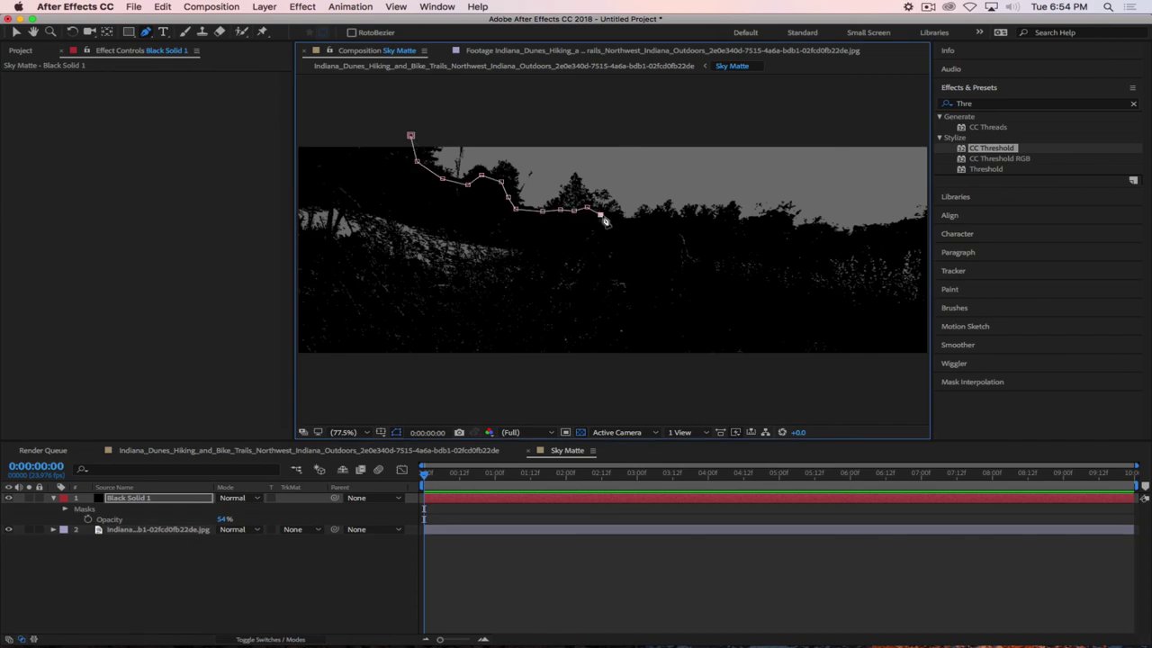
click(613, 218)
click(627, 221)
click(647, 223)
click(656, 223)
click(665, 223)
click(674, 224)
click(697, 226)
click(735, 230)
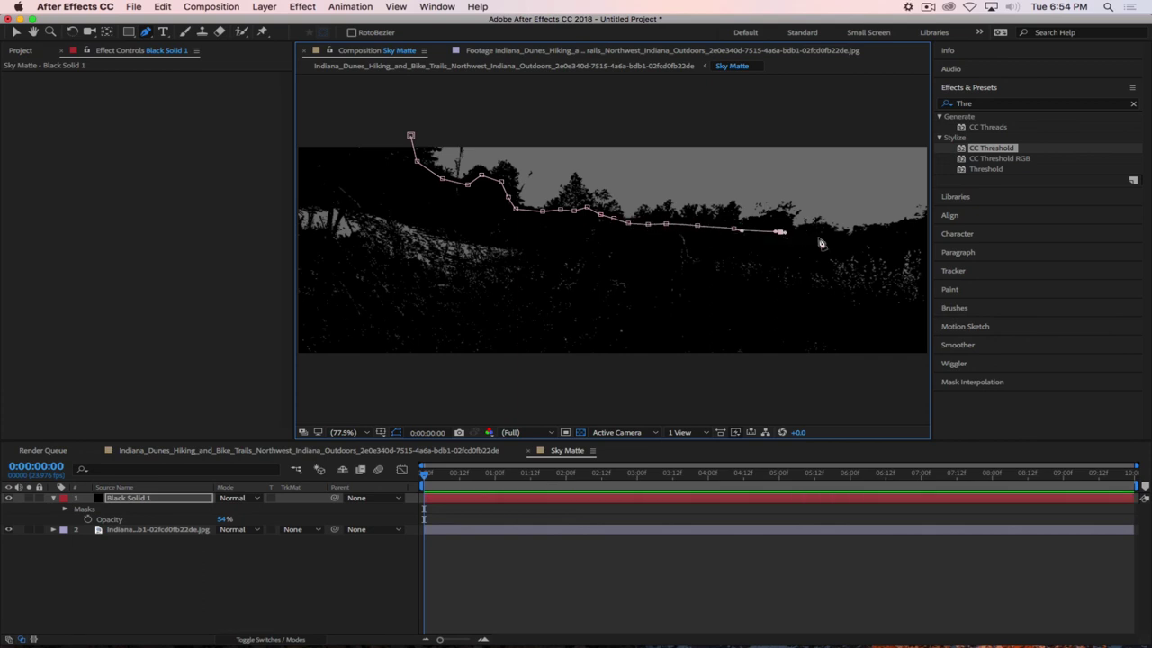
click(780, 232)
click(821, 237)
click(864, 240)
click(898, 238)
click(920, 235)
key(comma)
key(comma)
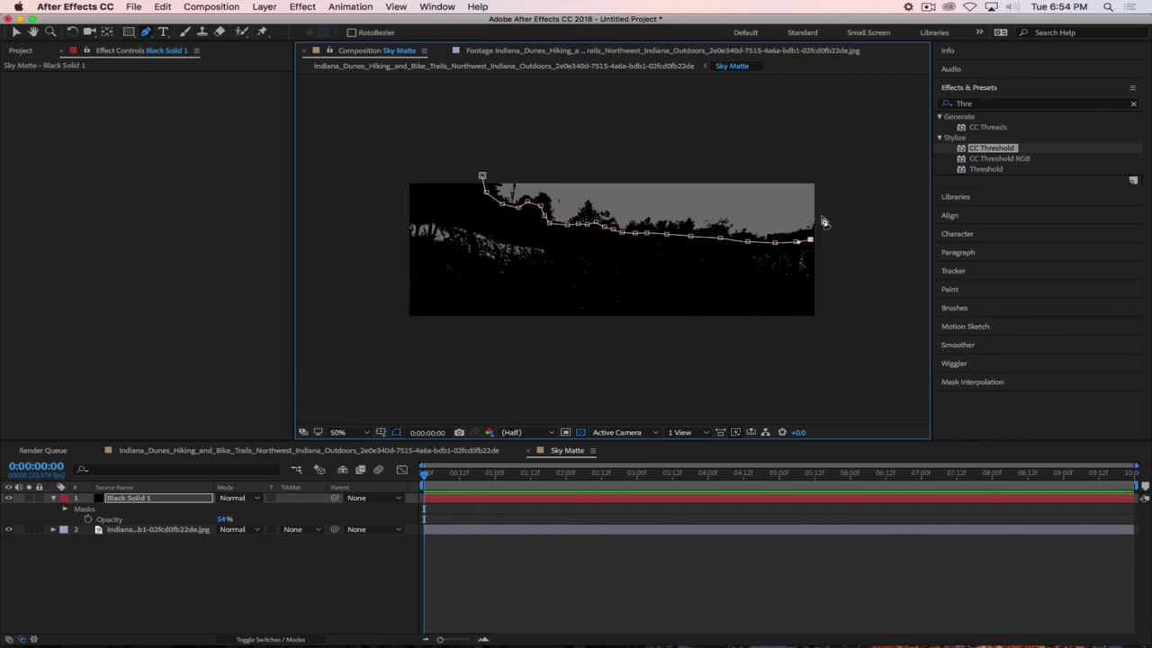
click(843, 239)
click(838, 337)
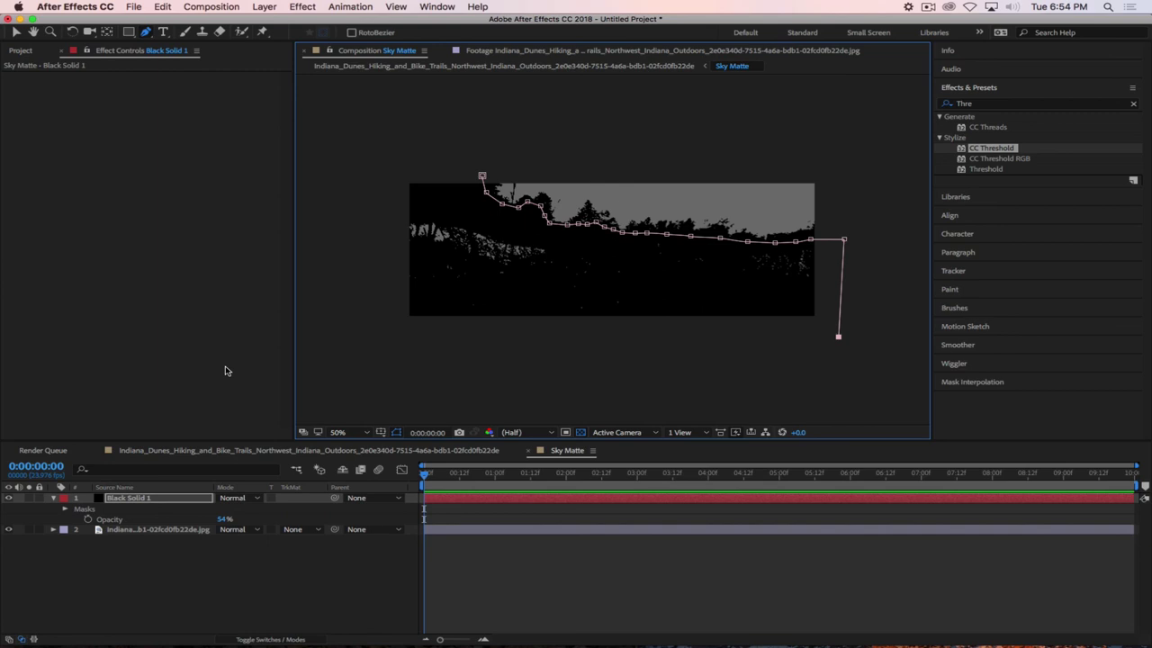
click(382, 332)
click(378, 183)
click(481, 177)
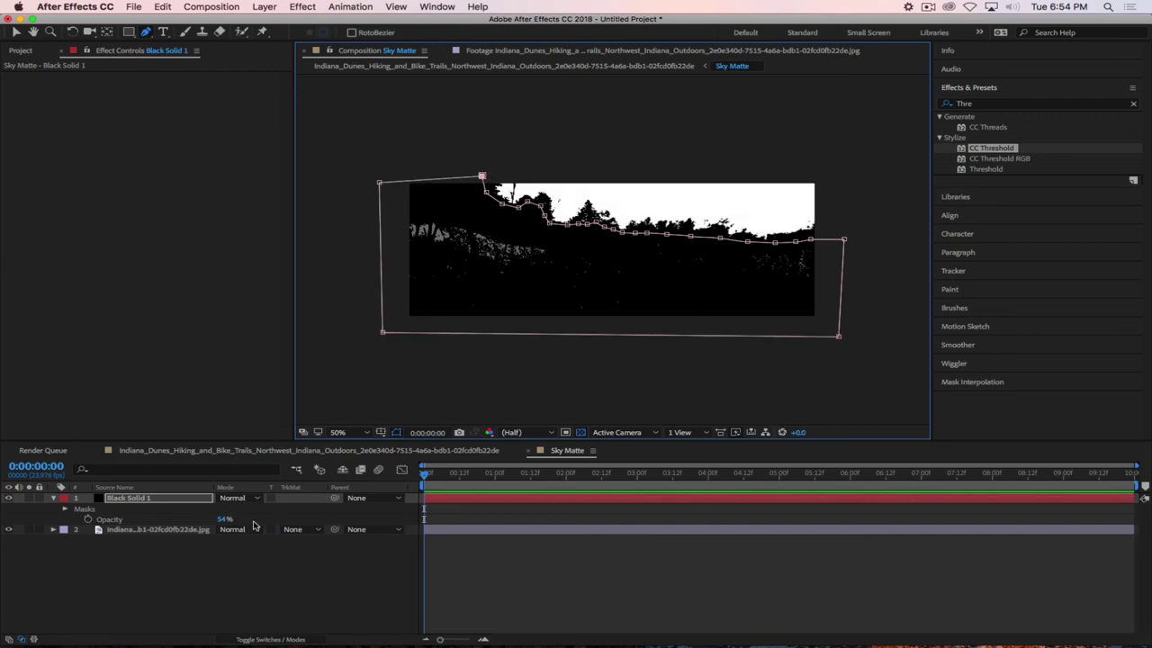
Set the black solid's opacity to 100%, inspect the treeline edge up close, and collapse the layer's properties
click(142, 586)
drag(225, 519, 302, 519)
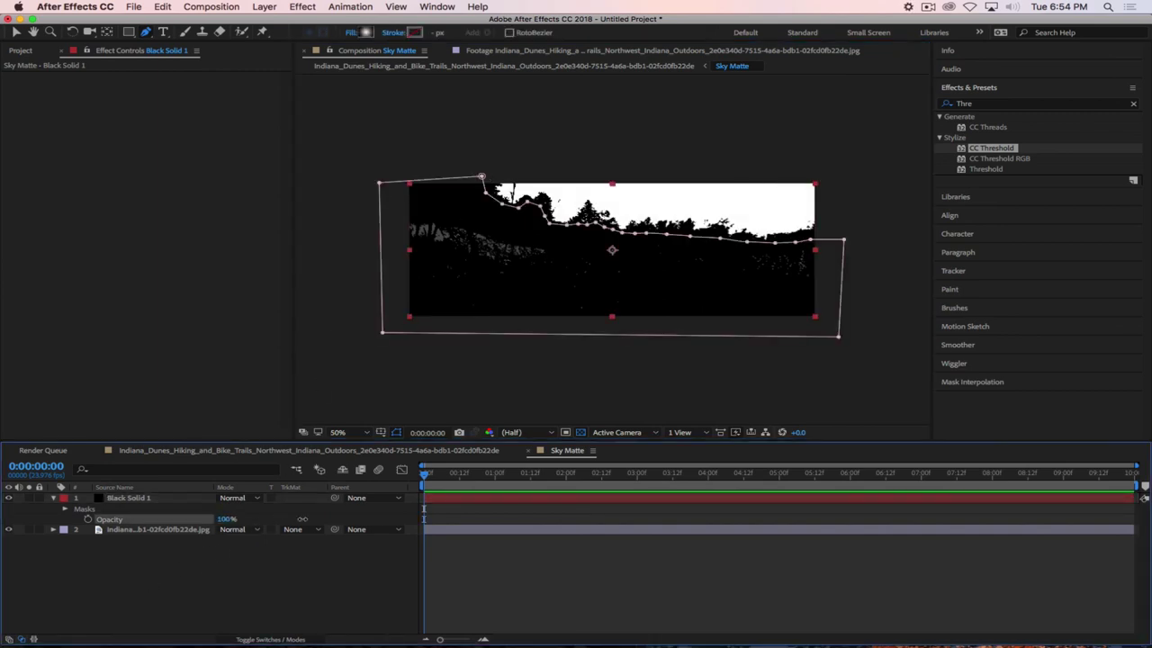
click(275, 602)
key(slash)
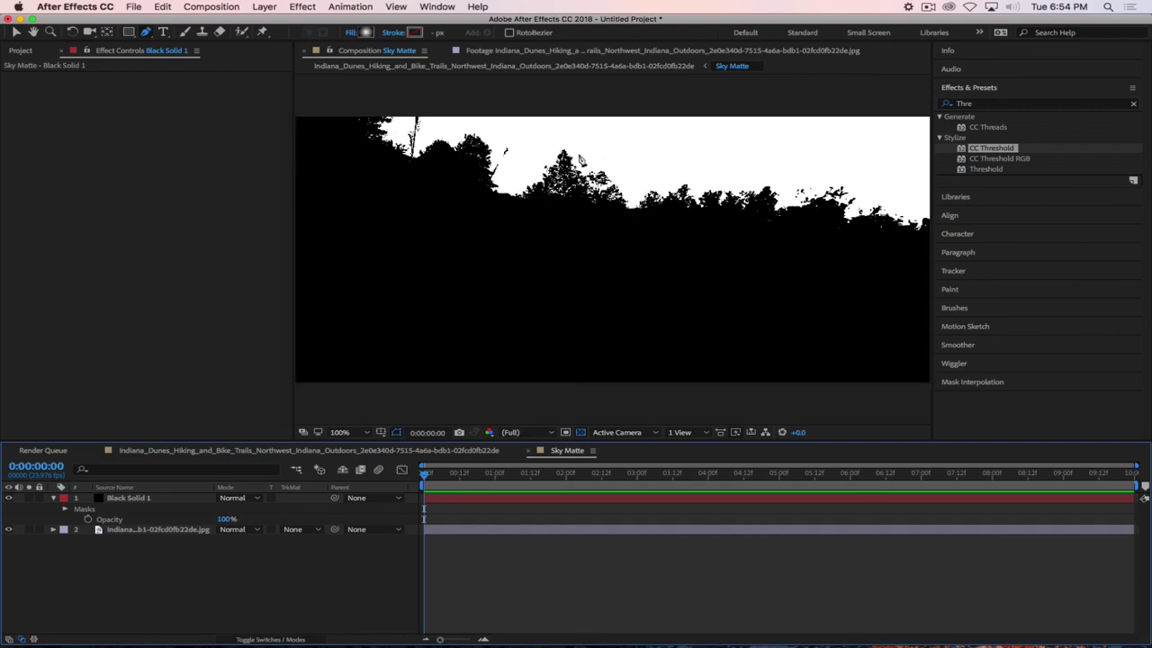
key(period)
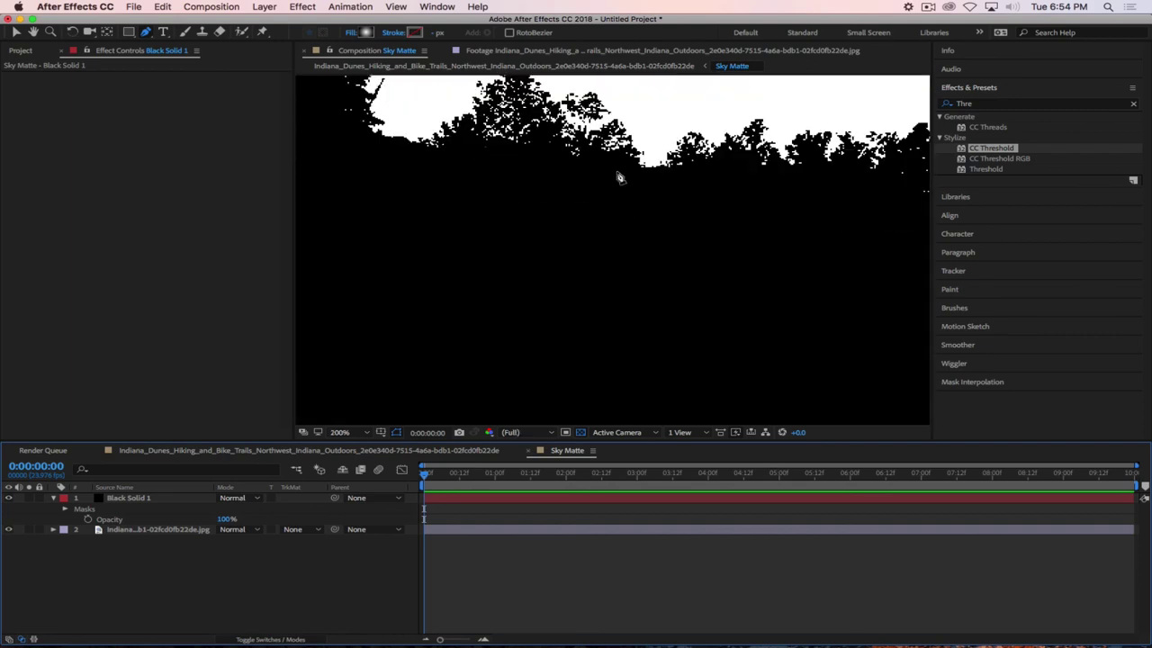
click(52, 498)
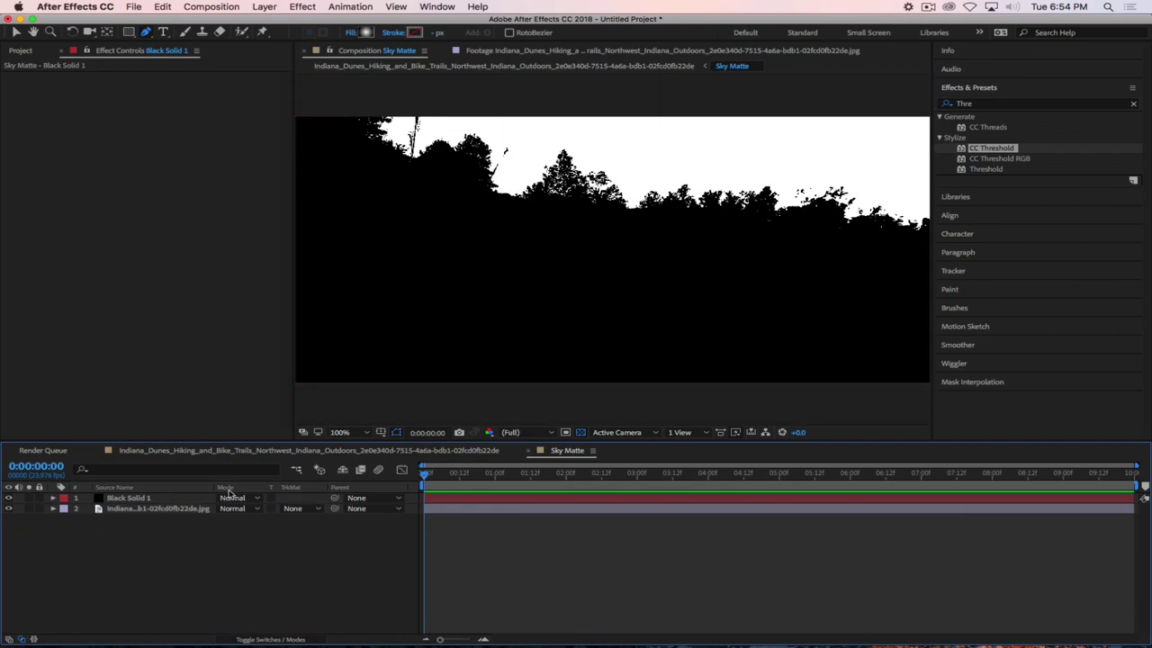
Return to the main Indiana Dunes composition and apply the Minimax effect to the matted photo layer
click(407, 452)
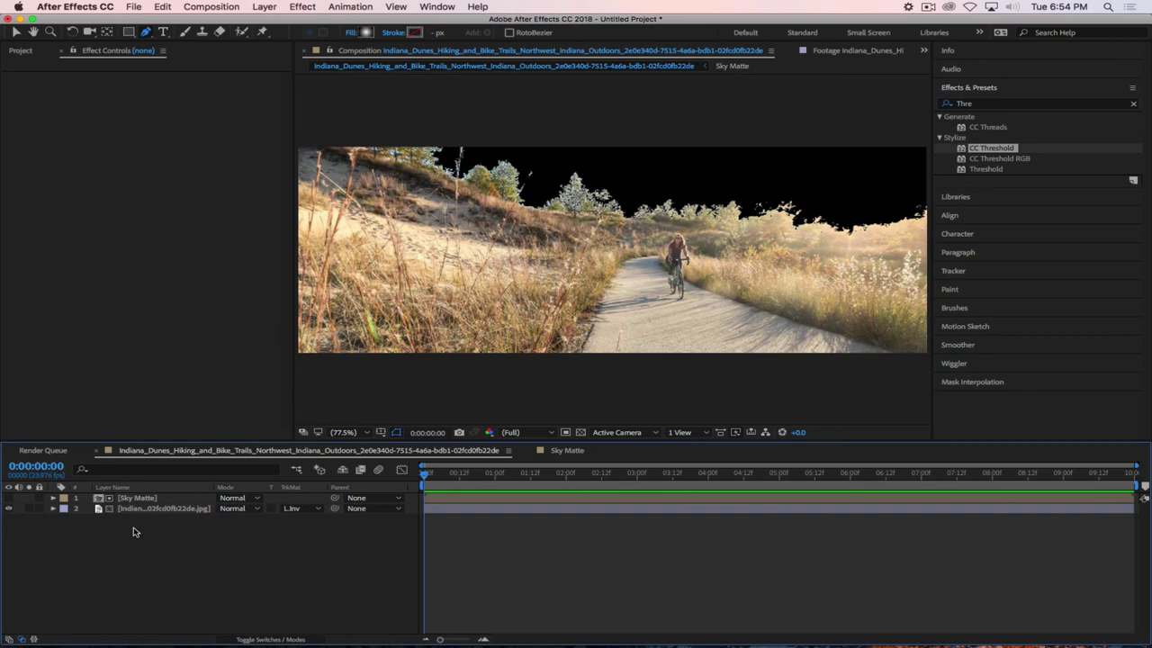
click(142, 498)
double_click(982, 107)
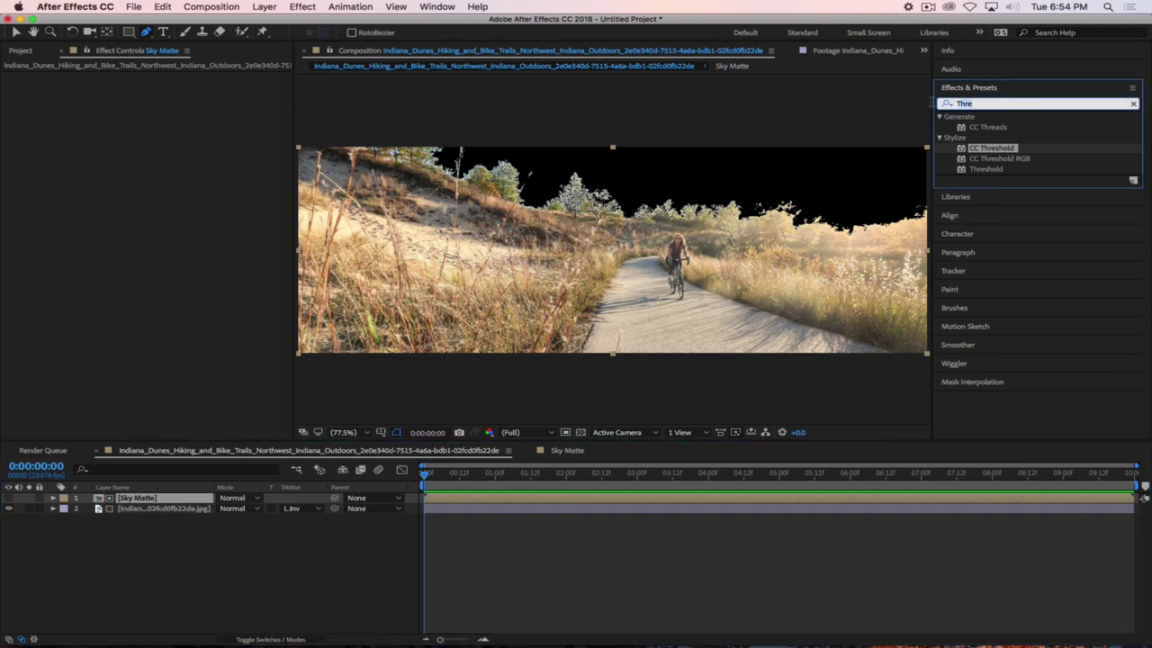
key(BackSpace)
text(Mini)
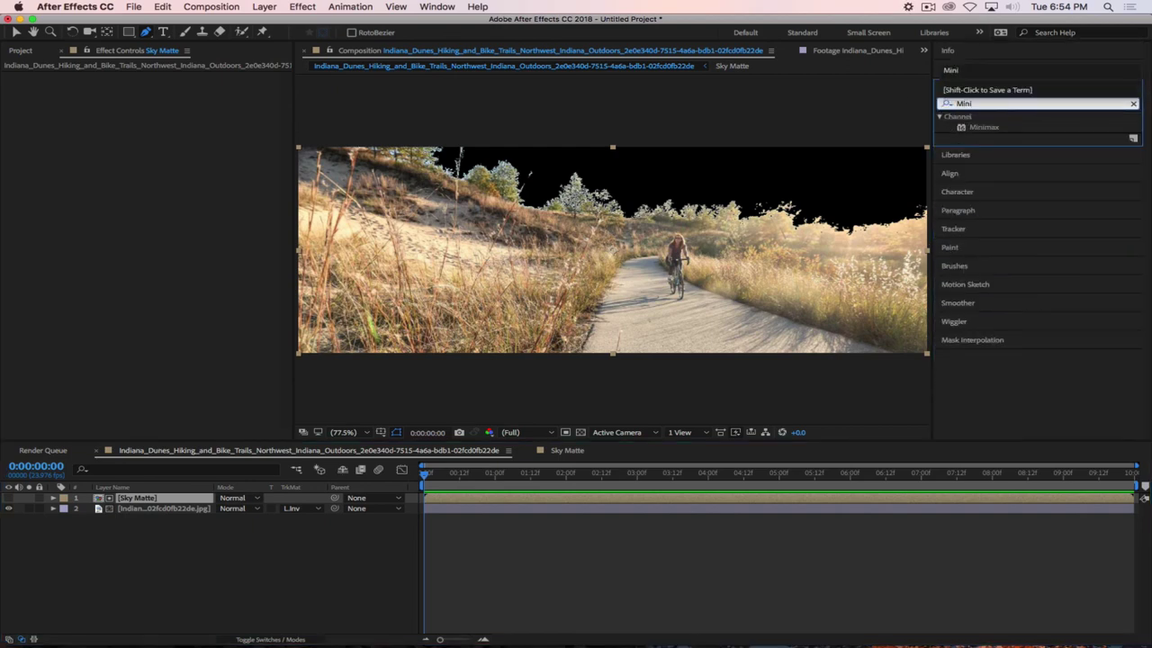
text(max)
drag(983, 127, 591, 239)
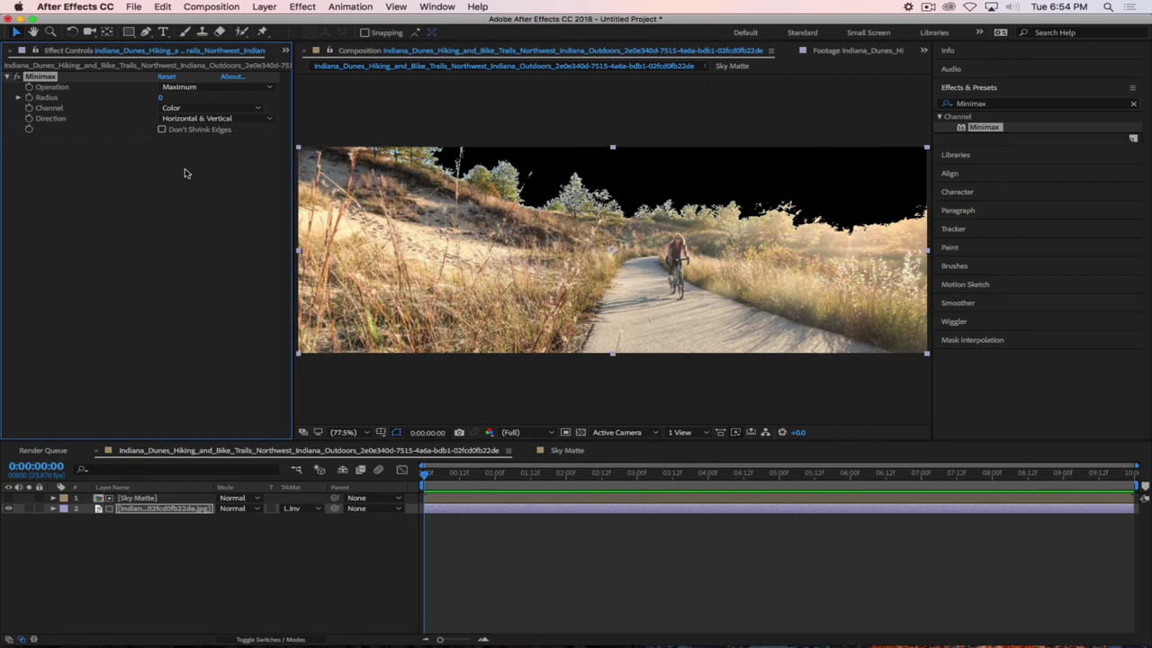
Try Minimax radius values up to 3 on the photo layer, and return the radius to 0
click(161, 97)
text(2)
key(Up)
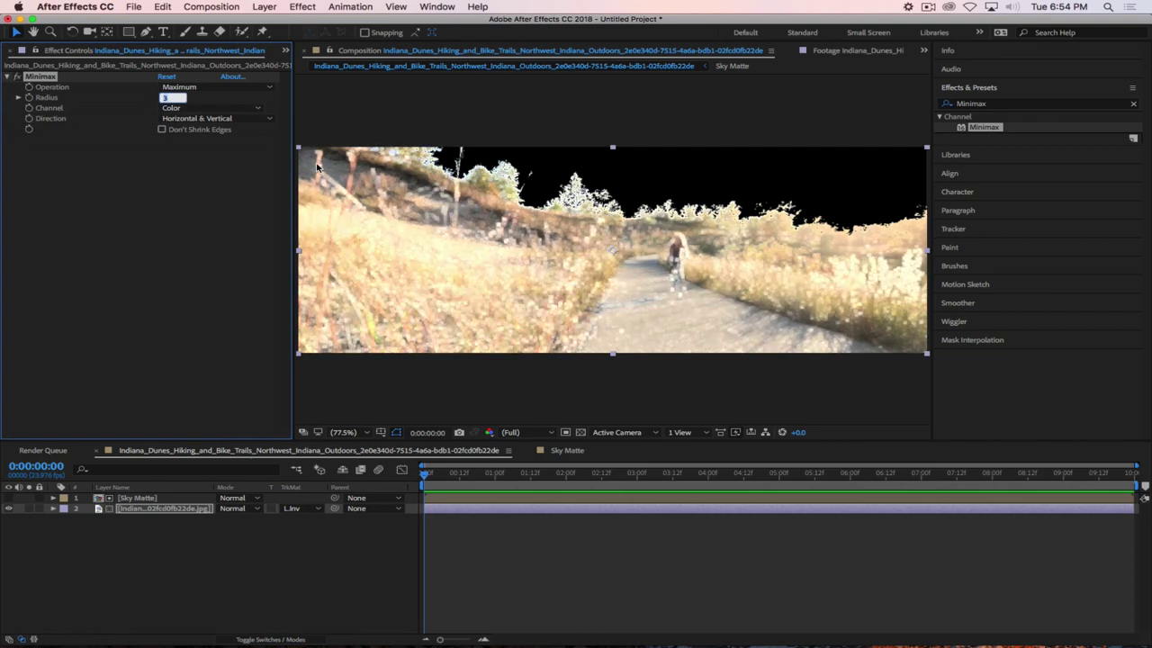
key(Down)
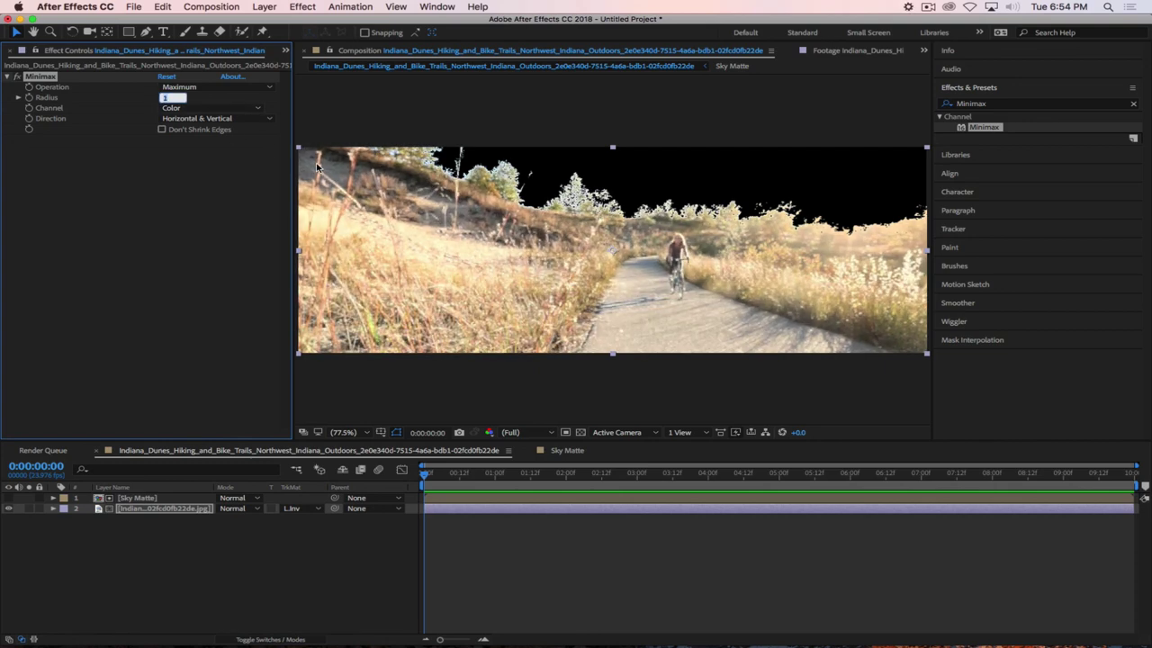
key(Down)
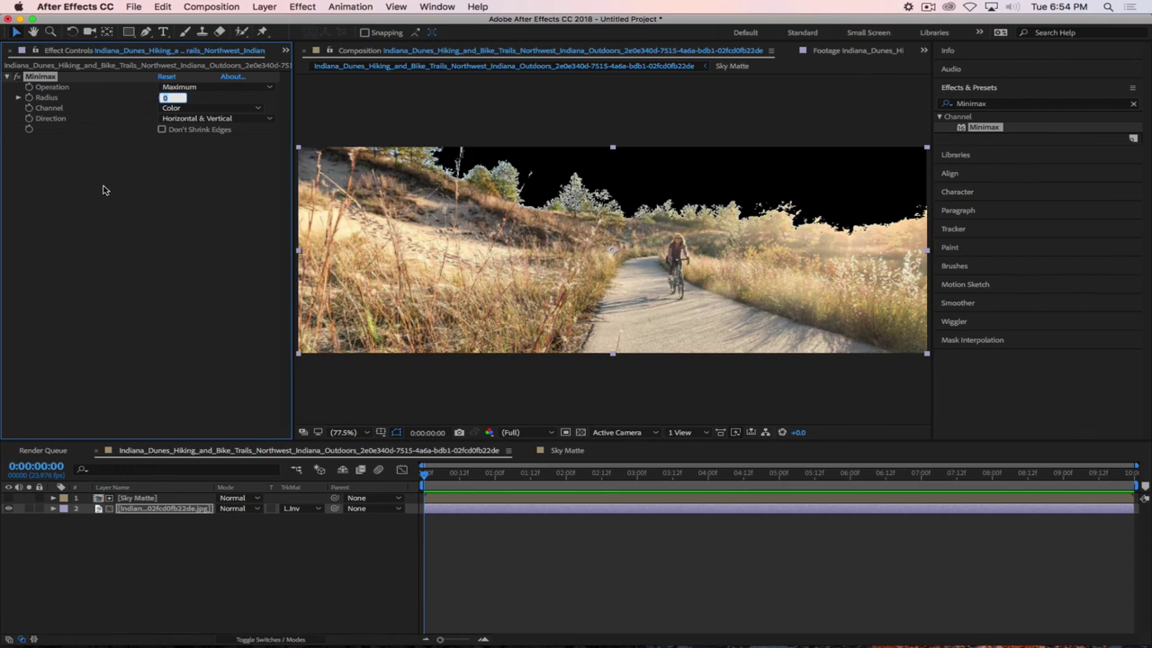
click(102, 184)
Remove Minimax from the photo layer and apply it to the Sky Matte layer instead
click(42, 76)
key(Delete)
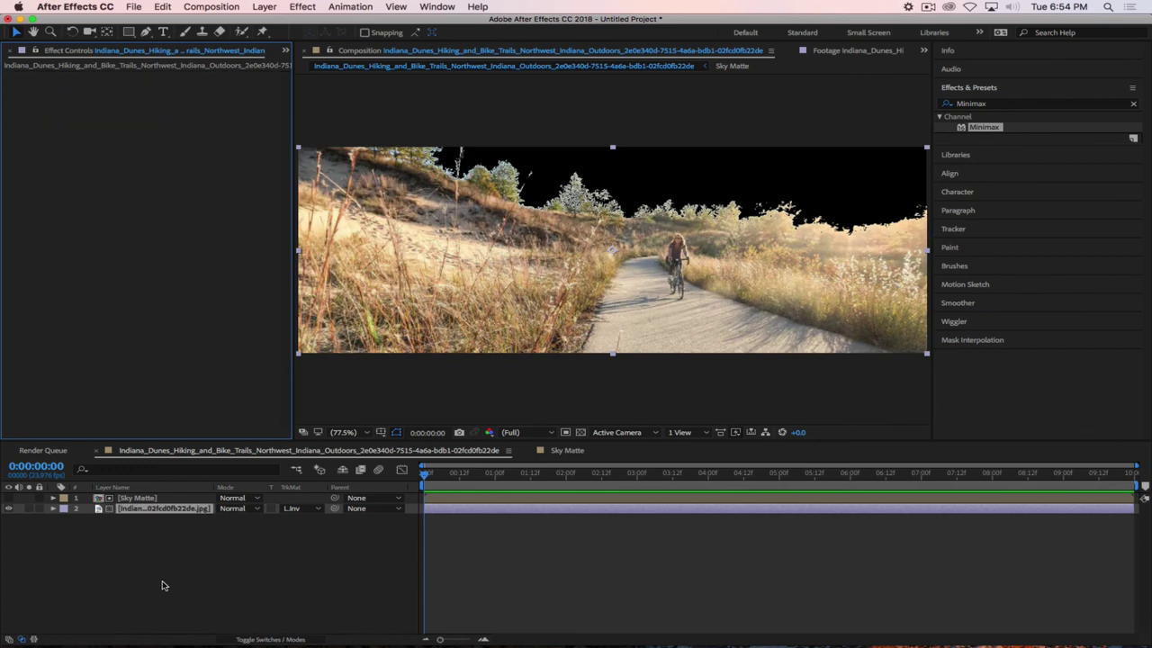
click(151, 500)
drag(986, 132, 147, 499)
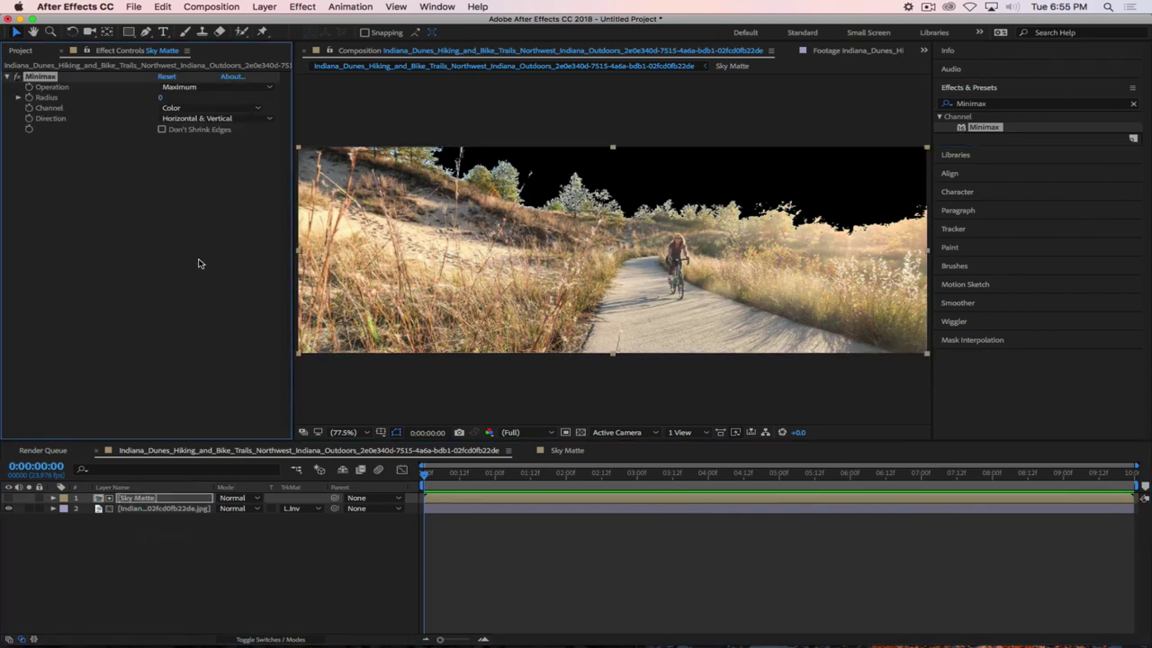
Try Minimax on the Sky Matte layer with its radius raised step by step to 6
click(161, 97)
key(Up)
key(Up)
key(Up)
key(Up)
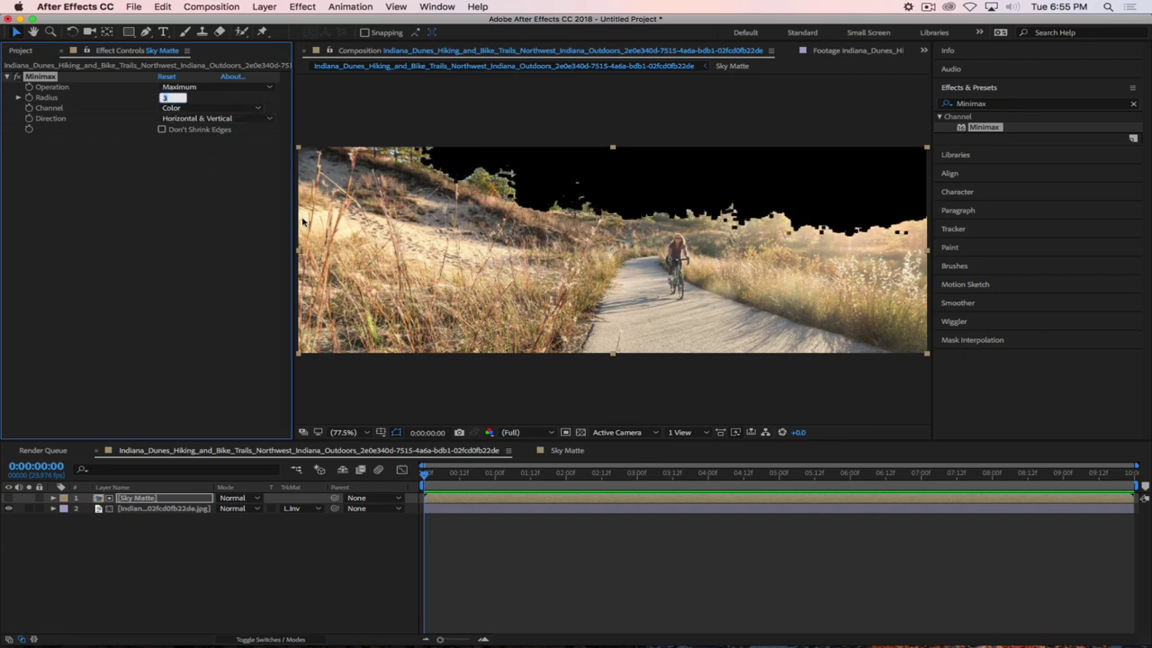
key(Up)
key(Up)
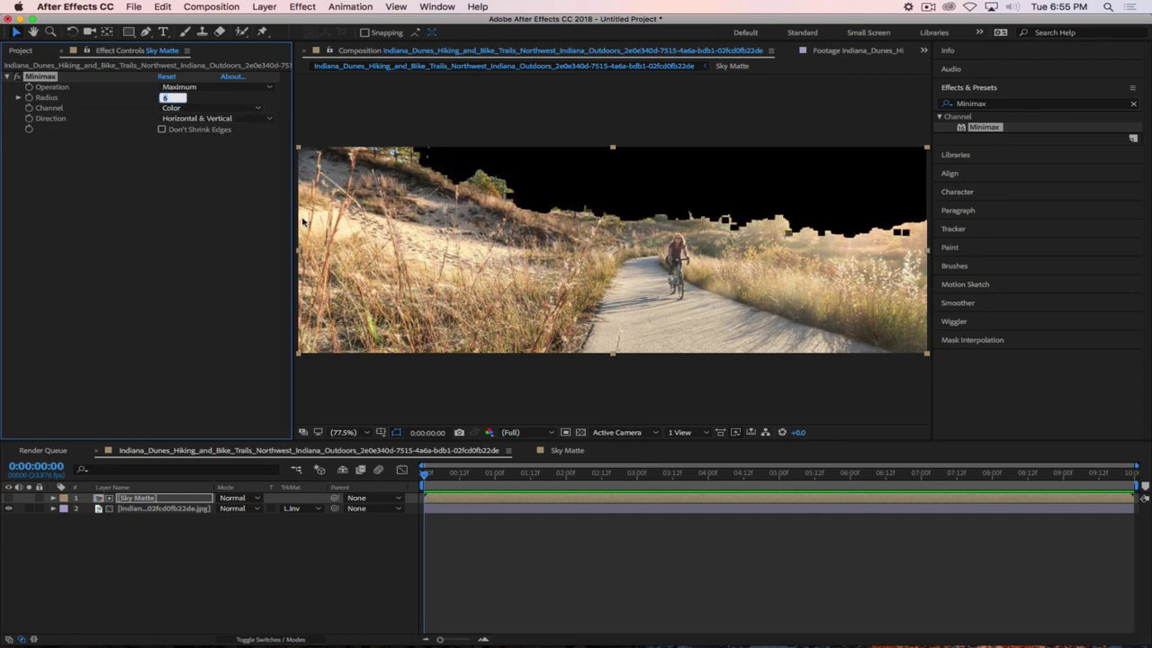
Lower the Sky Matte's Minimax radius stepwise and compare the treeline edge at 2, 1 and 0, finishing at 0
key(Down)
key(Down)
key(Down)
key(Down)
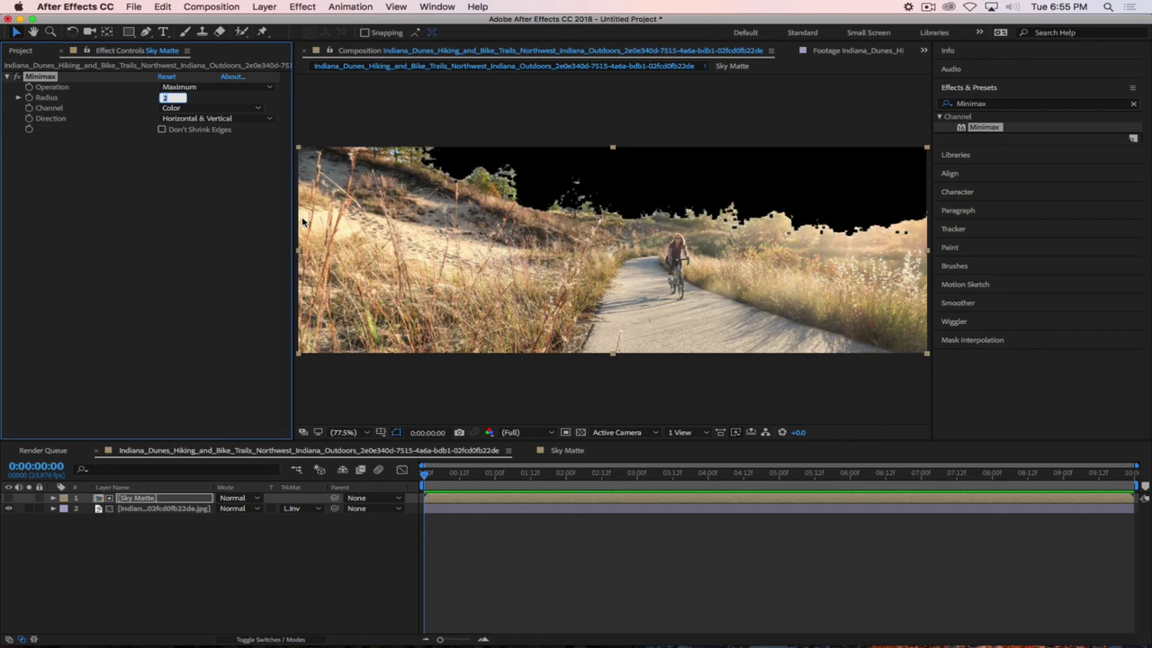
key(Down)
key(Up)
key(Down)
key(Up)
key(Down)
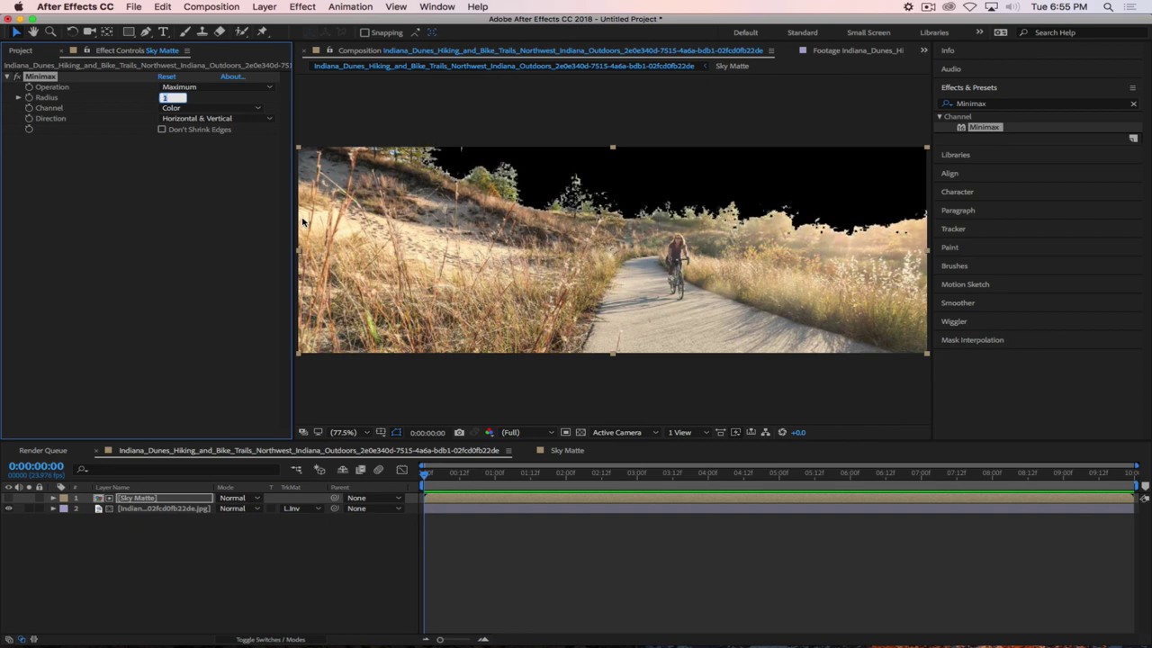
key(Down)
key(Up)
key(Down)
key(Up)
key(Down)
key(Up)
key(Down)
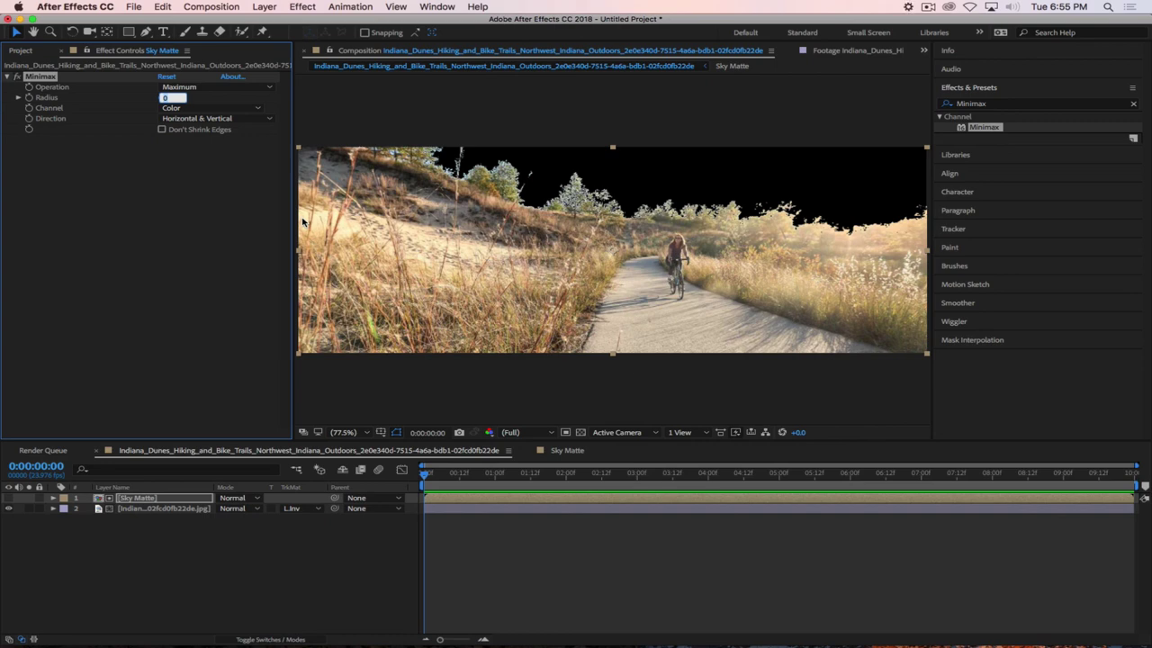
key(Up)
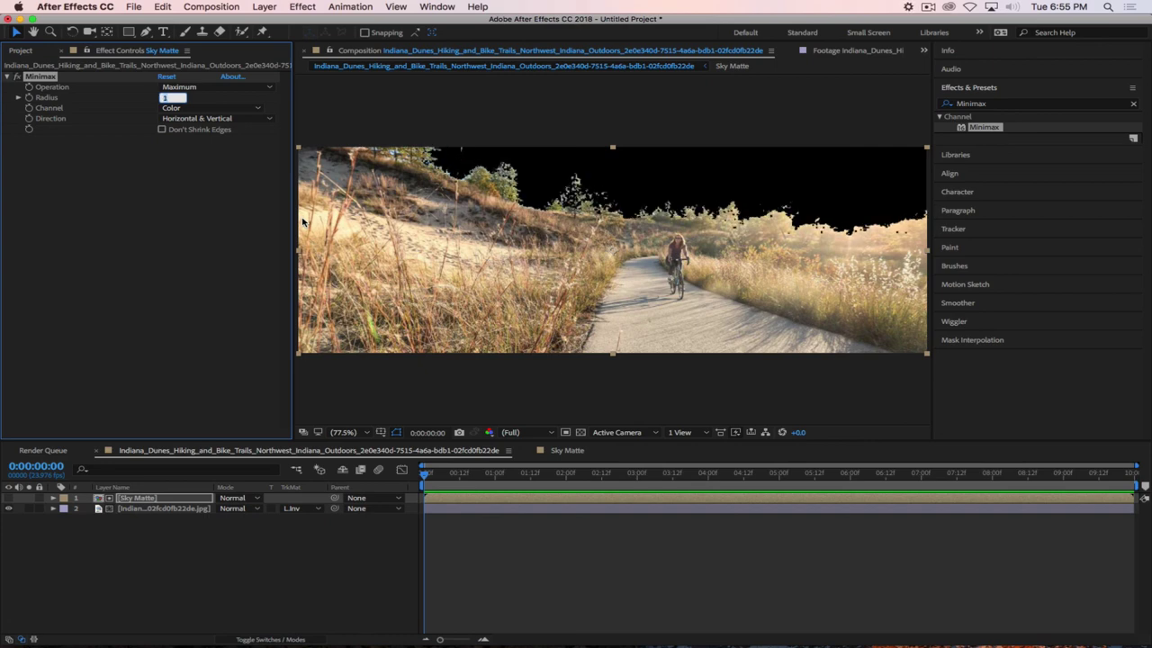
key(Up)
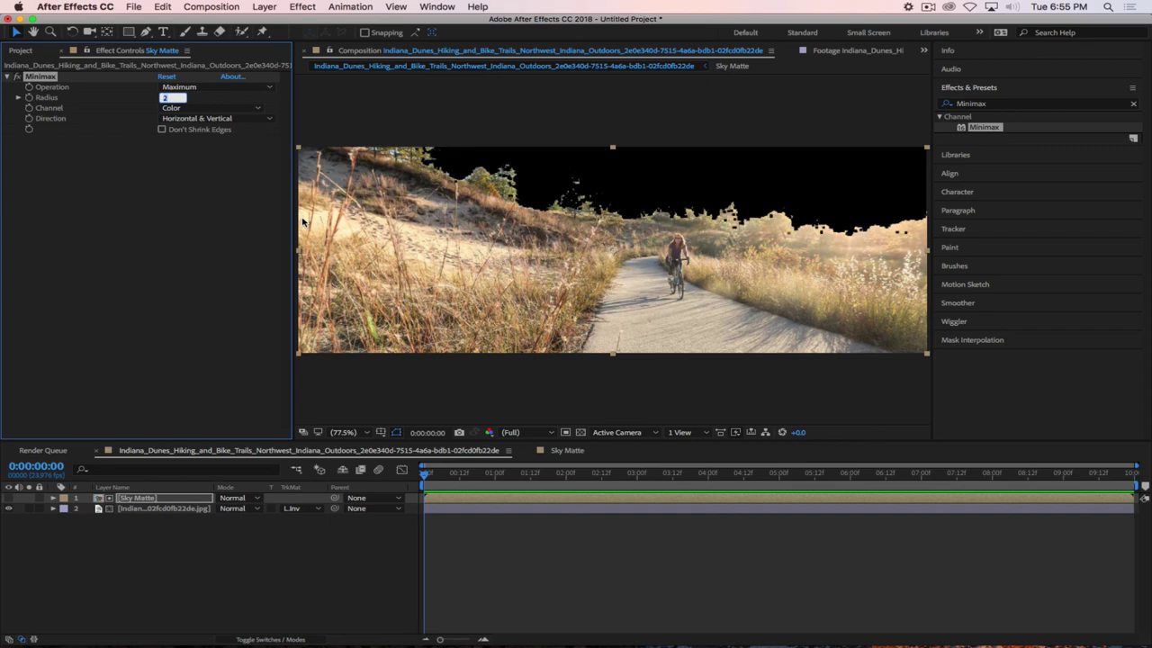
key(Down)
key(Down)
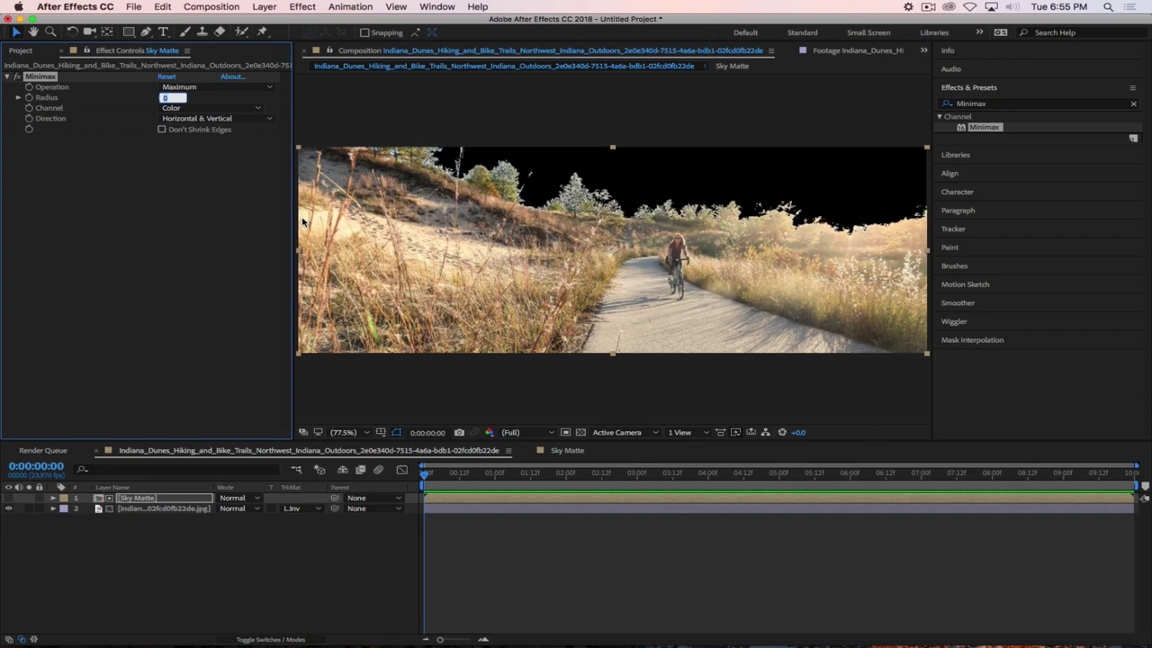
key(Up)
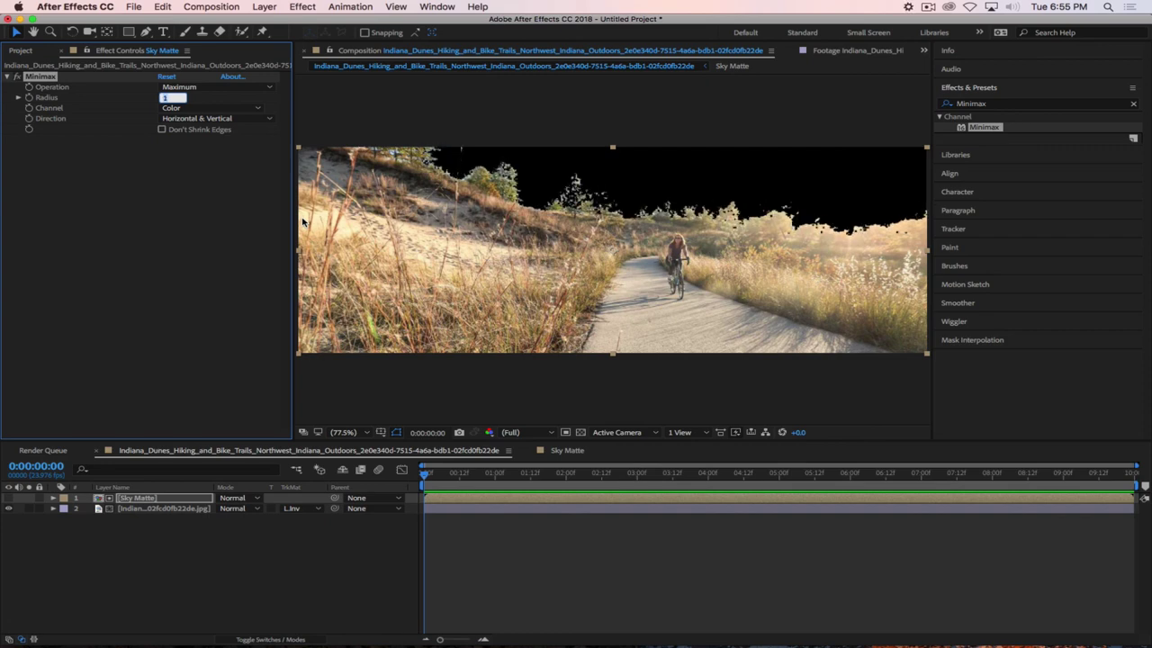
key(Down)
key(Up)
key(Down)
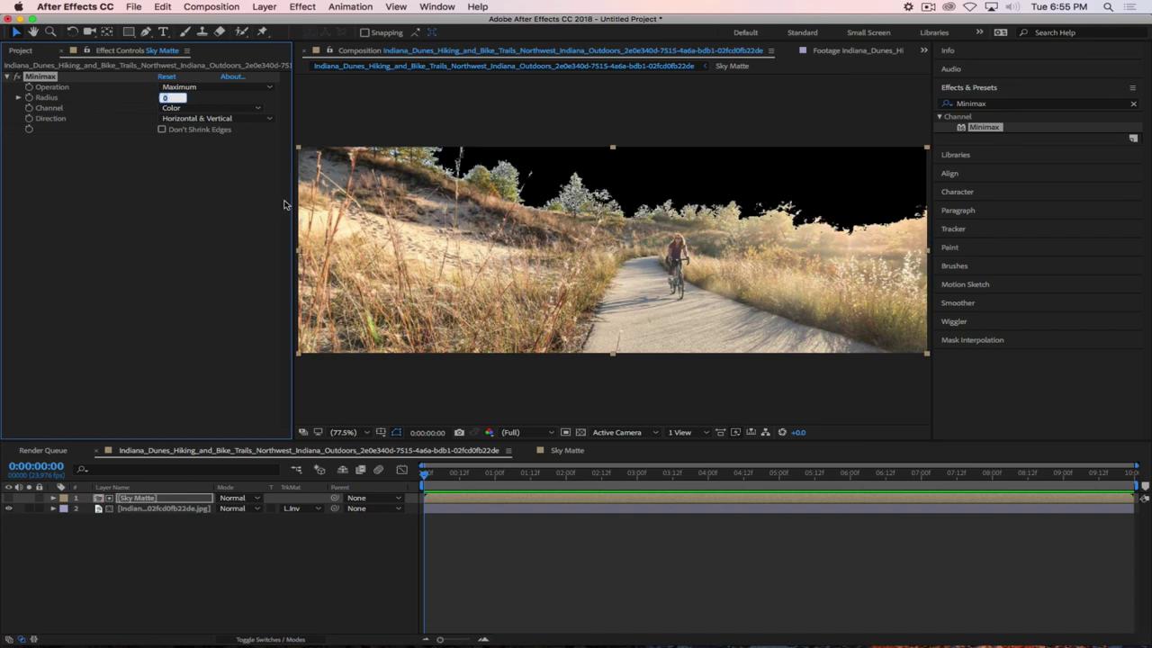
click(185, 109)
click(109, 184)
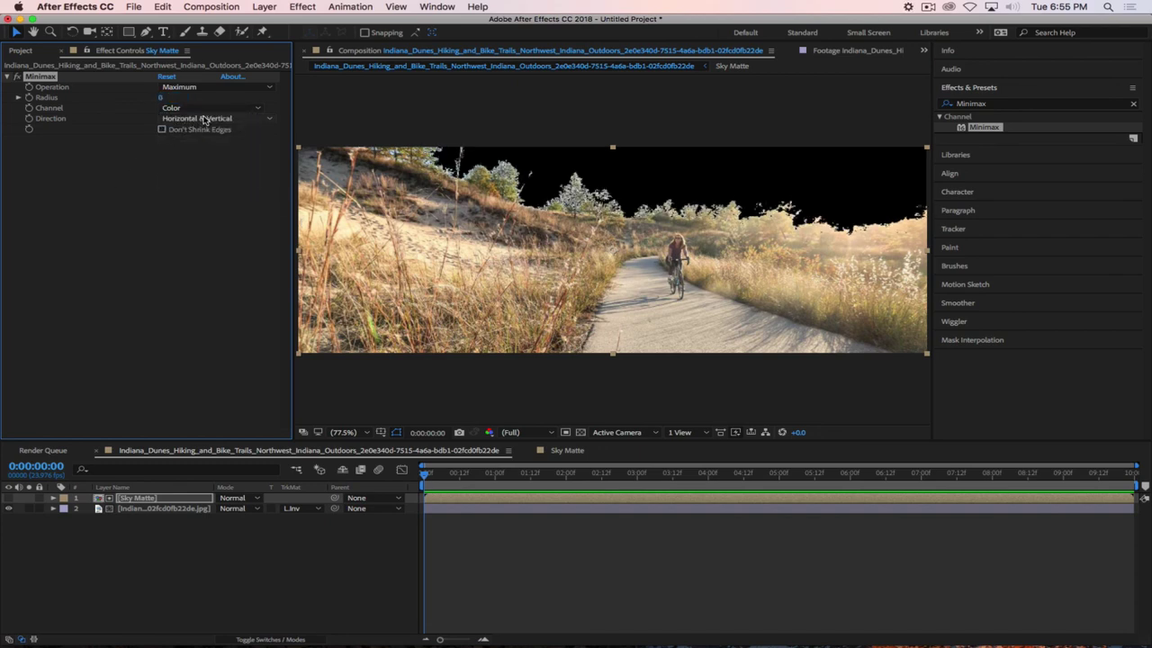
click(180, 128)
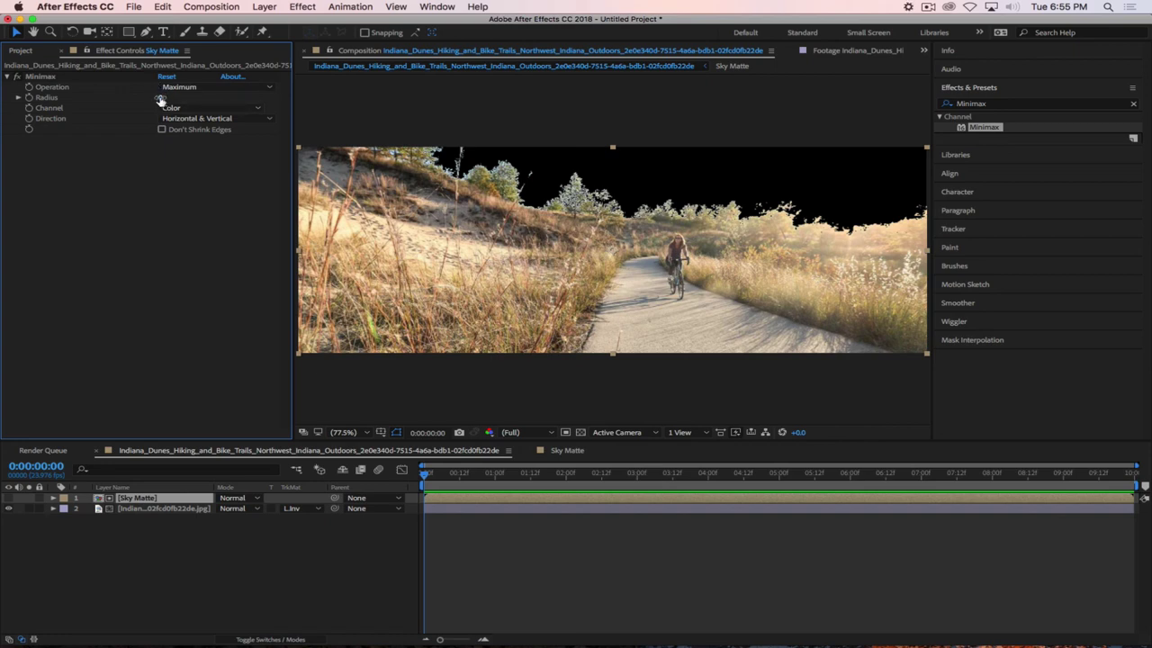
Try a Minimax radius of 1 on the Sky Matte layer, undo it, and deselect the layer
click(161, 98)
text(1)
key(Return)
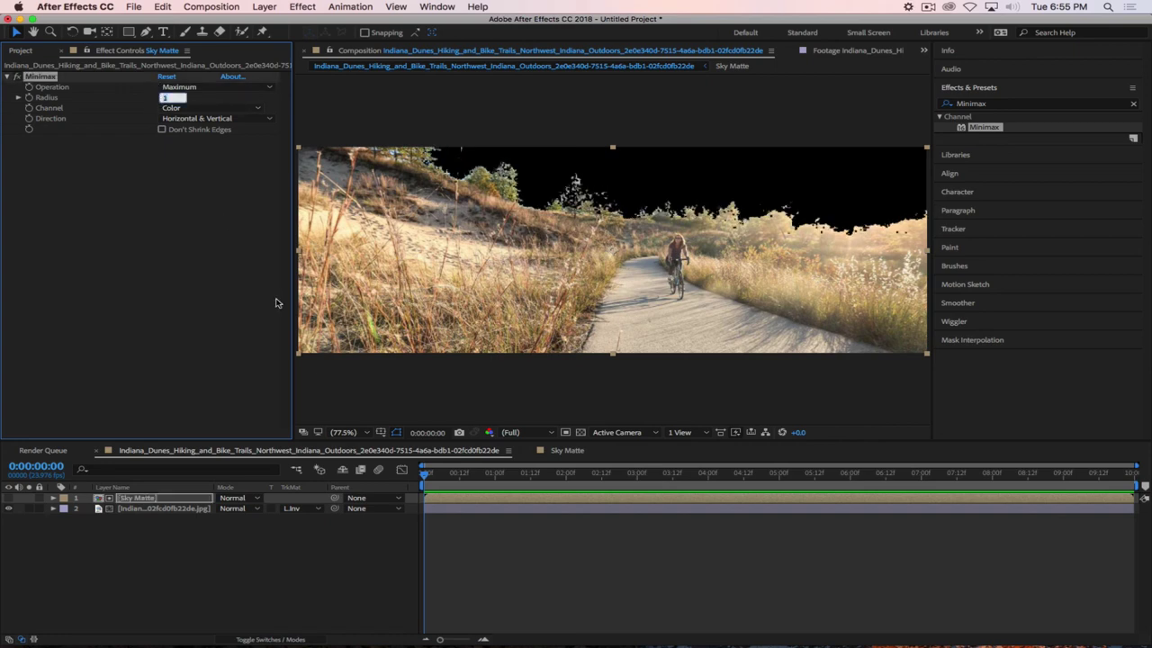
key(ctrl+z)
click(141, 595)
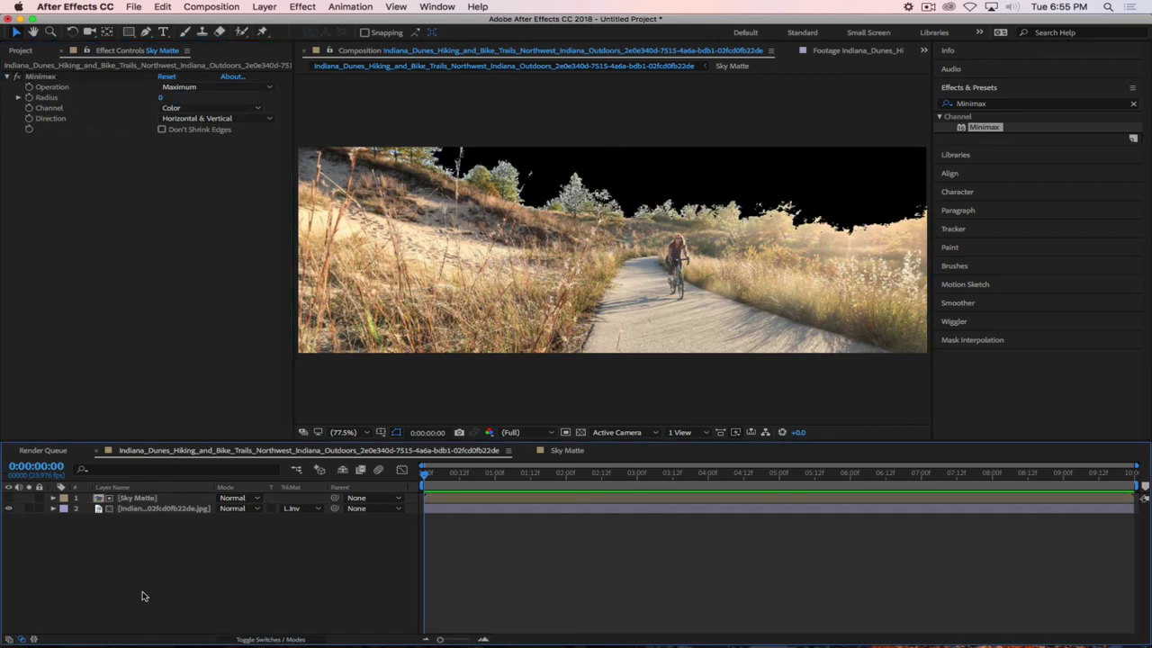
Save the project as W11 Minimax.aep in the W11 Lecture folder
key(super+s)
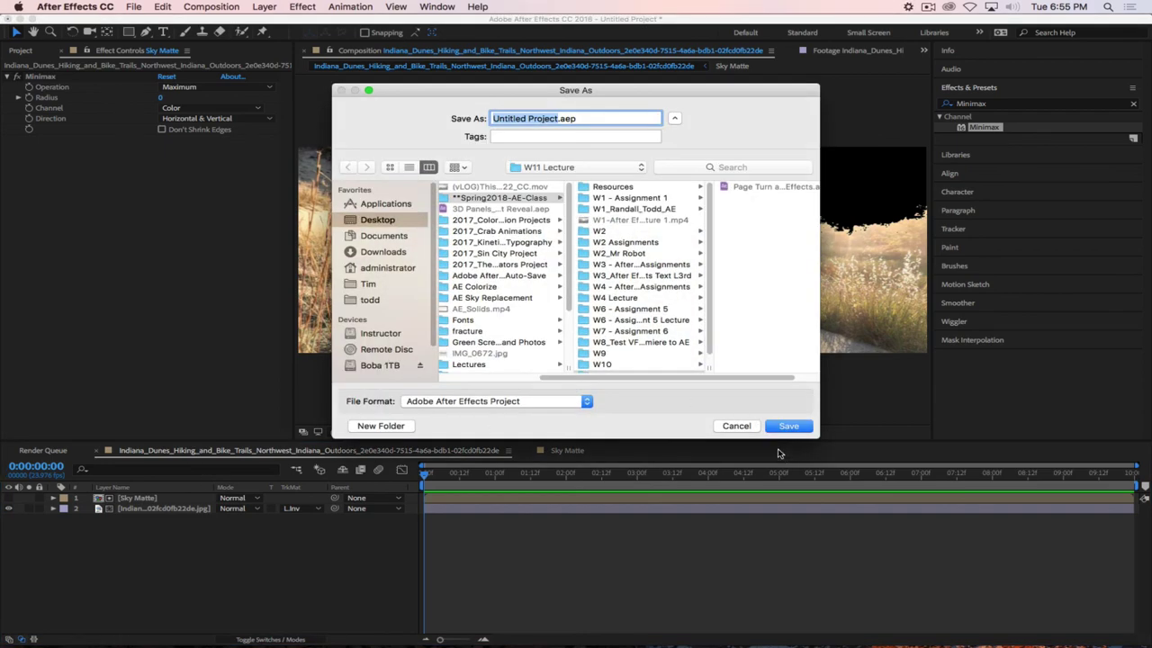
text(W11)
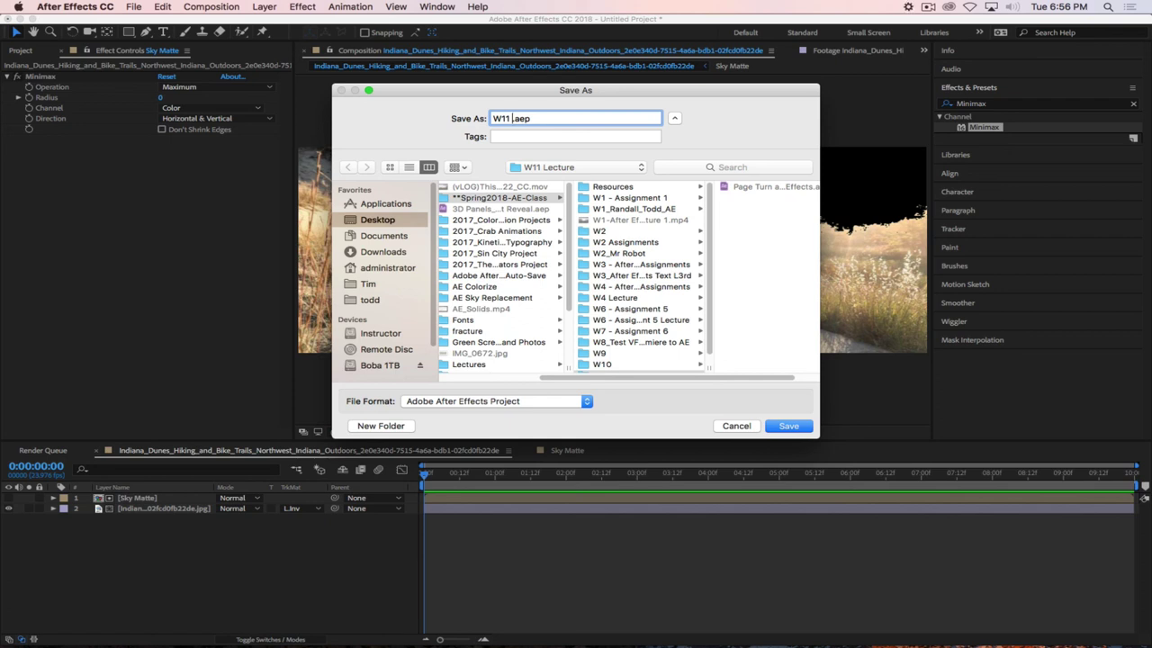
text(Minimax)
drag(537, 91, 338, 118)
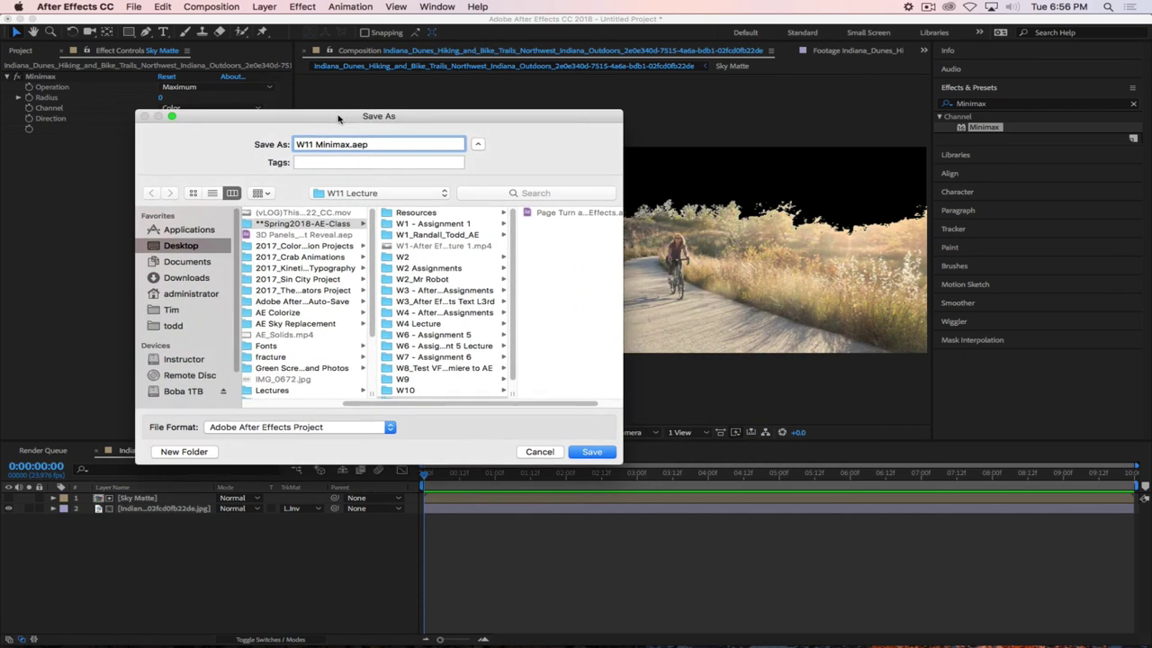
drag(489, 118, 462, 108)
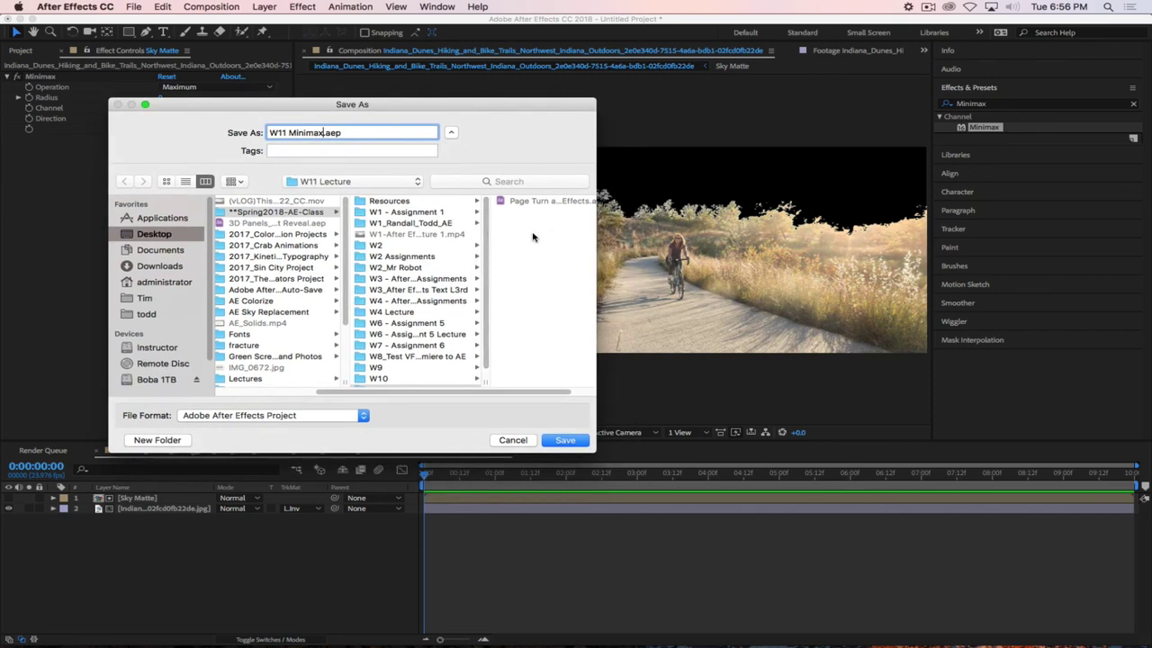
click(563, 440)
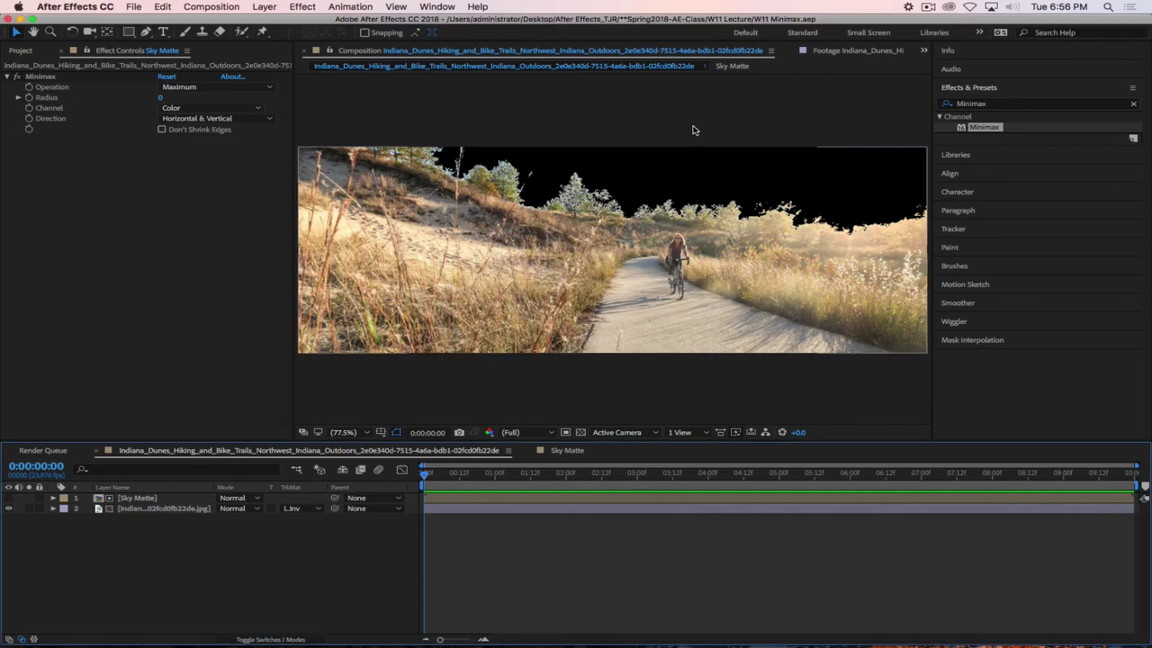
click(928, 7)
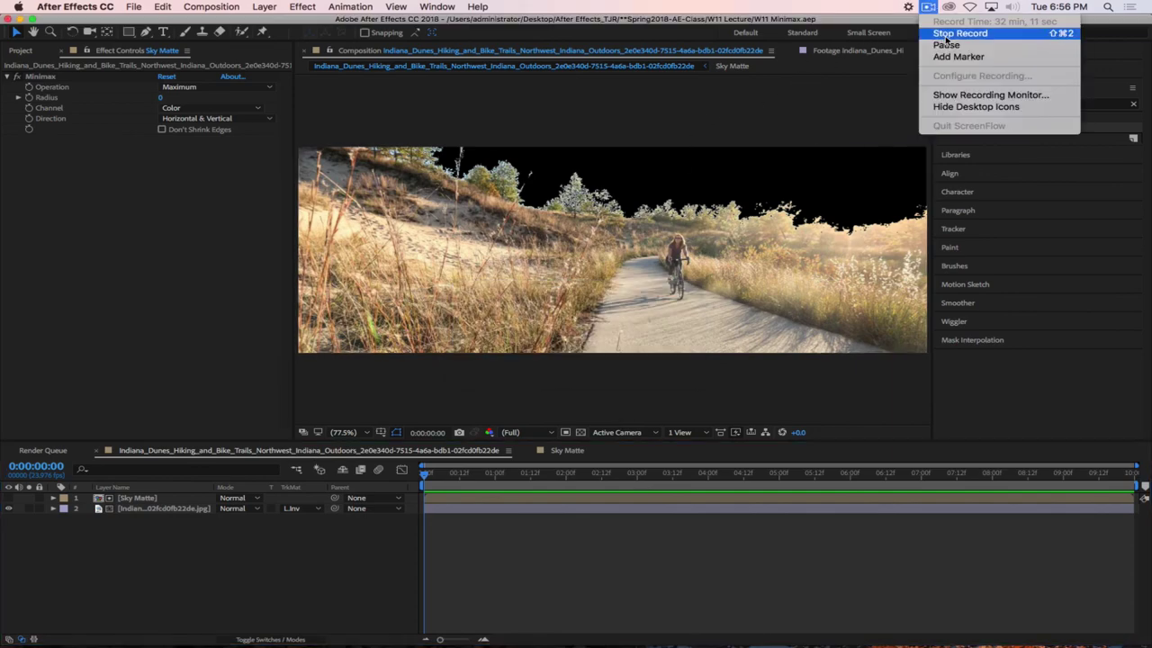